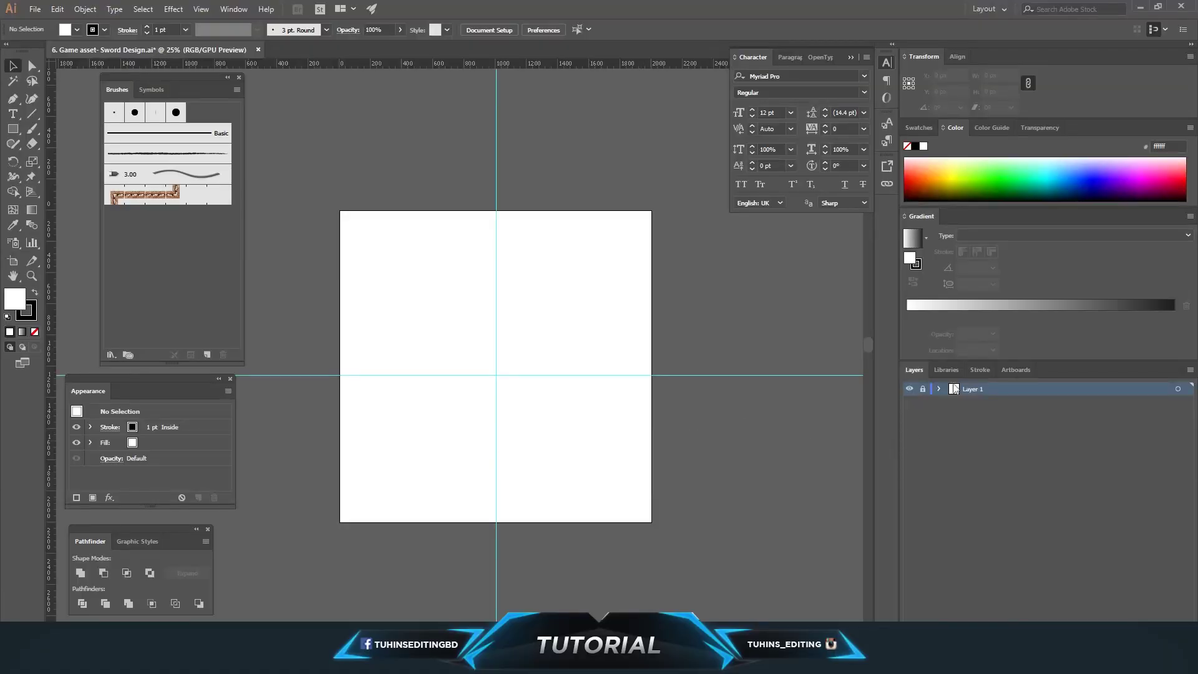
# - Zoom in and draw the left half of a pointed blade against the centre guide
pyautogui.hotkey('ctrl', '+')
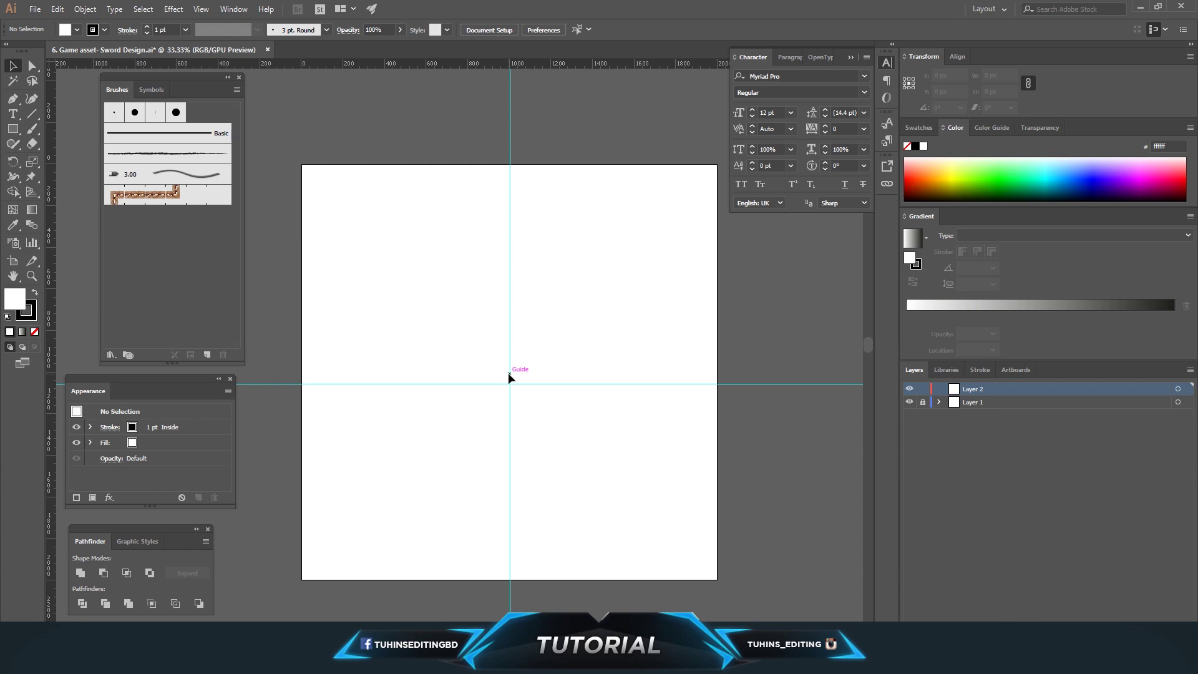
pyautogui.hotkey('ctrl', '+')
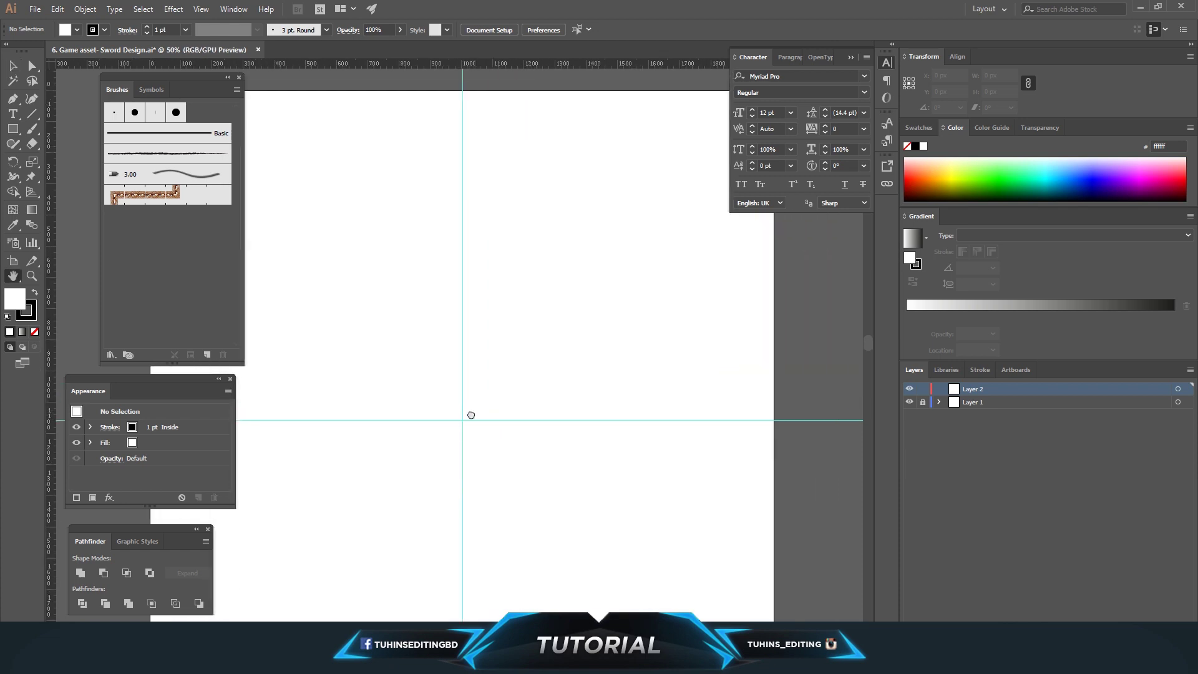
pyautogui.click(450, 242)
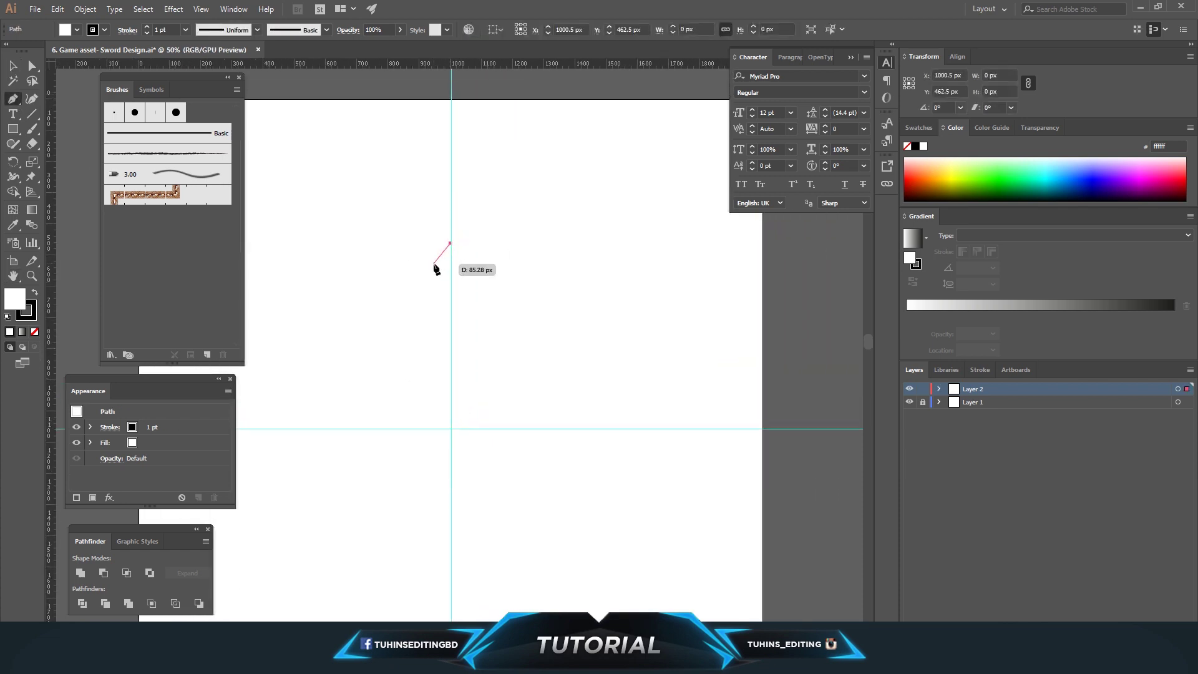
pyautogui.click(429, 269)
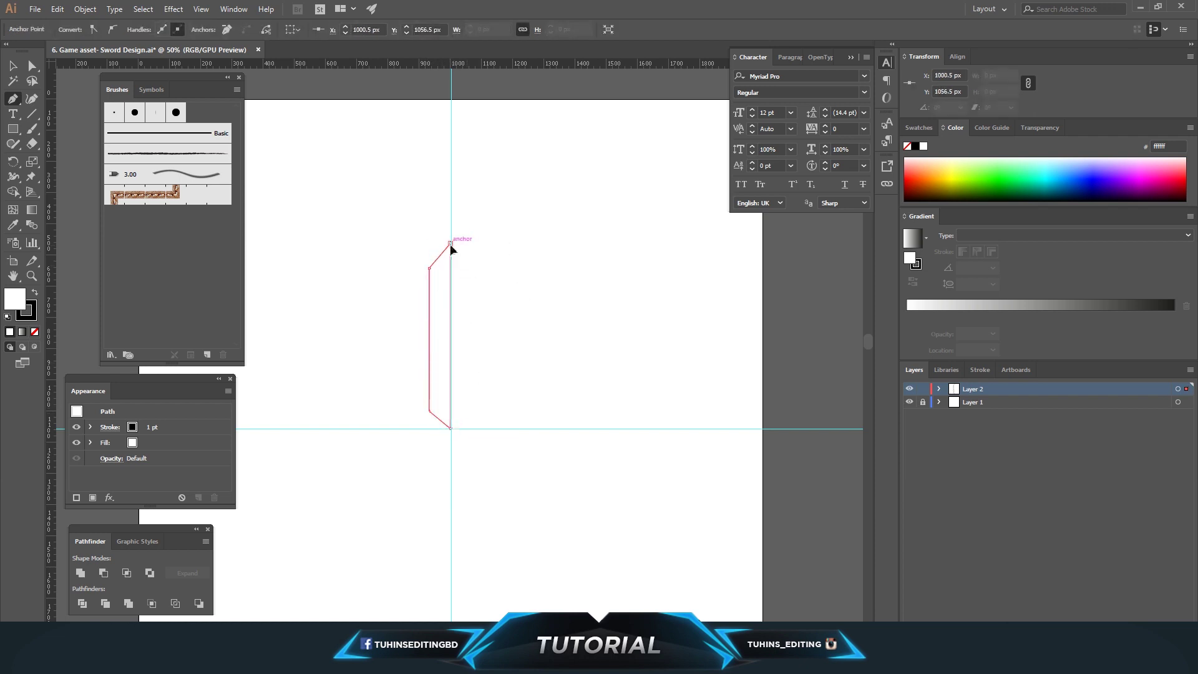
# - Fill the half-blade with the cyan swatch and give it no stroke
pyautogui.click(34, 293)
pyautogui.click(14, 68)
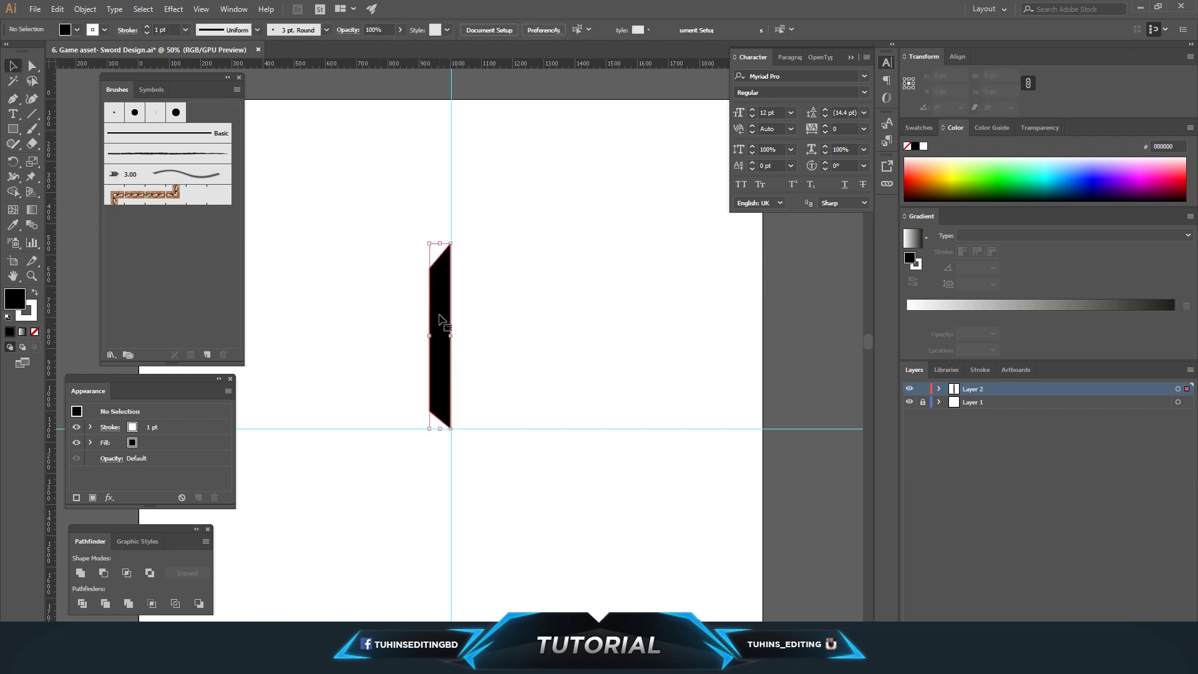
pyautogui.click(66, 29)
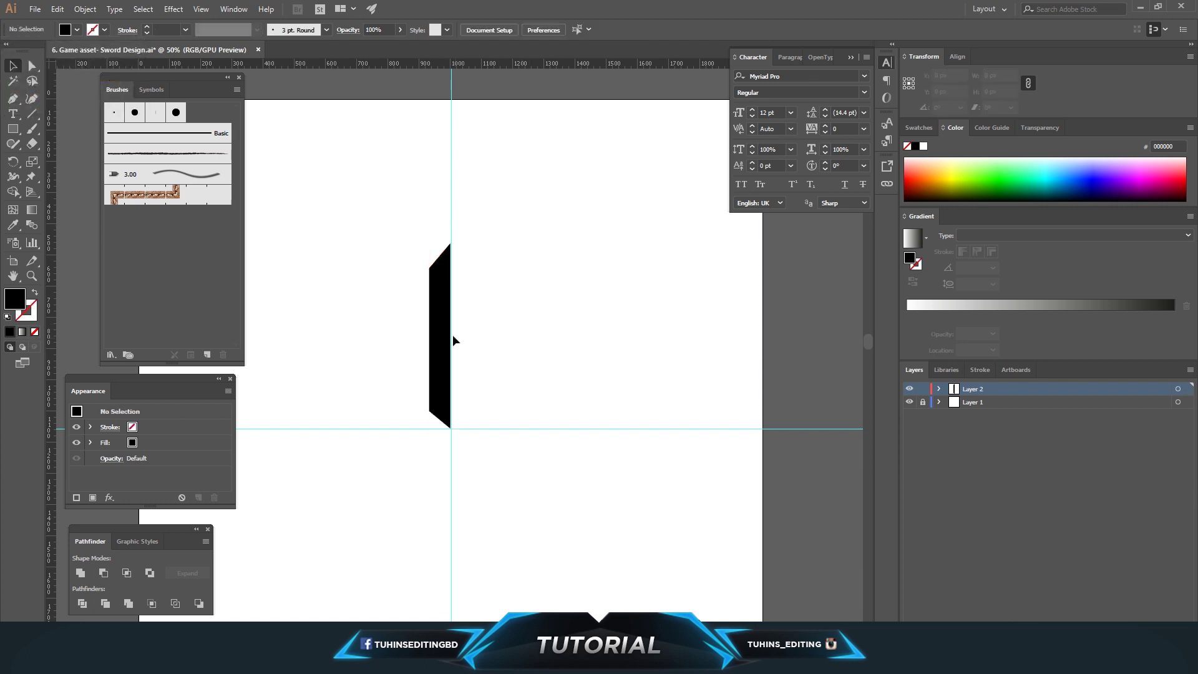
pyautogui.click(77, 29)
pyautogui.click(69, 51)
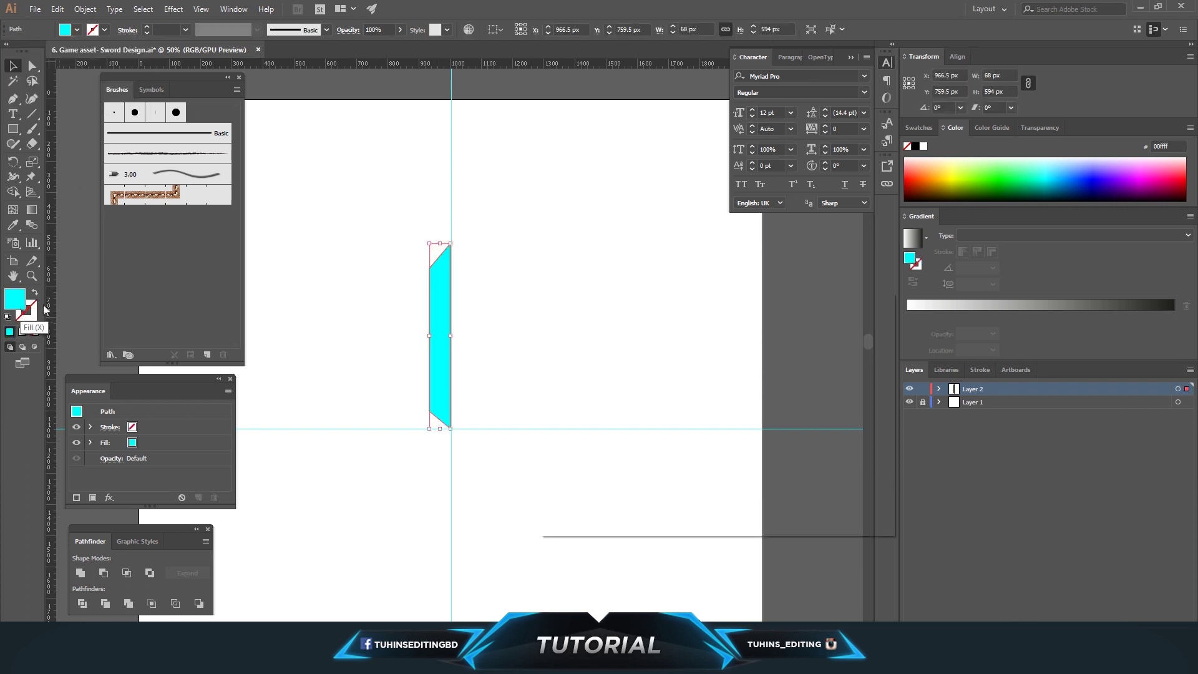
# - Lighten the half-blade fill to #97efec and paste a copy in place
pyautogui.doubleClick(15, 298)
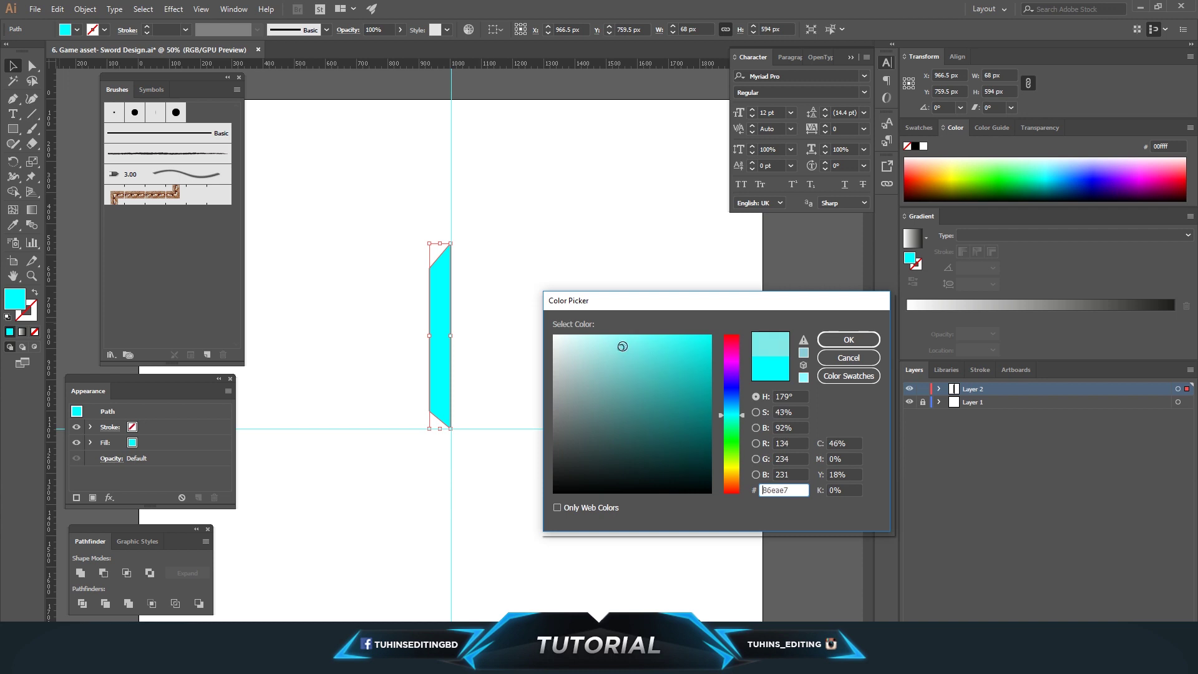
pyautogui.press('Return')
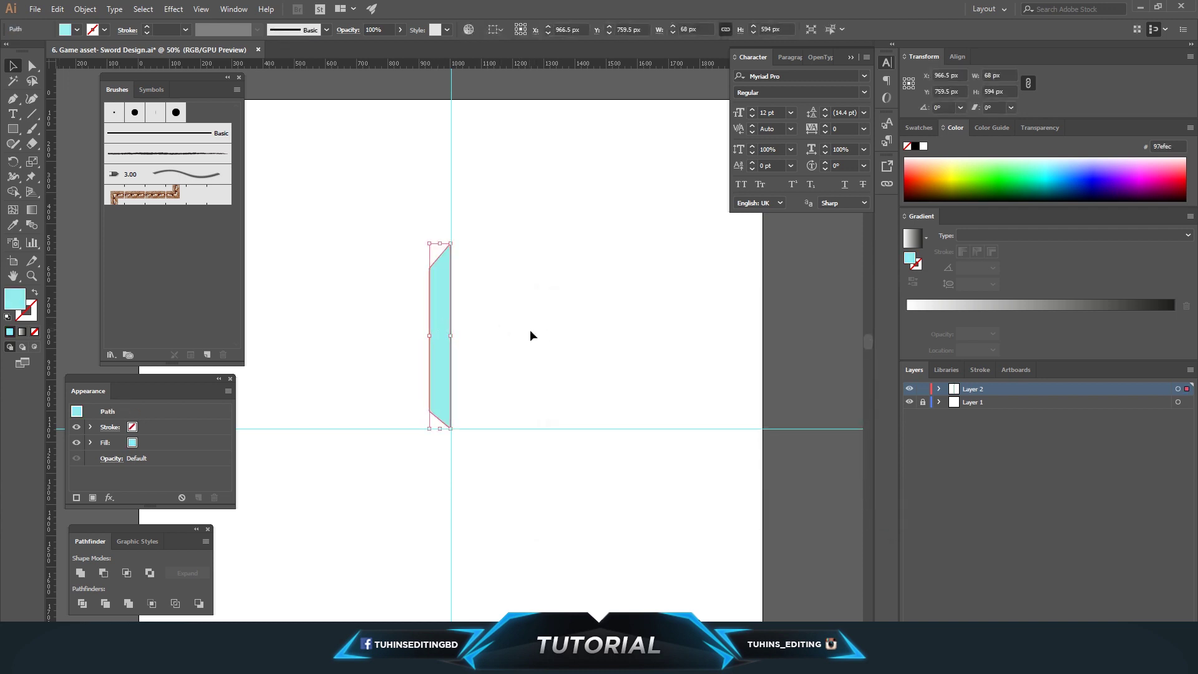
pyautogui.click(56, 10)
pyautogui.click(77, 69)
pyautogui.click(58, 10)
pyautogui.click(90, 124)
pyautogui.click(57, 10)
pyautogui.click(100, 23)
pyautogui.click(57, 8)
pyautogui.click(99, 37)
pyautogui.click(58, 8)
# - Reflect the copy vertically and move it right of the centre guide
pyautogui.click(274, 53)
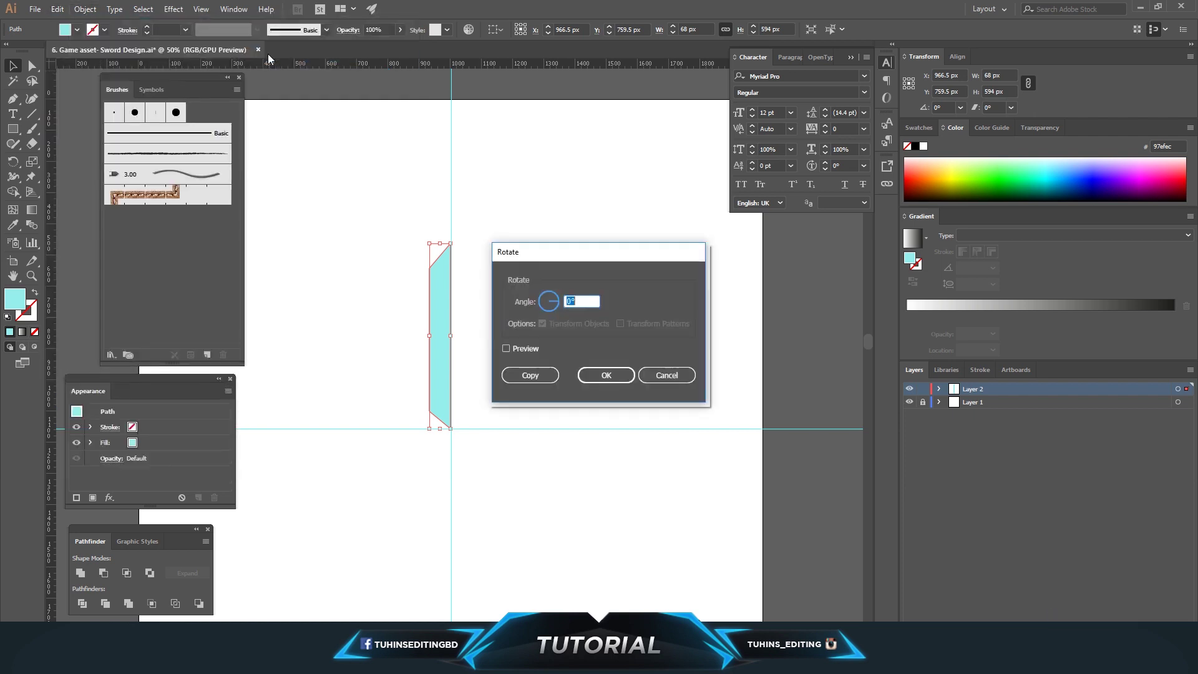
pyautogui.click(666, 375)
pyautogui.click(85, 9)
pyautogui.click(274, 69)
pyautogui.click(617, 404)
pyautogui.moveTo(462, 390); pyautogui.dragTo(463, 373)
pyautogui.click(530, 354)
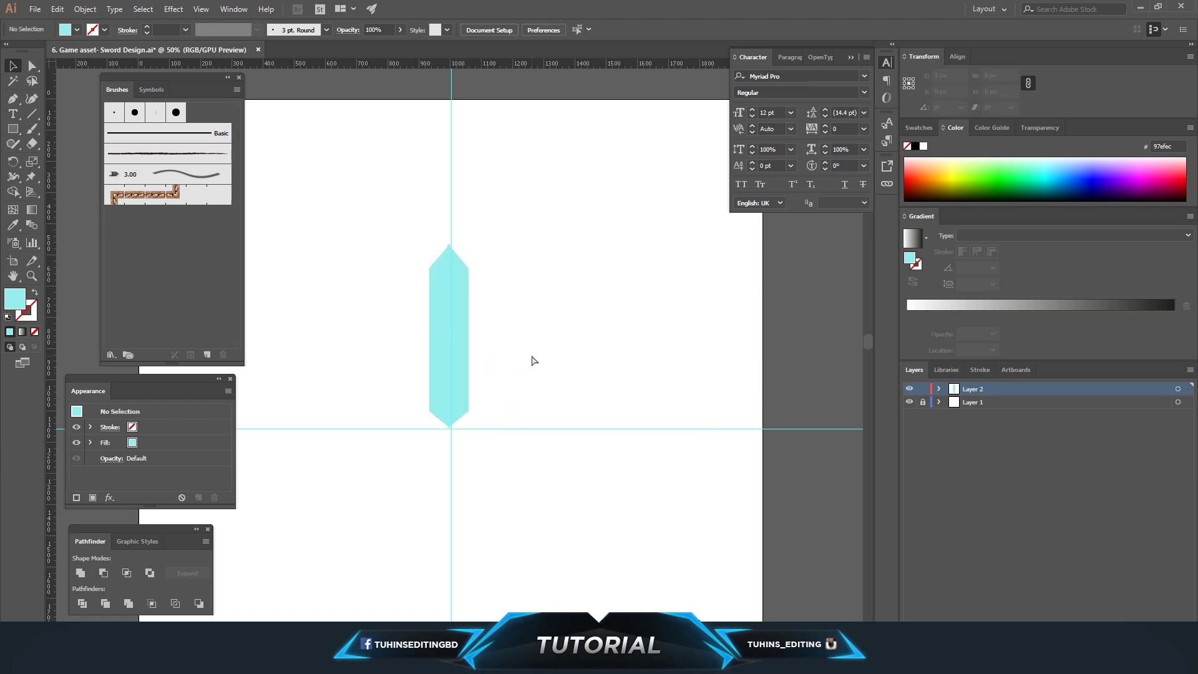
# - Nudge the right blade half slightly right so the halves meet cleanly
pyautogui.hotkey('ctrl', '+')
pyautogui.hotkey('ctrl', '+')
pyautogui.hotkey('ctrl', '+')
pyautogui.moveTo(463, 404); pyautogui.dragTo(472, 403)
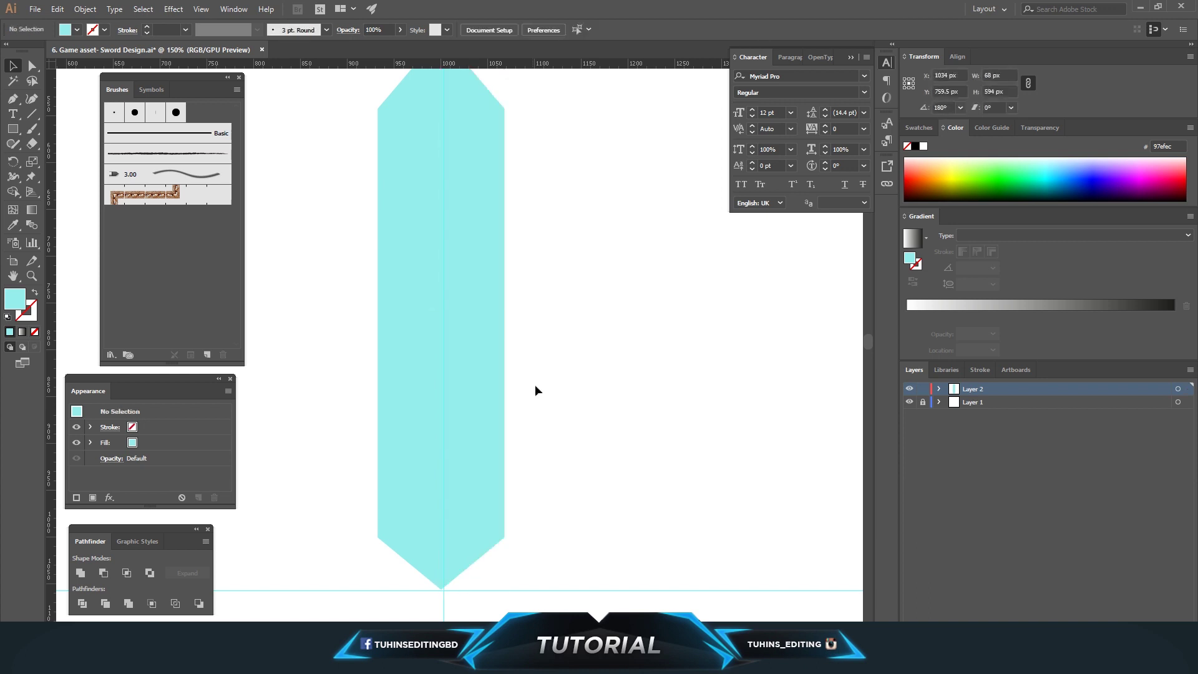
pyautogui.scroll(3, 552, 387)
pyautogui.press('Right')
pyautogui.press('Right')
pyautogui.press('Right')
pyautogui.click(533, 281)
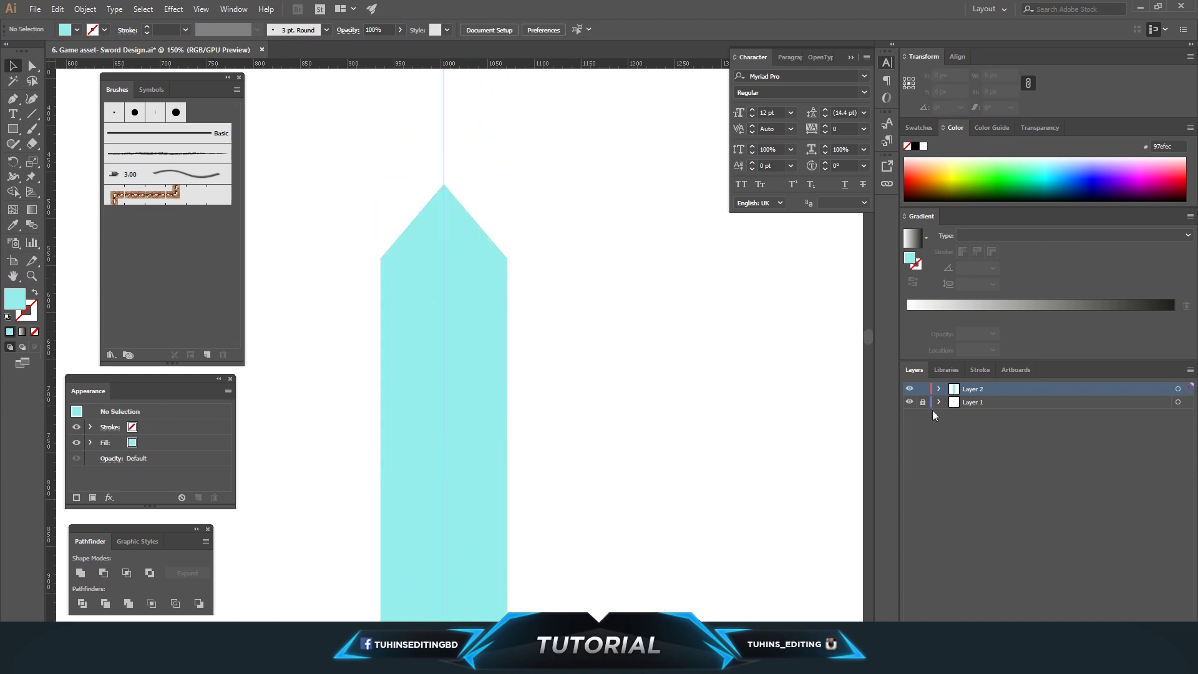
pyautogui.hotkey('ctrl', '-')
pyautogui.hotkey('ctrl', '-')
# - Try uniting both halves and pasting a copy, then undo the merge
pyautogui.moveTo(660, 336); pyautogui.dragTo(294, 321)
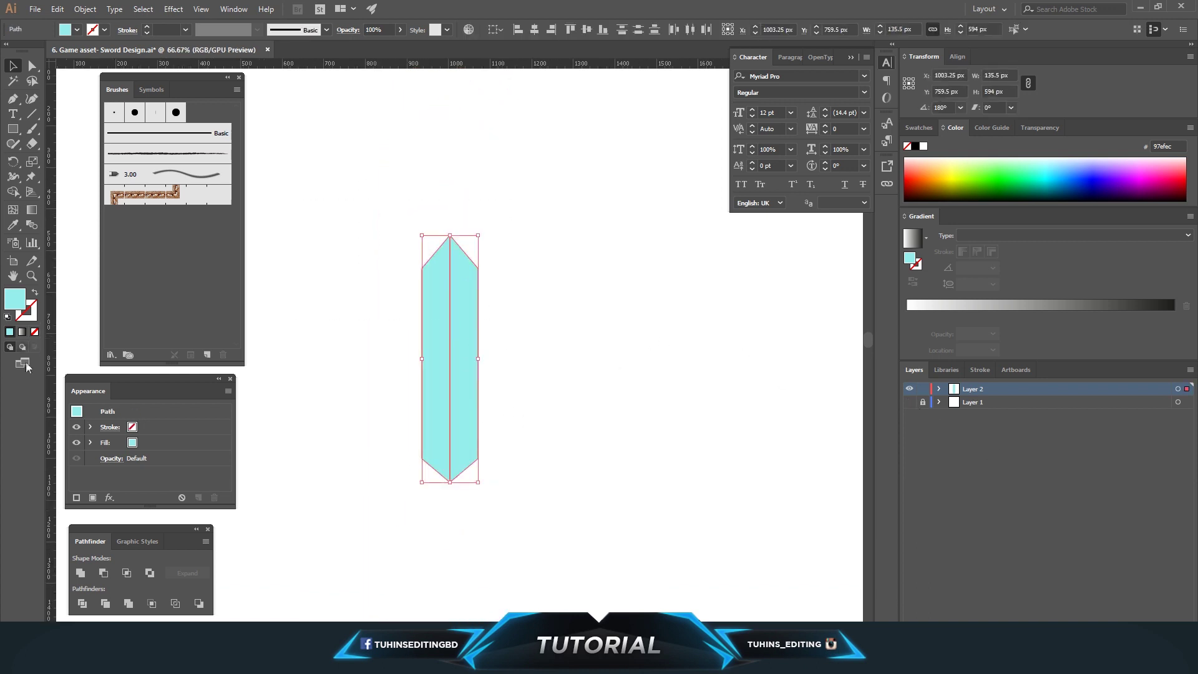
pyautogui.click(86, 575)
pyautogui.click(361, 282)
pyautogui.click(449, 359)
pyautogui.click(57, 9)
pyautogui.click(75, 69)
pyautogui.click(57, 9)
pyautogui.click(78, 124)
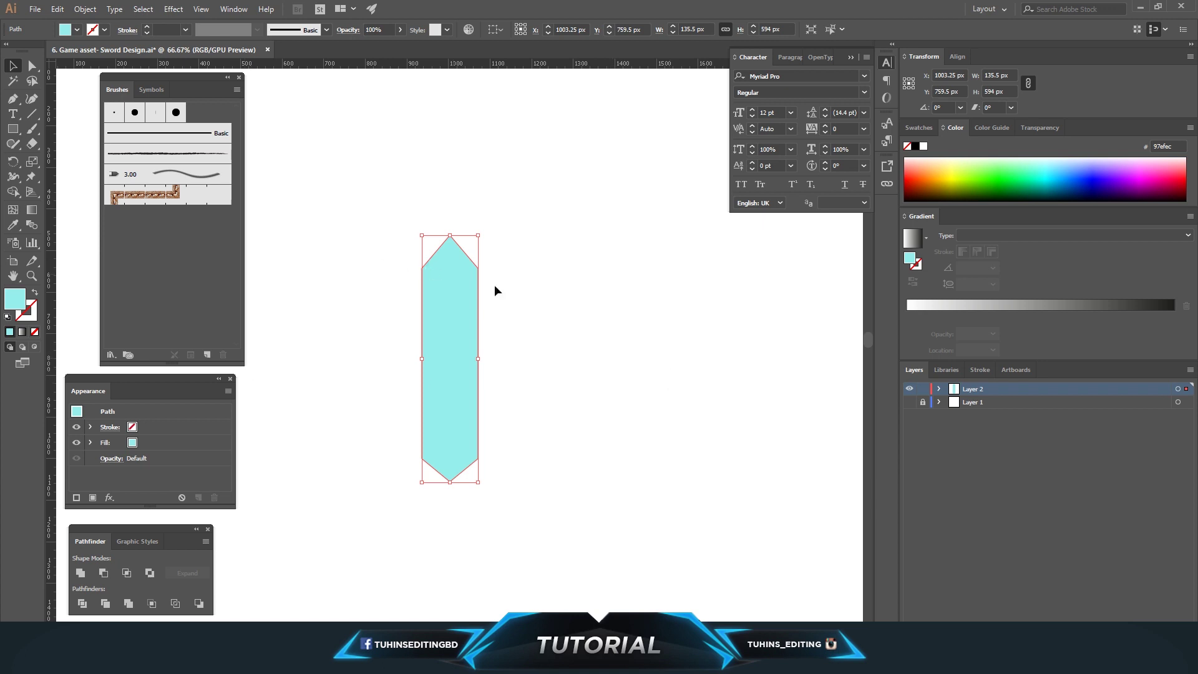
pyautogui.click(56, 9)
pyautogui.click(57, 9)
pyautogui.click(81, 22)
# - Paste a united duplicate of the blade, shrink it to 499 px tall and centre it inside
pyautogui.hotkey('ctrl', 'shift', 'a')
pyautogui.click(465, 353)
pyautogui.click(57, 9)
pyautogui.click(81, 66)
pyautogui.hotkey('ctrl', 'v')
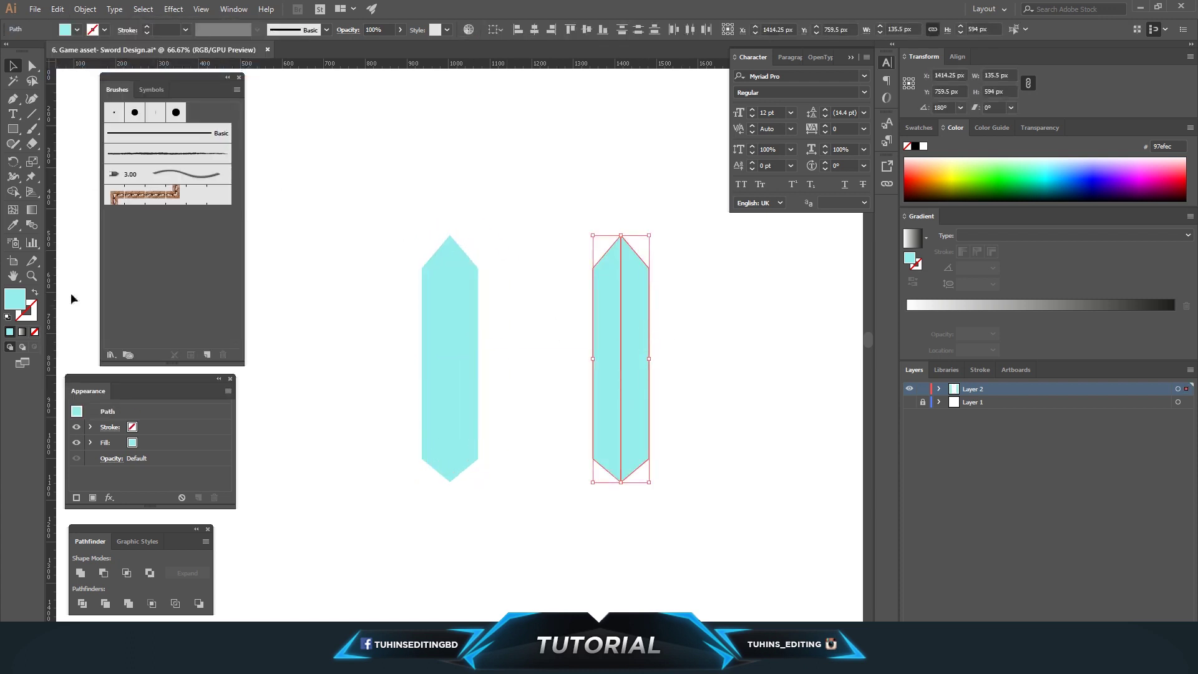
pyautogui.click(85, 575)
pyautogui.moveTo(648, 481); pyautogui.dragTo(644, 462)
pyautogui.moveTo(625, 423)
pyautogui.mouseDown()
pyautogui.moveTo(453, 425)
pyautogui.moveTo(465, 374)
pyautogui.mouseUp()
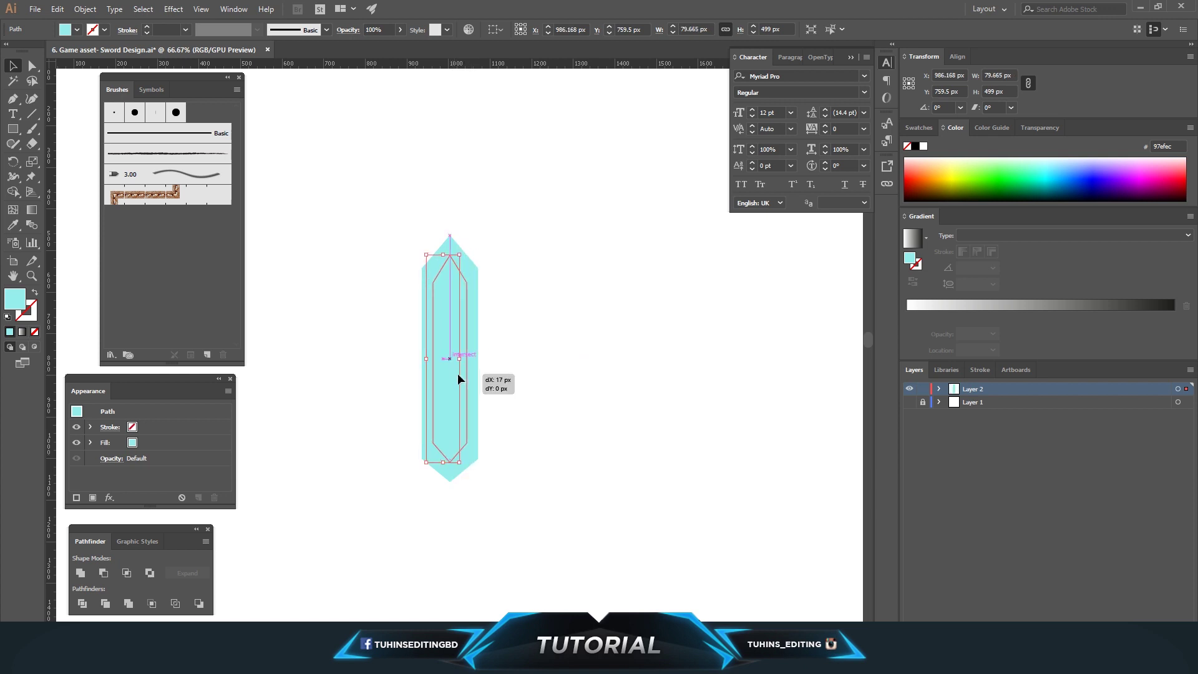
# - Fill the inner blade with darker teal #36c9c2 instead of the green swatch
pyautogui.click(77, 30)
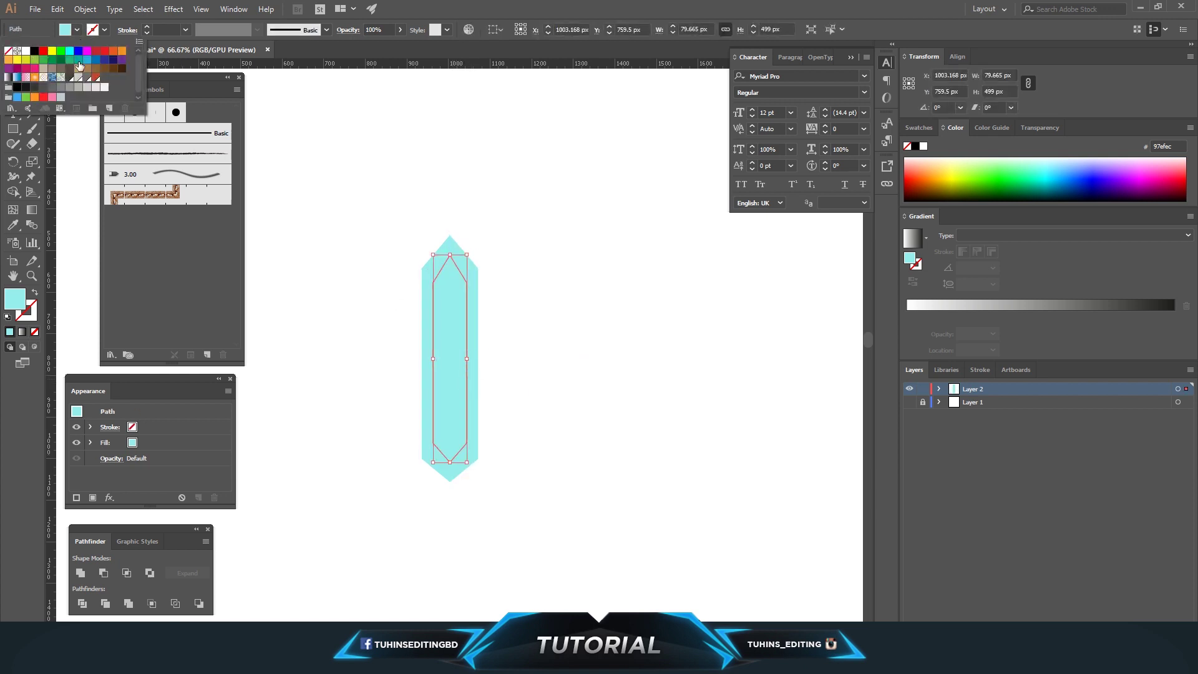
pyautogui.click(70, 61)
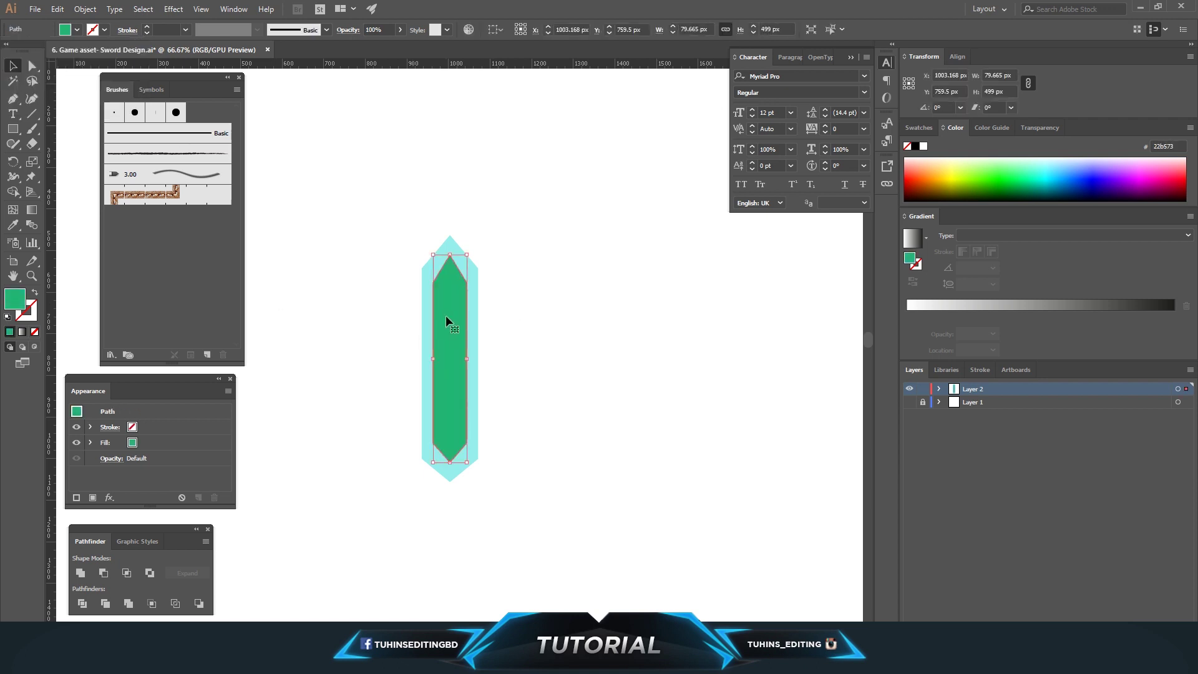
pyautogui.hotkey('ctrl', 'z')
pyautogui.doubleClick(14, 298)
pyautogui.click(671, 361)
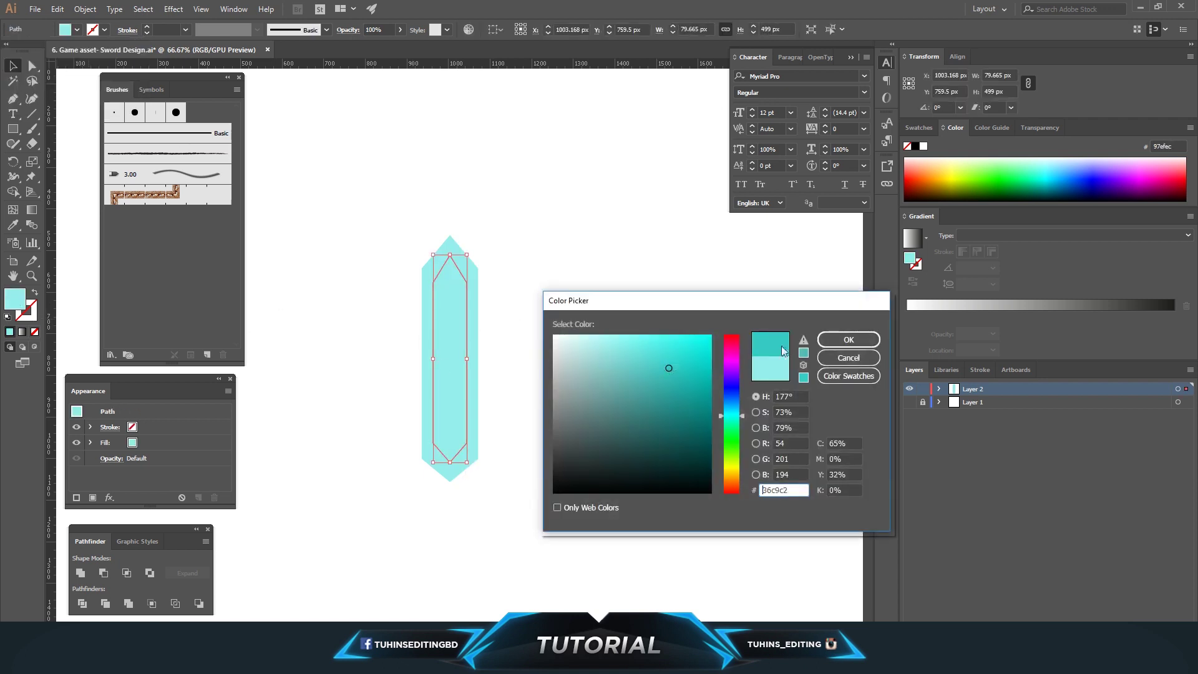
pyautogui.click(848, 337)
# - Zoom in and select the outer blade's right half with Direct Selection
pyautogui.hotkey('ctrl', '+')
pyautogui.hotkey('ctrl', '+')
pyautogui.press('a')
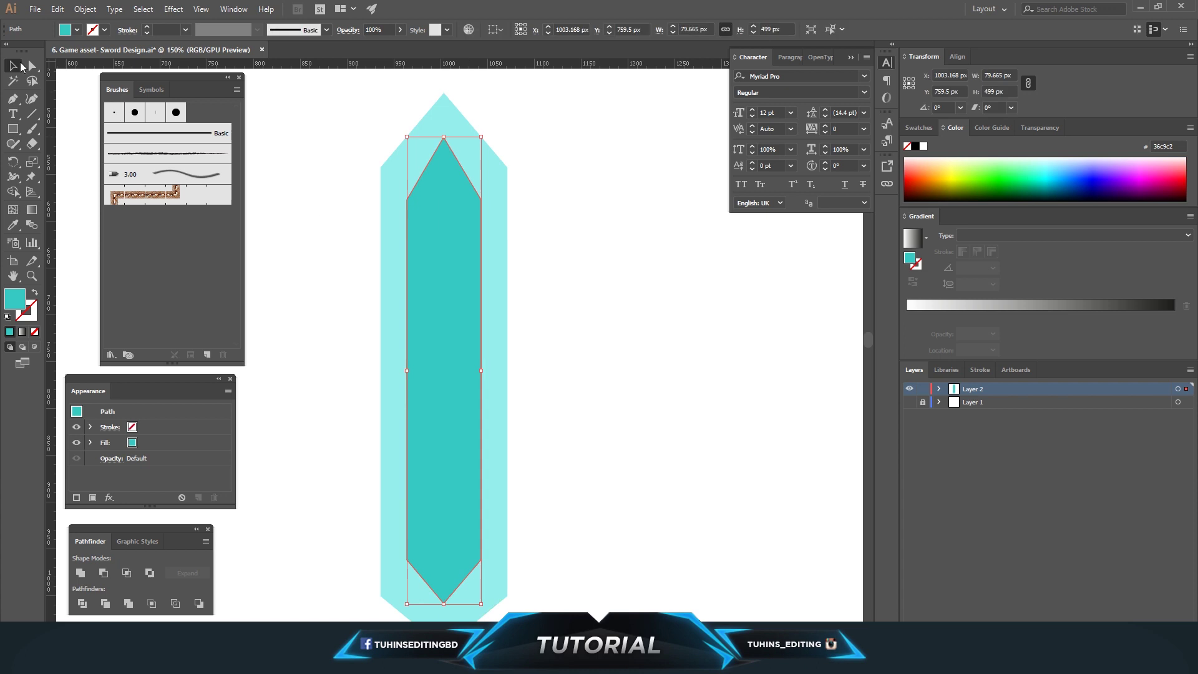
pyautogui.click(447, 158)
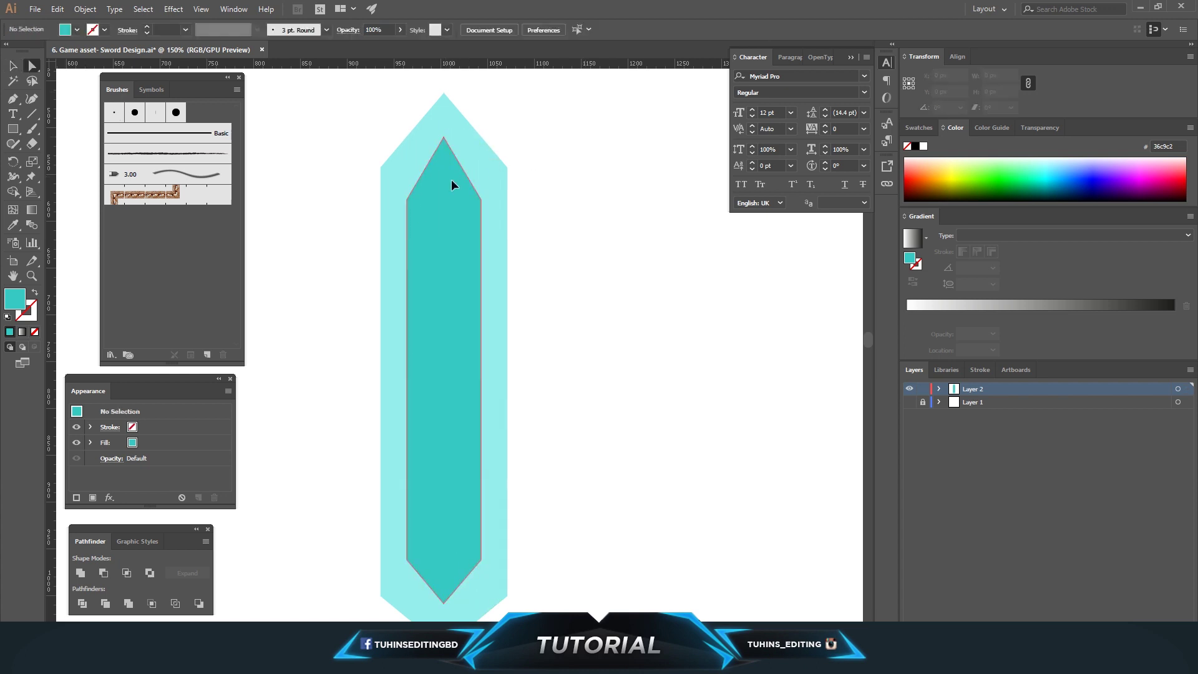
pyautogui.click(491, 167)
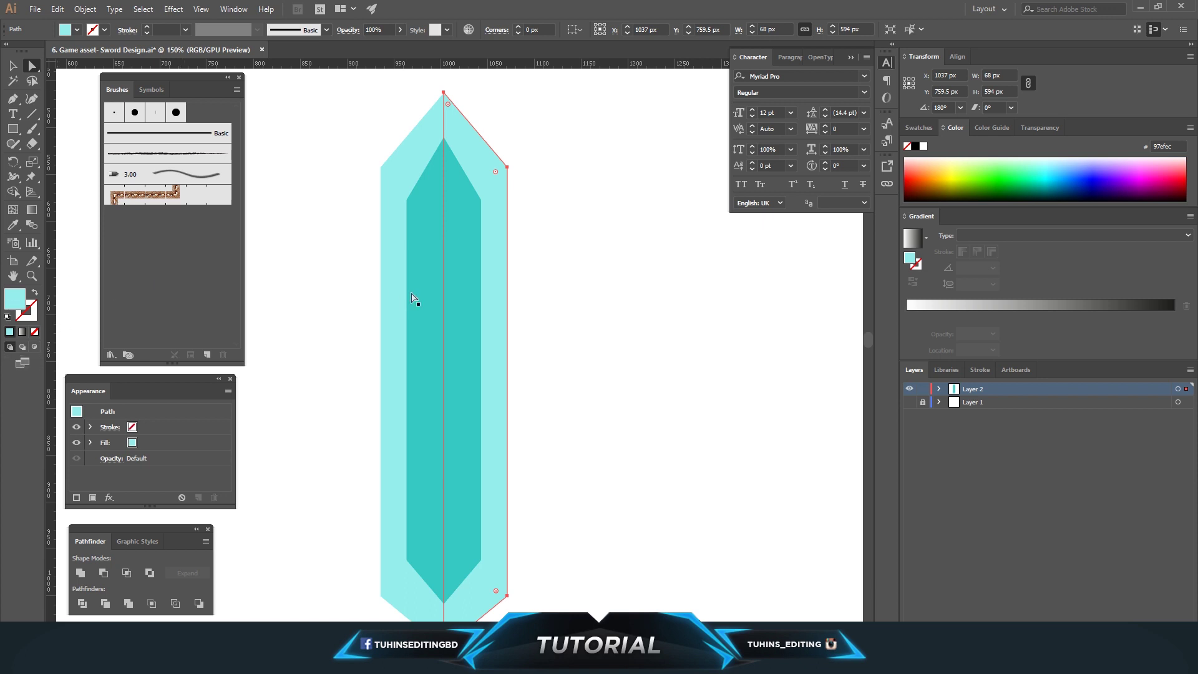
# - Shade the blade's right half with a deeper teal fill
pyautogui.press('i')
pyautogui.click(465, 230)
pyautogui.doubleClick(15, 298)
pyautogui.click(706, 395)
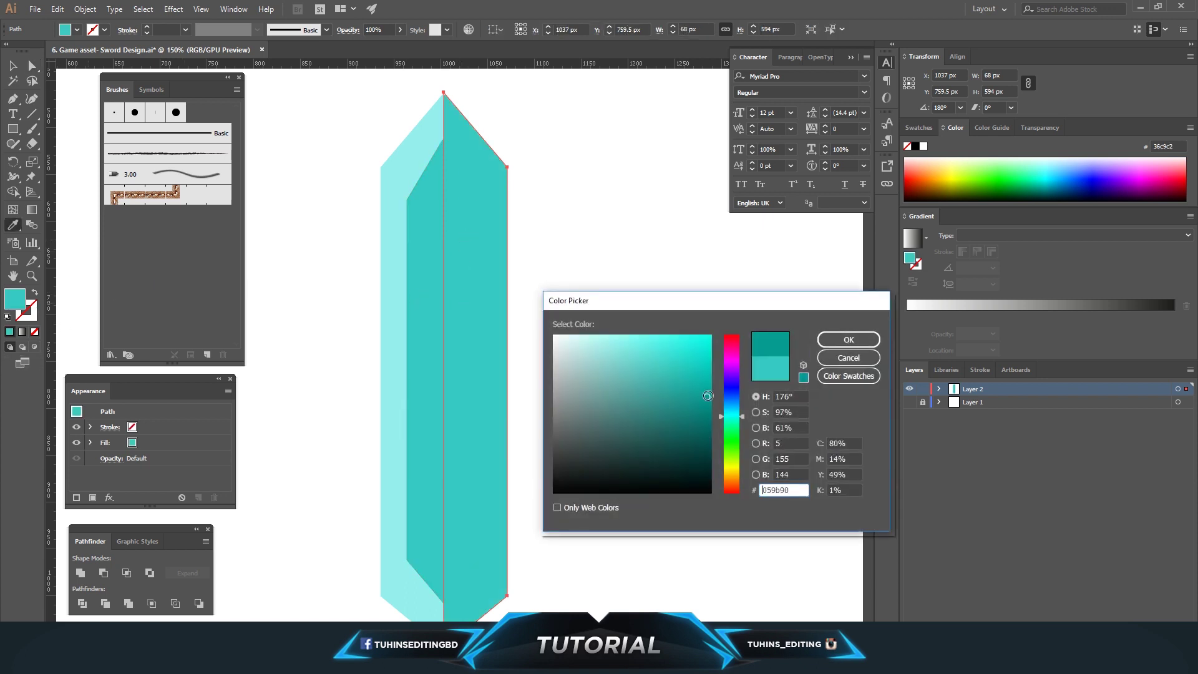
pyautogui.click(847, 340)
# - Expand Layer 2's paths and lock both outer blade halves
pyautogui.click(32, 65)
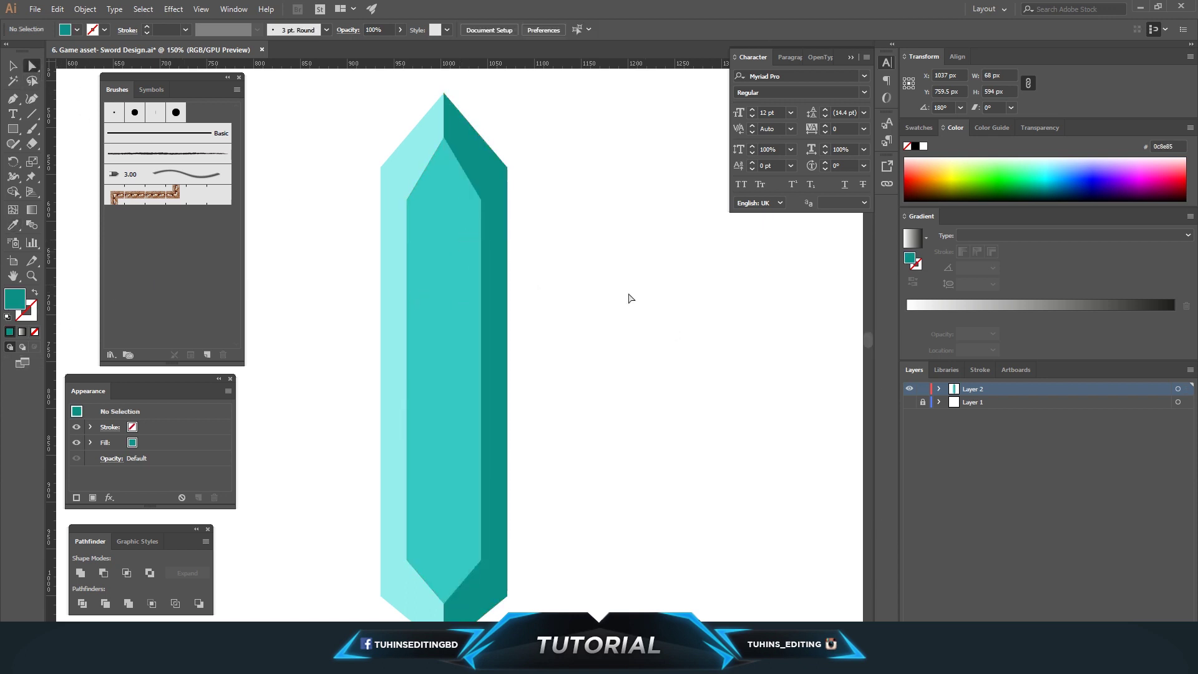
pyautogui.click(922, 415)
pyautogui.click(454, 249)
pyautogui.click(443, 137)
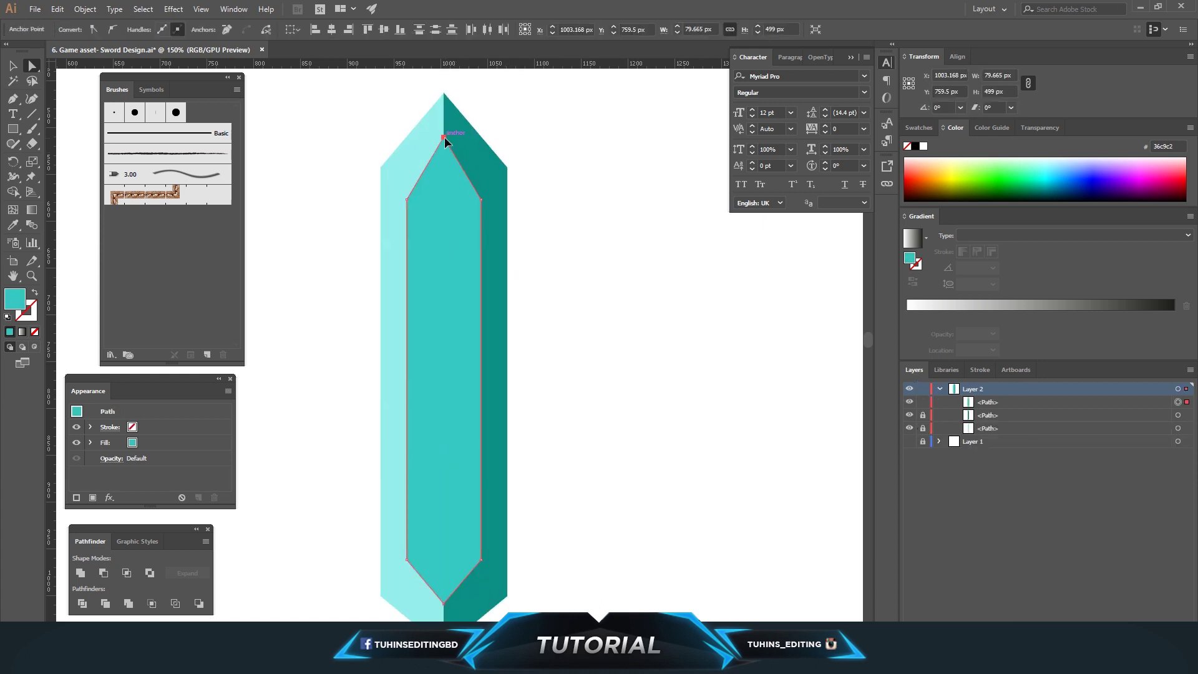
pyautogui.scroll(-3, 564, 191)
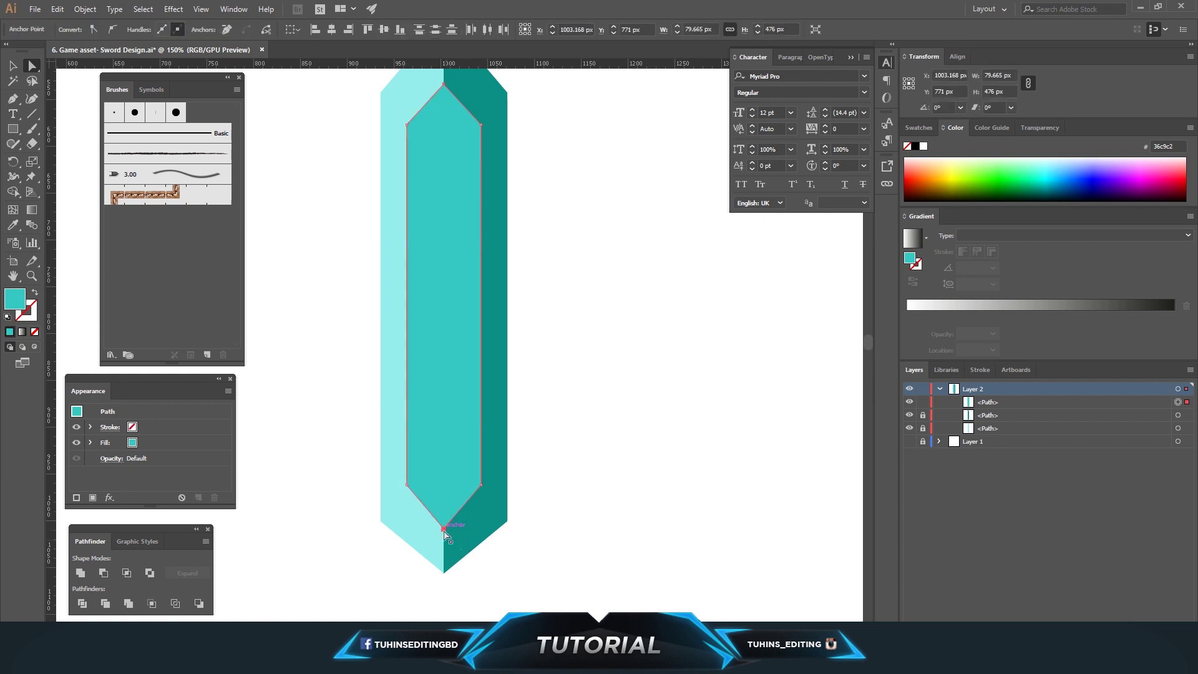
pyautogui.click(592, 467)
# - Move the inner crystal shape slightly upward
pyautogui.hotkey('ctrl', '-')
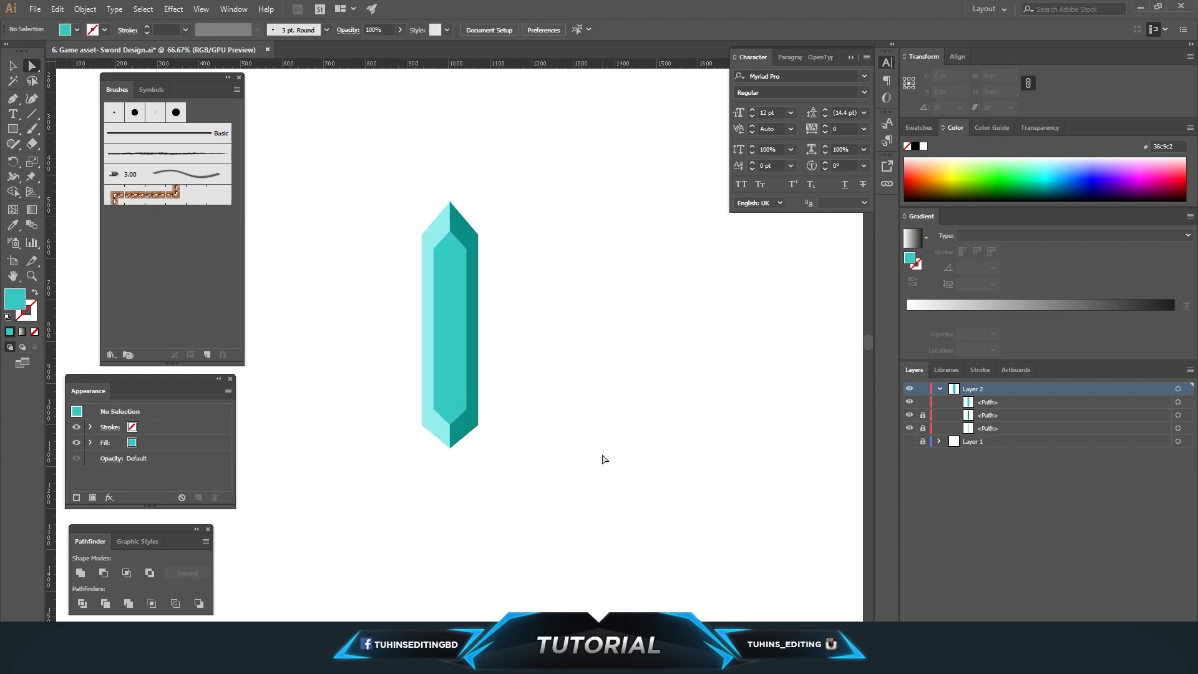
pyautogui.hotkey('ctrl', '+')
pyautogui.hotkey('ctrl', '+')
pyautogui.click(468, 308)
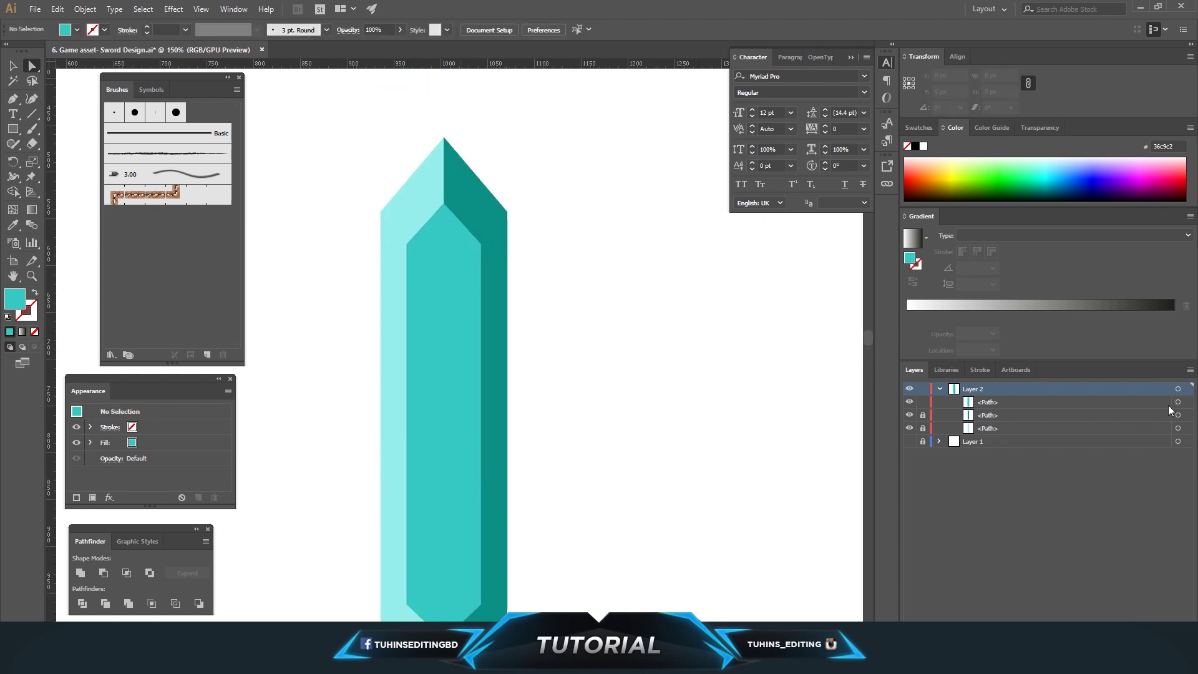
pyautogui.press('v')
pyautogui.press('Up')
pyautogui.press('Up')
pyautogui.press('Up')
pyautogui.press('Up')
pyautogui.press('Up')
pyautogui.press('Up')
pyautogui.press('Up')
pyautogui.press('Up')
pyautogui.press('Up')
pyautogui.click(552, 280)
pyautogui.scroll(-2, 552, 279)
pyautogui.scroll(-3, 553, 280)
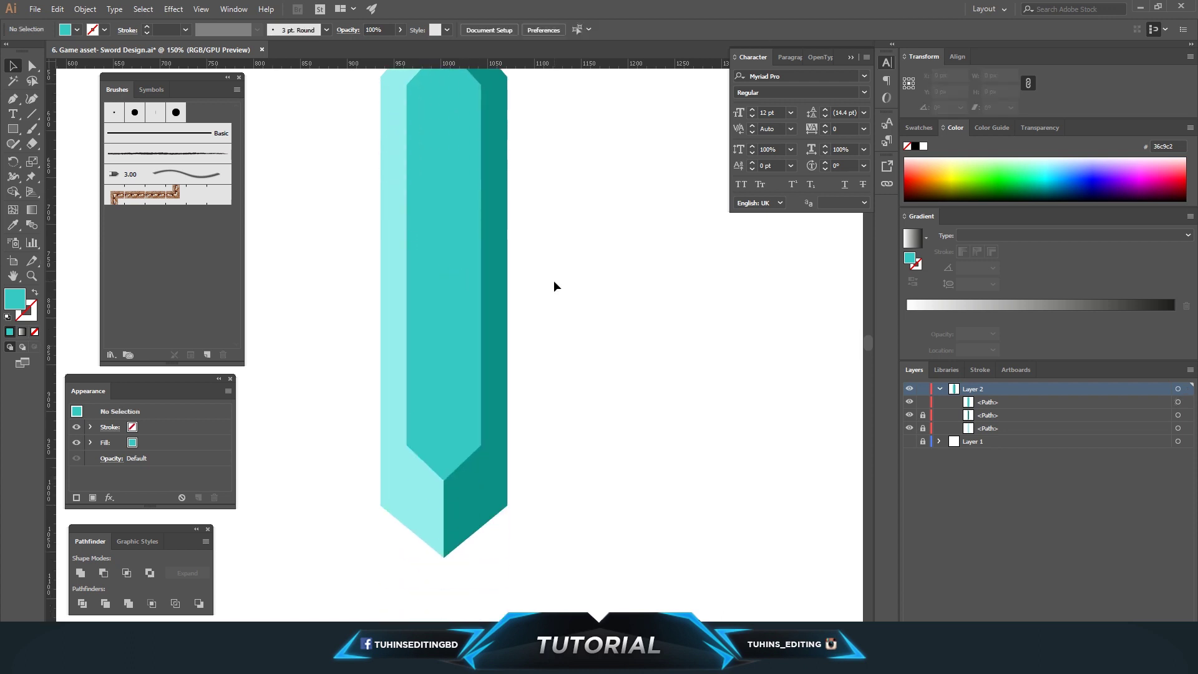
# - Inspect the inner shape's points, then collapse and lock Layer 2
pyautogui.click(412, 456)
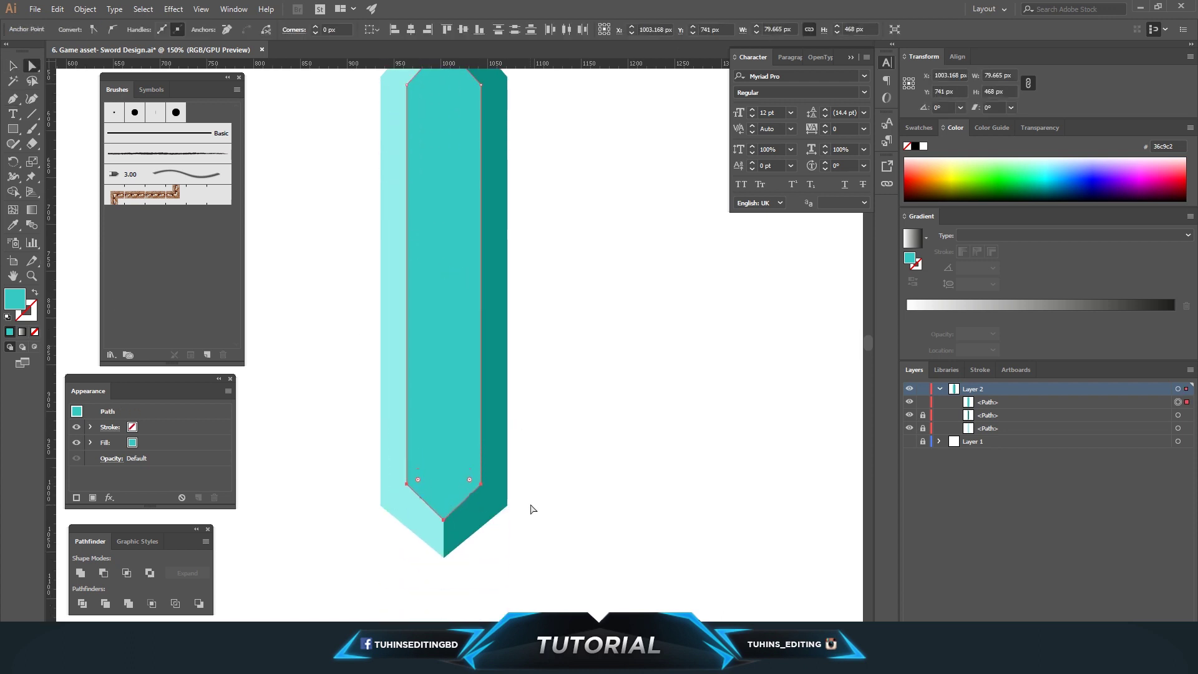
pyautogui.click(531, 508)
pyautogui.scroll(2, 546, 461)
pyautogui.scroll(2, 546, 461)
pyautogui.scroll(1, 549, 462)
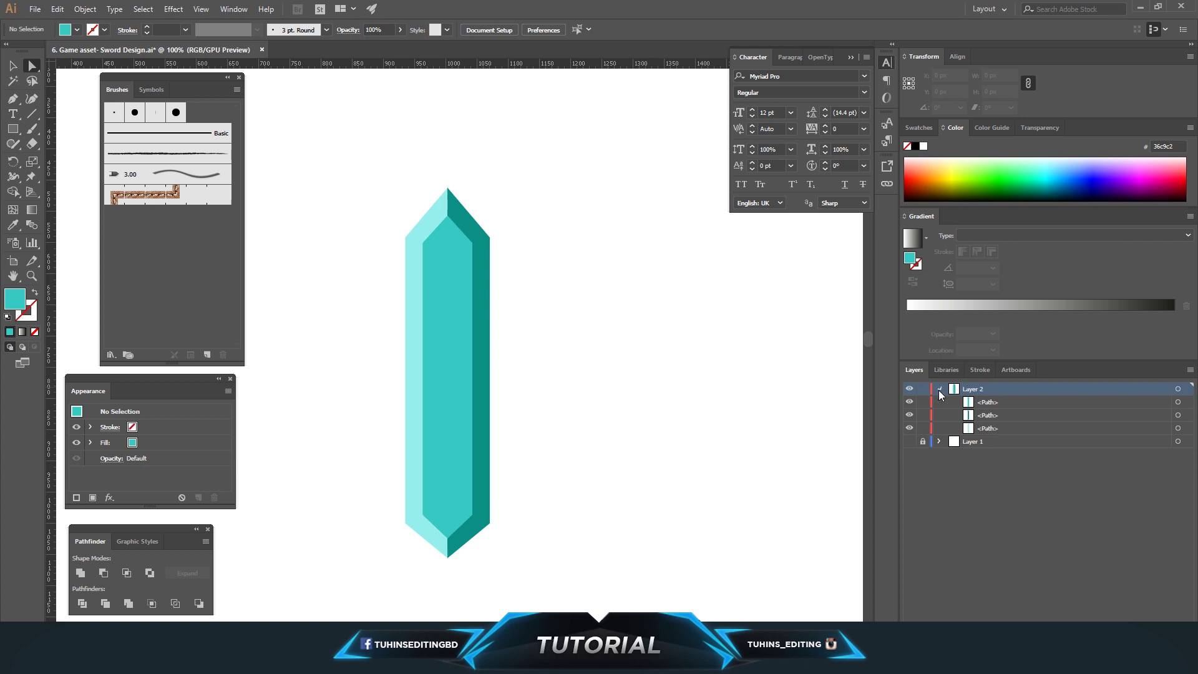
pyautogui.click(938, 390)
pyautogui.click(923, 390)
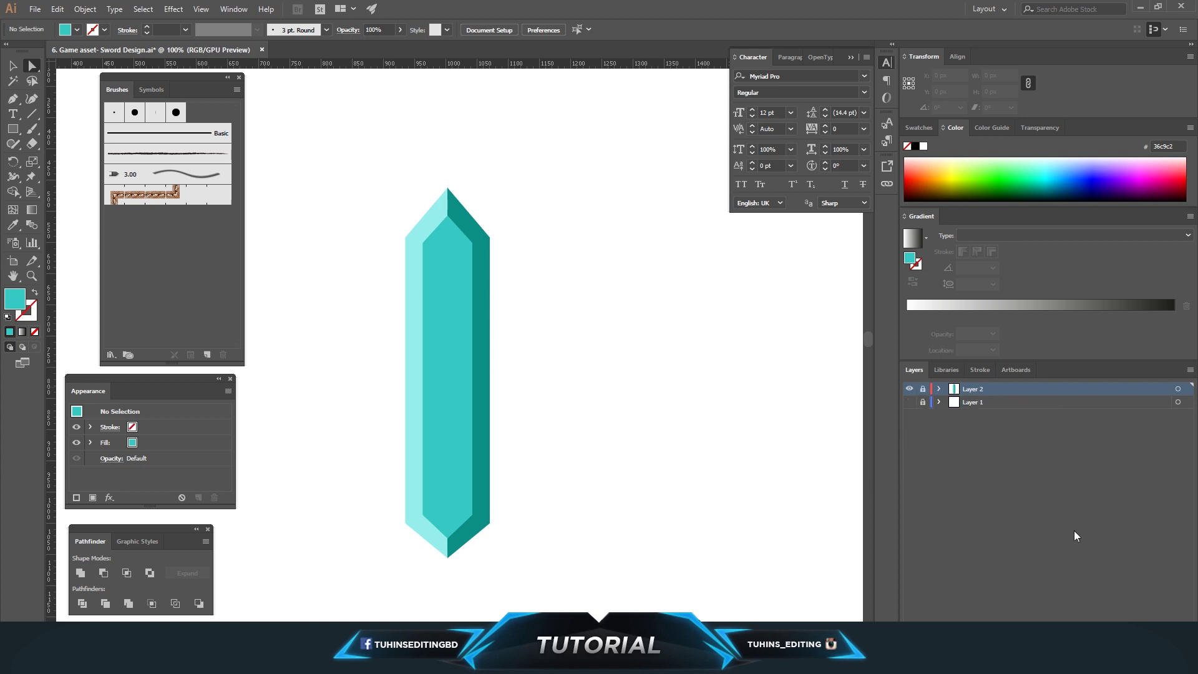
pyautogui.hotkey('ctrl', '=')
pyautogui.hotkey('ctrl', '=')
pyautogui.hotkey('ctrl', '=')
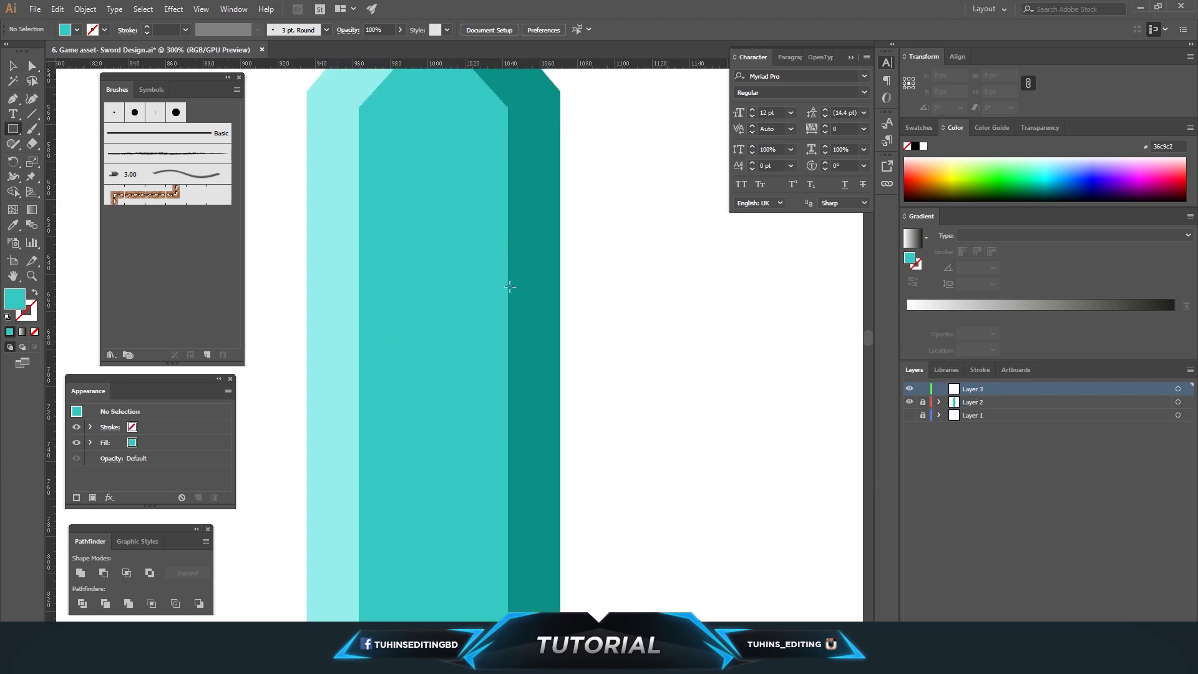
# - Draw a small rectangle beside the blade on Layer 3
pyautogui.moveTo(741, 296); pyautogui.dragTo(729, 296)
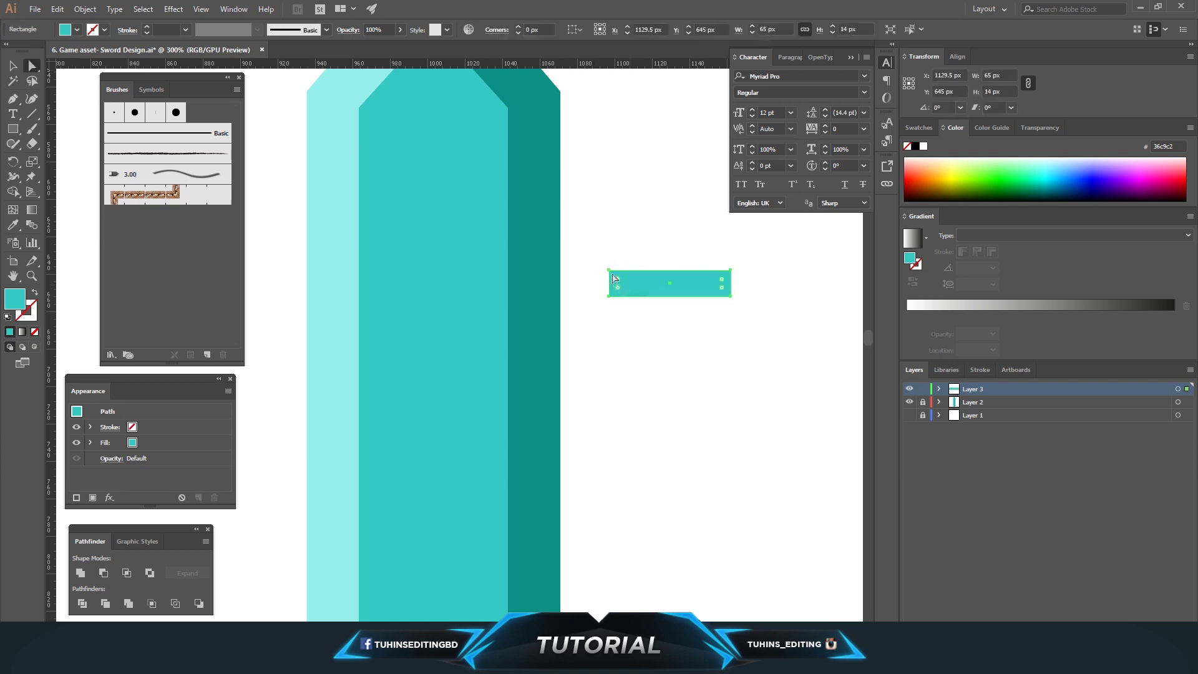
pyautogui.press('a')
pyautogui.moveTo(731, 273); pyautogui.dragTo(762, 269)
pyautogui.hotkey('ctrl', 'z')
pyautogui.click(756, 275)
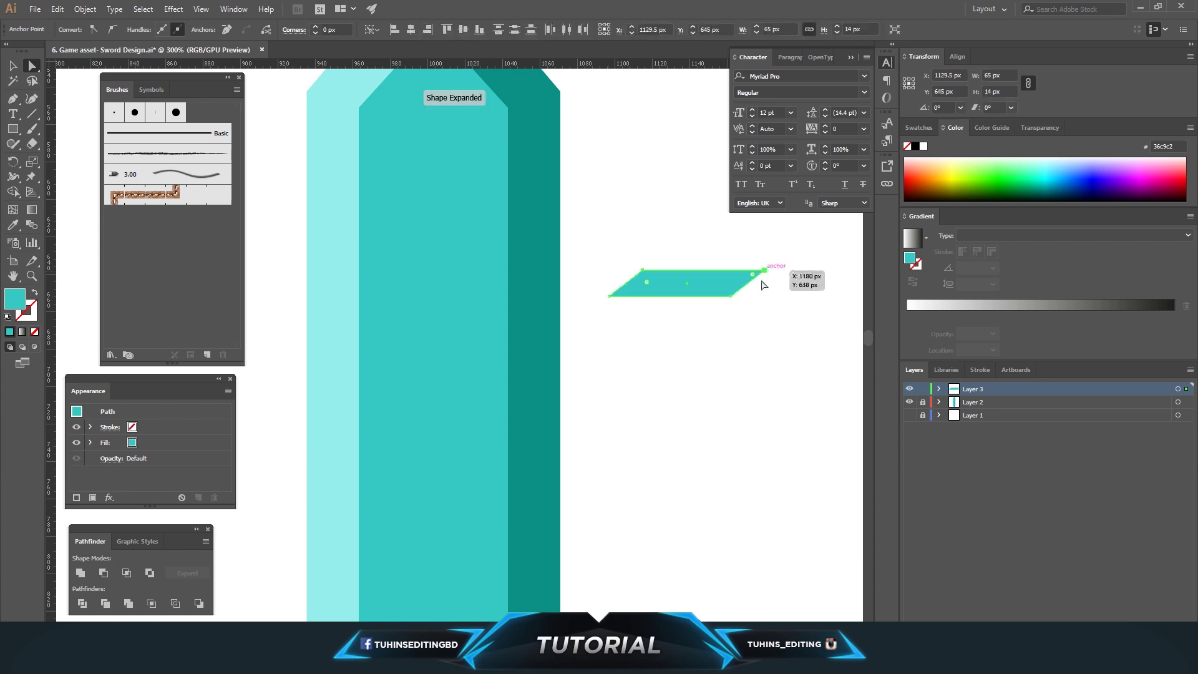
# - Slant it into a light cyan parallelogram and rotate it onto the blade's upper left
pyautogui.click(13, 66)
pyautogui.click(341, 292)
pyautogui.moveTo(769, 301)
pyautogui.mouseDown()
pyautogui.moveTo(771, 272)
pyautogui.moveTo(421, 235)
pyautogui.mouseUp()
pyautogui.click(436, 246)
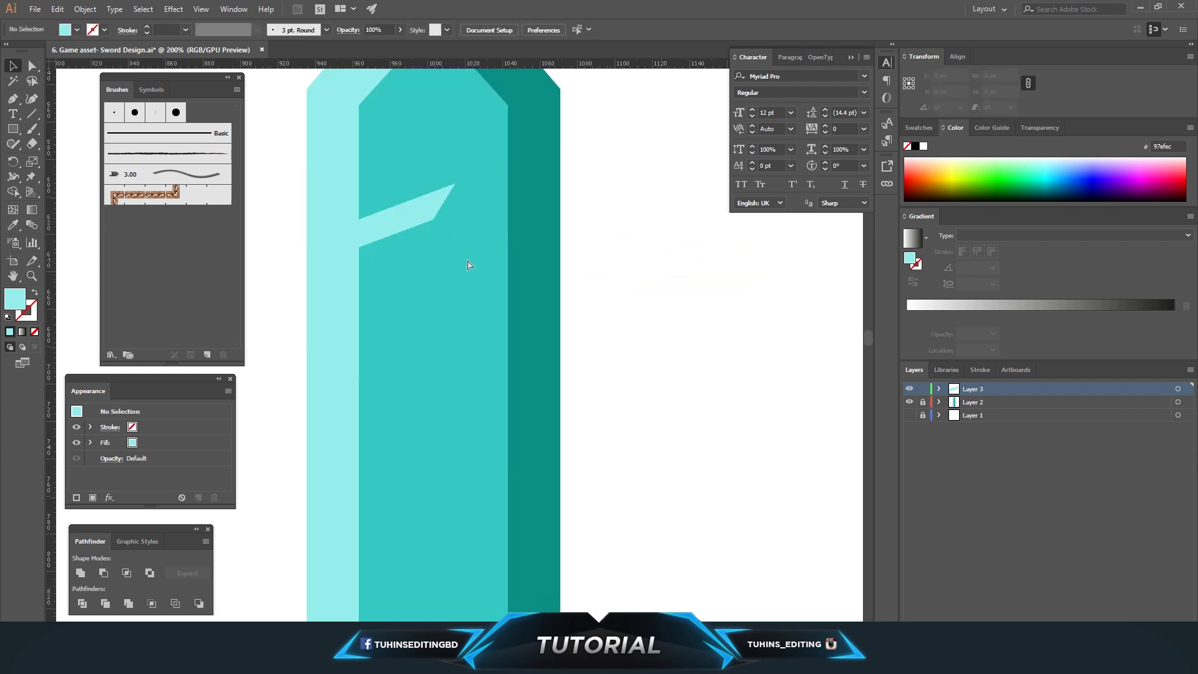
# - Shrink the light stripe and add a second stripe beside it
pyautogui.moveTo(421, 211)
pyautogui.mouseDown()
pyautogui.moveTo(444, 205)
pyautogui.moveTo(395, 212)
pyautogui.moveTo(457, 358)
pyautogui.moveTo(385, 214)
pyautogui.mouseUp()
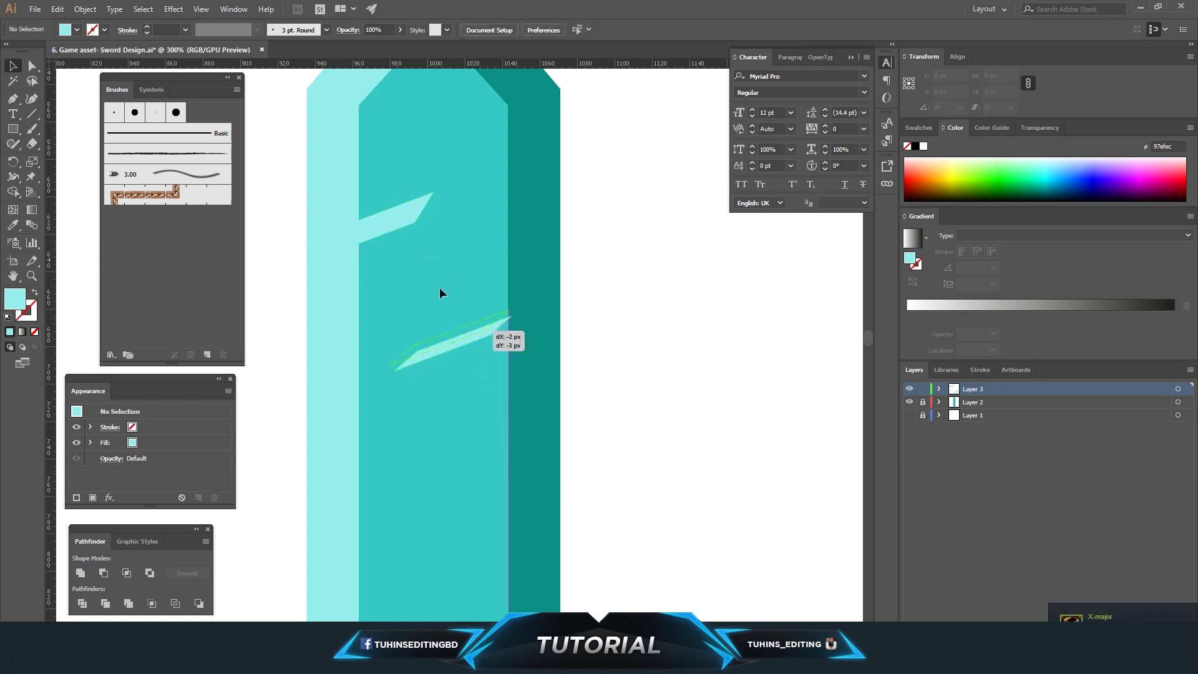
pyautogui.moveTo(392, 192); pyautogui.dragTo(393, 192)
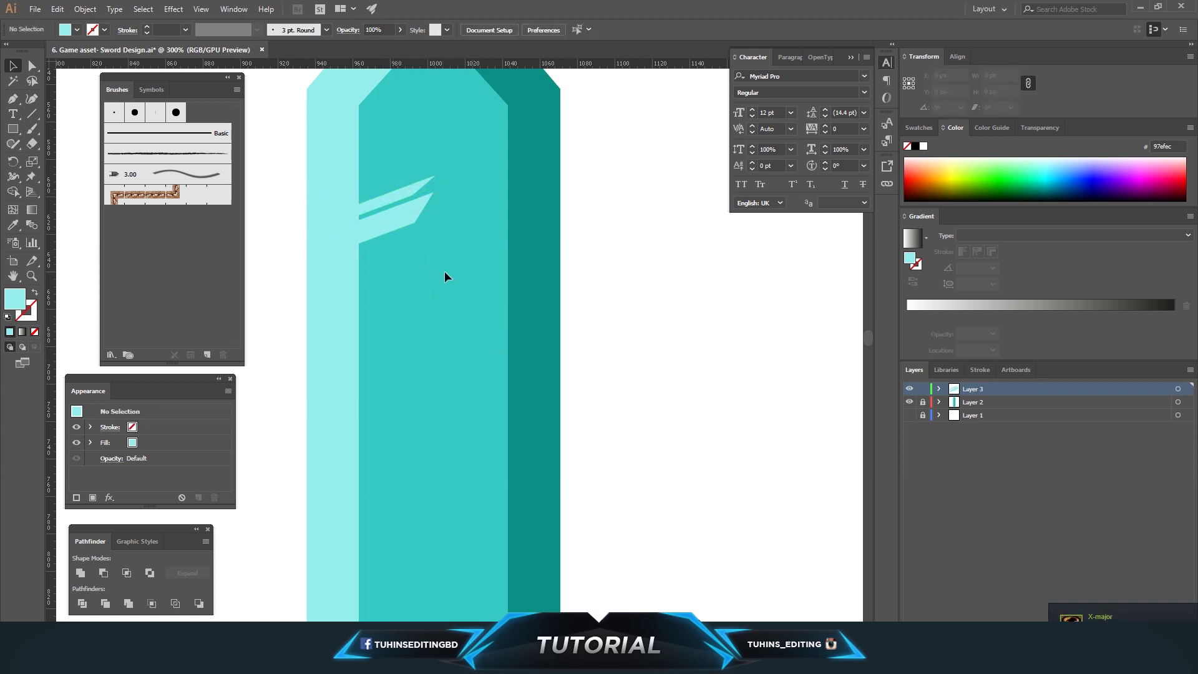
pyautogui.hotkey('ctrl', '-')
pyautogui.hotkey('ctrl', '-')
pyautogui.scroll(1, 425, 264)
pyautogui.hotkey('ctrl', '+')
pyautogui.hotkey('ctrl', '+')
pyautogui.hotkey('ctrl', '+')
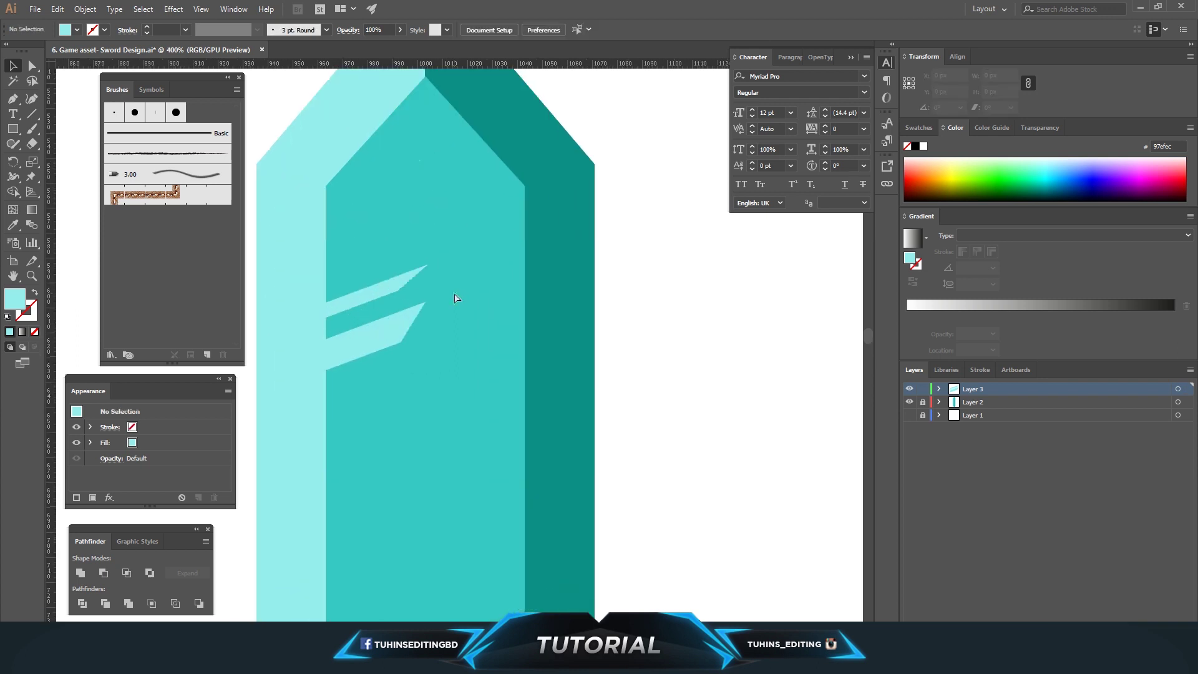
pyautogui.hotkey('ctrl', 'z')
pyautogui.hotkey('ctrl', 'z')
pyautogui.hotkey('ctrl', 'z')
pyautogui.moveTo(387, 331)
pyautogui.mouseDown()
pyautogui.moveTo(492, 333)
pyautogui.moveTo(358, 299)
pyautogui.mouseUp()
pyautogui.scroll(-3, 447, 278)
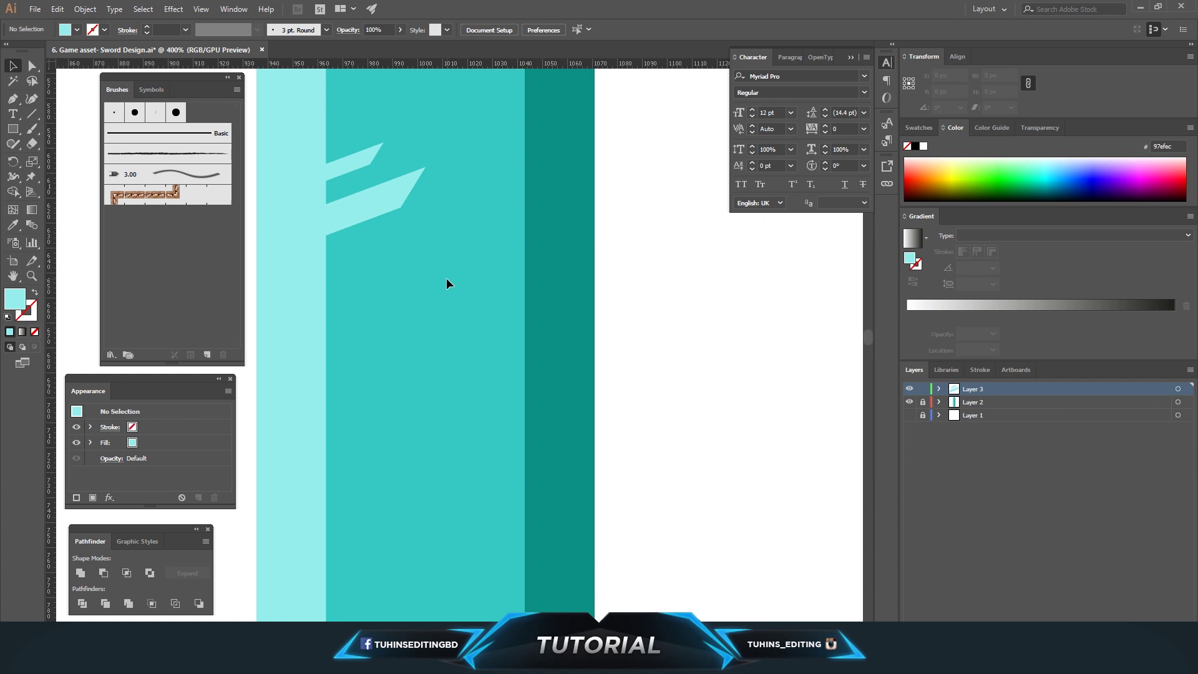
pyautogui.scroll(1, 446, 278)
# - Duplicate the light stripe pair and move the copies down the blade
pyautogui.hotkey('ctrl', 'a')
pyautogui.moveTo(374, 262); pyautogui.dragTo(440, 413)
pyautogui.scroll(-2, 362, 492)
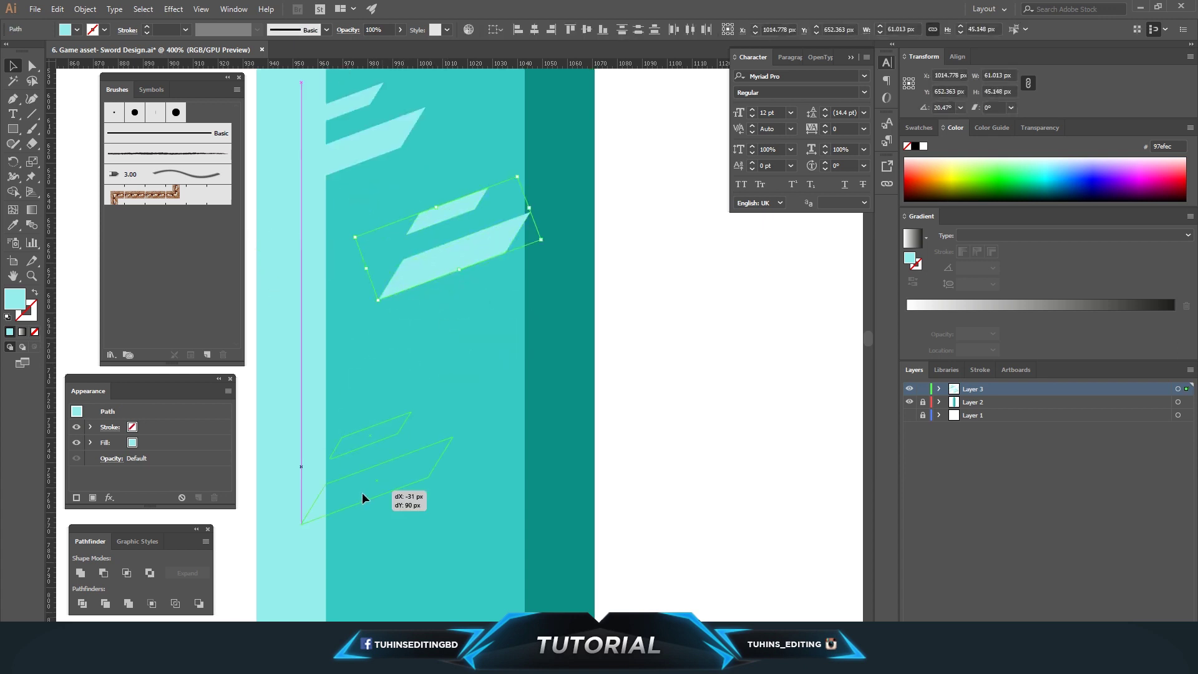
pyautogui.click(390, 440)
pyautogui.scroll(-3, 411, 447)
pyautogui.hotkey('ctrl', 'a')
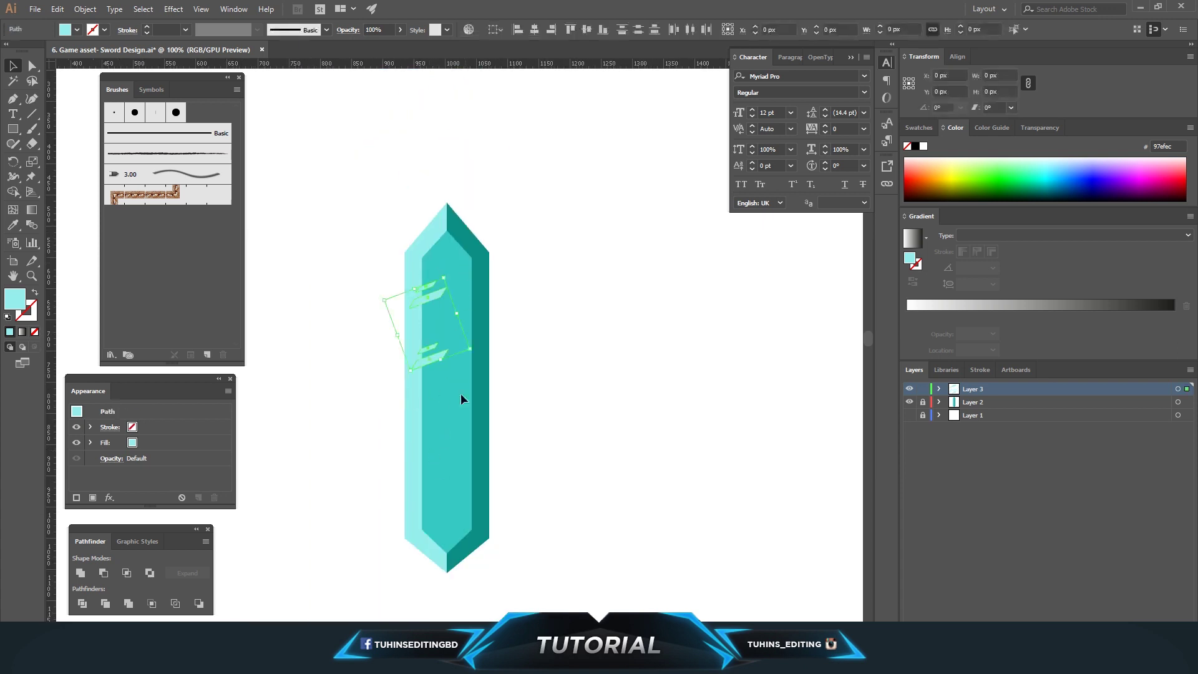
pyautogui.click(485, 360)
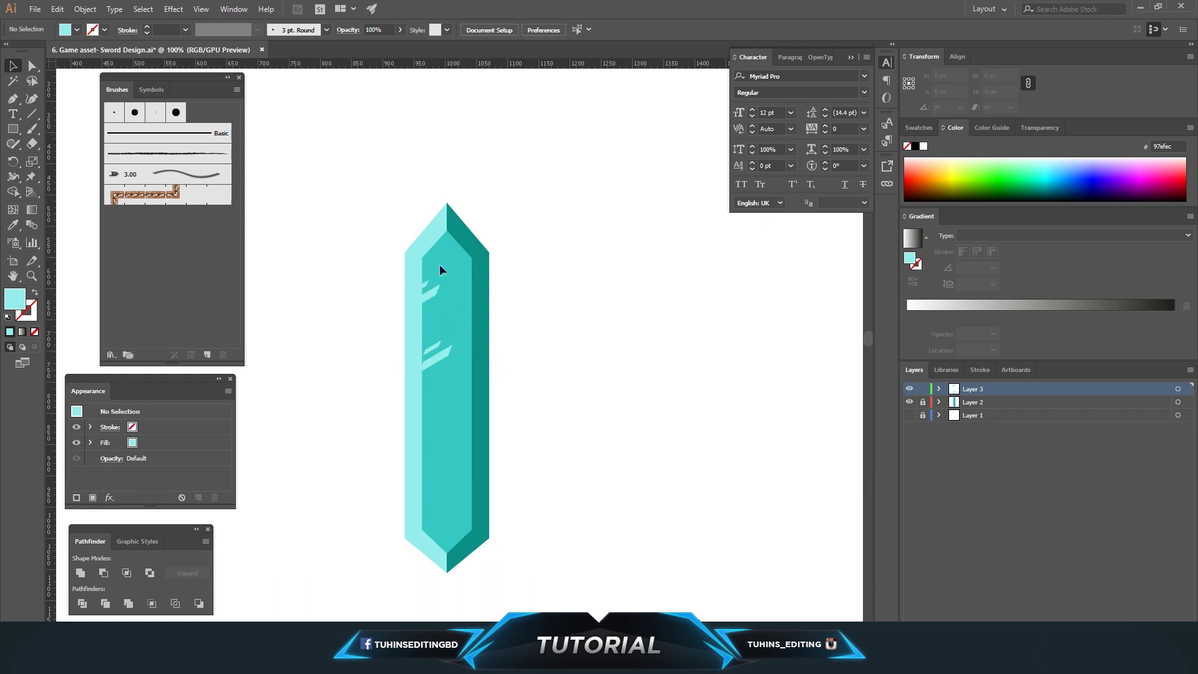
pyautogui.click(433, 290)
pyautogui.click(455, 405)
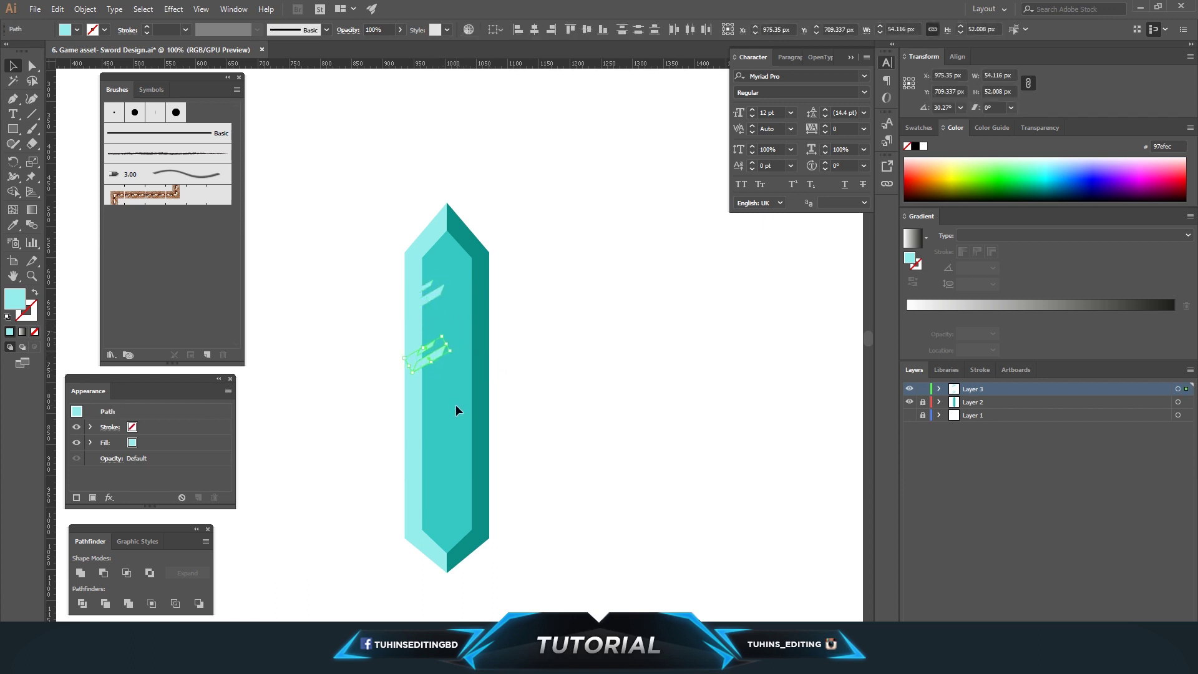
pyautogui.scroll(-1, 455, 403)
pyautogui.scroll(1, 451, 390)
pyautogui.moveTo(427, 347); pyautogui.dragTo(429, 373)
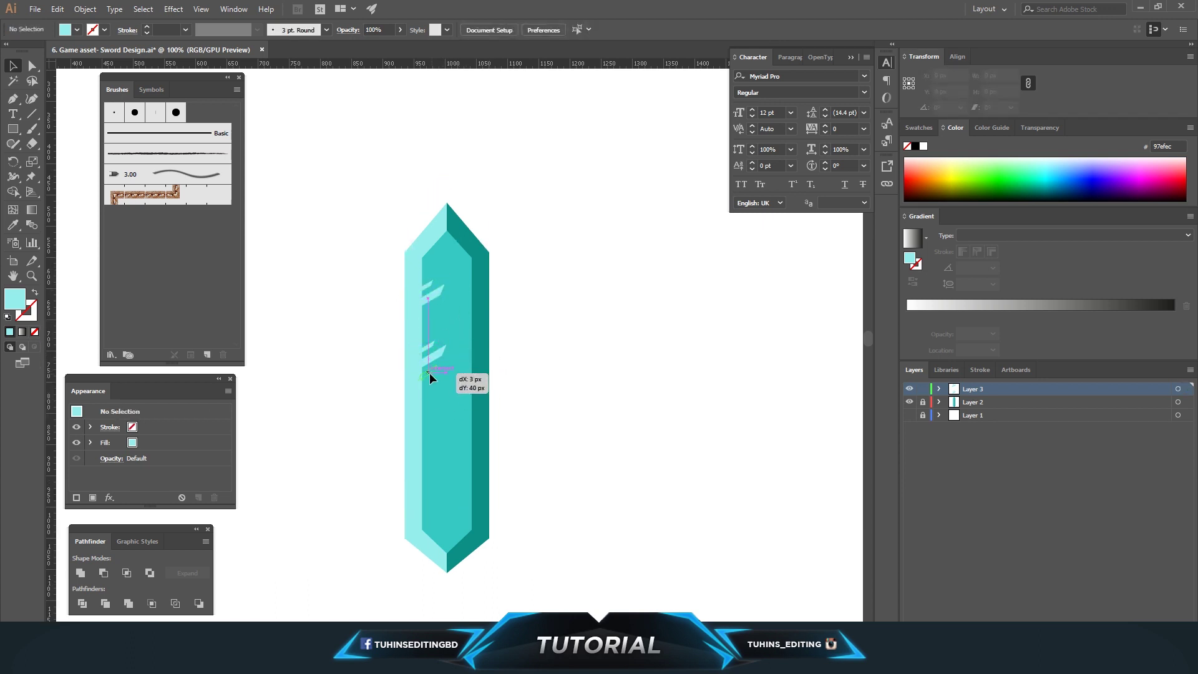
pyautogui.scroll(3, 452, 375)
# - Recolour one lower stripe to the blade's dark teal with the Eyedropper
pyautogui.click(413, 367)
pyautogui.press('i')
pyautogui.click(507, 279)
pyautogui.press('v')
pyautogui.click(552, 350)
pyautogui.scroll(-2, 552, 350)
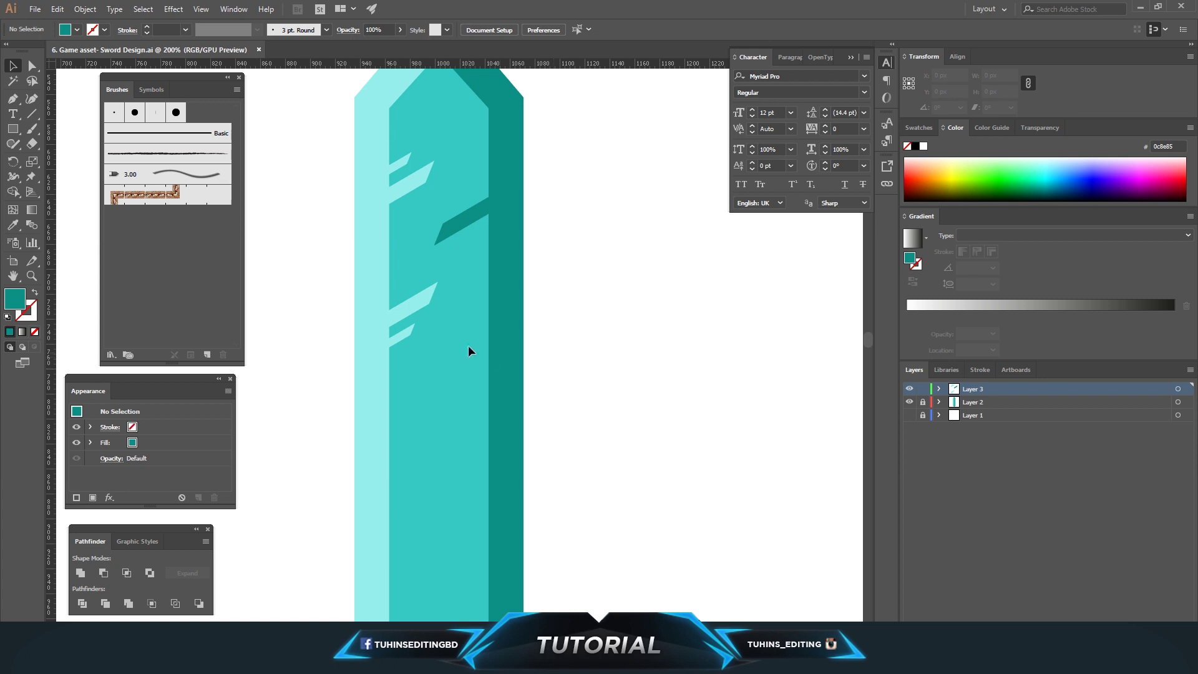
pyautogui.scroll(1, 462, 348)
# - Lower the bottom stripe pair and add a larger dark teal stripe mid-blade
pyautogui.click(407, 348)
pyautogui.scroll(-3, 478, 372)
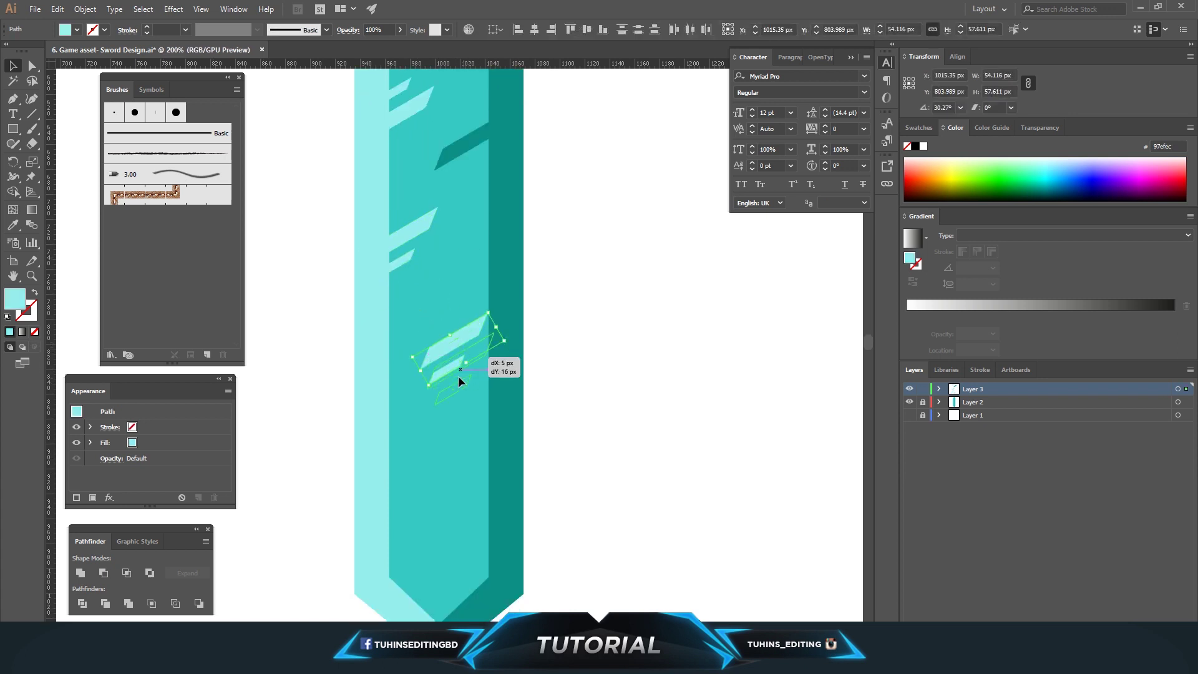
pyautogui.moveTo(409, 440); pyautogui.dragTo(409, 440)
pyautogui.click(405, 463)
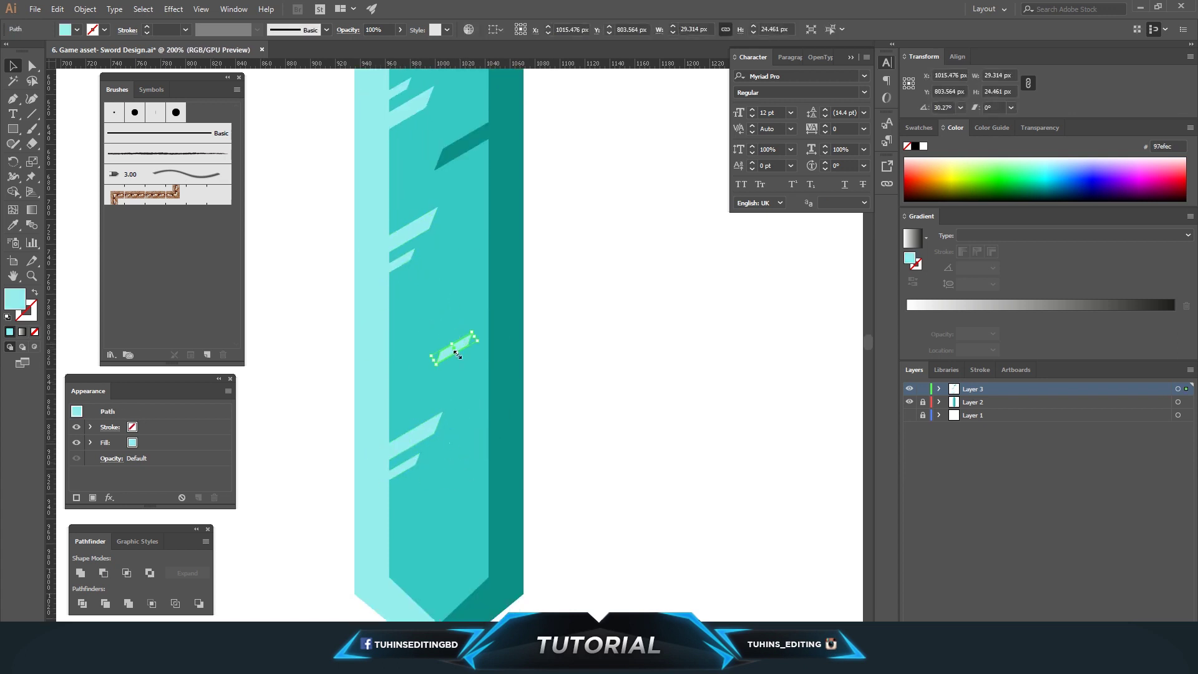
pyautogui.moveTo(386, 378); pyautogui.dragTo(460, 394)
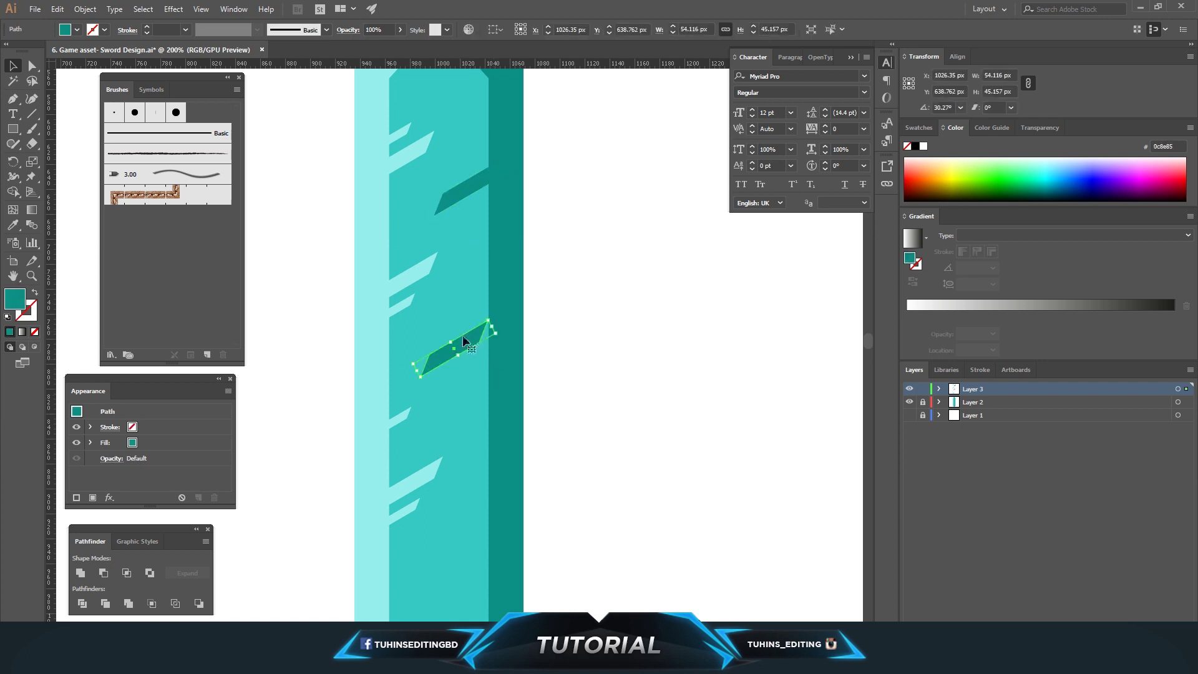
pyautogui.moveTo(489, 517); pyautogui.dragTo(489, 518)
pyautogui.click(610, 468)
pyautogui.hotkey('ctrl', '1')
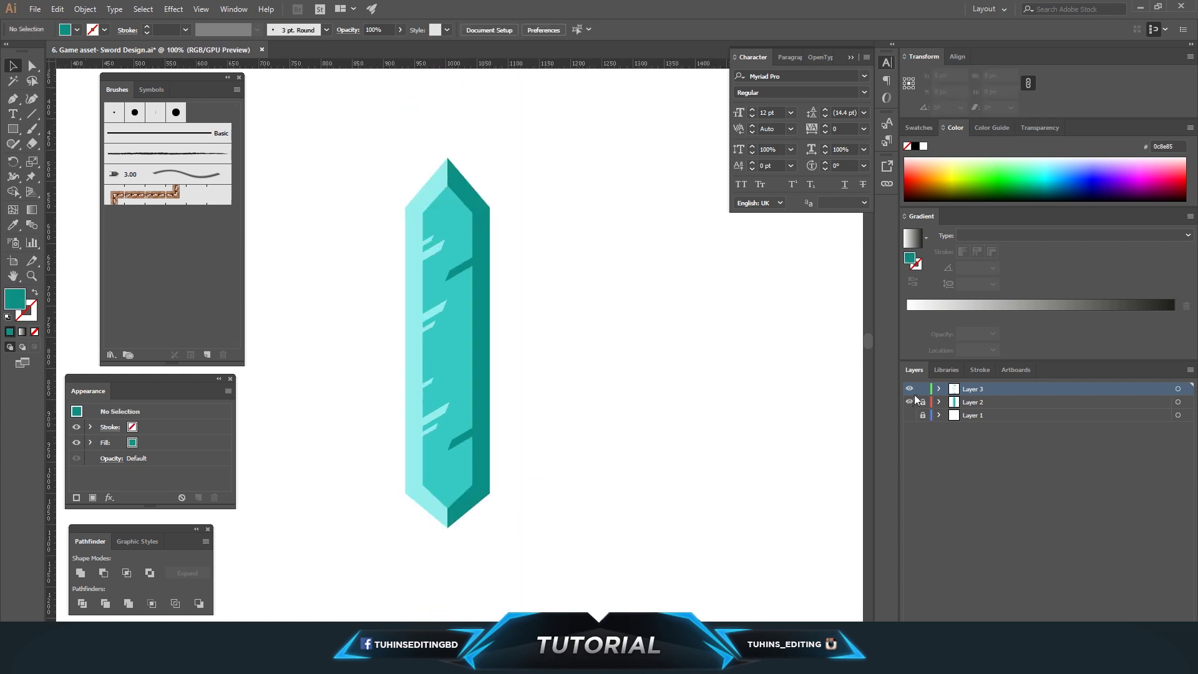
# - Inspect the inner crystal path on Layer 2 with Direct Selection (A)
pyautogui.scroll(-2, 483, 385)
pyautogui.scroll(-2, 487, 388)
pyautogui.scroll(-1, 489, 392)
pyautogui.scroll(-1, 497, 396)
pyautogui.scroll(-2, 499, 399)
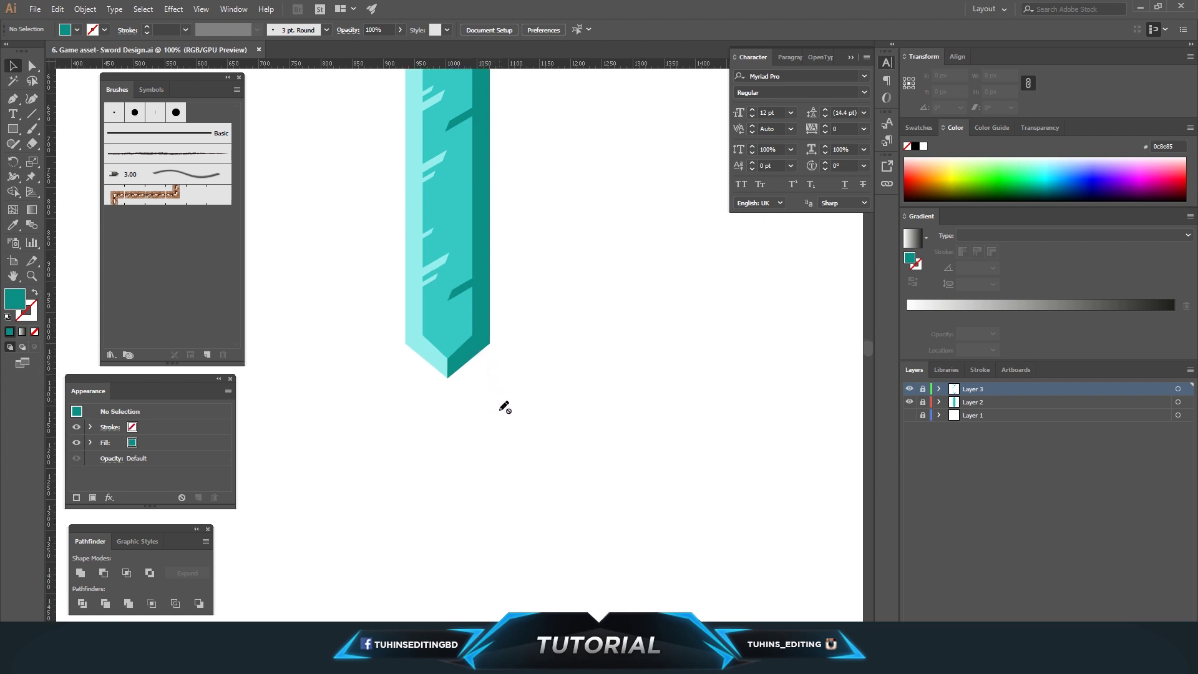
pyautogui.scroll(4, 505, 418)
pyautogui.scroll(2, 509, 431)
pyautogui.scroll(2, 511, 432)
pyautogui.scroll(2, 511, 428)
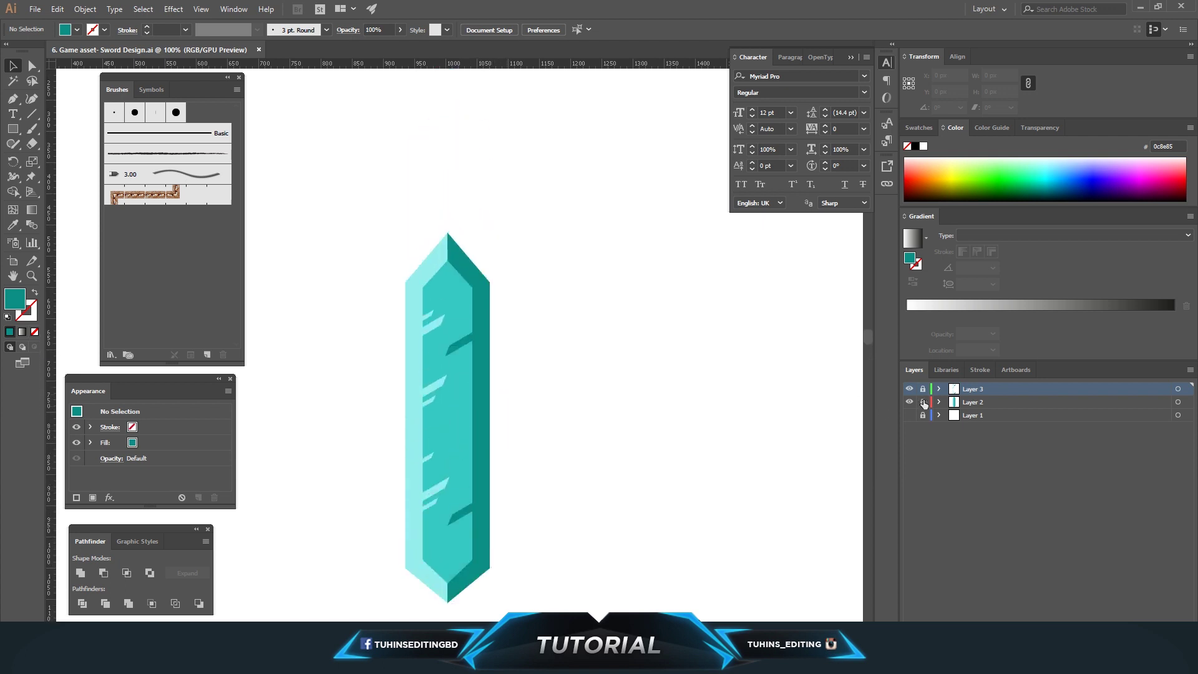
pyautogui.scroll(2, 474, 318)
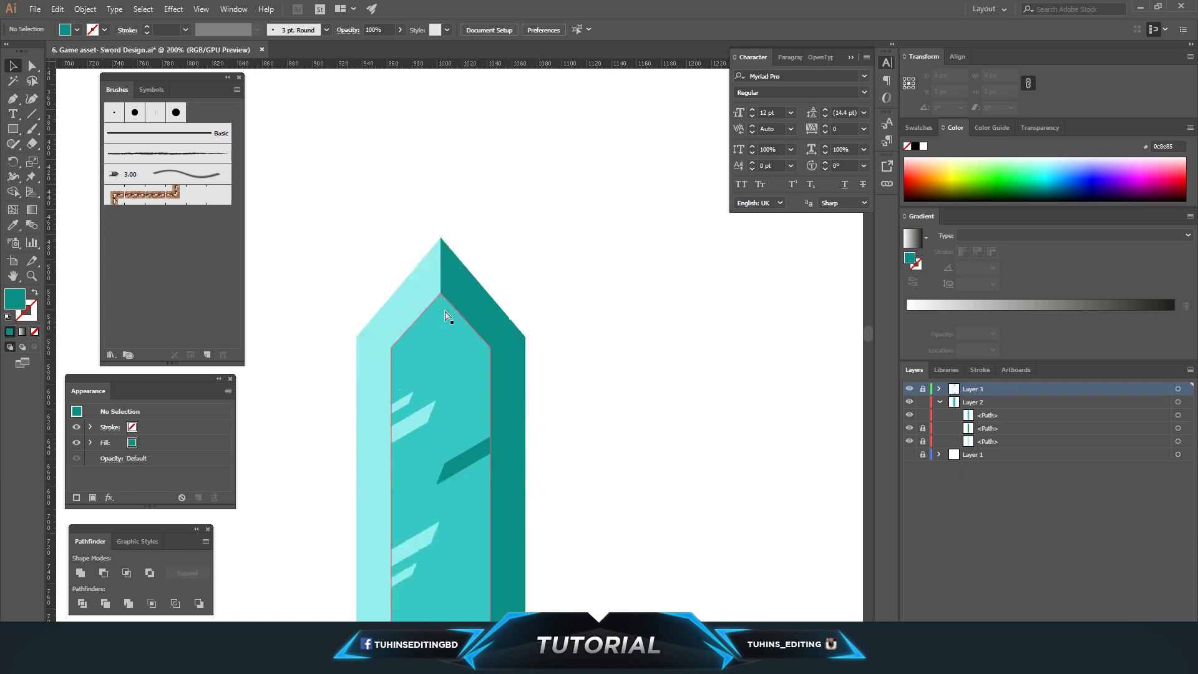
pyautogui.scroll(2, 437, 275)
pyautogui.click(432, 252)
pyautogui.press('a')
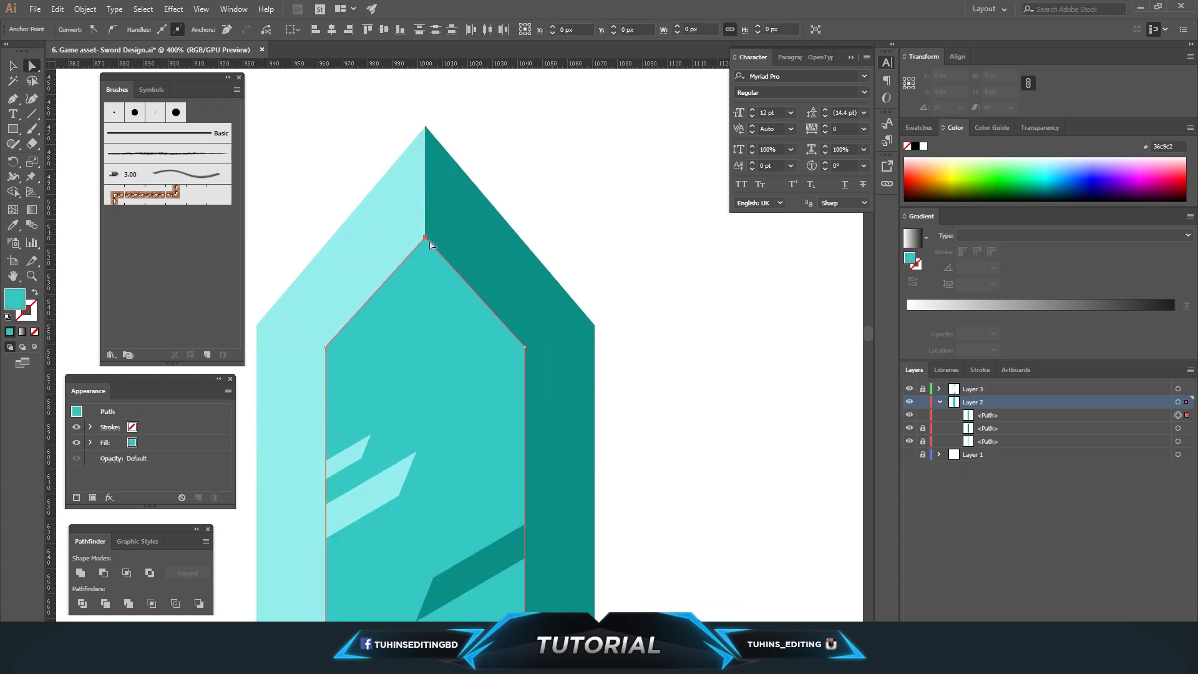
# - Collapse Layer 2 in the Layers panel and save the sword file
pyautogui.scroll(-2, 502, 318)
pyautogui.scroll(-5, 503, 318)
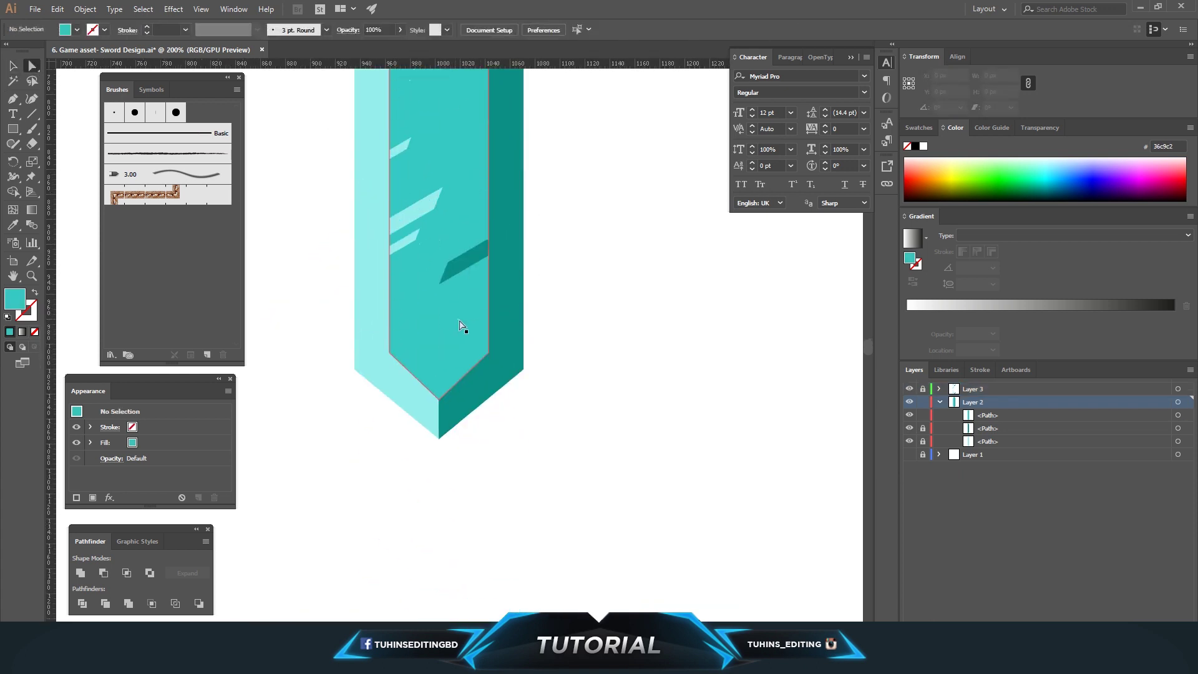
pyautogui.scroll(2, 460, 328)
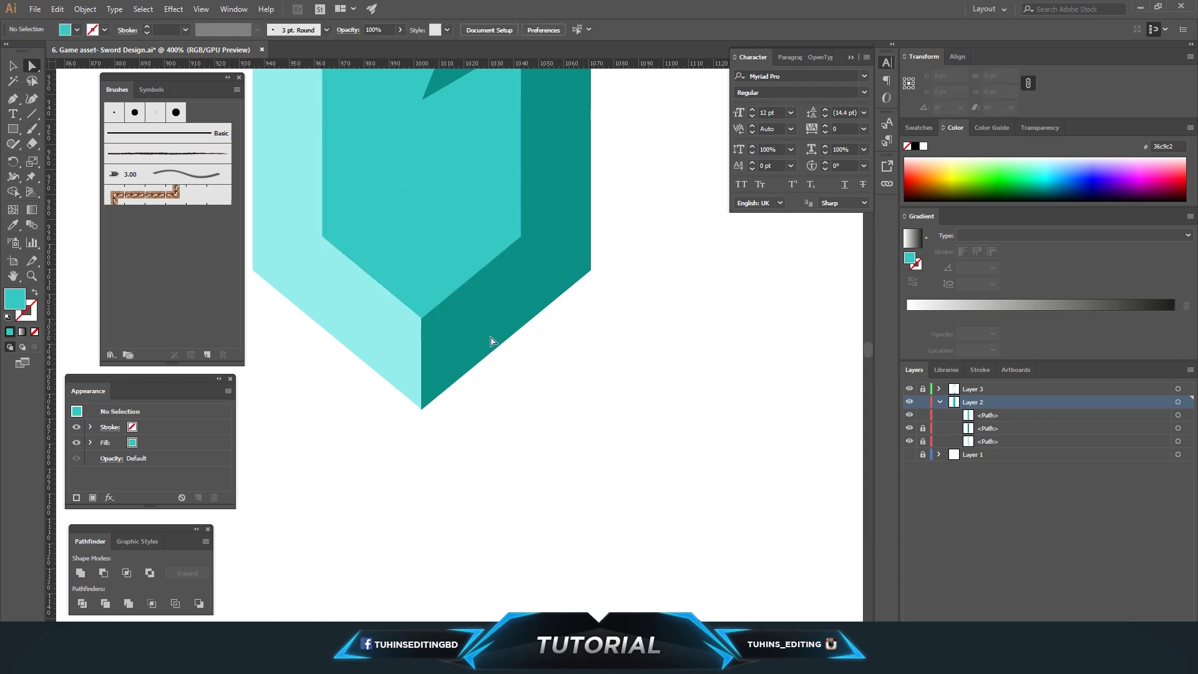
pyautogui.scroll(-4, 490, 340)
pyautogui.click(940, 403)
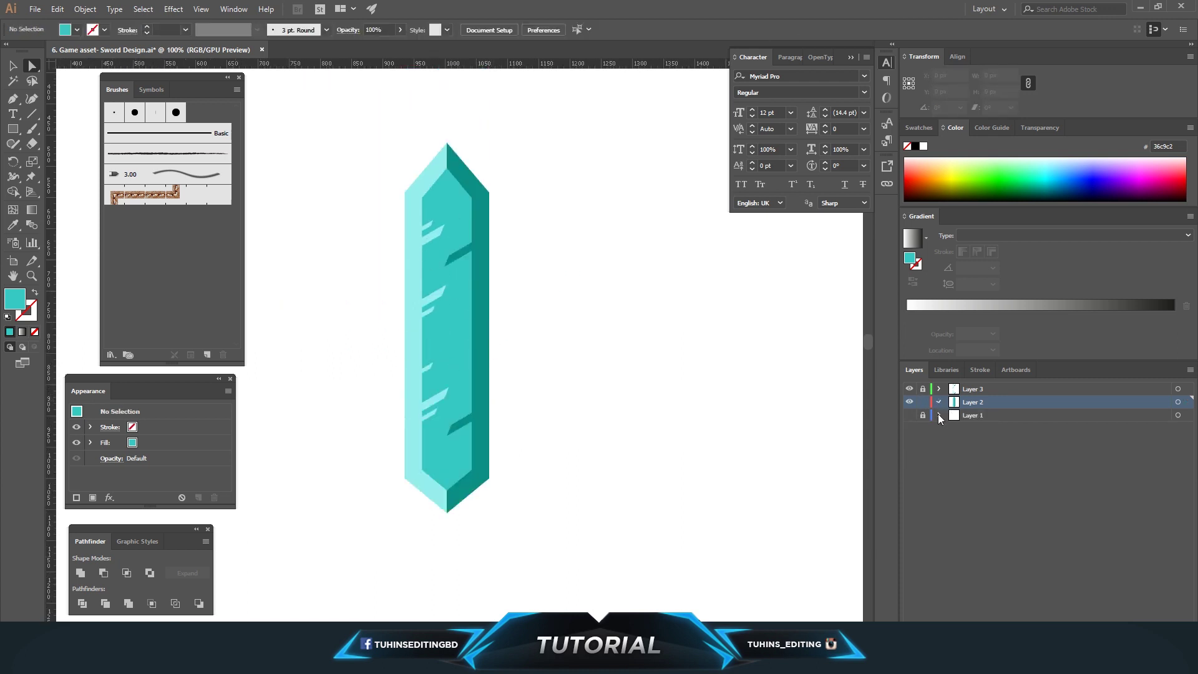
pyautogui.click(940, 402)
pyautogui.hotkey('ctrl', 's')
# - Add an empty Layer 4 on top of the layer stack
pyautogui.hotkey('ctrl', 'l')
pyautogui.scroll(-5, 526, 422)
pyautogui.scroll(-2, 526, 423)
pyautogui.hotkey('ctrl', '+')
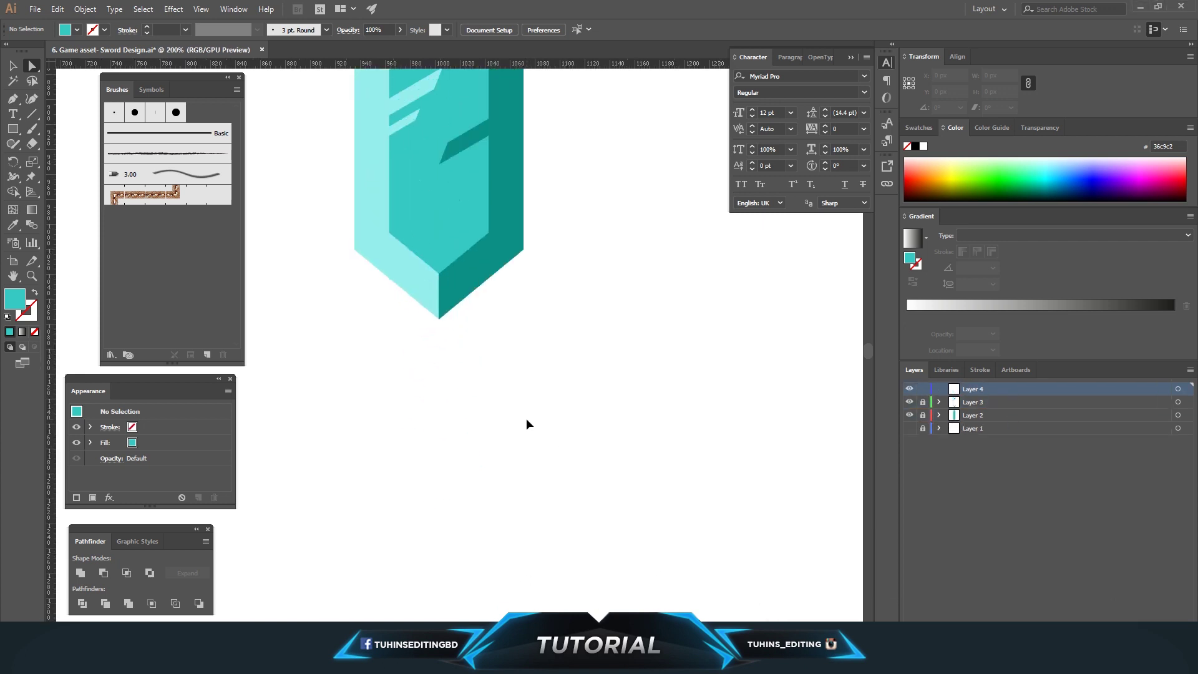
pyautogui.hotkey('ctrl', '+')
pyautogui.scroll(3, 526, 418)
pyautogui.scroll(2, 526, 418)
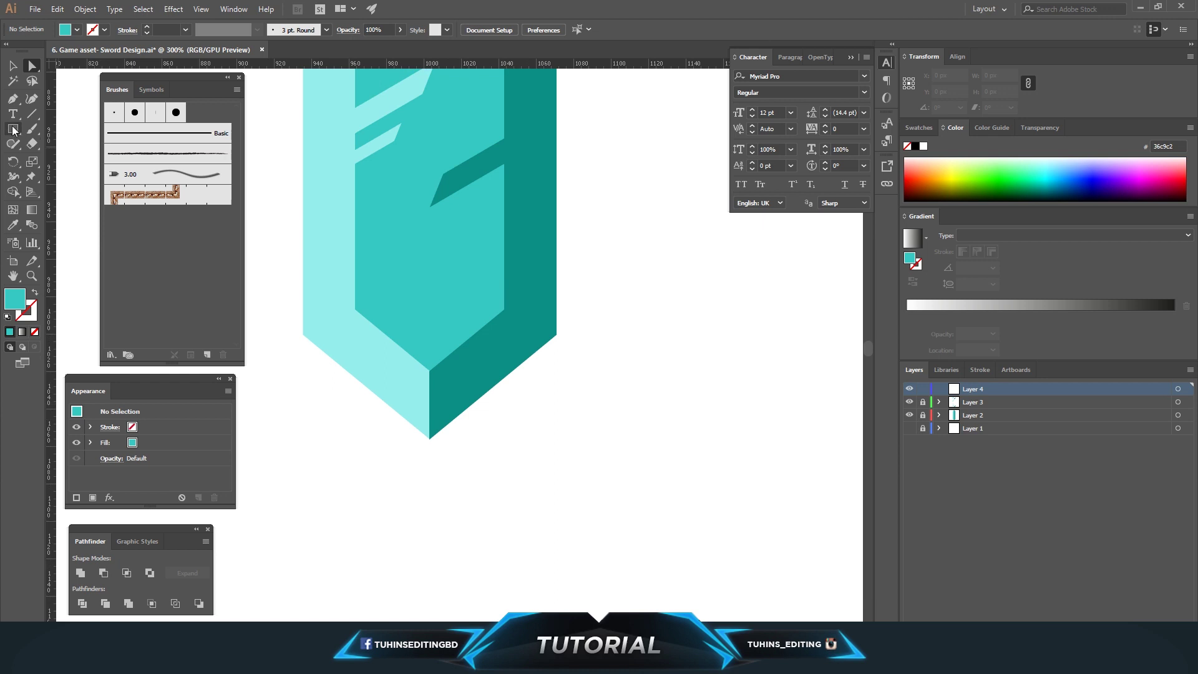
# - Draw a small circle below the sword tip, filled with the sword's light cyan
pyautogui.moveTo(11, 134); pyautogui.dragTo(56, 157)
pyautogui.moveTo(427, 476); pyautogui.dragTo(468, 514)
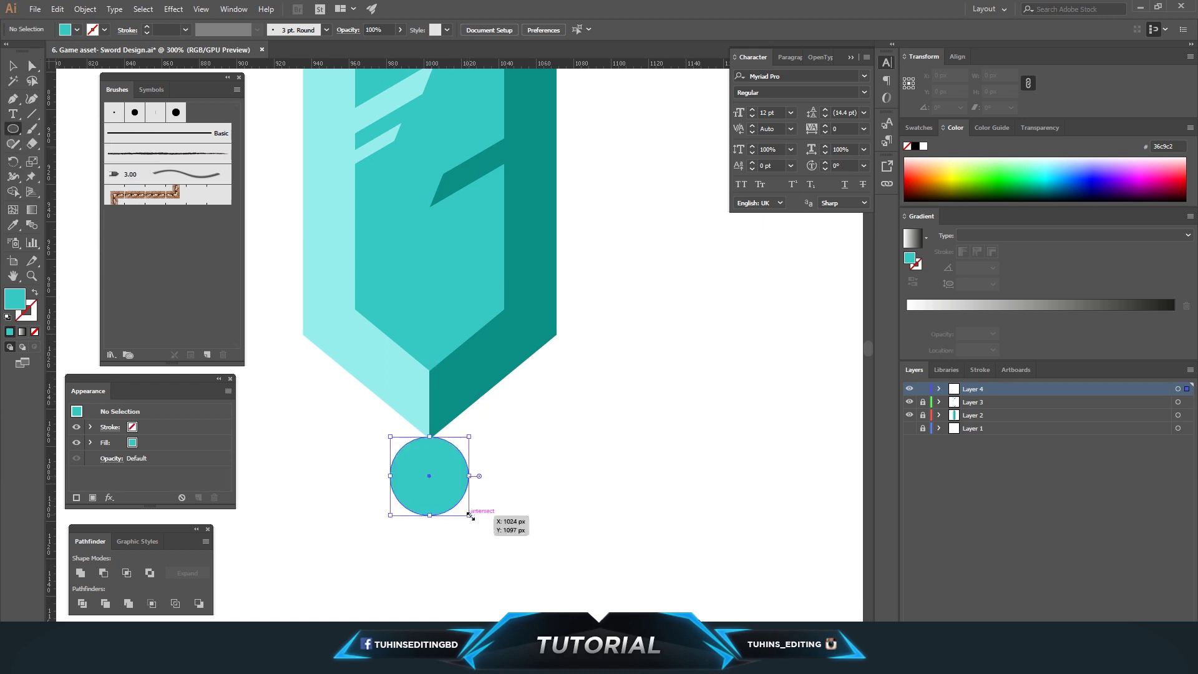
pyautogui.press('i')
pyautogui.click(409, 399)
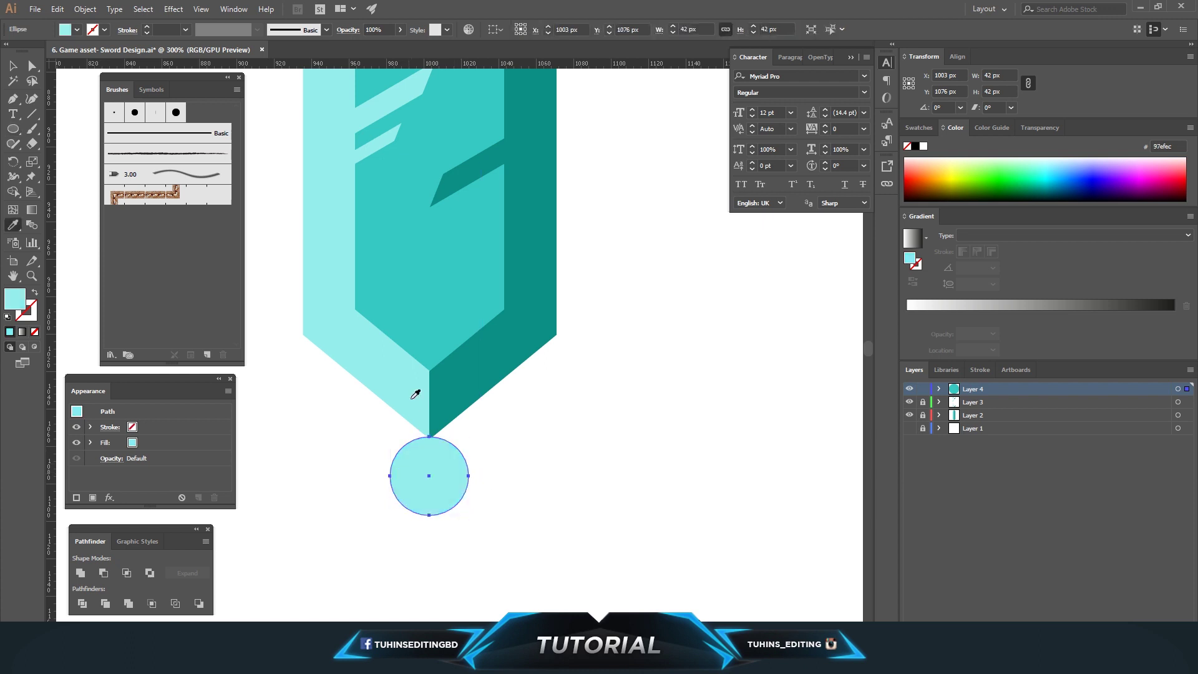
pyautogui.click(12, 65)
pyautogui.moveTo(469, 476); pyautogui.dragTo(469, 468)
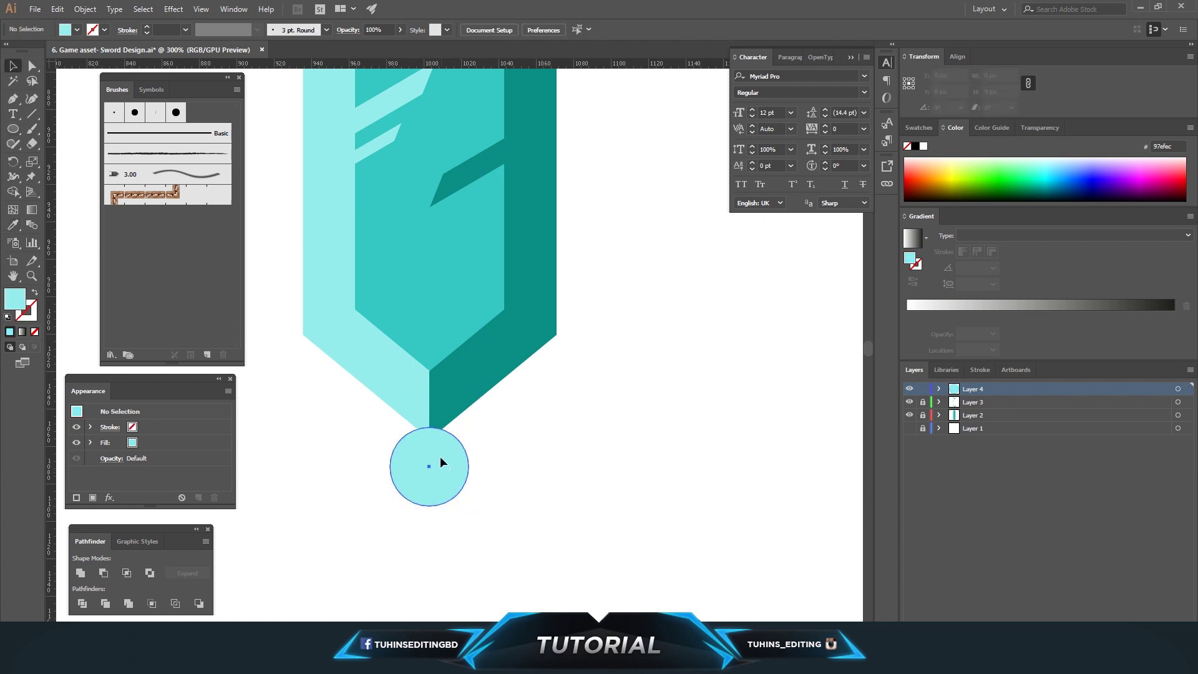
# - Add a smaller white circle inside it, making a ring about 42 px across
pyautogui.click(441, 462)
pyautogui.moveTo(467, 503); pyautogui.dragTo(456, 489)
pyautogui.click(584, 387)
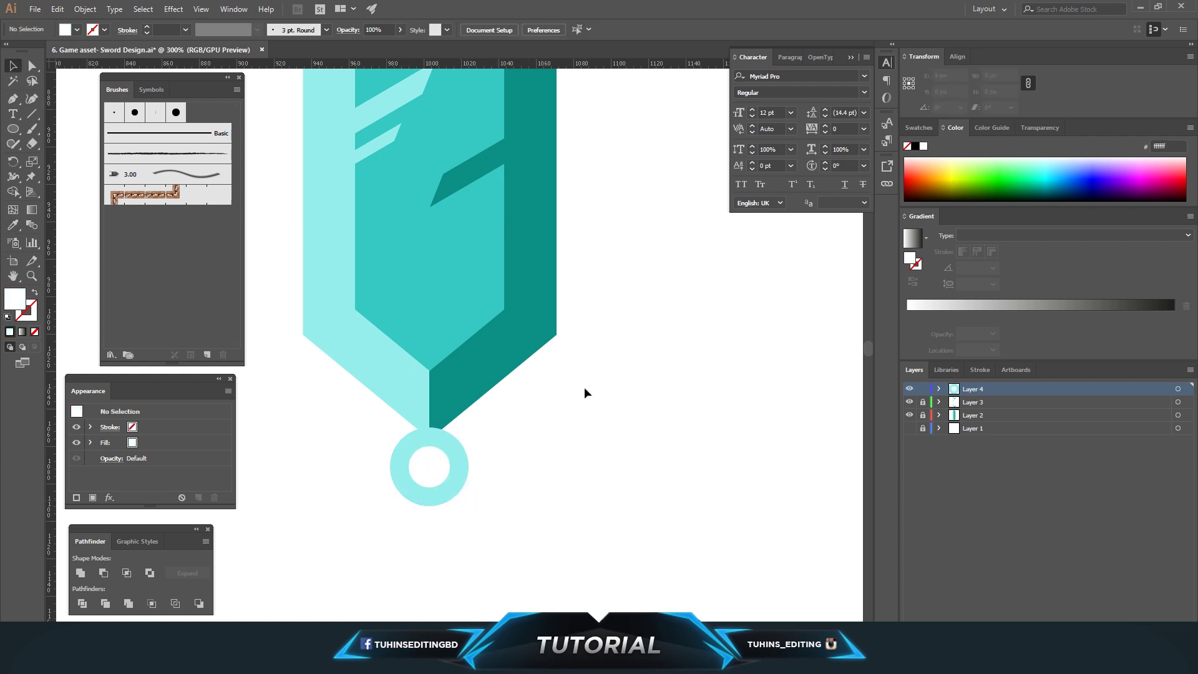
pyautogui.hotkey('ctrl', '-')
pyautogui.hotkey('ctrl', '-')
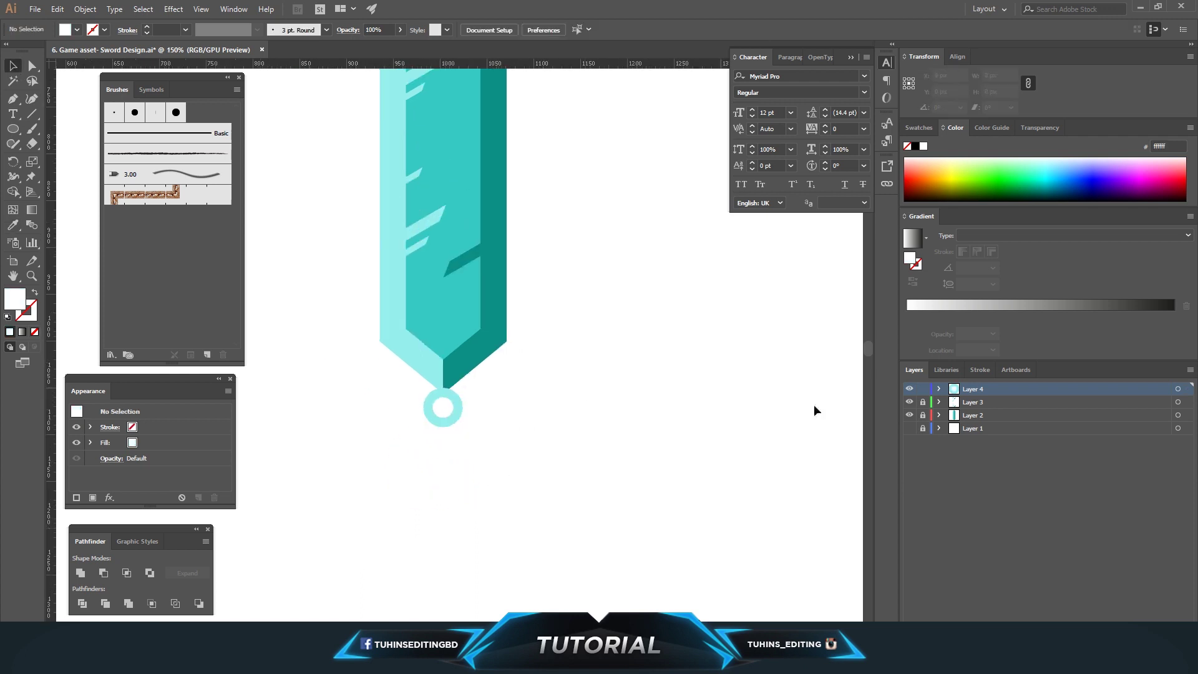
# - Show Layer 1's guides and Pen-outline the left crossguard half beside the ring
pyautogui.click(983, 429)
pyautogui.click(909, 441)
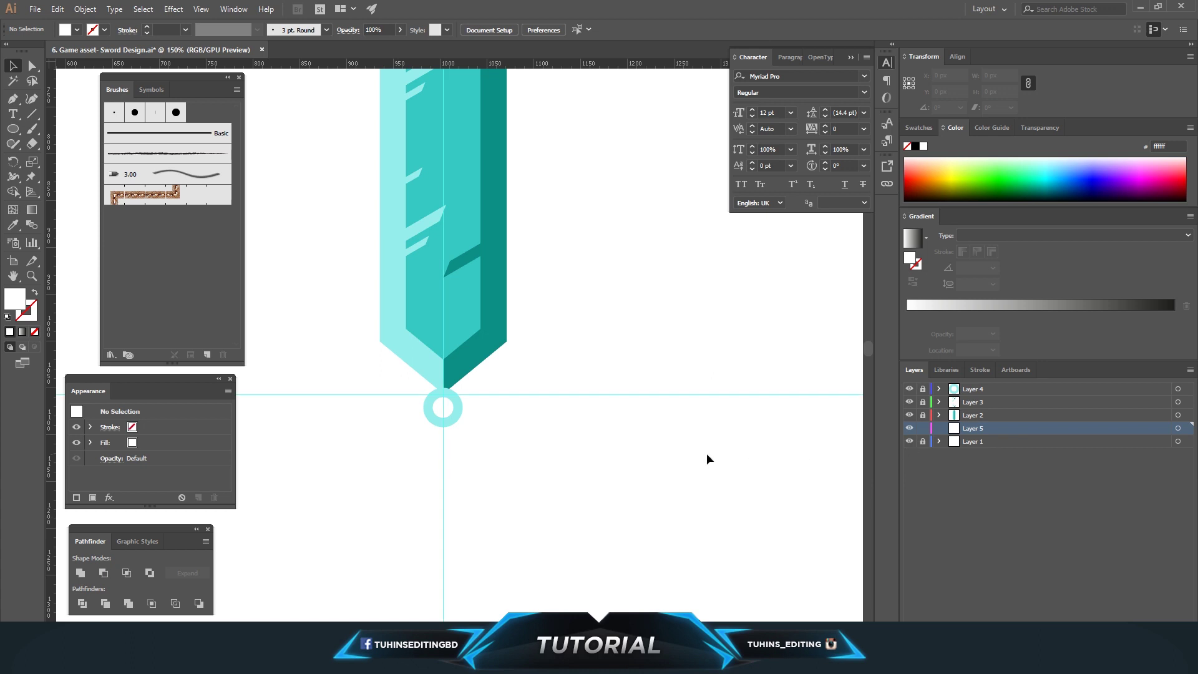
pyautogui.hotkey('ctrl', '+')
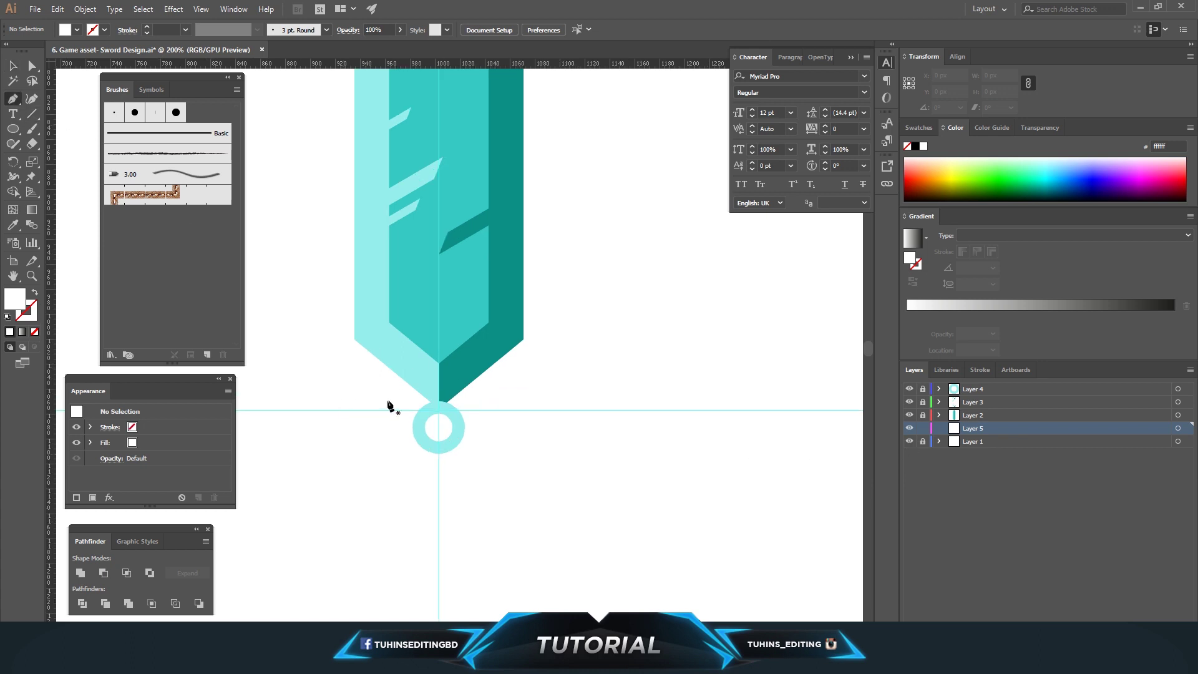
pyautogui.click(417, 391)
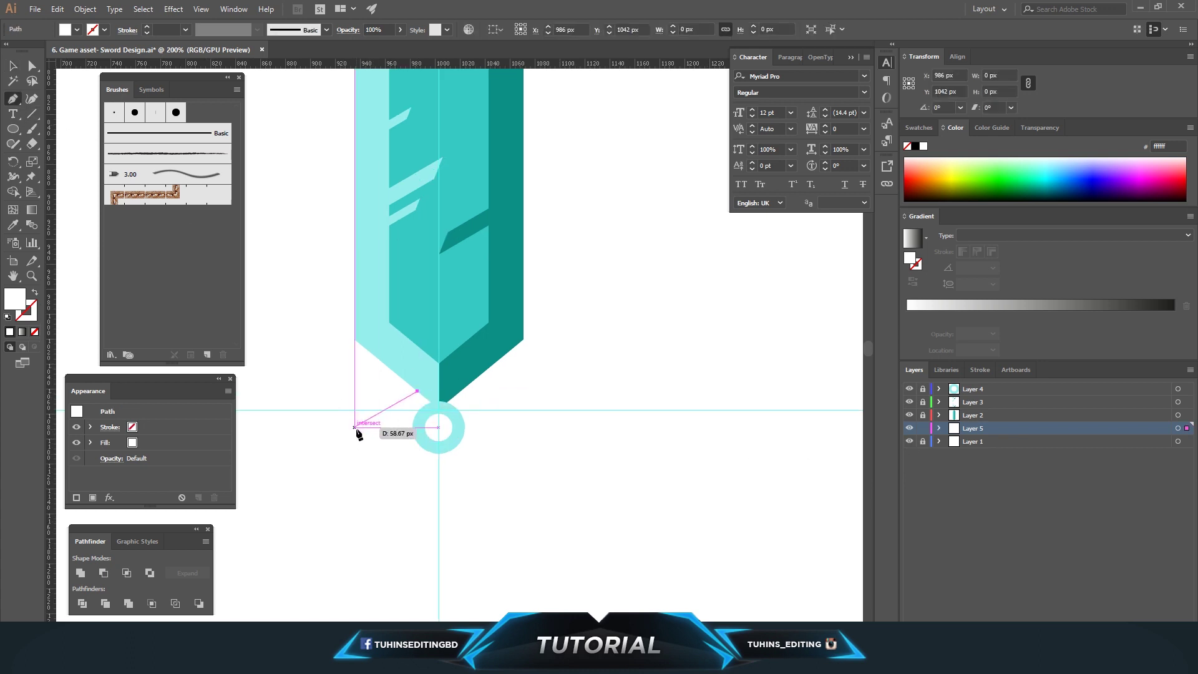
pyautogui.click(353, 426)
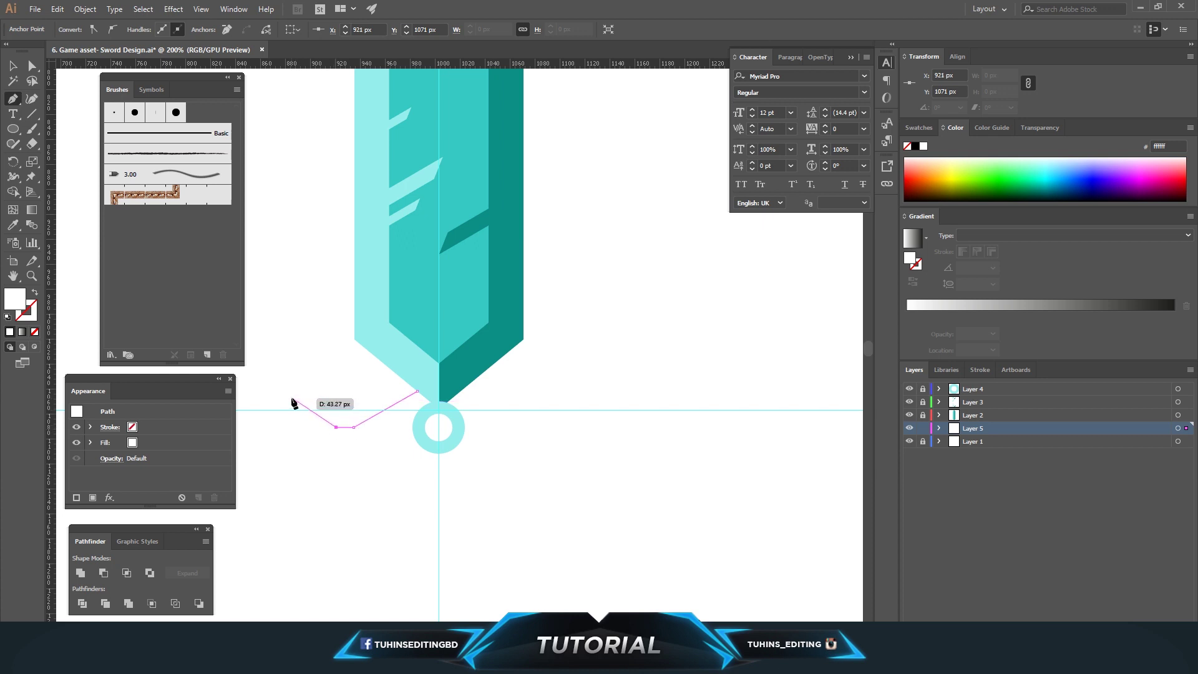
pyautogui.click(254, 397)
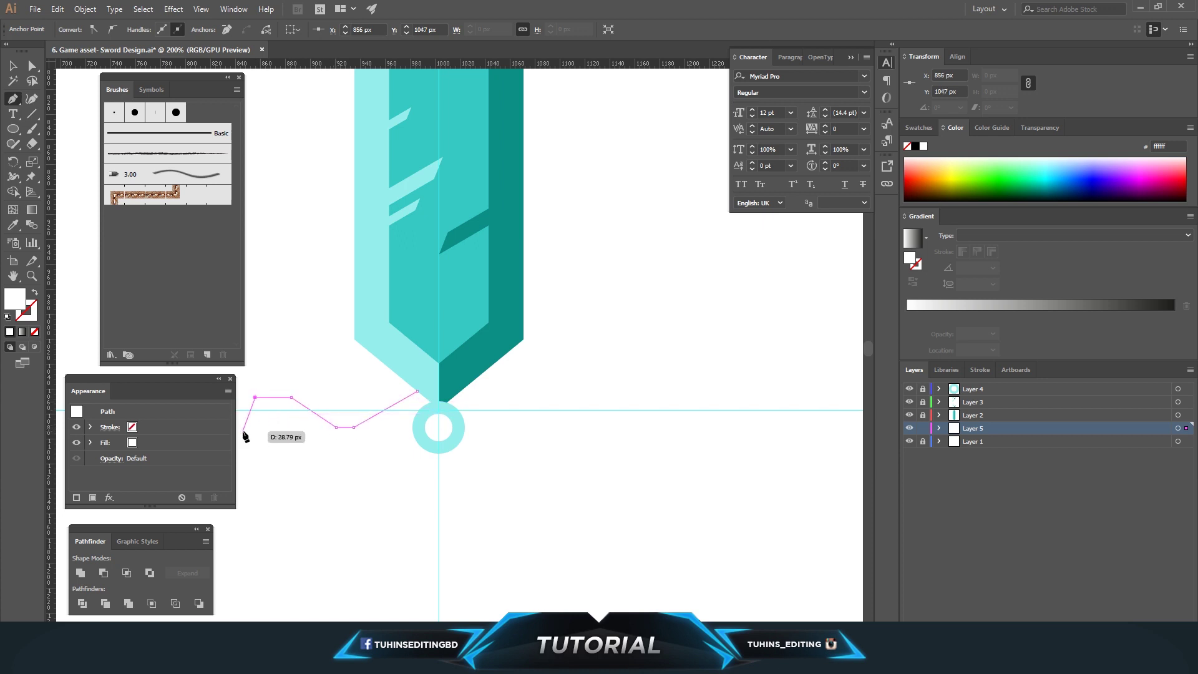
pyautogui.hotkey('ctrl', '-')
pyautogui.click(436, 376)
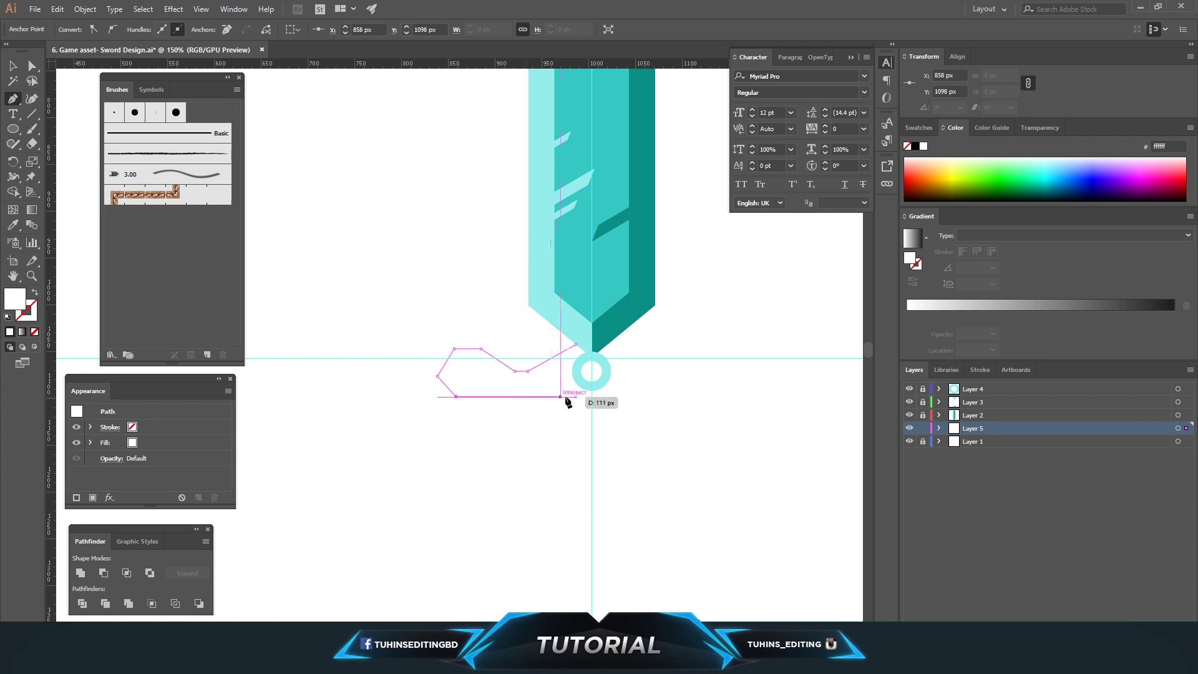
pyautogui.click(592, 397)
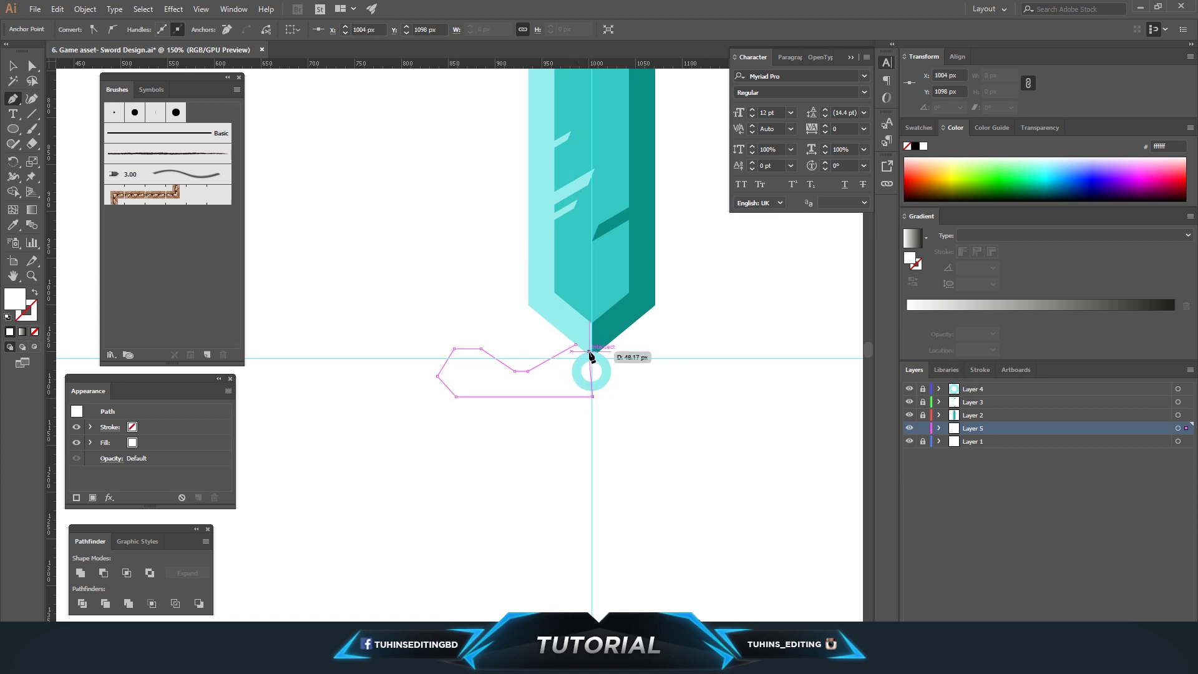
pyautogui.click(591, 341)
# - Make the crossguard half taller, 166 × 70 px, and give it the sword's teal fill
pyautogui.press('v')
pyautogui.moveTo(515, 397); pyautogui.dragTo(516, 406)
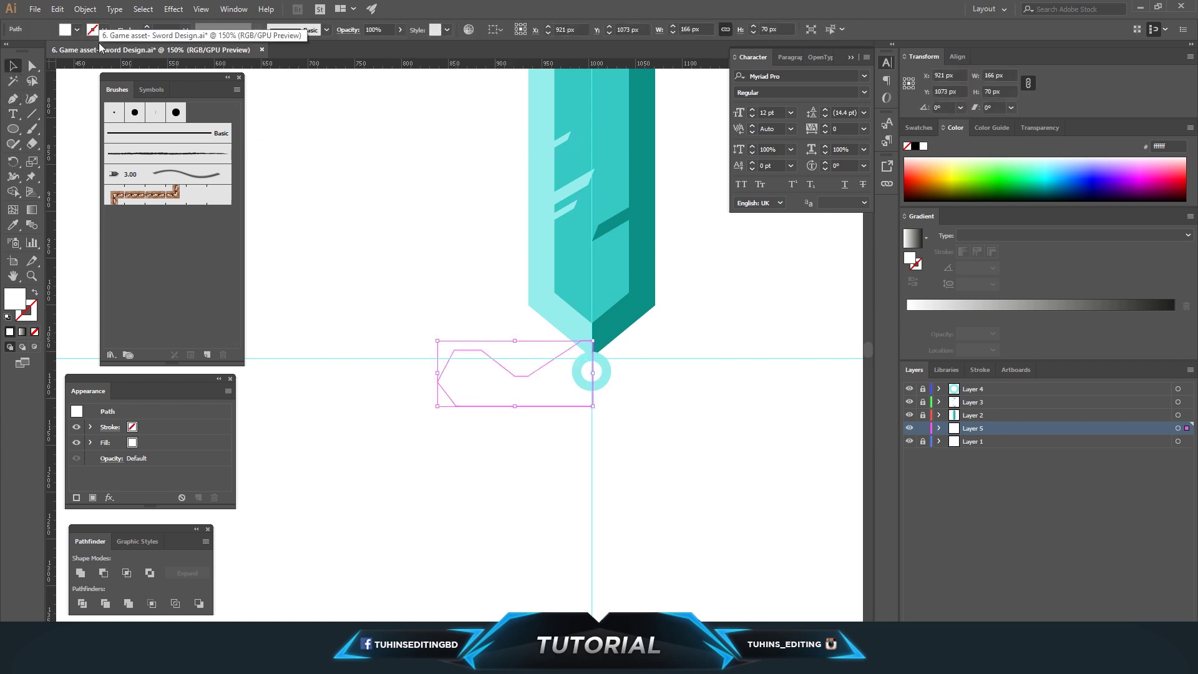
pyautogui.press('i')
pyautogui.click(600, 300)
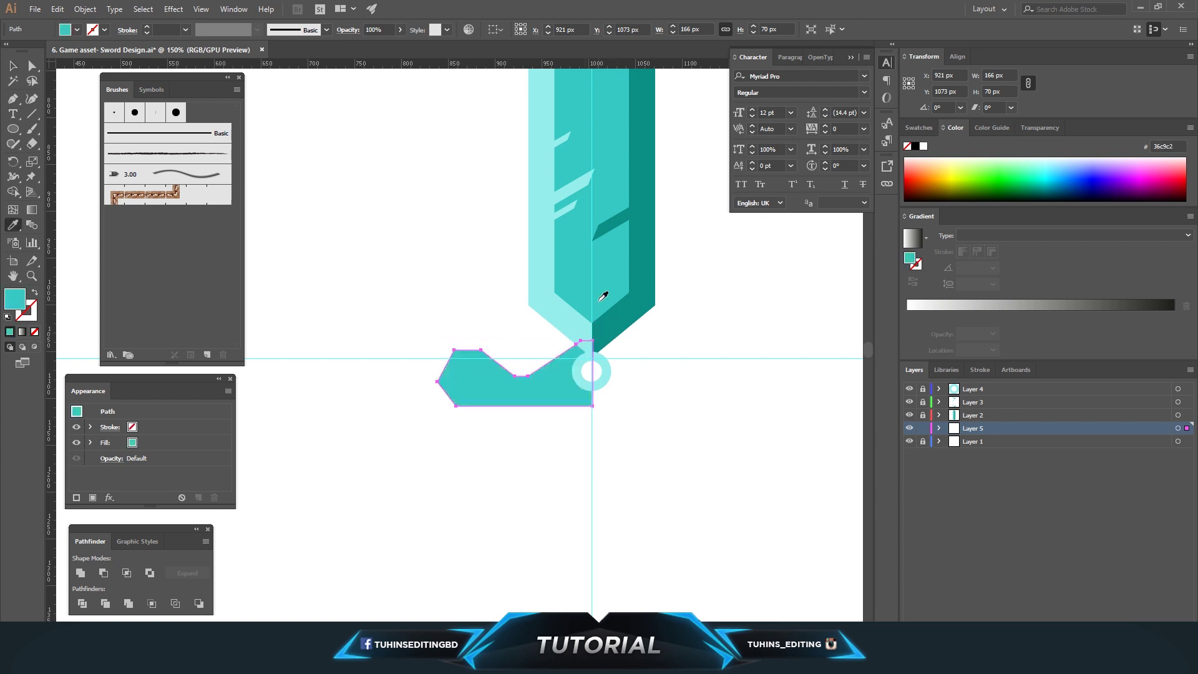
# - Change the crossguard half's fill to a darker teal
pyautogui.doubleClick(22, 290)
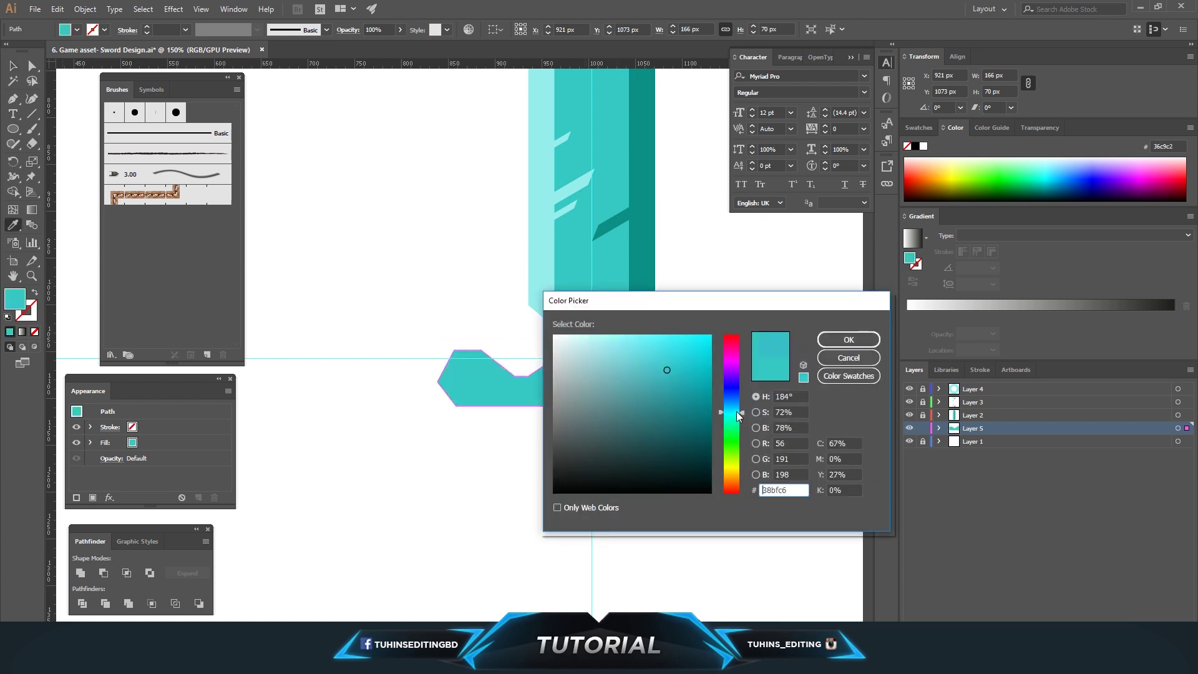
pyautogui.moveTo(738, 417); pyautogui.dragTo(738, 409)
pyautogui.click(655, 401)
pyautogui.press('Return')
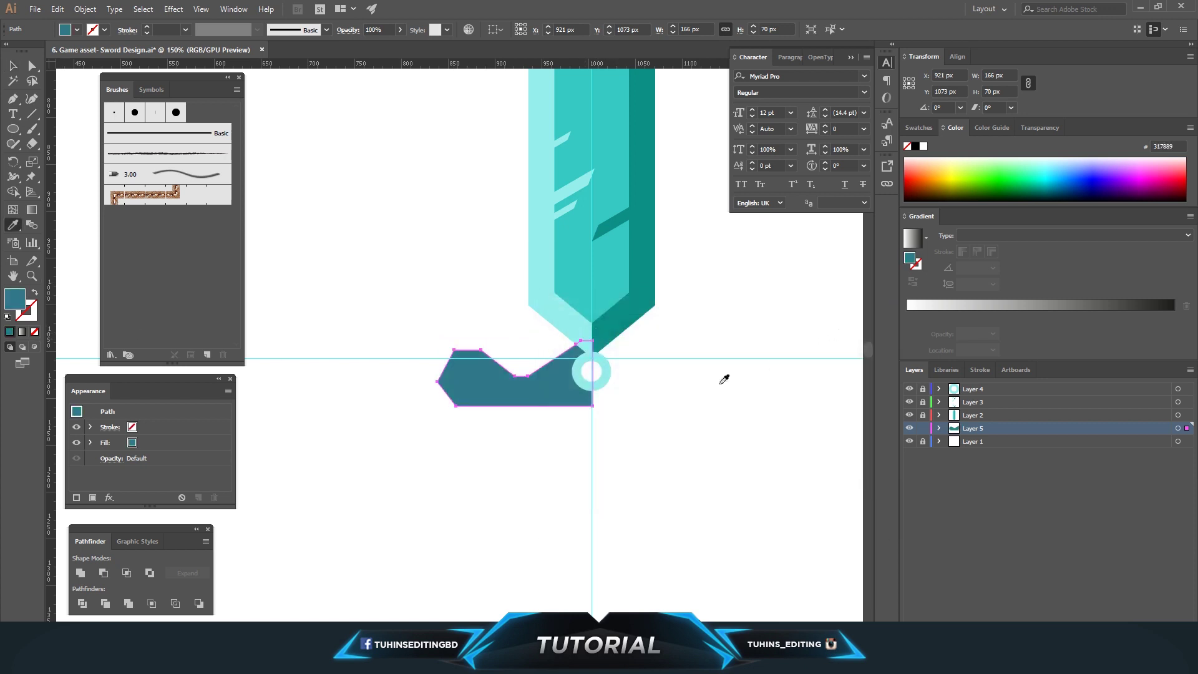
# - Paste a copy in back, reflect it, and move it to the ring's right side
pyautogui.press('v')
pyautogui.click(555, 431)
pyautogui.click(549, 390)
pyautogui.click(57, 9)
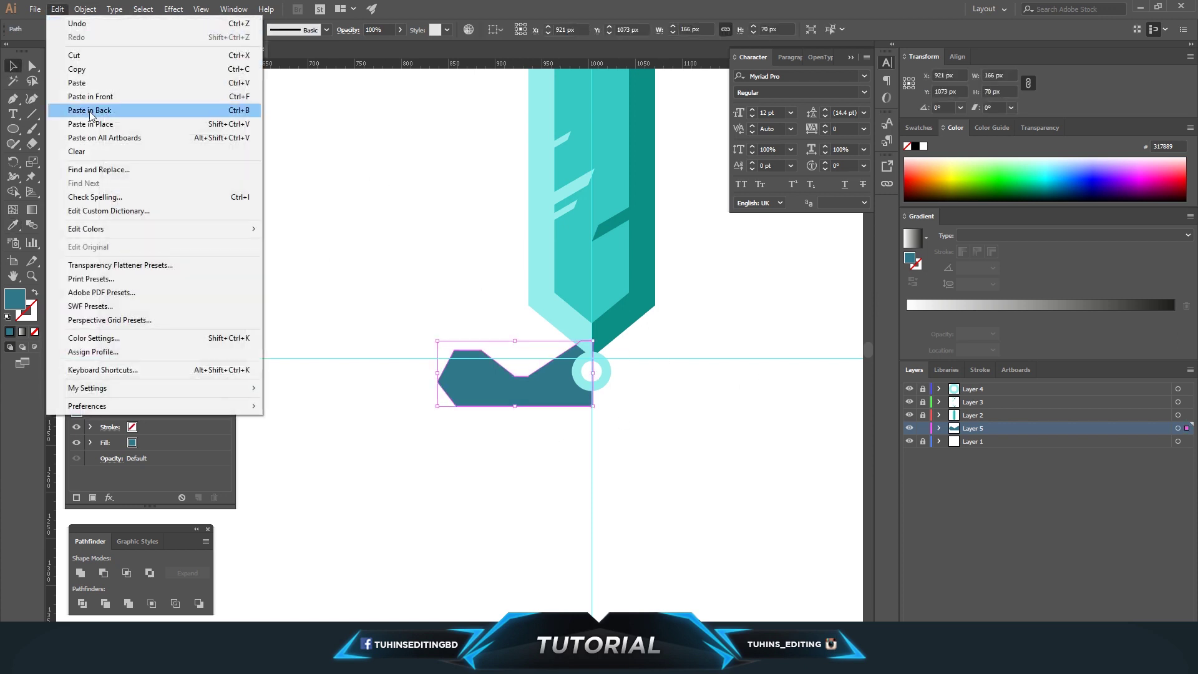
pyautogui.click(90, 124)
pyautogui.click(85, 8)
pyautogui.click(268, 57)
pyautogui.click(601, 407)
pyautogui.moveTo(570, 407); pyautogui.dragTo(650, 396)
# - Nudge the 331 × 70 px crossguard up slightly and check its symmetry
pyautogui.click(658, 429)
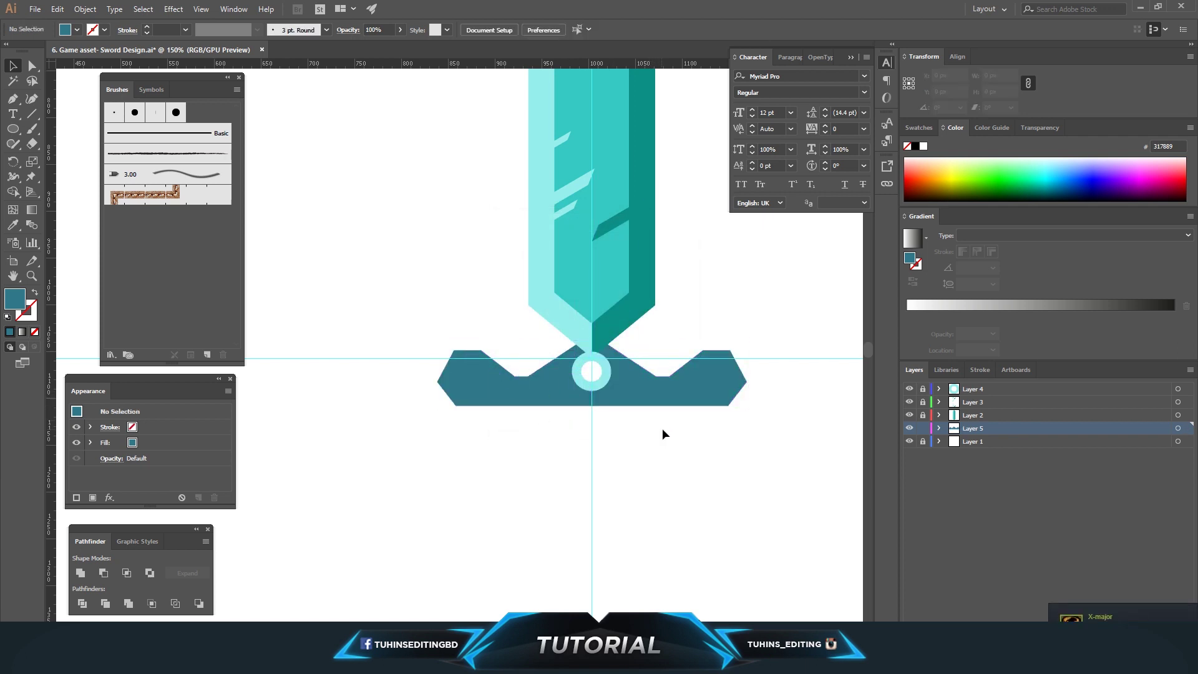
pyautogui.hotkey('ctrl', '-')
pyautogui.hotkey('ctrl', '-')
pyautogui.hotkey('ctrl', '-')
pyautogui.hotkey('ctrl', '+')
pyautogui.hotkey('ctrl', '+')
pyautogui.hotkey('ctrl', '+')
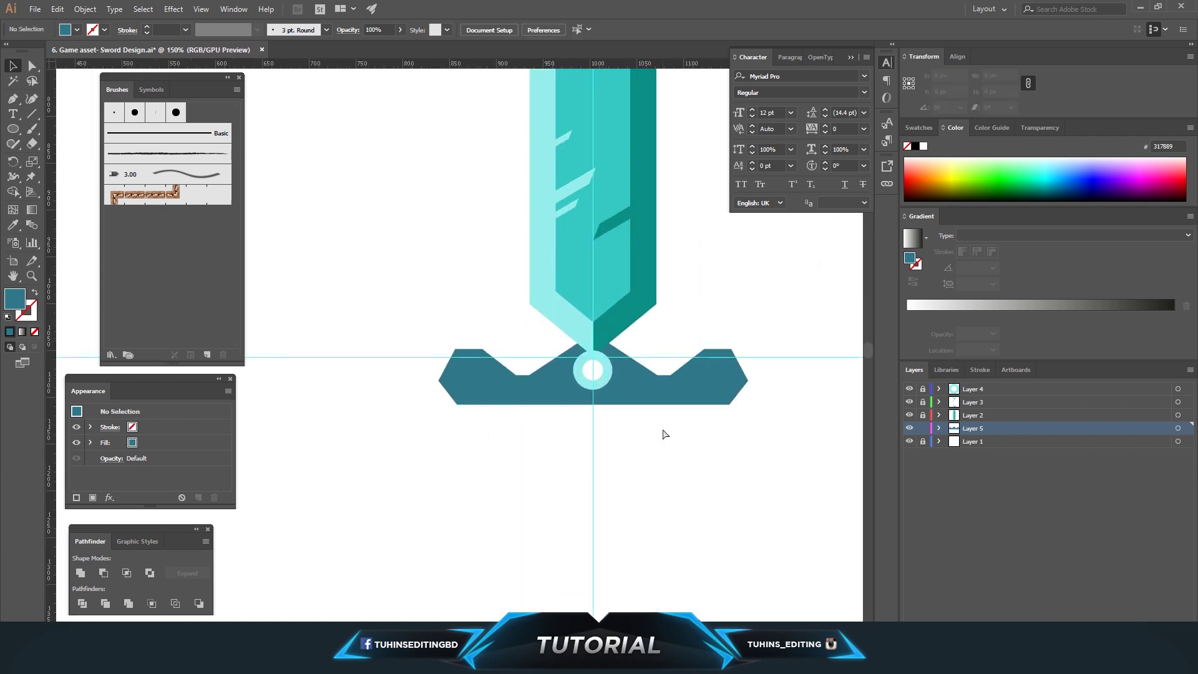
pyautogui.click(572, 389)
pyautogui.press('Up')
pyautogui.press('Up')
pyautogui.press('Up')
pyautogui.click(653, 452)
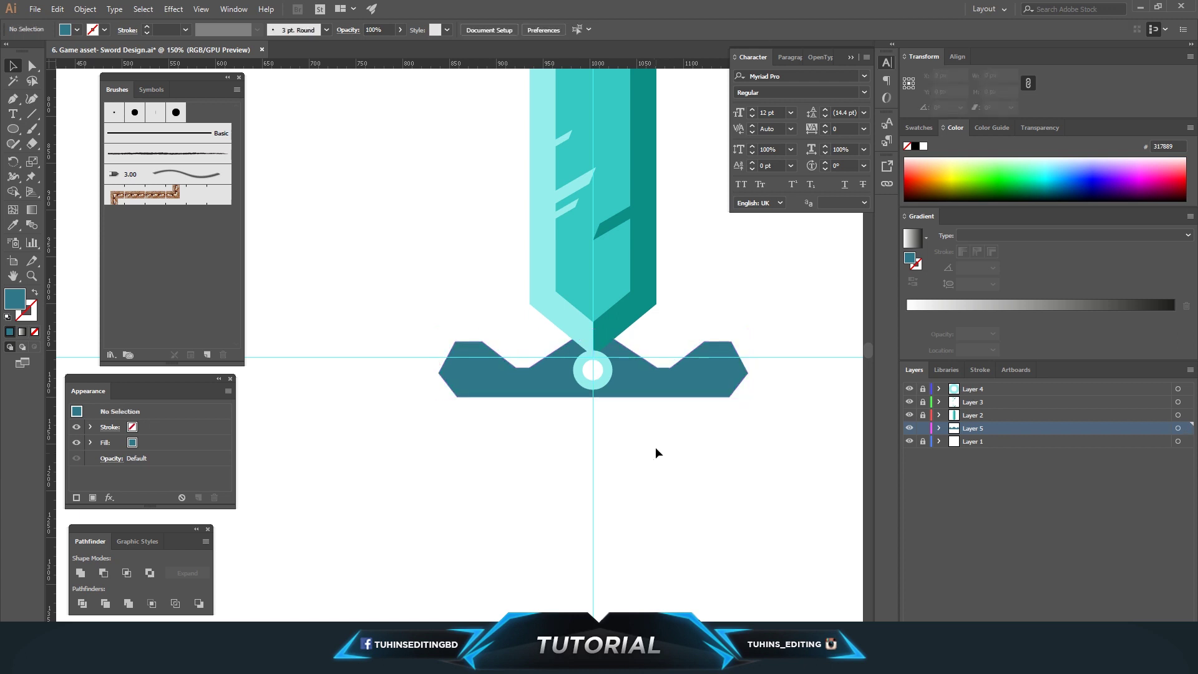
pyautogui.scroll(1, 654, 447)
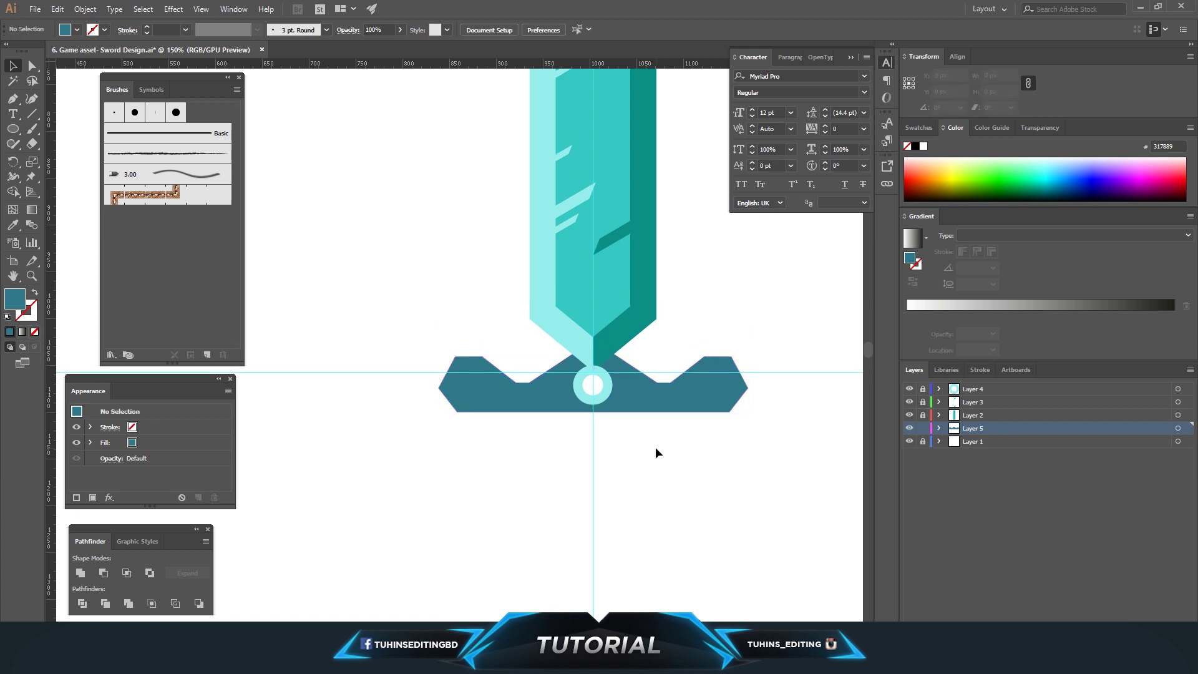
pyautogui.click(636, 405)
pyautogui.click(538, 504)
pyautogui.hotkey('ctrl', '+')
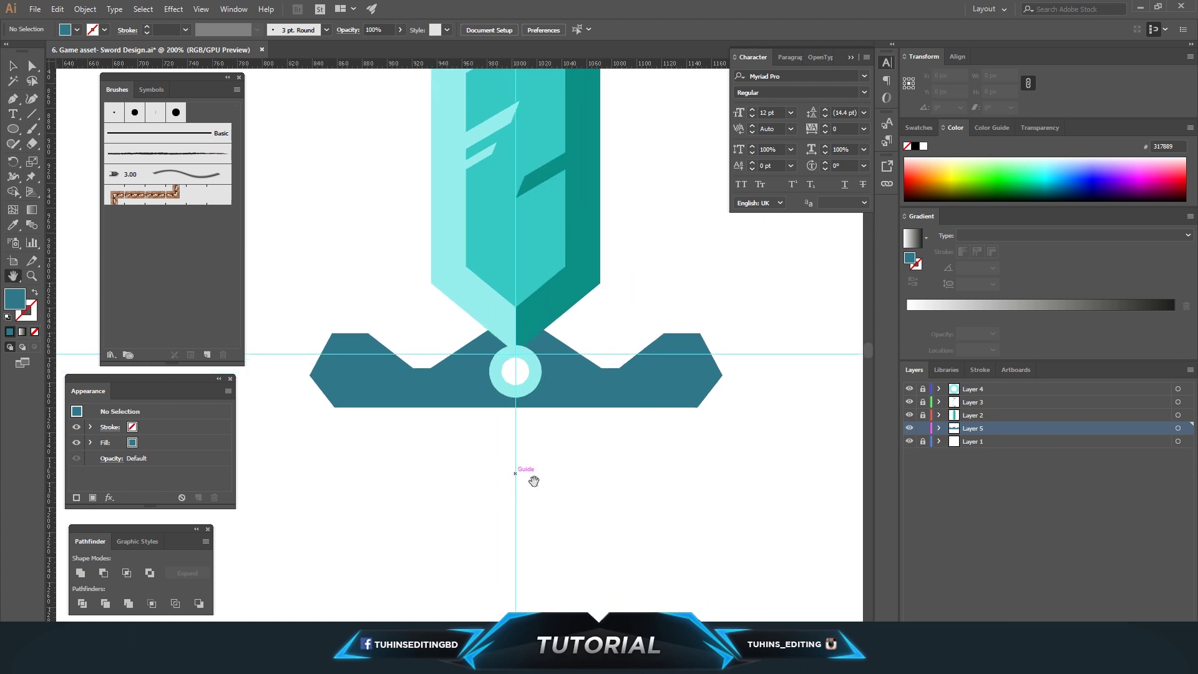
# - Pen-outline a half shading shape beneath the crossguard on Layer 6
pyautogui.moveTo(528, 477); pyautogui.dragTo(485, 457)
pyautogui.click(970, 442)
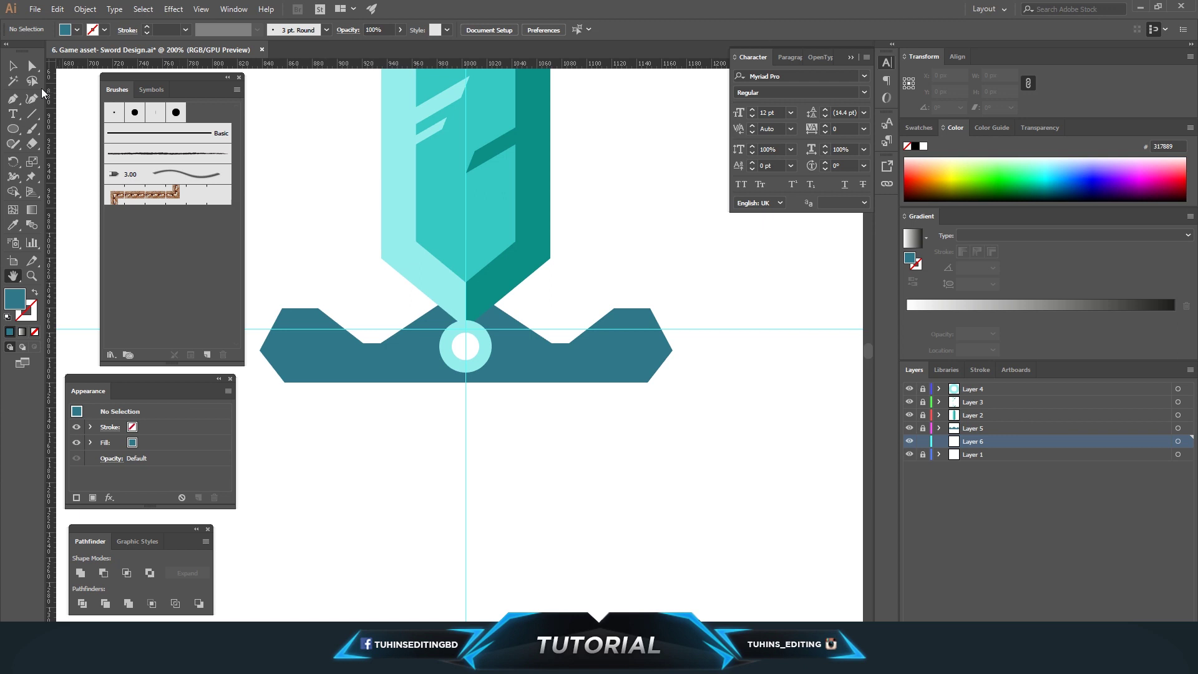
pyautogui.click(330, 329)
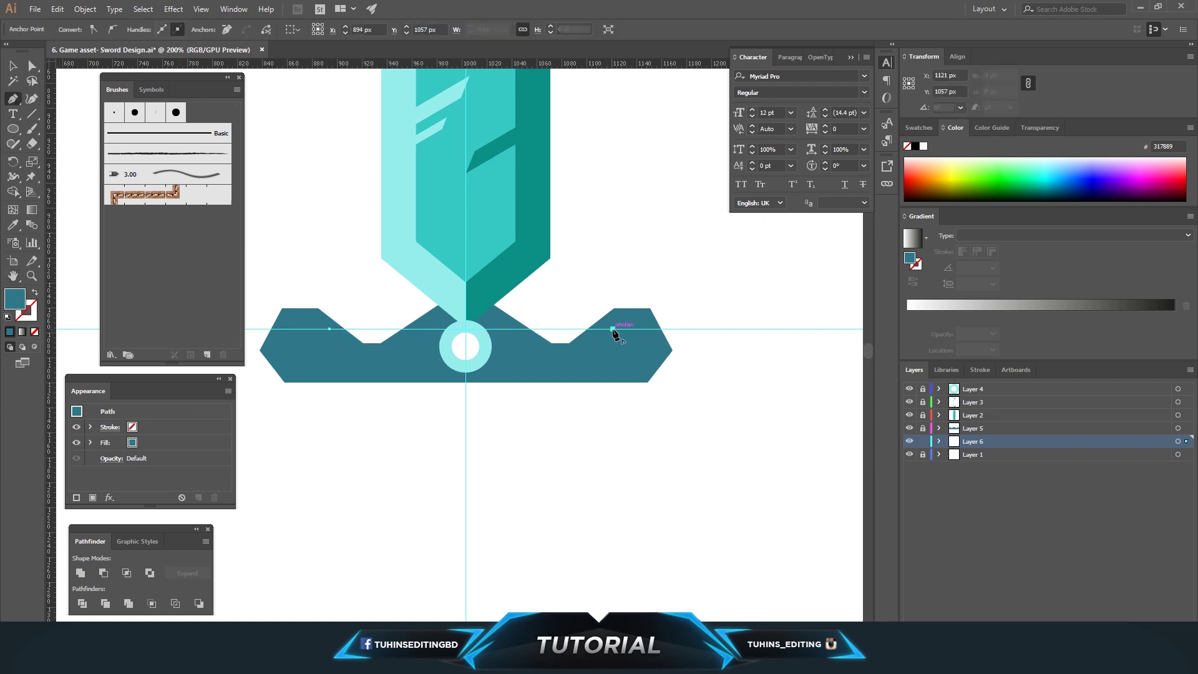
pyautogui.click(612, 328)
pyautogui.click(557, 416)
pyautogui.click(466, 416)
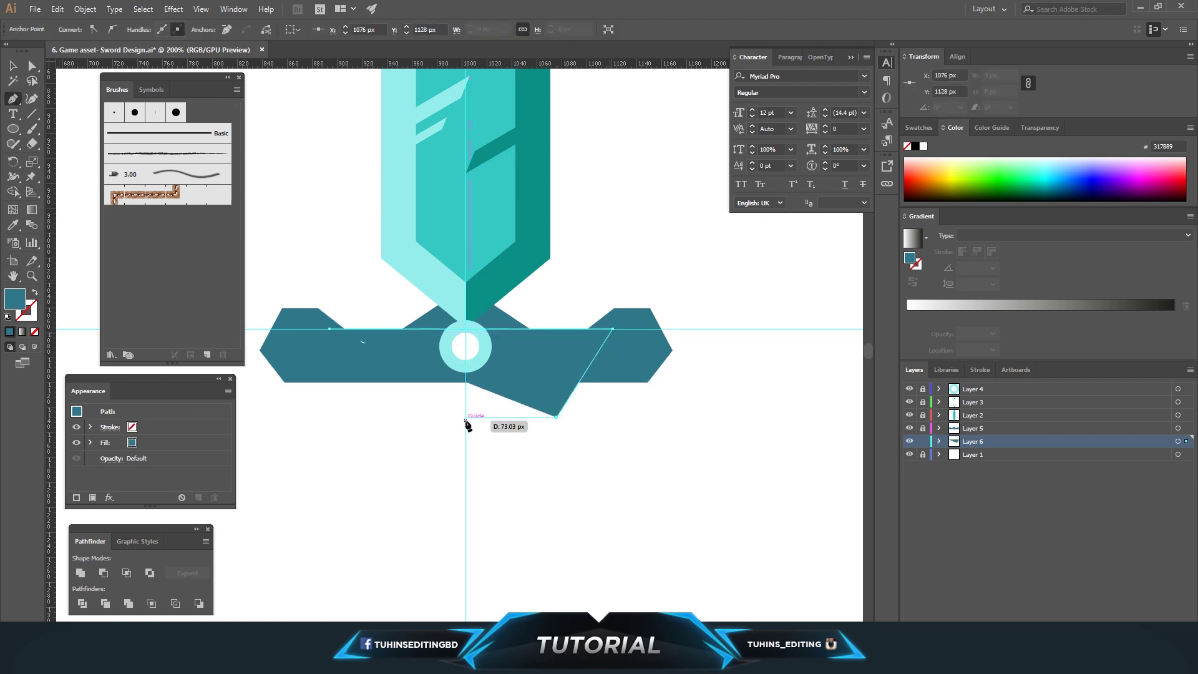
pyautogui.click(465, 346)
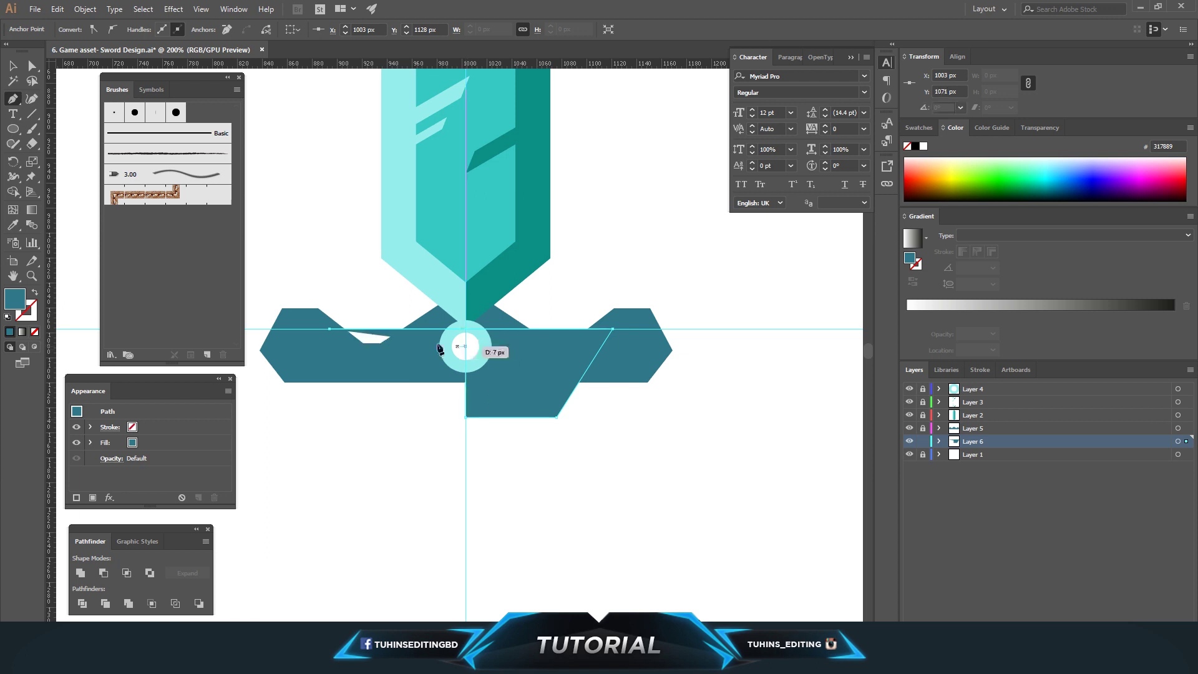
pyautogui.click(359, 360)
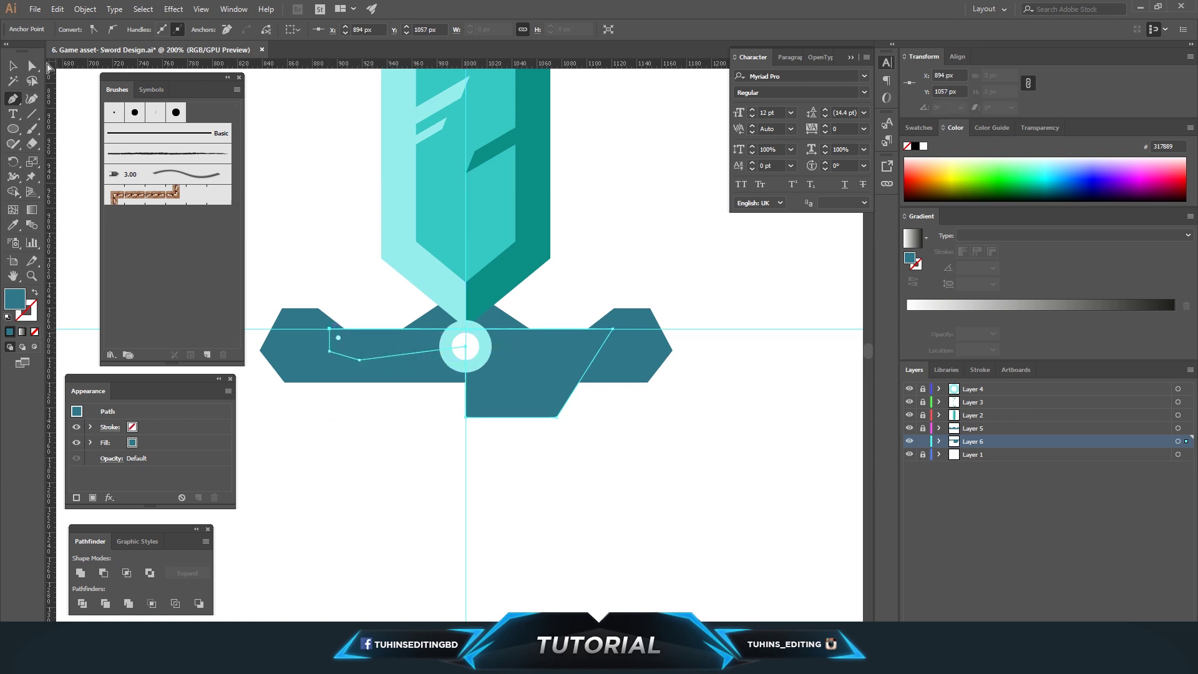
pyautogui.press('a')
# - Fill the half shape with a lighter teal
pyautogui.doubleClick(23, 301)
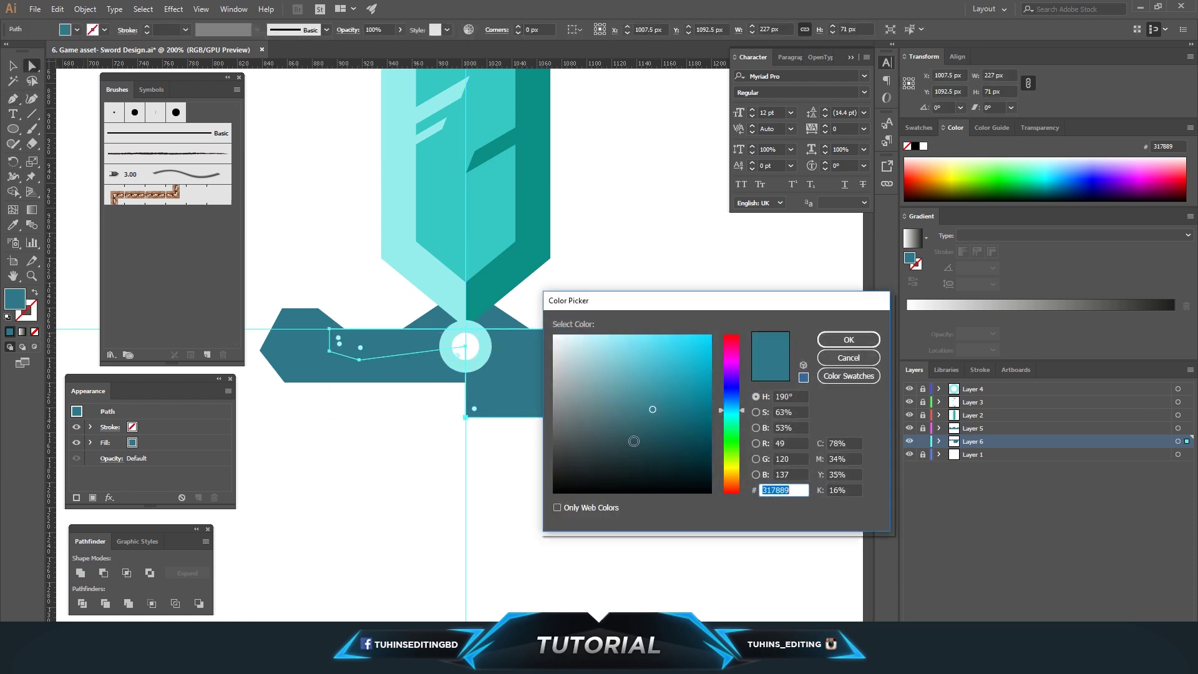
pyautogui.click(843, 340)
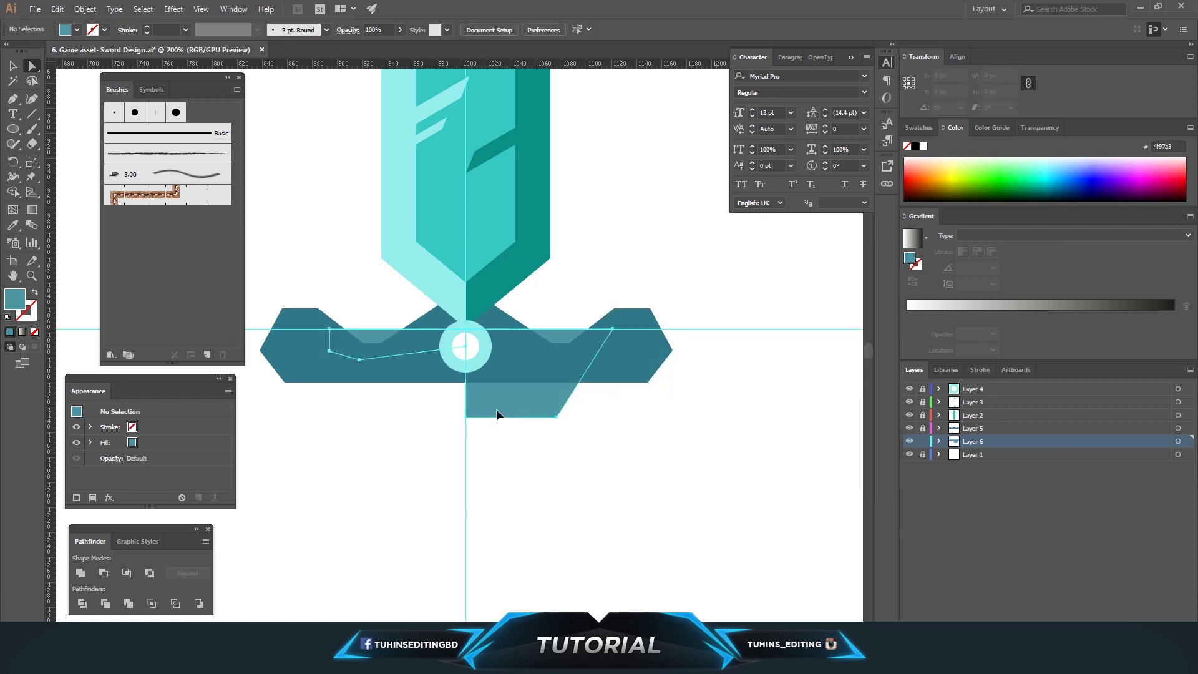
pyautogui.doubleClick(15, 298)
pyautogui.click(628, 380)
pyautogui.click(848, 339)
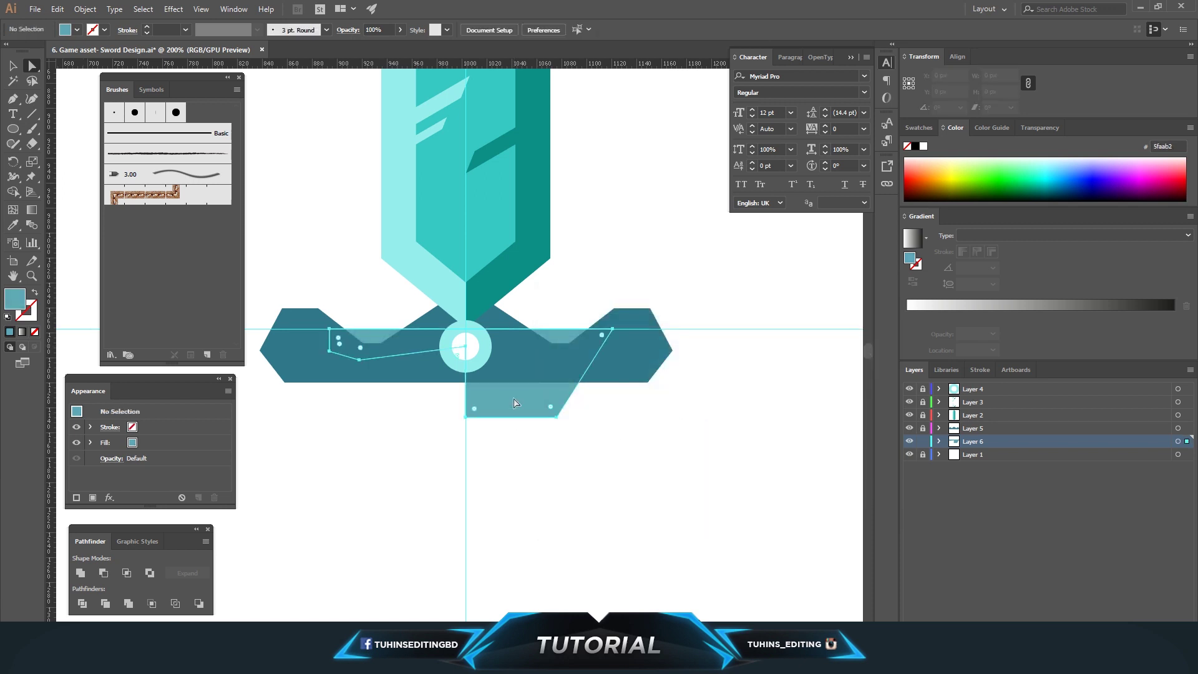
# - Paste a copy in place, reflect it vertically, and join it to the original
pyautogui.click(56, 9)
pyautogui.click(76, 69)
pyautogui.click(57, 9)
pyautogui.click(91, 96)
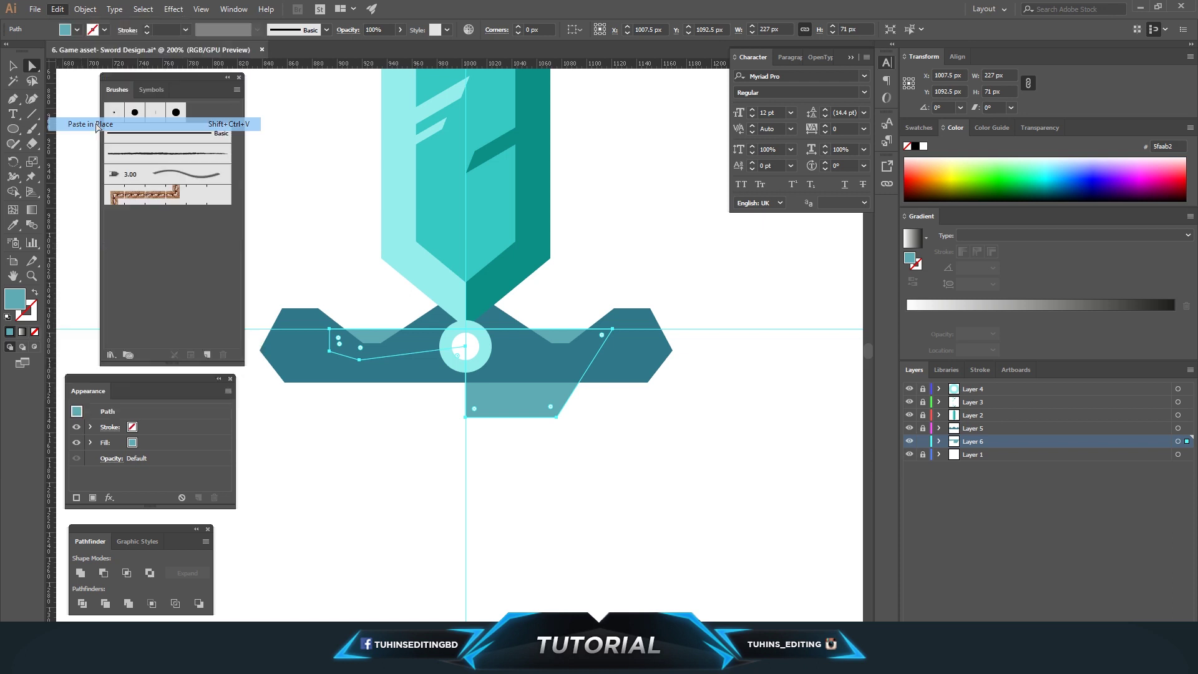
pyautogui.click(85, 9)
pyautogui.click(275, 69)
pyautogui.click(603, 406)
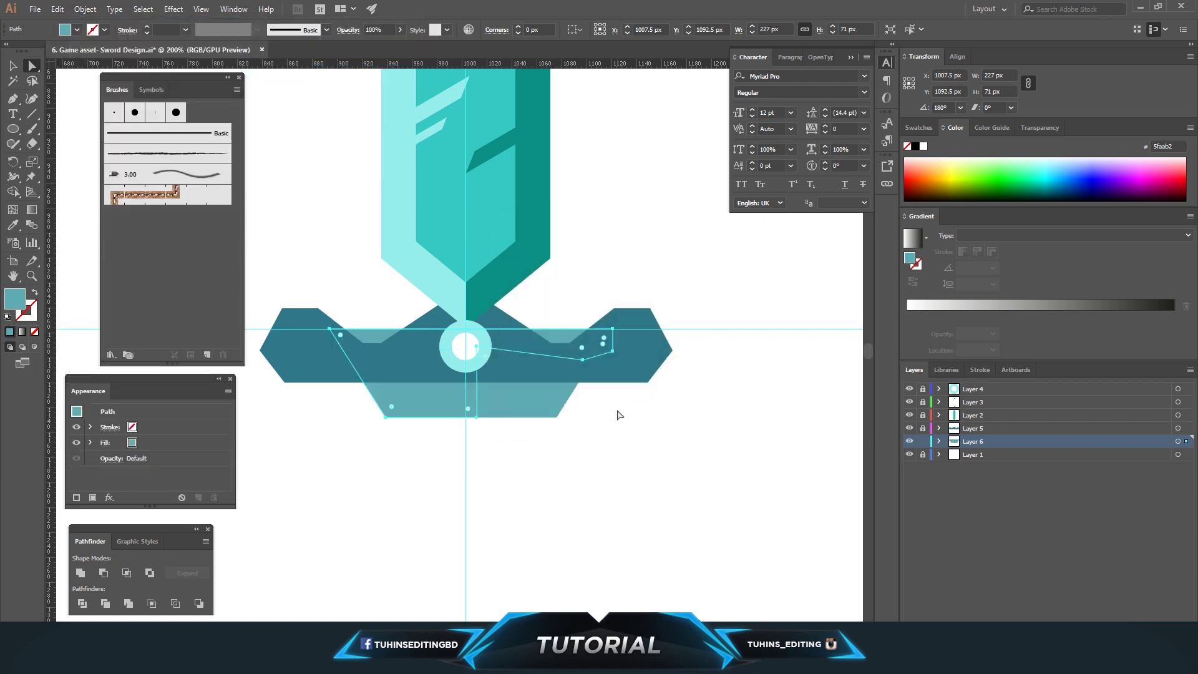
pyautogui.moveTo(439, 398); pyautogui.dragTo(419, 397)
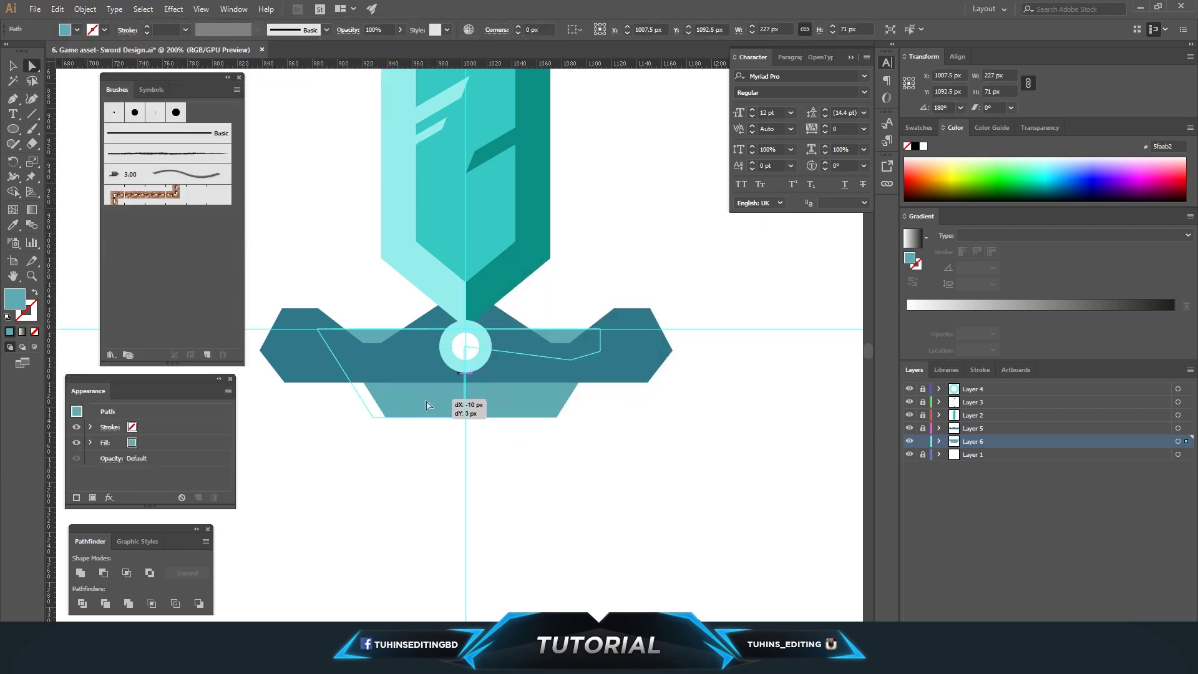
# - Nudge the bottom anchors up to shorten the base into a 235 × 59 px trapezoid
pyautogui.scroll(1, 530, 470)
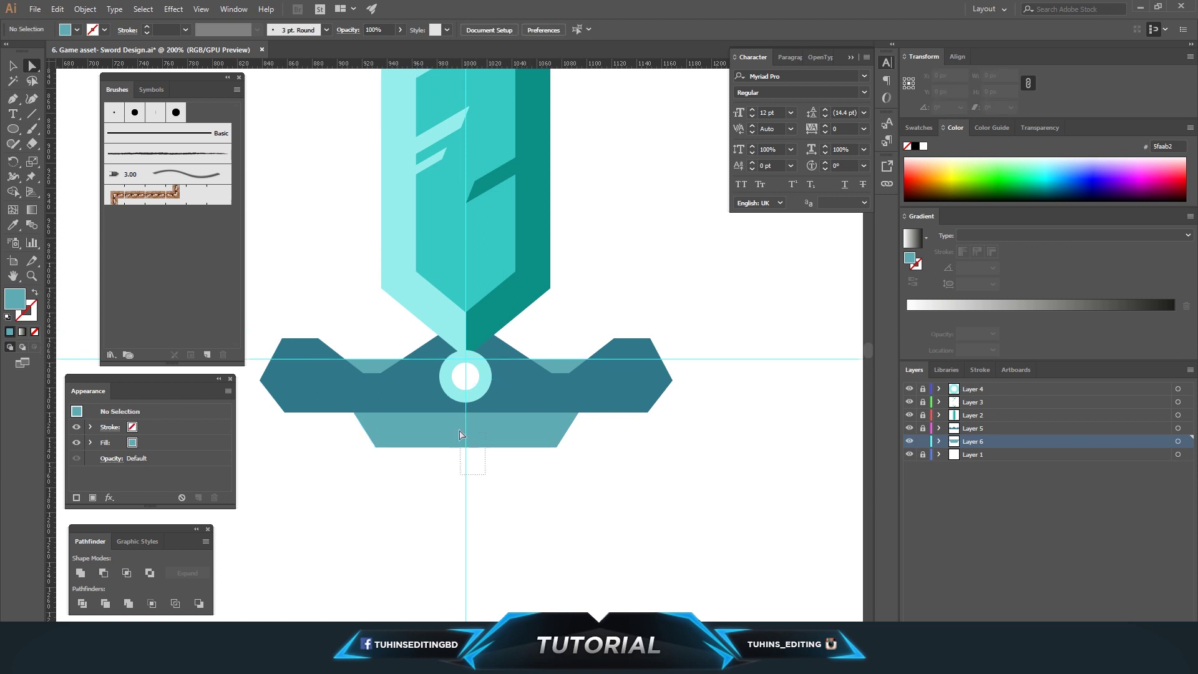
pyautogui.click(537, 508)
pyautogui.moveTo(356, 436); pyautogui.dragTo(582, 479)
pyautogui.press('Up')
pyautogui.press('Up')
pyautogui.press('Up')
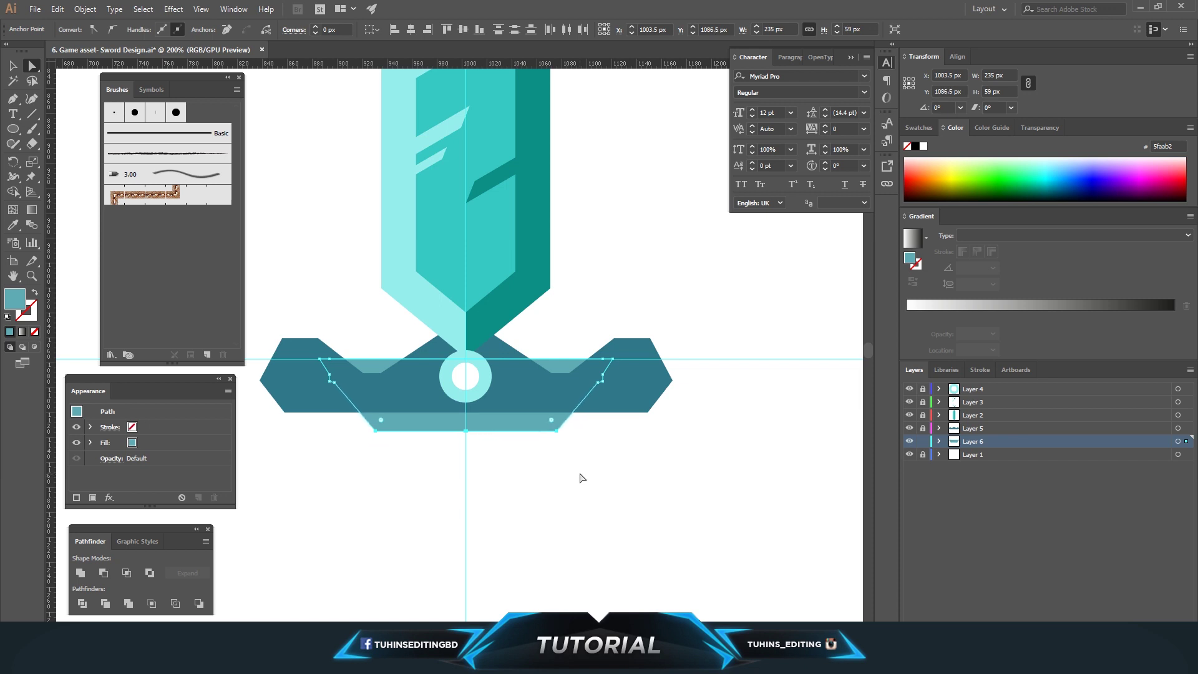
pyautogui.click(580, 478)
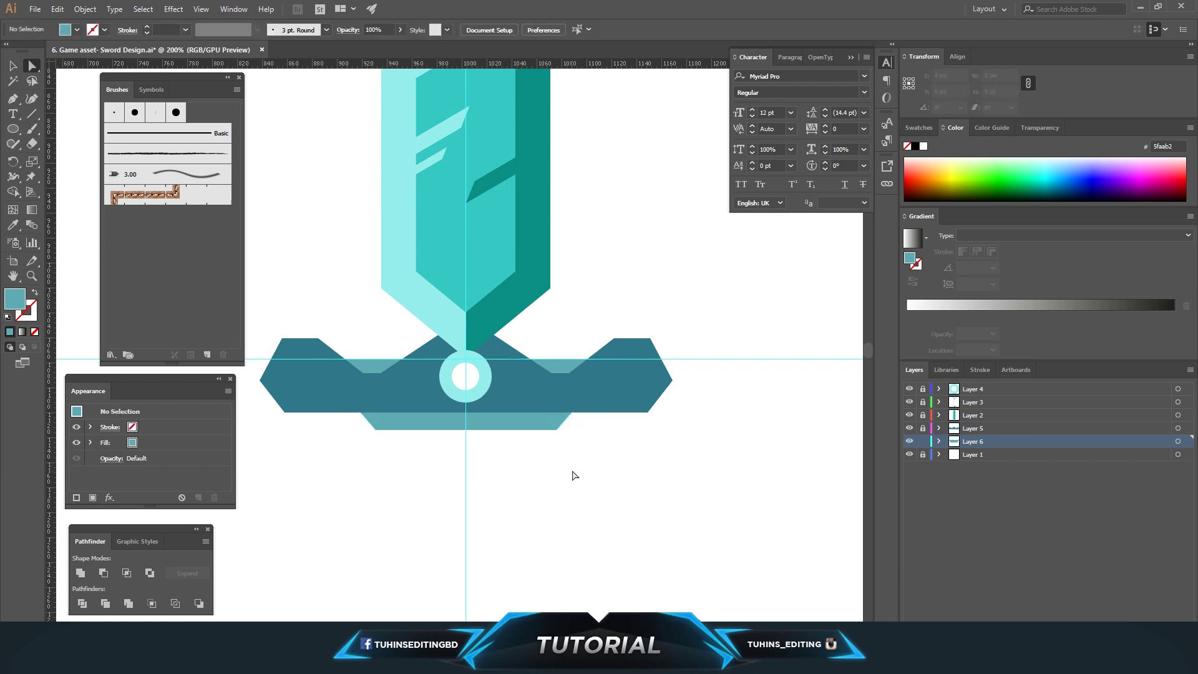
# - Draw a rounded bar below the trapezoid and nudge it slightly right
pyautogui.moveTo(13, 134); pyautogui.dragTo(51, 144)
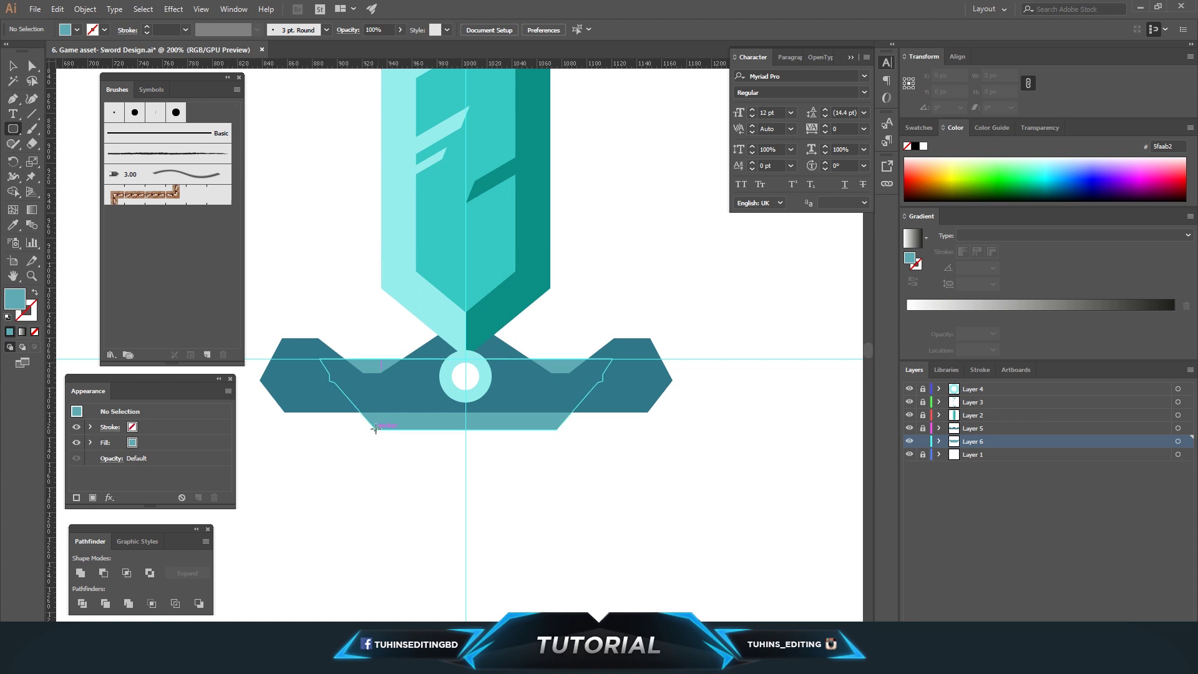
pyautogui.moveTo(374, 429); pyautogui.dragTo(558, 443)
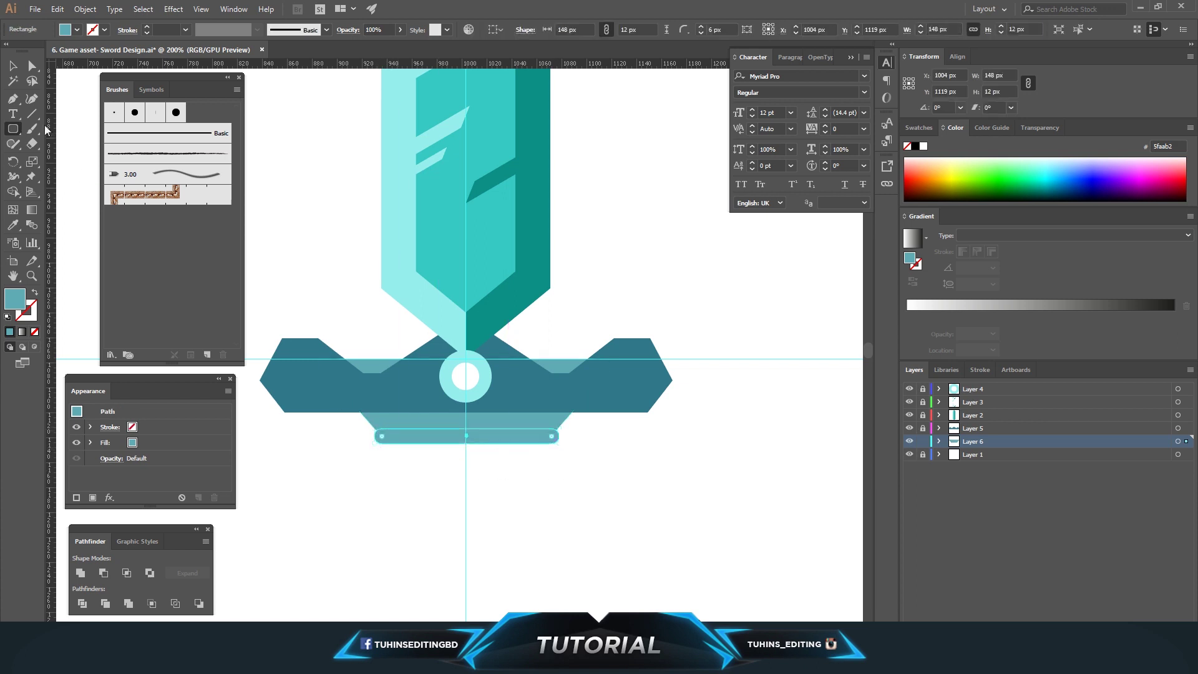
pyautogui.click(13, 65)
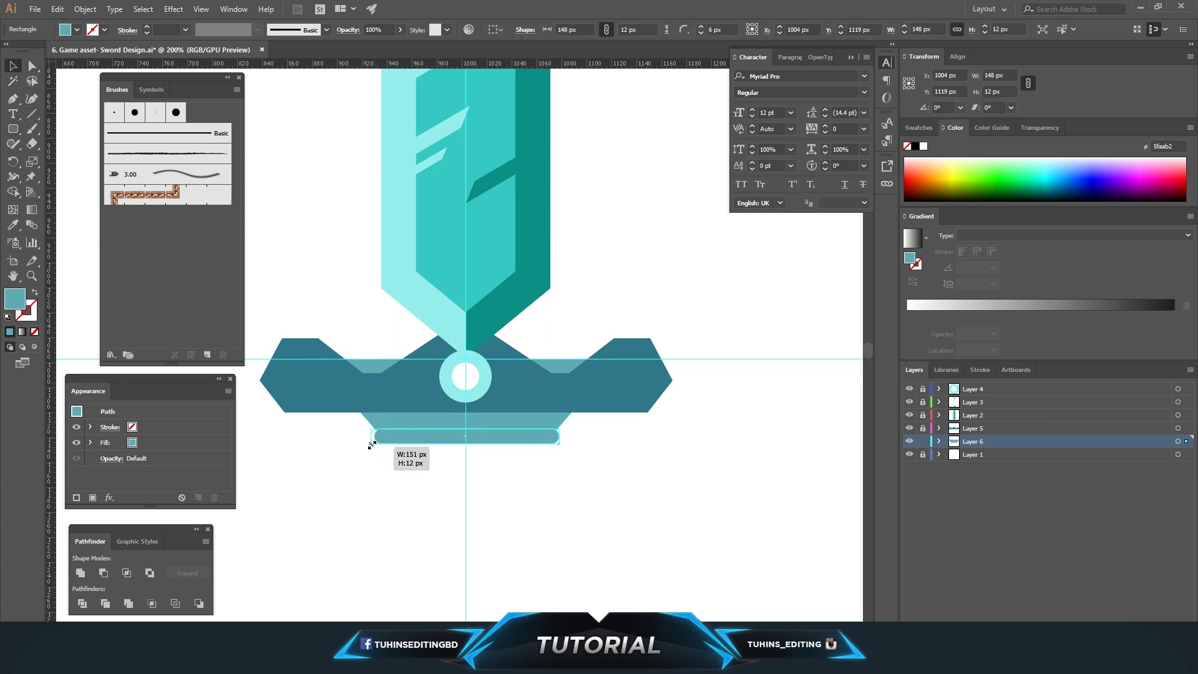
pyautogui.click(547, 458)
pyautogui.click(486, 437)
pyautogui.press('Right')
# - Send the rounded bar to the back and fill it light cyan
pyautogui.rightClick(500, 438)
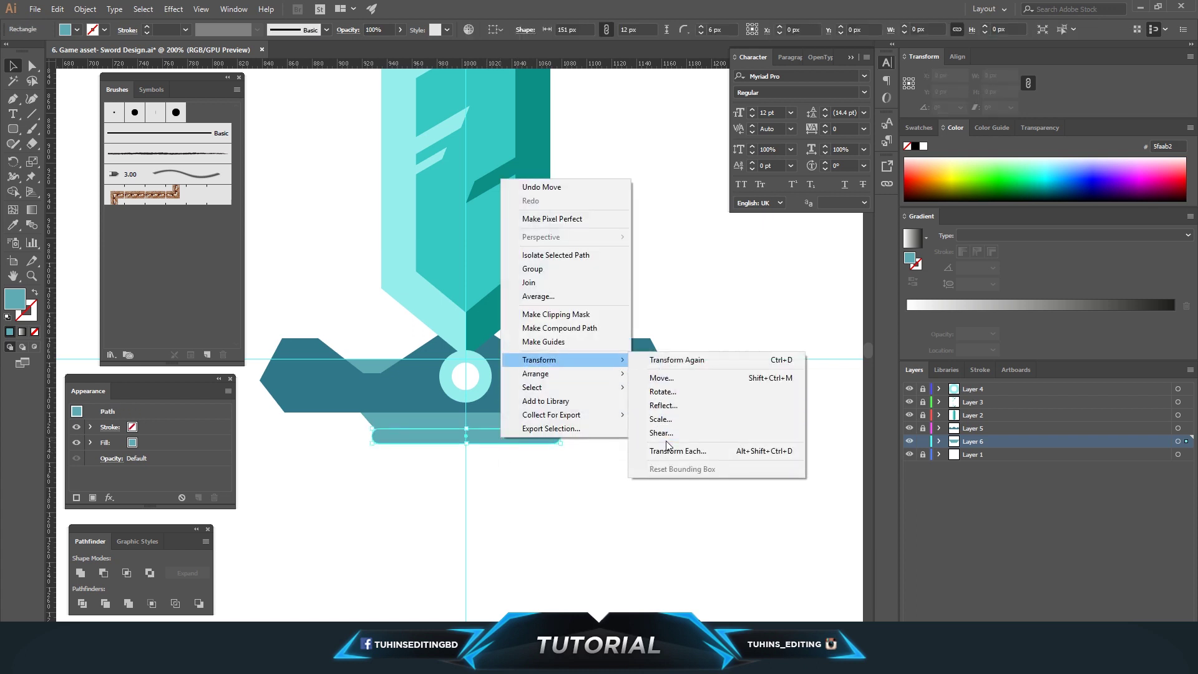
pyautogui.moveTo(535, 373)
pyautogui.click(671, 415)
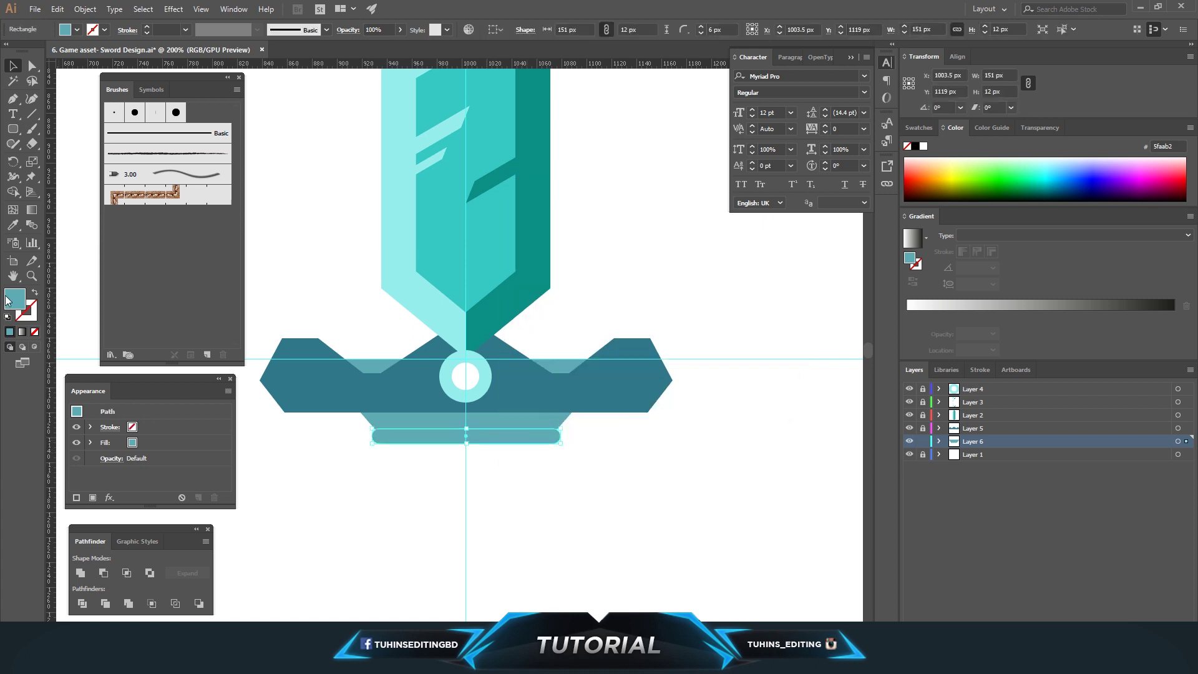
pyautogui.doubleClick(7, 300)
pyautogui.click(620, 353)
pyautogui.click(848, 339)
pyautogui.click(637, 445)
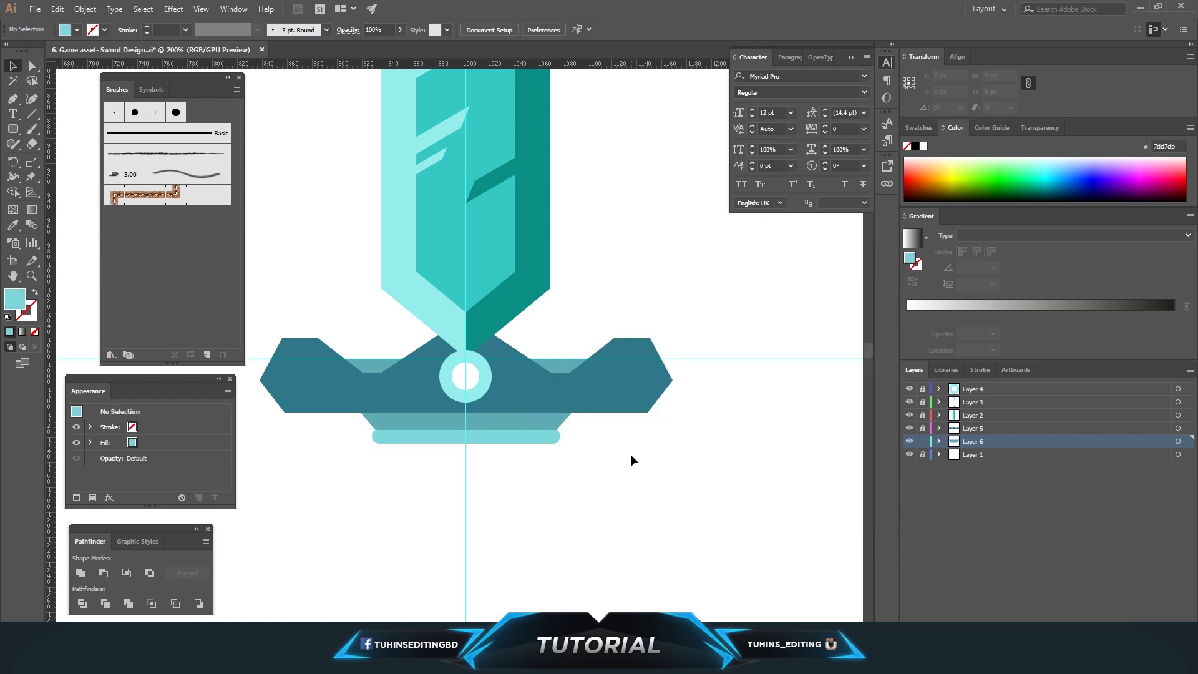
# - Resize the trapezoid and bar together to 202 × 68 px beneath the crossguard
pyautogui.hotkey('ctrl', '-')
pyautogui.hotkey('ctrl', '-')
pyautogui.hotkey('ctrl', '-')
pyautogui.hotkey('ctrl', '+')
pyautogui.hotkey('ctrl', '+')
pyautogui.hotkey('ctrl', '+')
pyautogui.click(549, 433)
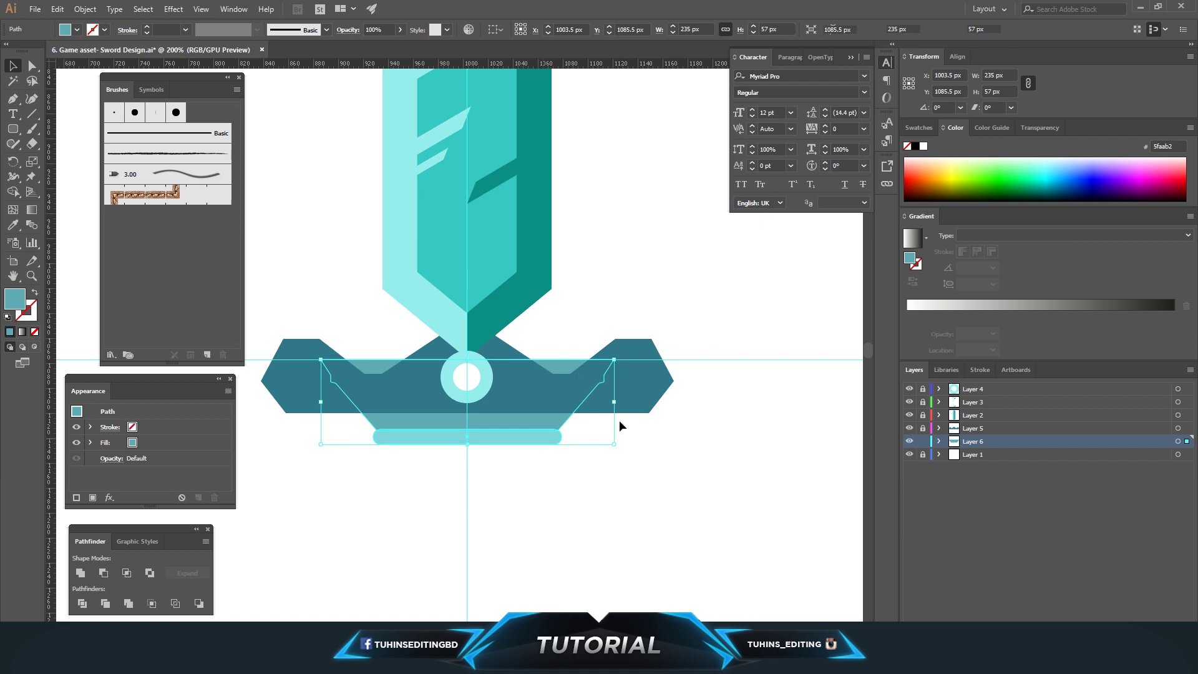
pyautogui.moveTo(614, 402); pyautogui.dragTo(559, 433)
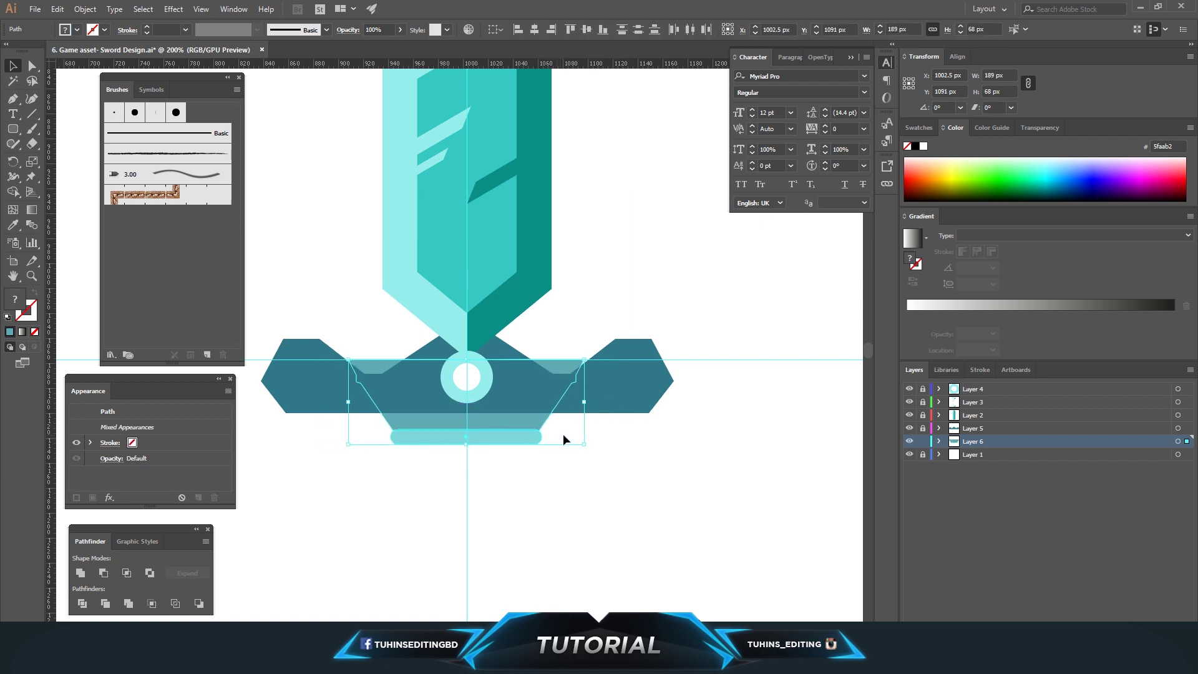
pyautogui.moveTo(562, 433); pyautogui.dragTo(590, 412)
pyautogui.moveTo(348, 401); pyautogui.dragTo(340, 401)
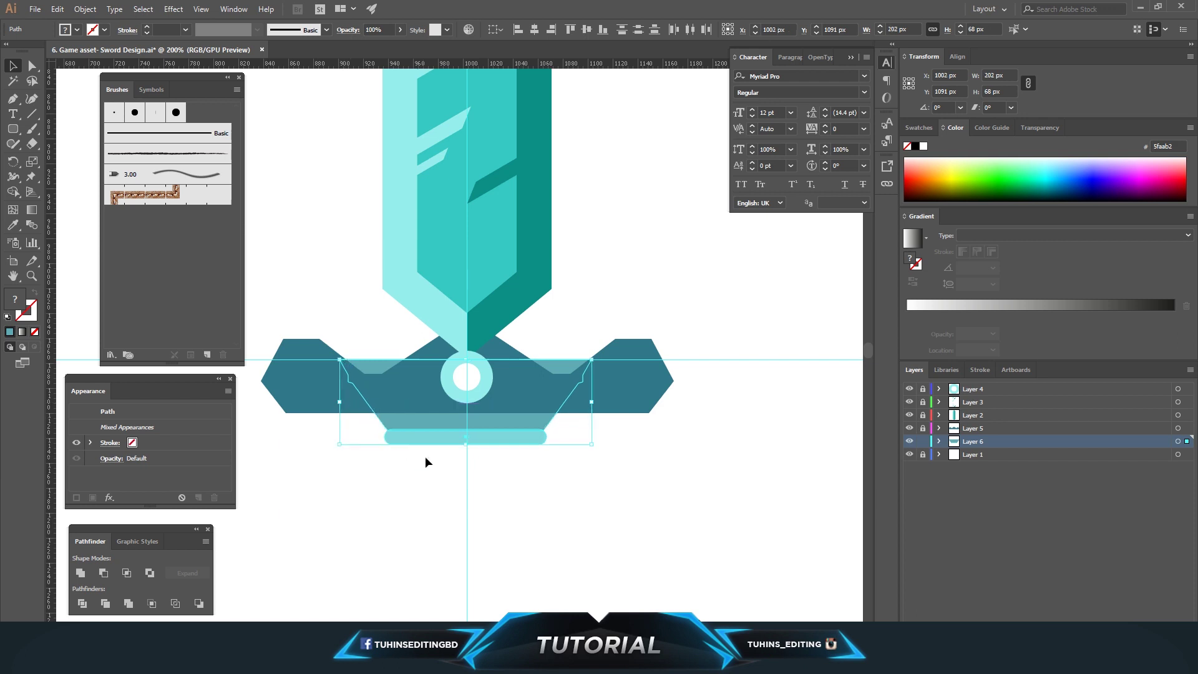
pyautogui.click(525, 494)
pyautogui.hotkey('ctrl', '-')
pyautogui.hotkey('ctrl', '-')
pyautogui.hotkey('ctrl', '-')
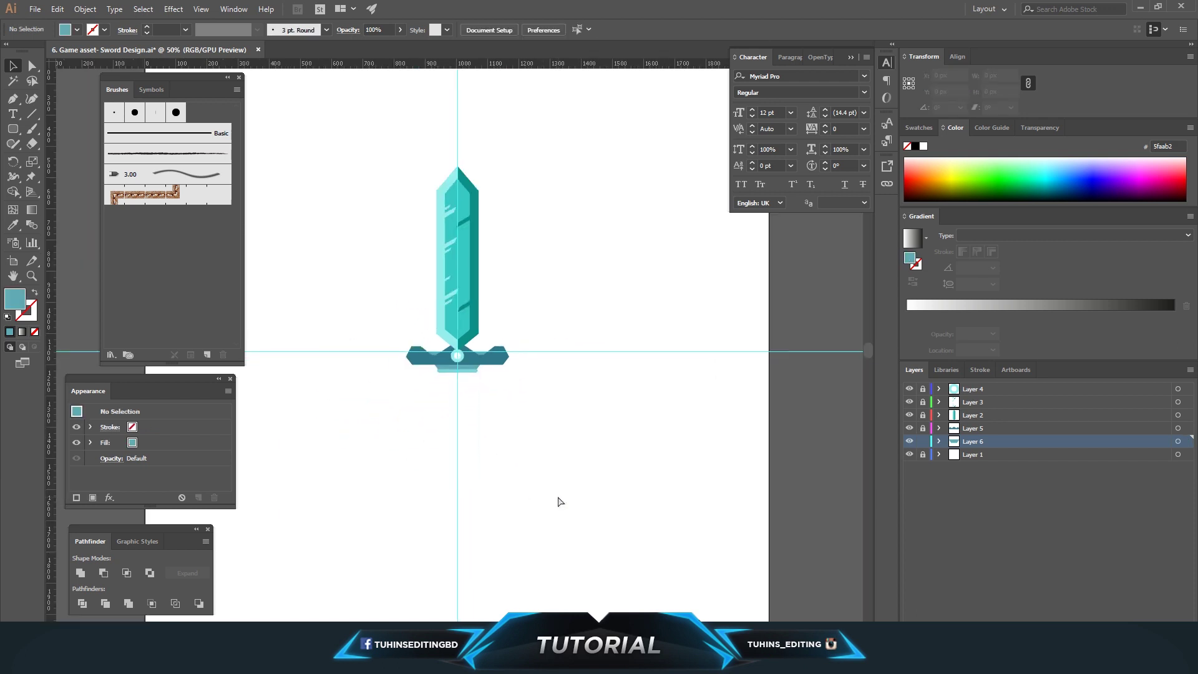
pyautogui.hotkey('ctrl', '+')
pyautogui.hotkey('ctrl', '+')
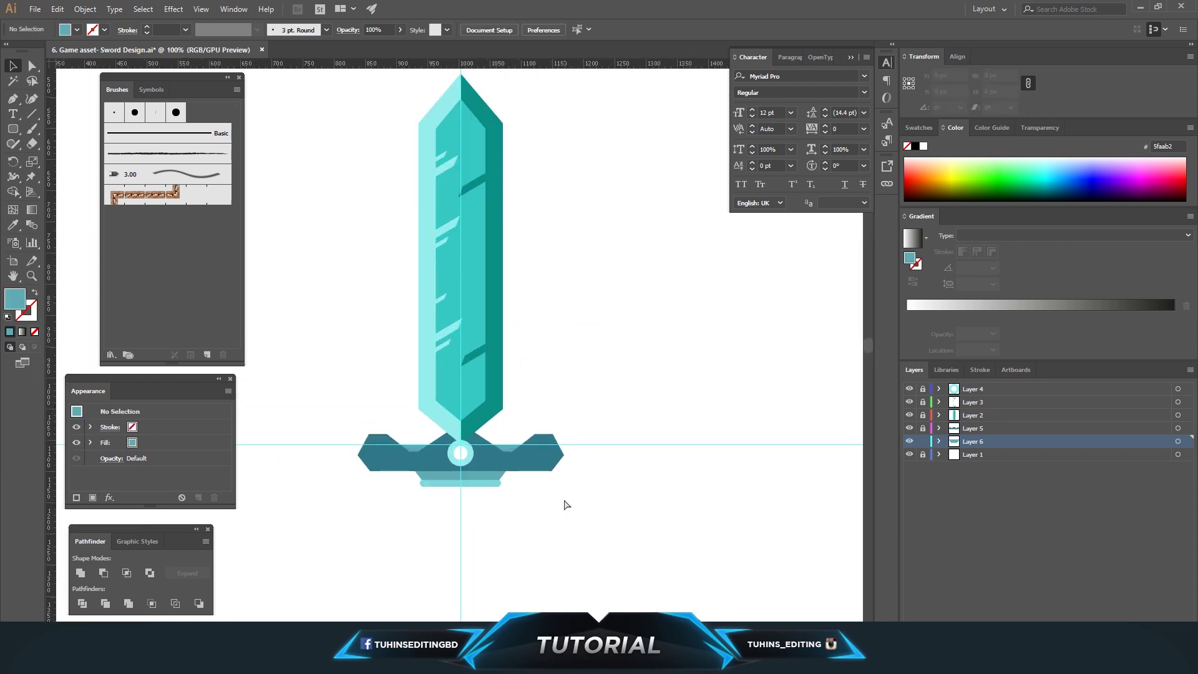
# - Draw a hexagon near the crossguard and fill it with the blade's teal
pyautogui.hotkey('ctrl', '+')
pyautogui.hotkey('ctrl', '+')
pyautogui.moveTo(12, 128); pyautogui.dragTo(57, 172)
pyautogui.moveTo(299, 214); pyautogui.dragTo(317, 230)
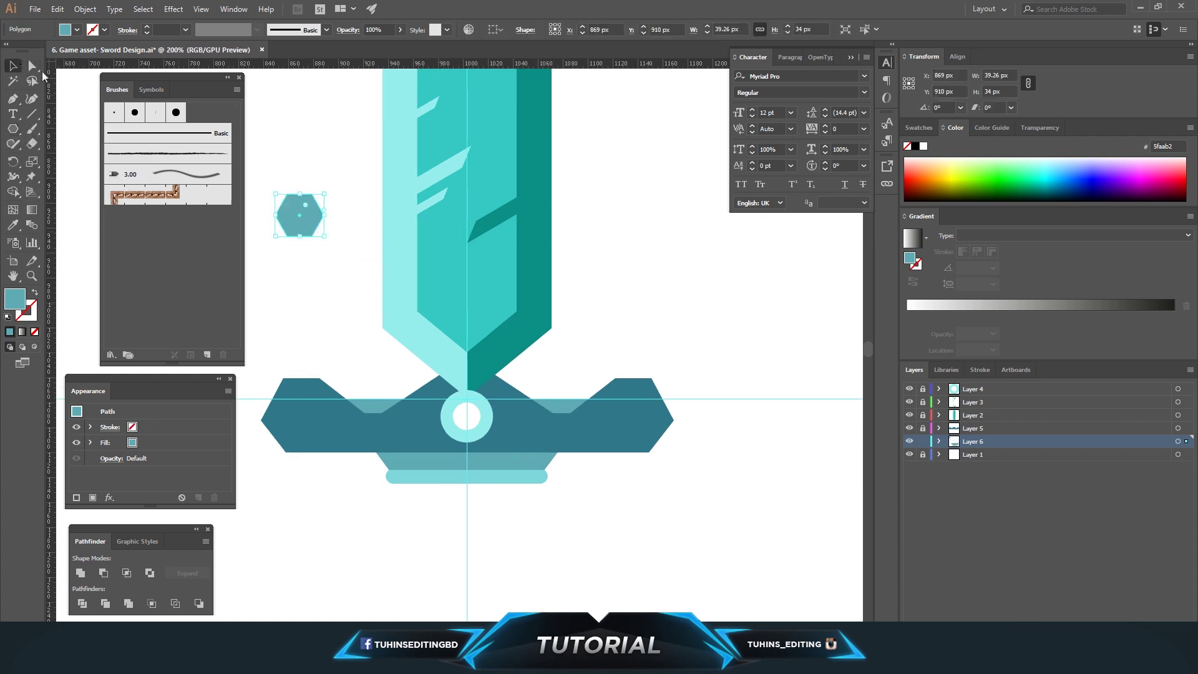
pyautogui.press('i')
pyautogui.click(531, 238)
pyautogui.click(457, 232)
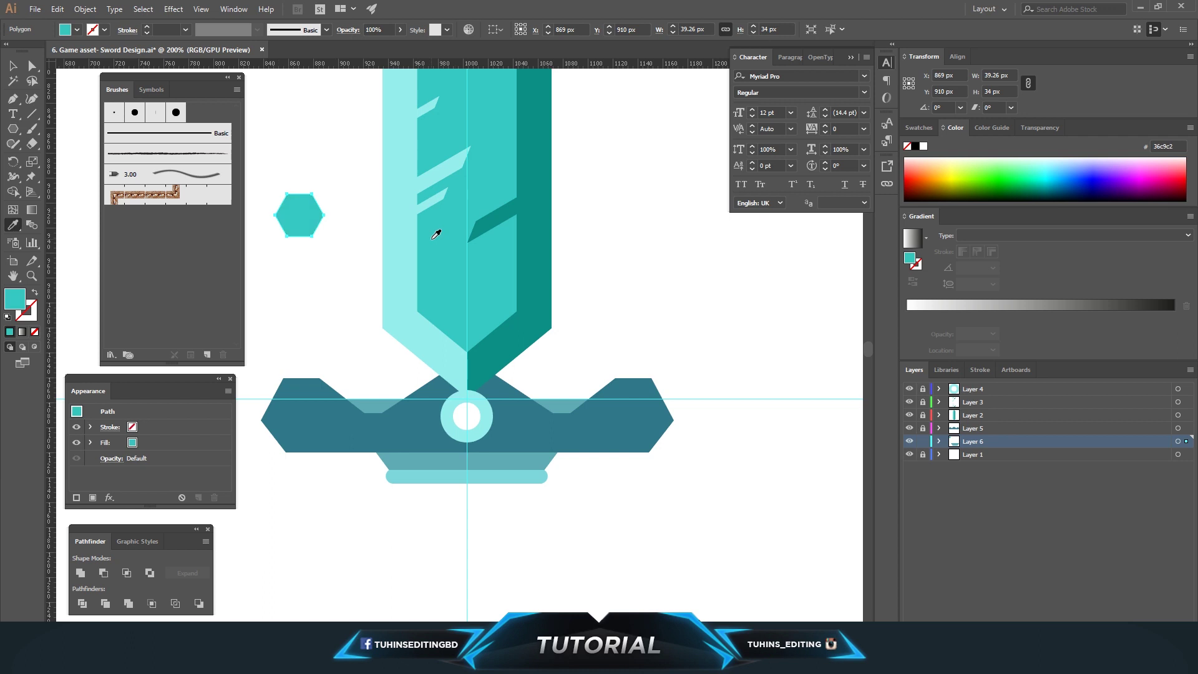
pyautogui.press('v')
# - Add a smaller light cyan hexagon inside the teal one
pyautogui.moveTo(481, 355)
pyautogui.mouseDown()
pyautogui.moveTo(298, 223)
pyautogui.moveTo(315, 230)
pyautogui.mouseUp()
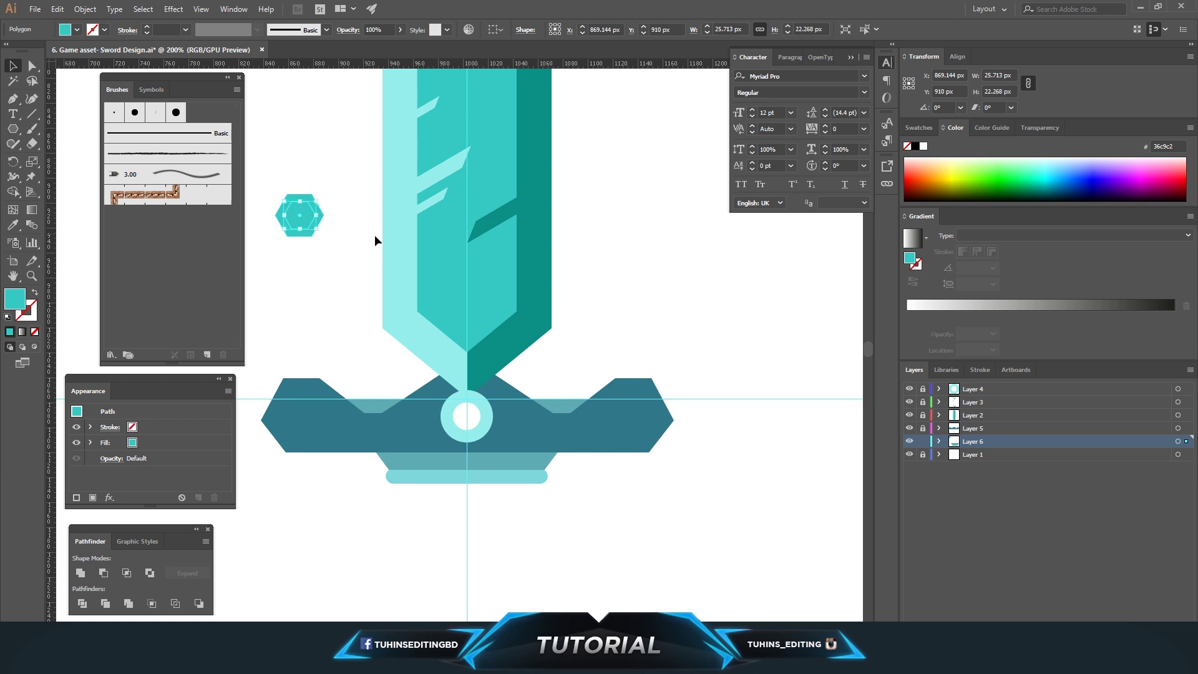
pyautogui.press('i')
pyautogui.click(394, 234)
pyautogui.press('v')
# - Place the hexagon gem on a new top layer at both crossguard ends
pyautogui.moveTo(316, 106); pyautogui.dragTo(309, 417)
pyautogui.hotkey('ctrl', 'z')
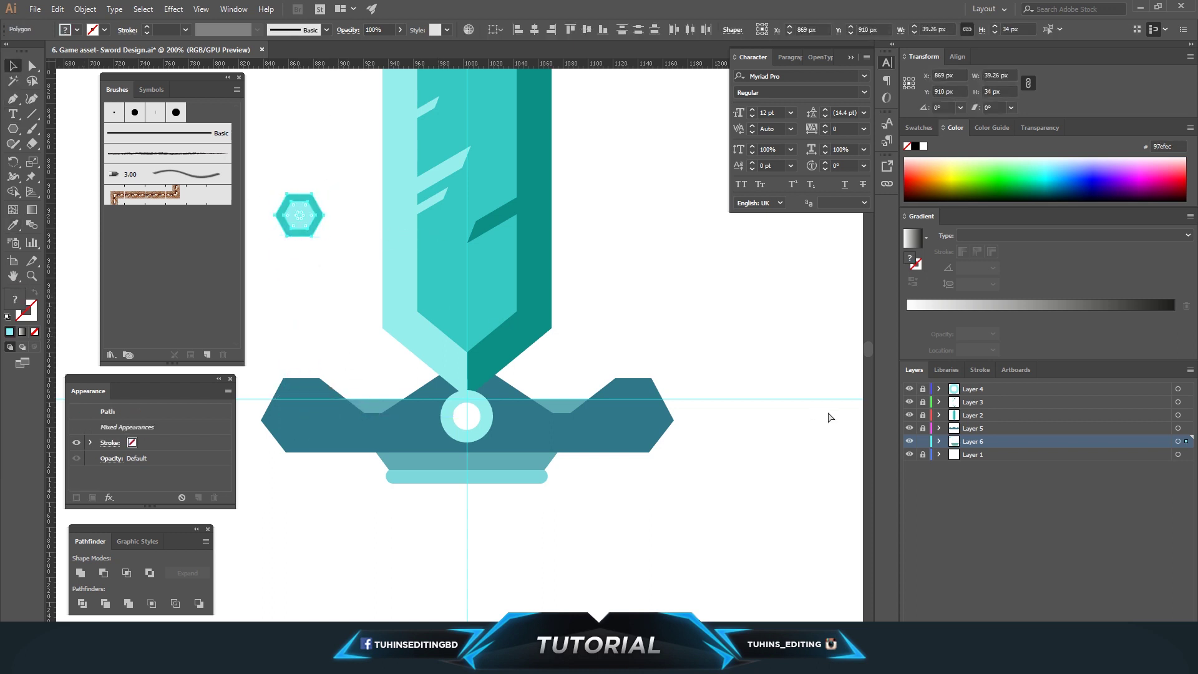
pyautogui.press('Delete')
pyautogui.hotkey('ctrl', 'v')
pyautogui.moveTo(455, 350); pyautogui.dragTo(311, 417)
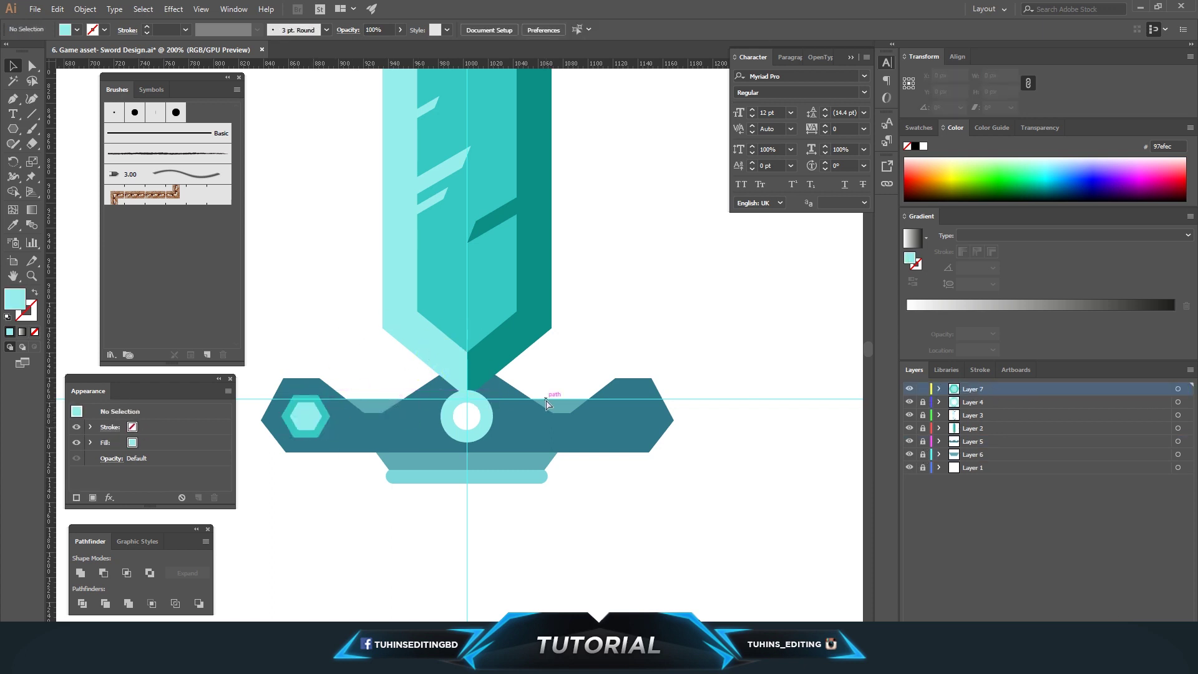
pyautogui.hotkey('ctrl', 'v')
pyautogui.moveTo(457, 351); pyautogui.dragTo(630, 417)
pyautogui.click(705, 456)
pyautogui.hotkey('ctrl', '-')
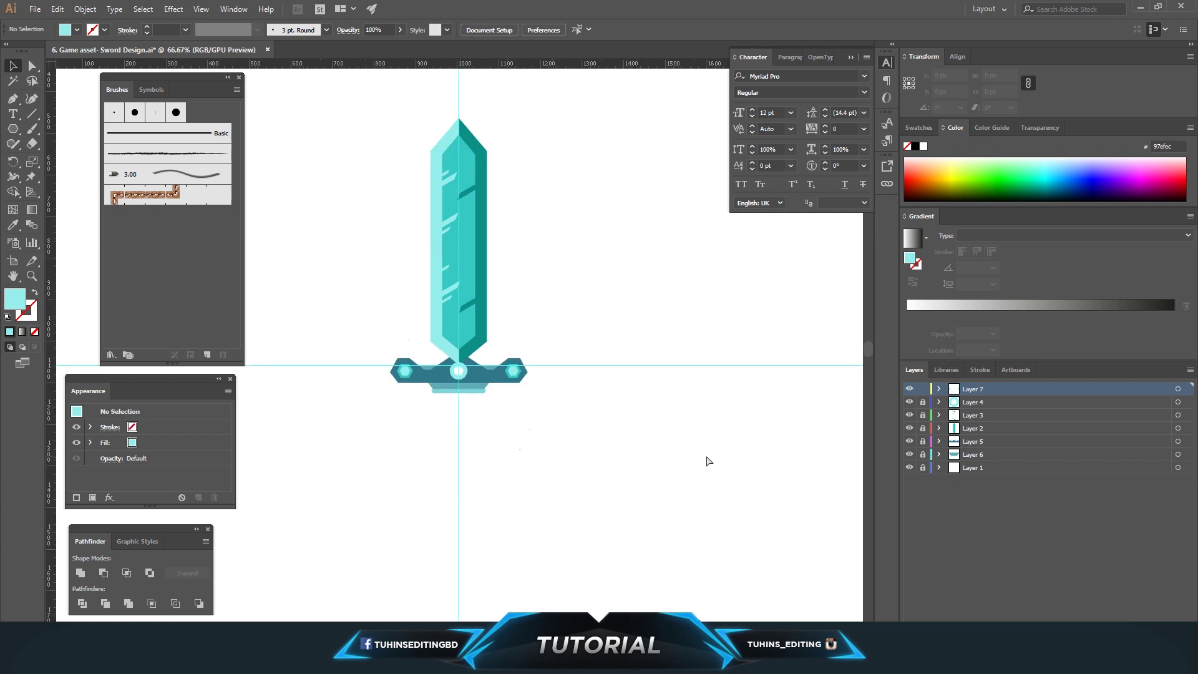
pyautogui.scroll(3, 754, 432)
pyautogui.hotkey('ctrl', '-')
pyautogui.hotkey('ctrl', '-')
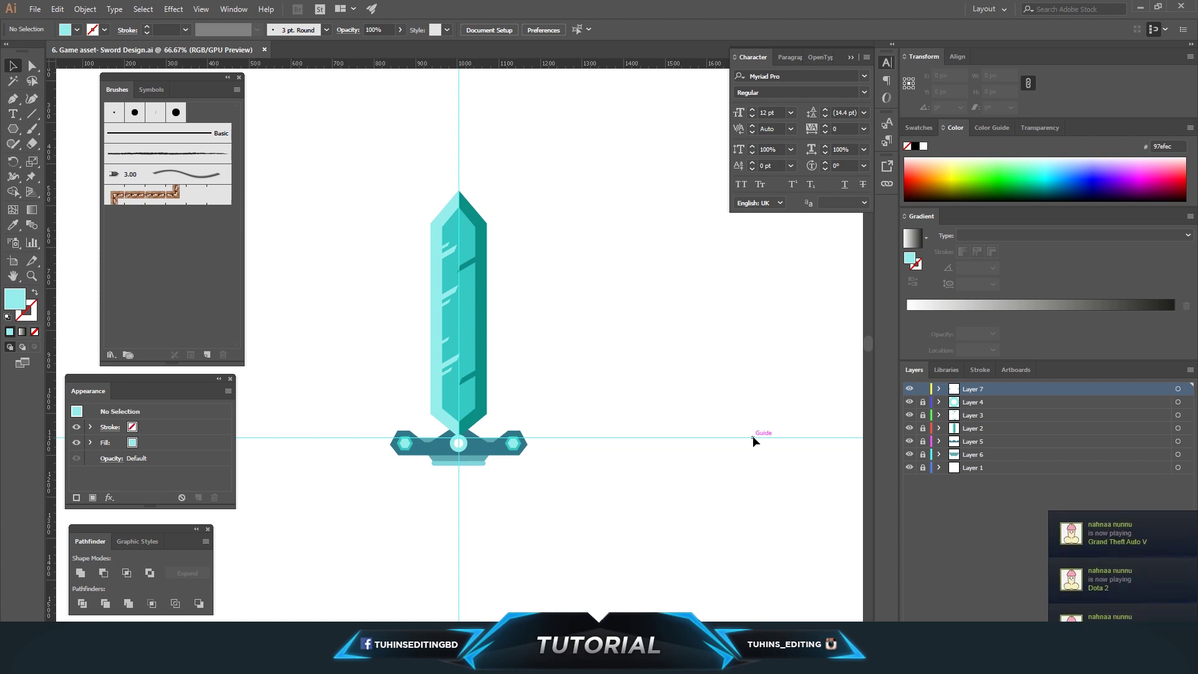
# - Add a new layer above Layer 1 for the handle
pyautogui.scroll(-1, 606, 418)
pyautogui.hotkey('ctrl', '+')
pyautogui.hotkey('ctrl', '+')
pyautogui.scroll(-3, 559, 403)
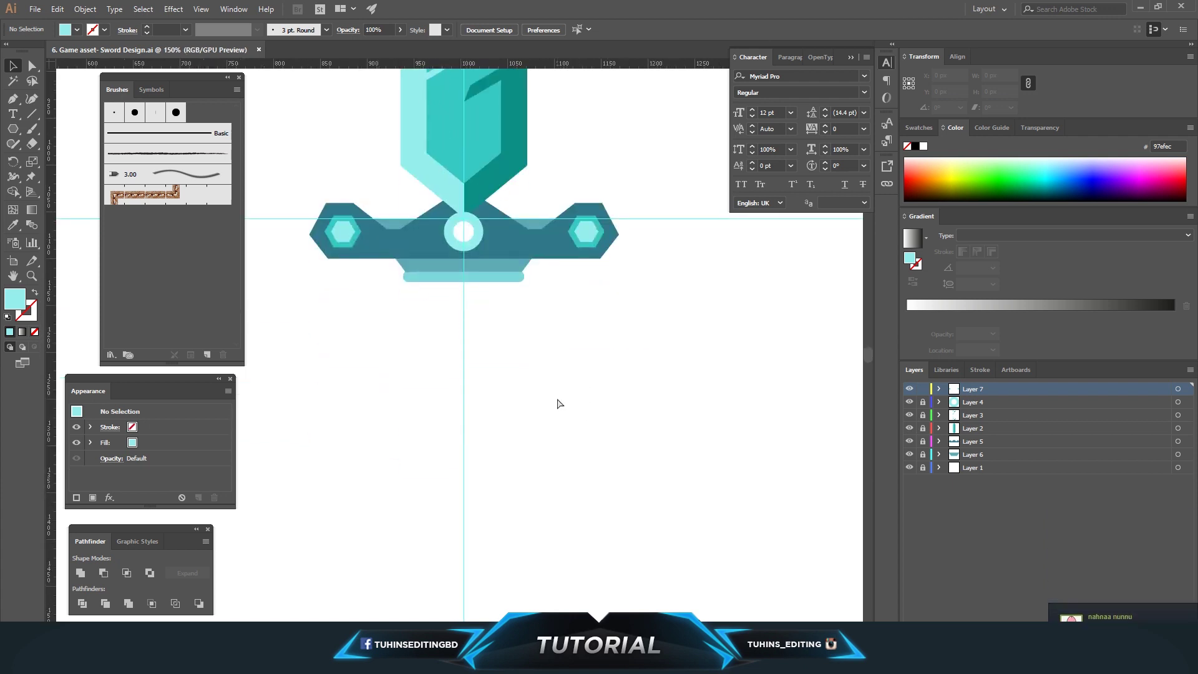
pyautogui.click(964, 468)
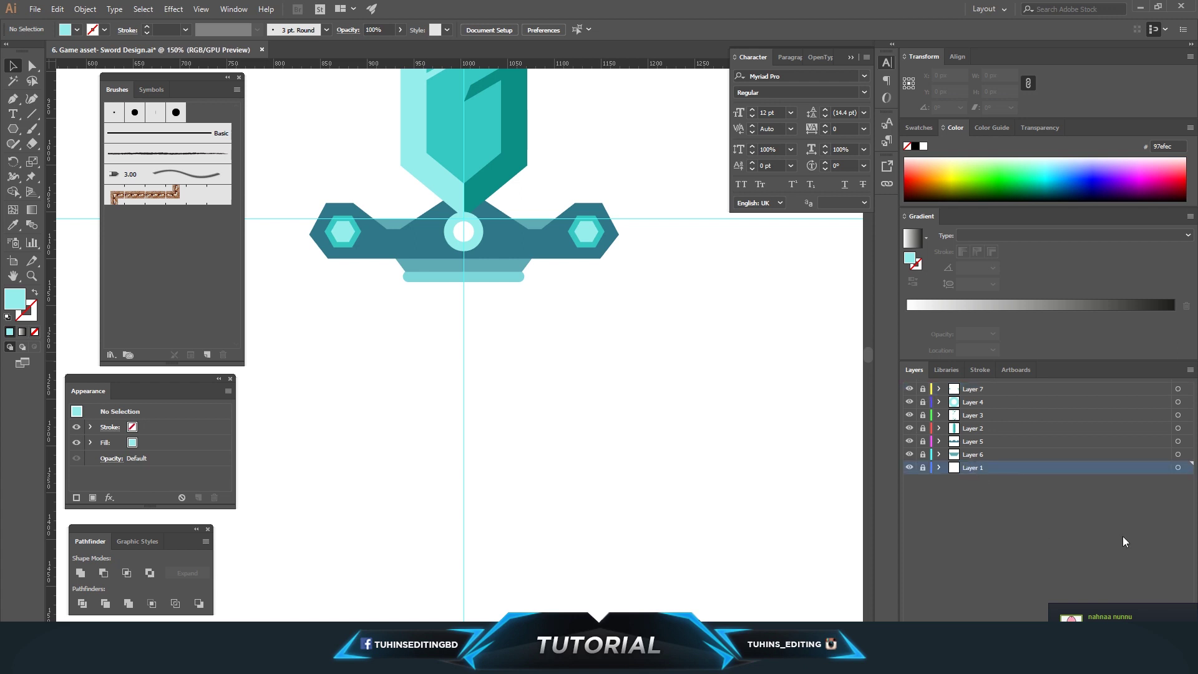
pyautogui.hotkey('ctrl', 'l')
pyautogui.hotkey('ctrl', '+')
# - Draw a tall brown handle rectangle below the crossguard
pyautogui.moveTo(13, 131); pyautogui.dragTo(56, 128)
pyautogui.moveTo(445, 245); pyautogui.dragTo(488, 514)
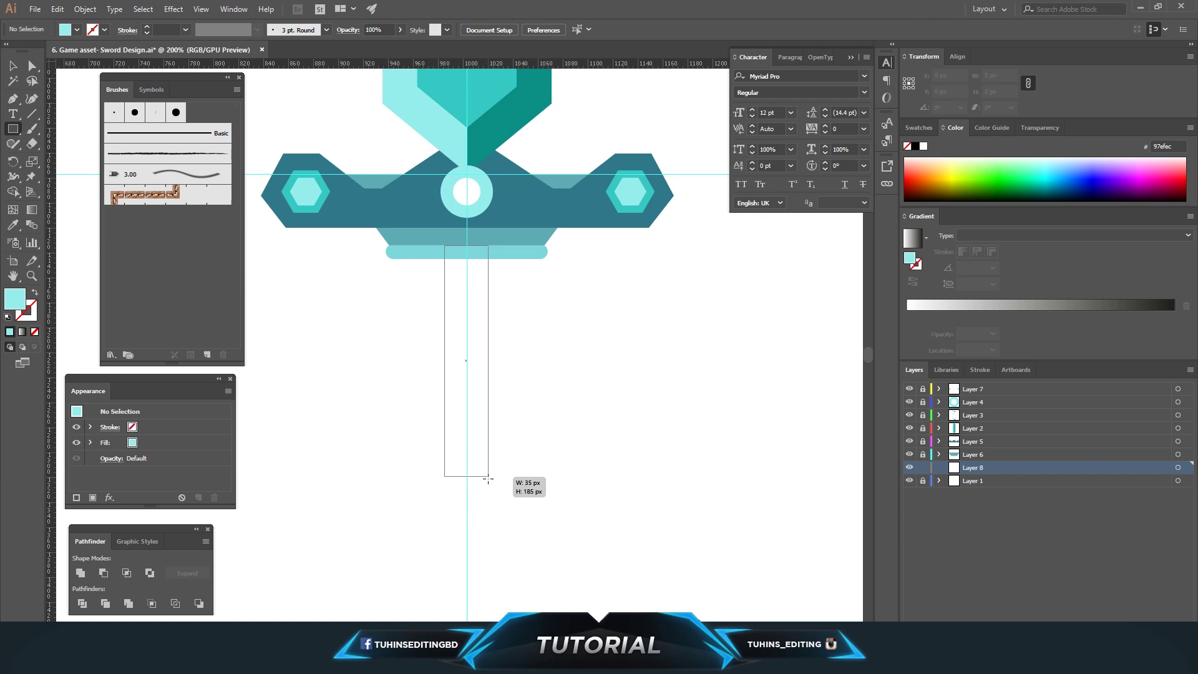
pyautogui.hotkey('ctrl', '0')
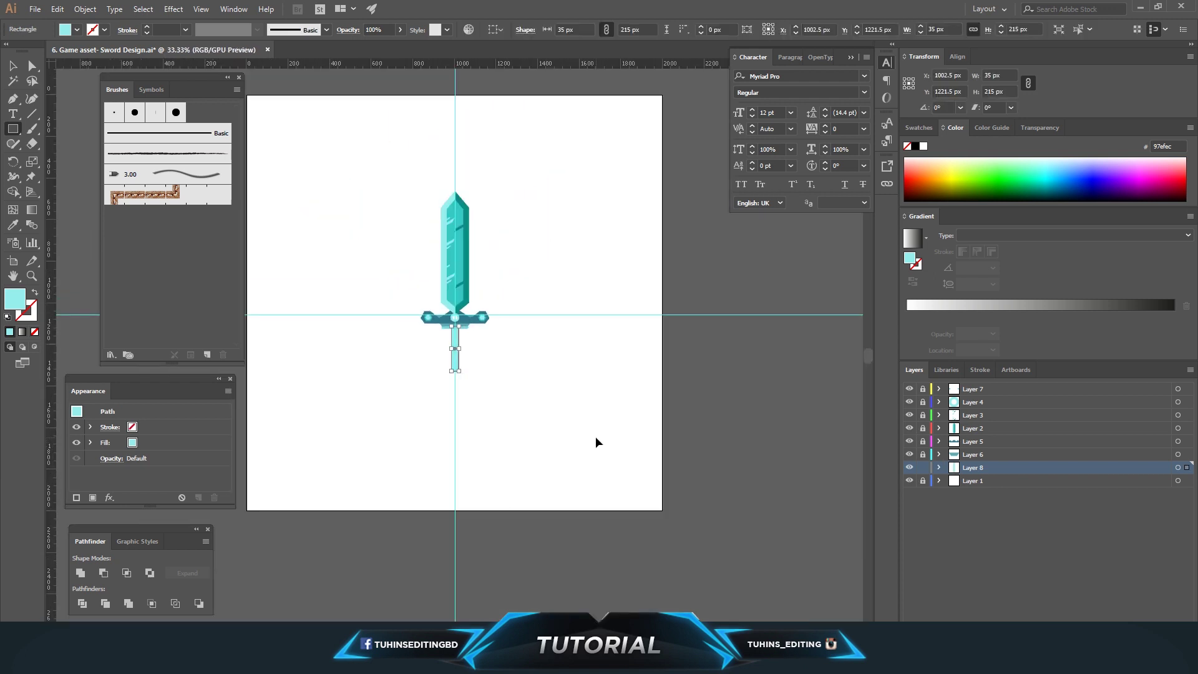
pyautogui.hotkey('ctrl', '+')
pyautogui.hotkey('ctrl', '+')
pyautogui.hotkey('ctrl', '+')
pyautogui.click(79, 29)
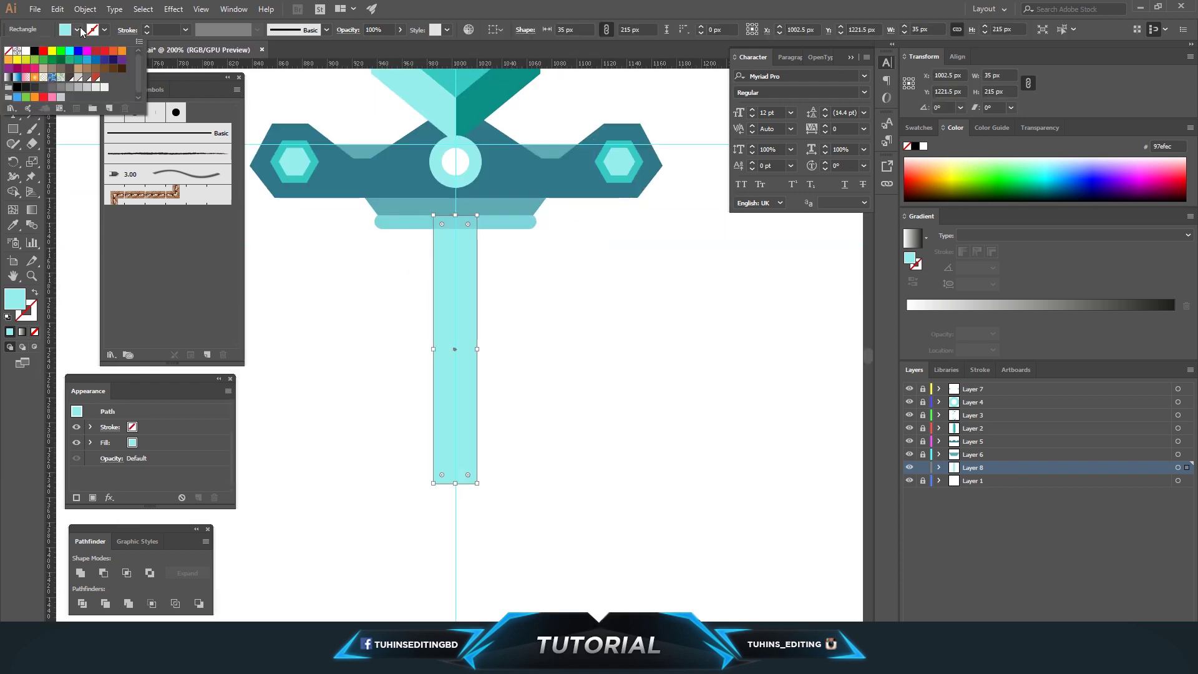
pyautogui.click(96, 69)
pyautogui.click(510, 371)
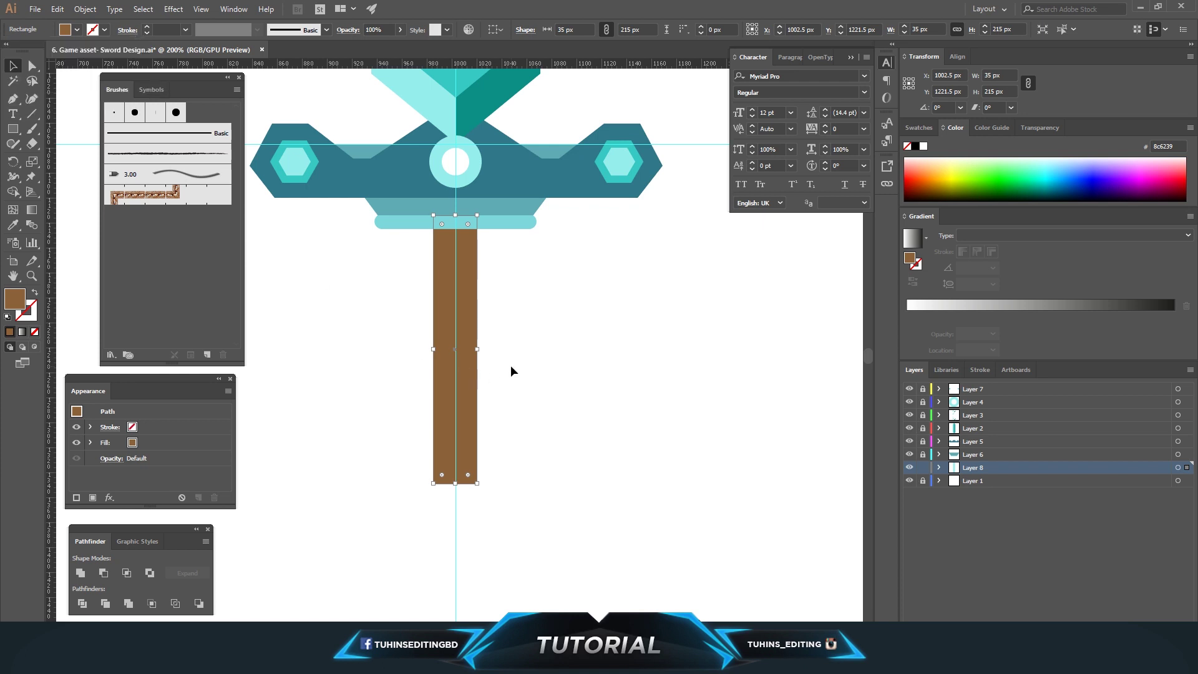
pyautogui.scroll(5, 510, 371)
pyautogui.scroll(-5, 510, 371)
# - Copy the handle, paste it in place, and narrow the copy into a thin strip
pyautogui.click(469, 412)
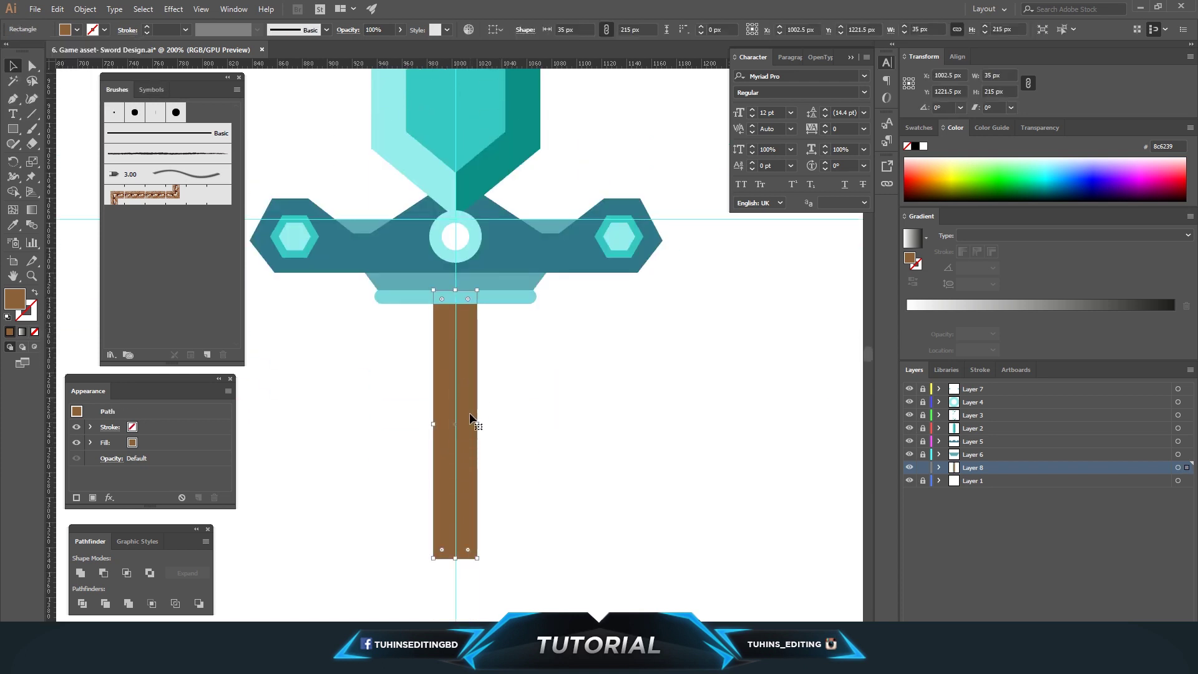
pyautogui.click(56, 9)
pyautogui.click(87, 69)
pyautogui.click(56, 9)
pyautogui.click(87, 125)
pyautogui.moveTo(477, 423); pyautogui.dragTo(446, 424)
# - Give the strip a darker brown fill and unlock the blade stripes layer
pyautogui.click(77, 29)
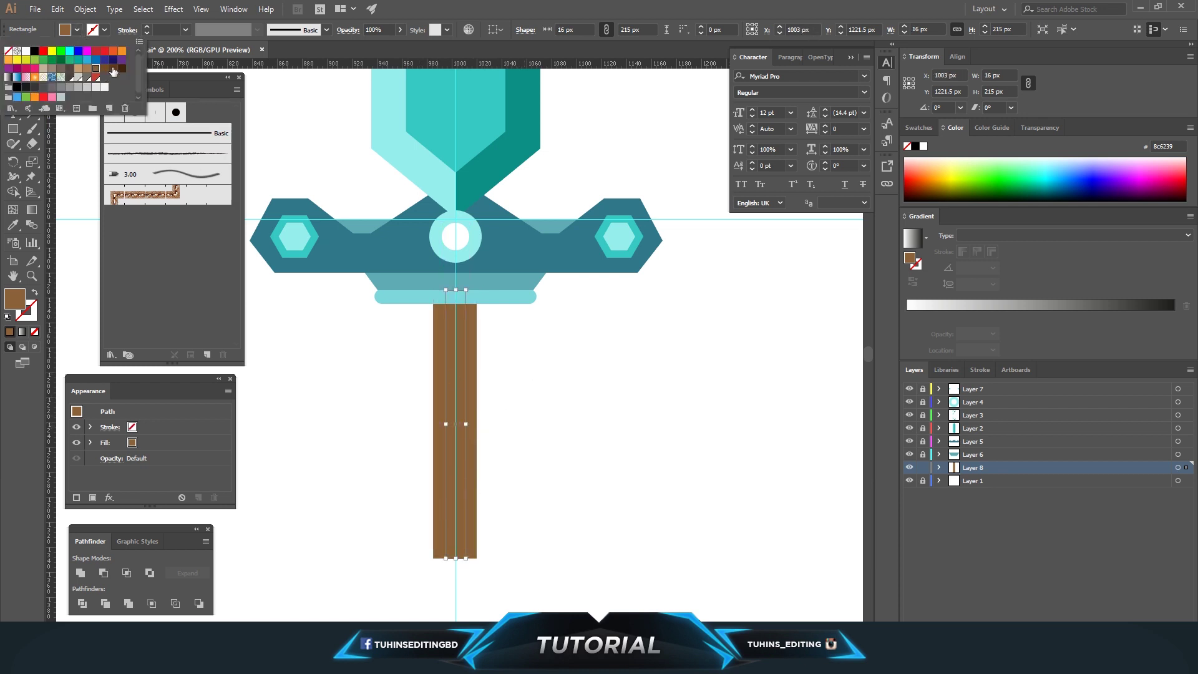
pyautogui.click(111, 77)
pyautogui.click(537, 388)
pyautogui.scroll(3, 536, 388)
pyautogui.scroll(5, 493, 362)
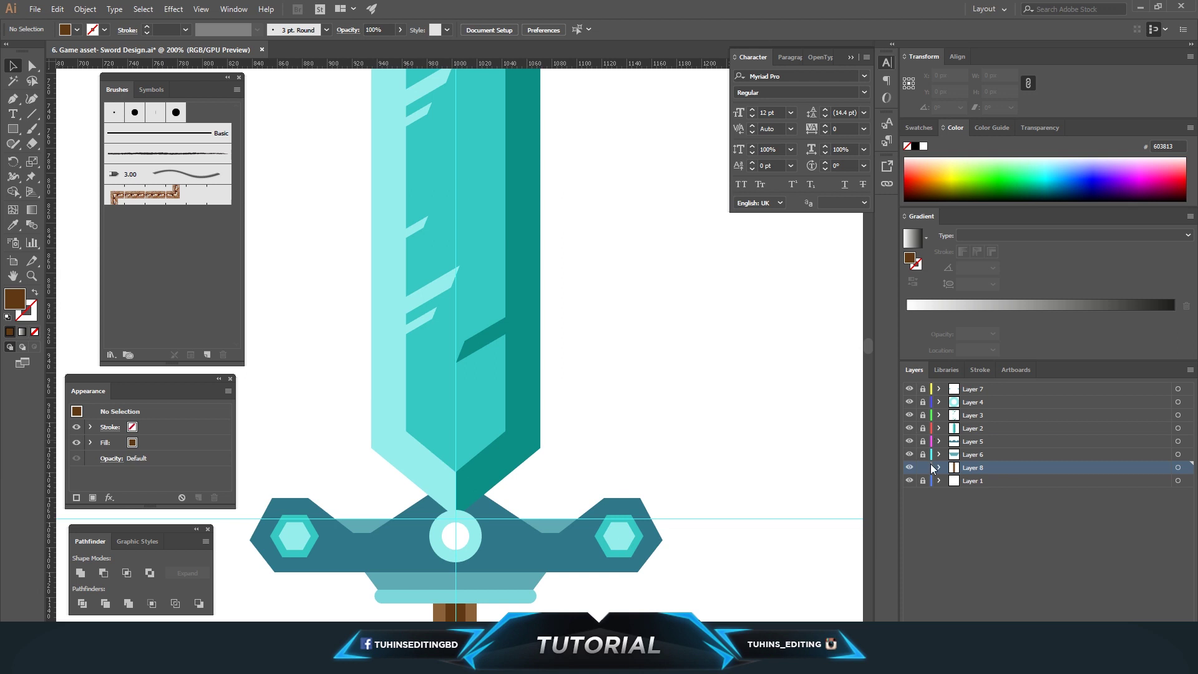
pyautogui.click(923, 416)
# - Move the blade's highlight stripes onto the handle layer and shrink them to fit
pyautogui.scroll(4, 675, 339)
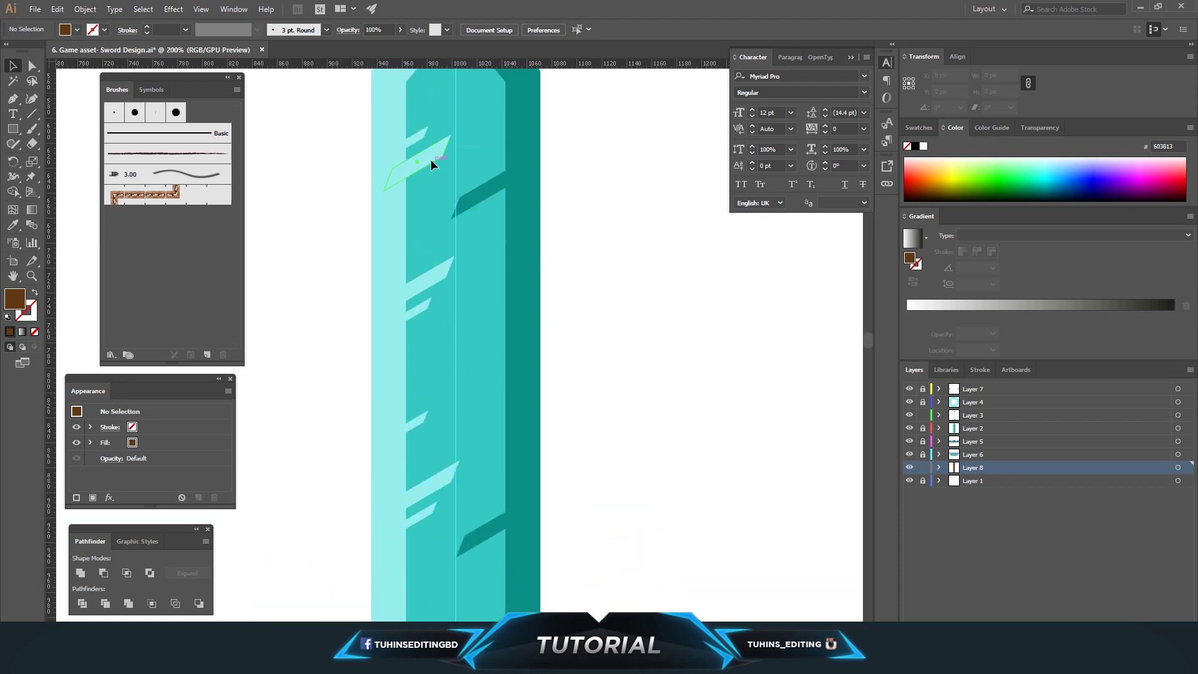
pyautogui.click(418, 138)
pyautogui.keyDown('shift'); pyautogui.click(424, 287); pyautogui.keyUp('shift')
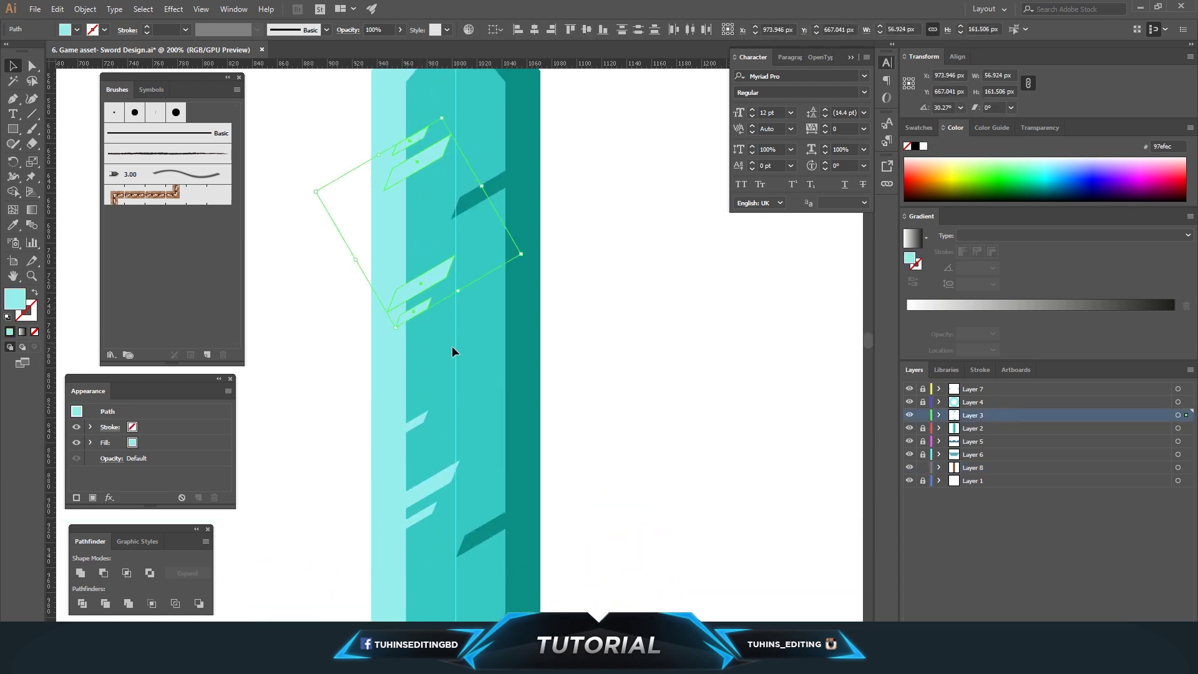
pyautogui.hotkey('ctrl', 'x')
pyautogui.scroll(-10, 658, 435)
pyautogui.click(972, 468)
pyautogui.scroll(-5, 553, 402)
pyautogui.hotkey('ctrl', 'v')
pyautogui.moveTo(537, 386); pyautogui.dragTo(458, 362)
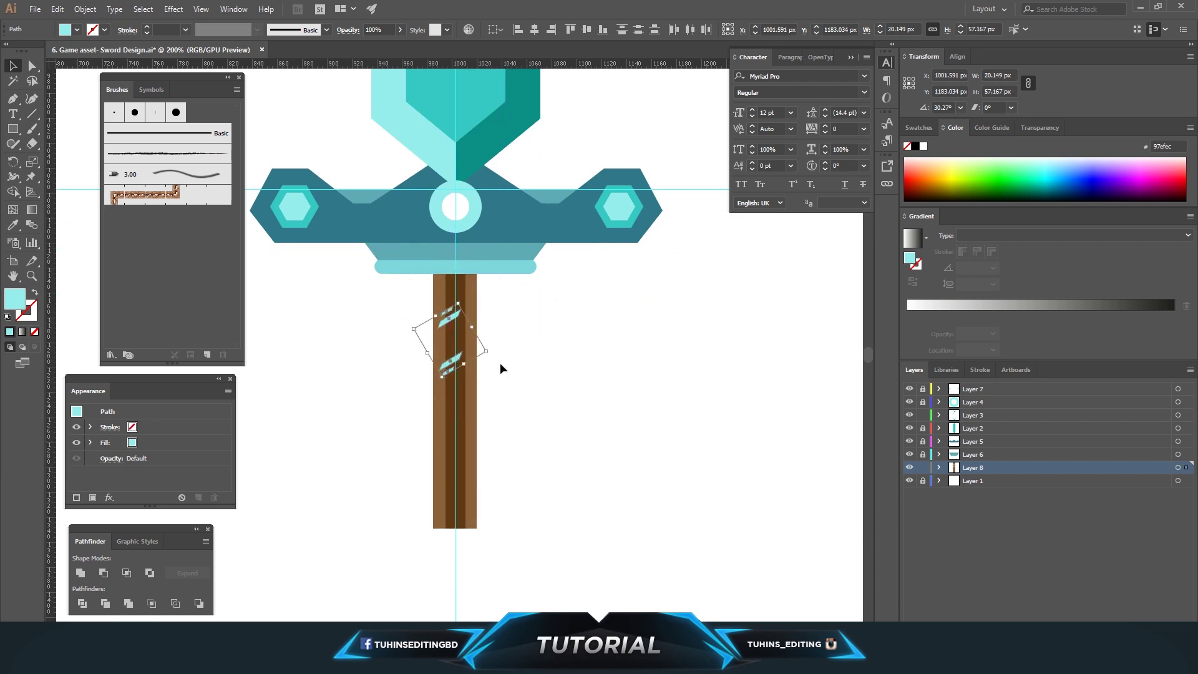
pyautogui.click(513, 368)
# - Paste another copy of the stripes lower down the handle
pyautogui.hotkey('ctrl', '=')
pyautogui.hotkey('ctrl', '=')
pyautogui.hotkey('ctrl', '=')
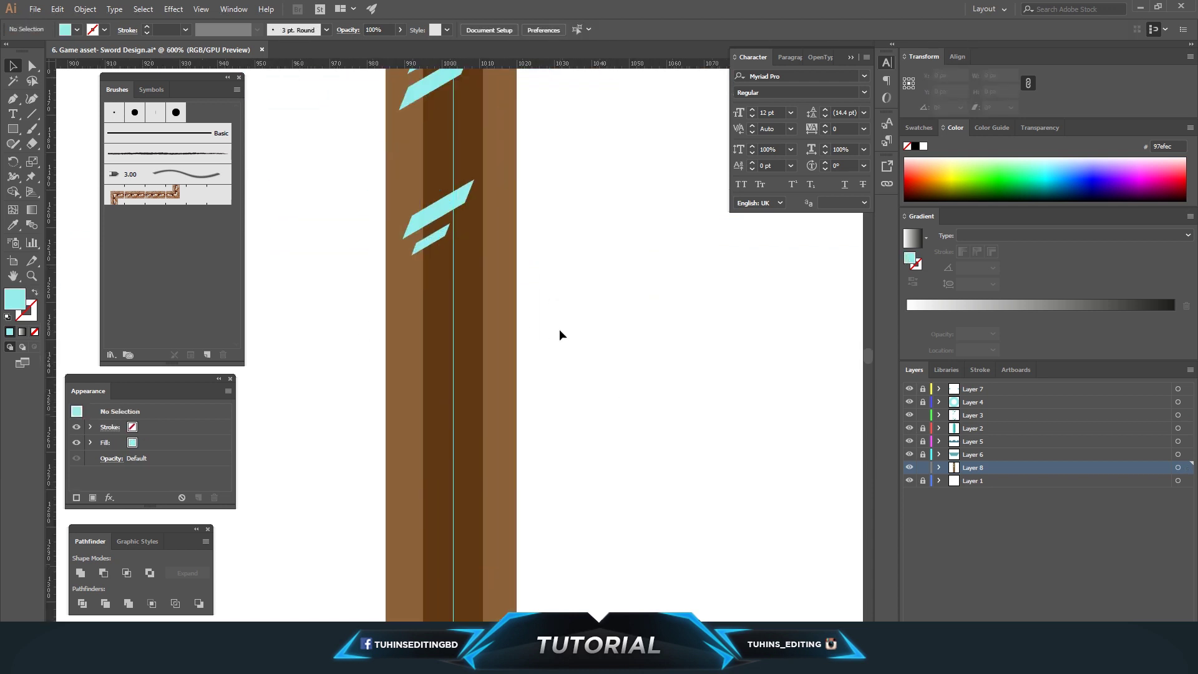
pyautogui.scroll(-1, 561, 330)
pyautogui.hotkey('ctrl', 'v')
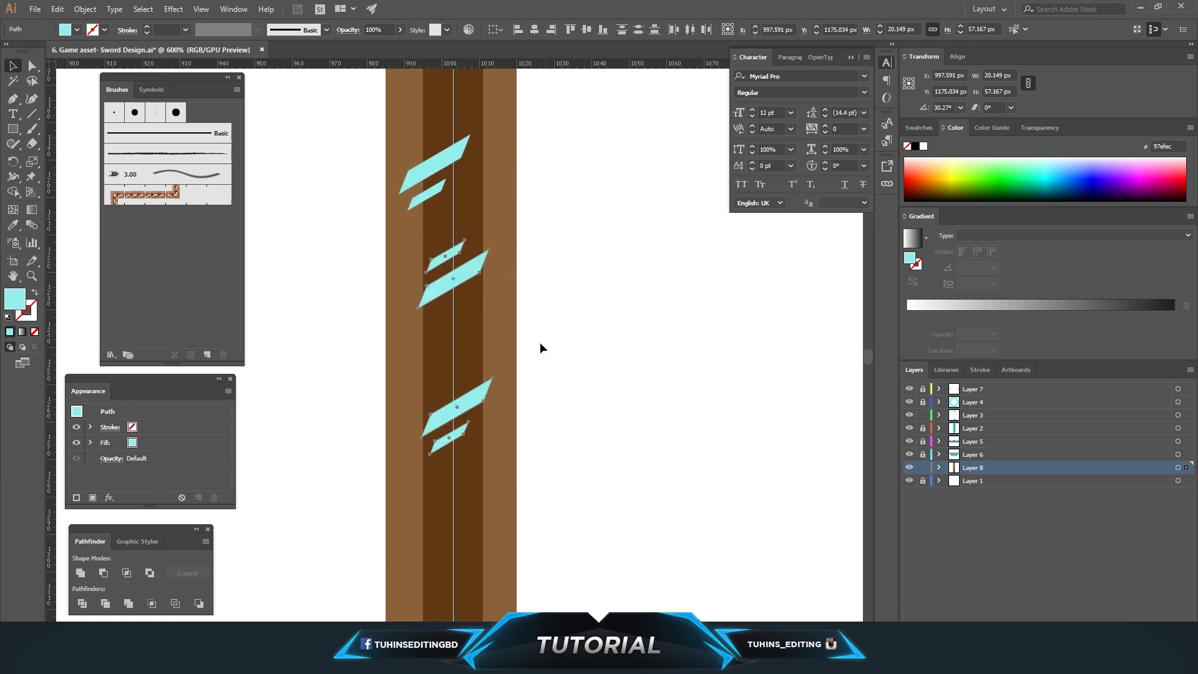
pyautogui.moveTo(540, 342); pyautogui.dragTo(486, 305)
pyautogui.scroll(-2, 557, 335)
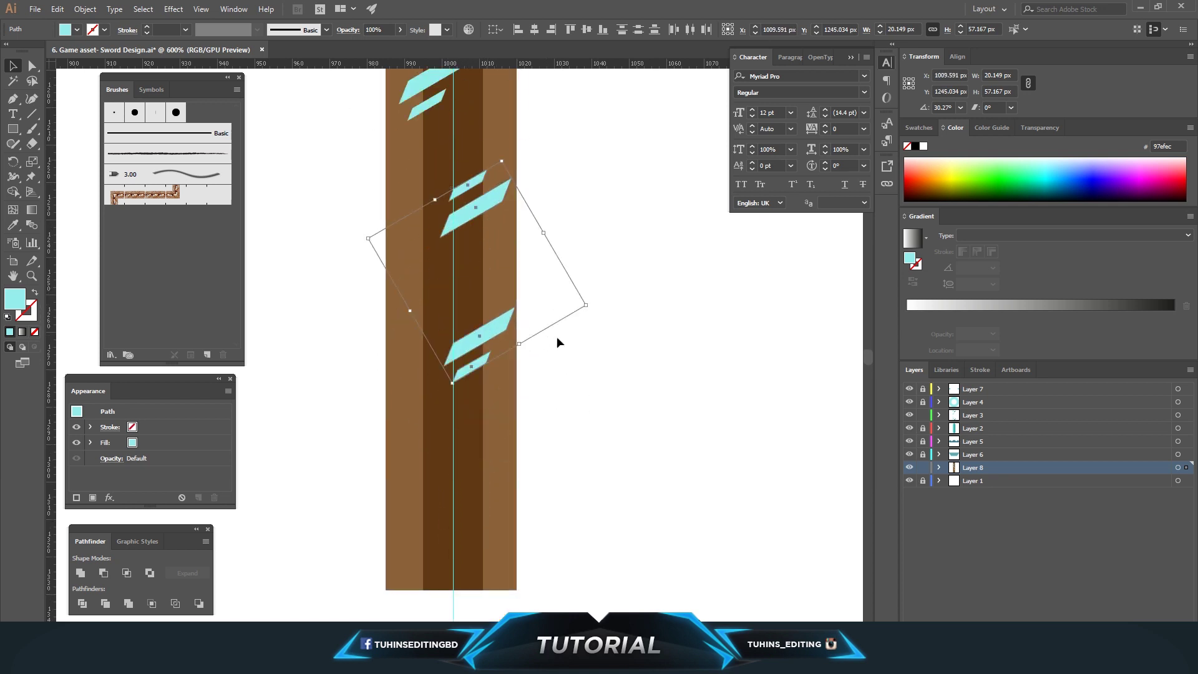
pyautogui.click(562, 339)
pyautogui.scroll(4, 561, 347)
# - Recolour all the handle stripes with the wood brown
pyautogui.click(454, 244)
pyautogui.keyDown('shift'); pyautogui.click(444, 315); pyautogui.keyUp('shift')
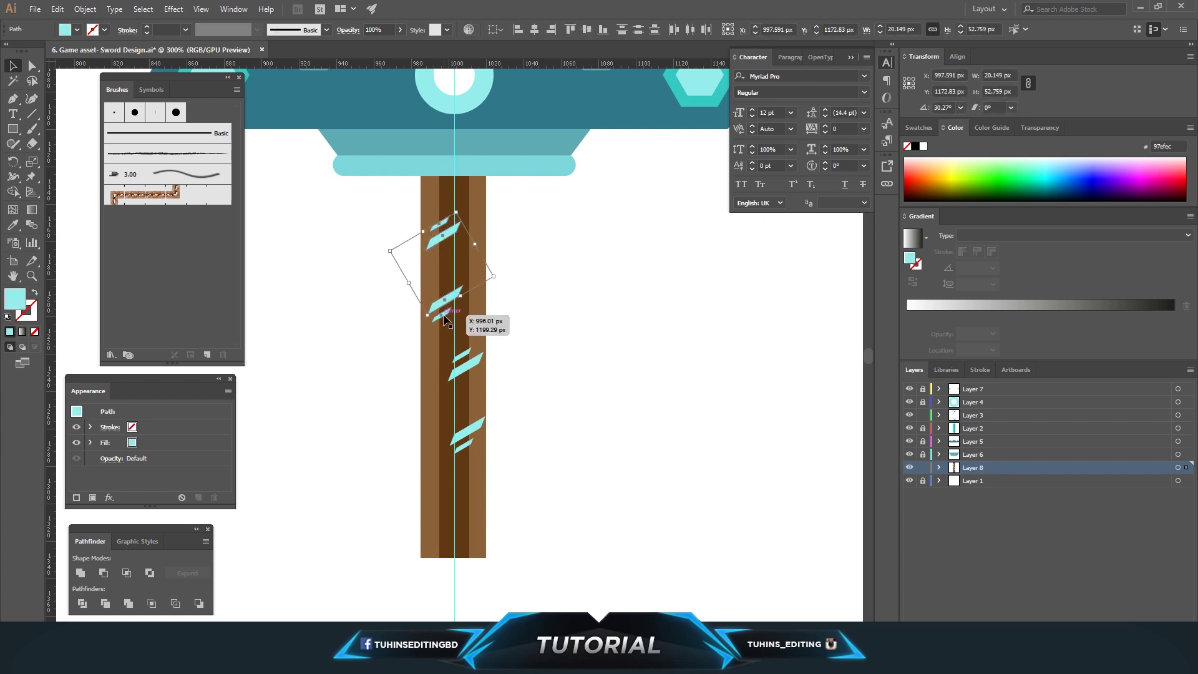
pyautogui.keyDown('shift'); pyautogui.click(461, 362); pyautogui.keyUp('shift')
pyautogui.keyDown('shift'); pyautogui.click(471, 431); pyautogui.keyUp('shift')
pyautogui.press('i')
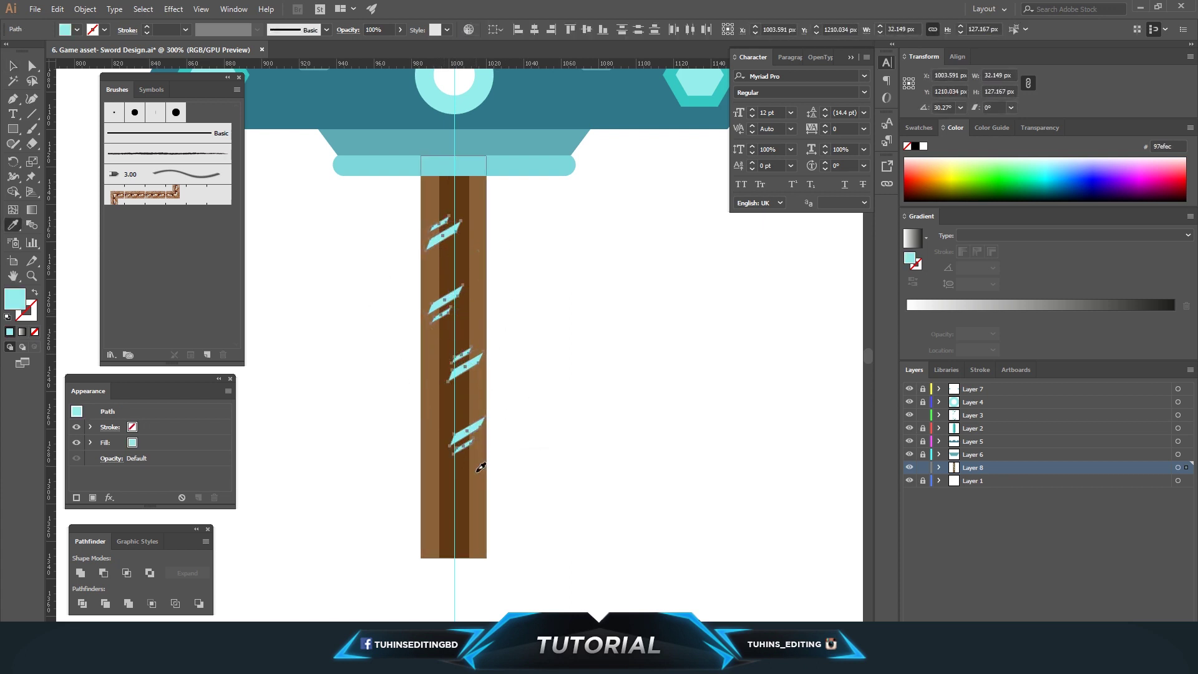
pyautogui.click(475, 486)
pyautogui.press('a')
pyautogui.click(623, 339)
# - Review the finished hilt and make Layer 7 the active layer
pyautogui.hotkey('ctrl', '-')
pyautogui.hotkey('ctrl', '-')
pyautogui.hotkey('ctrl', '+')
pyautogui.hotkey('ctrl', '+')
pyautogui.hotkey('ctrl', '+')
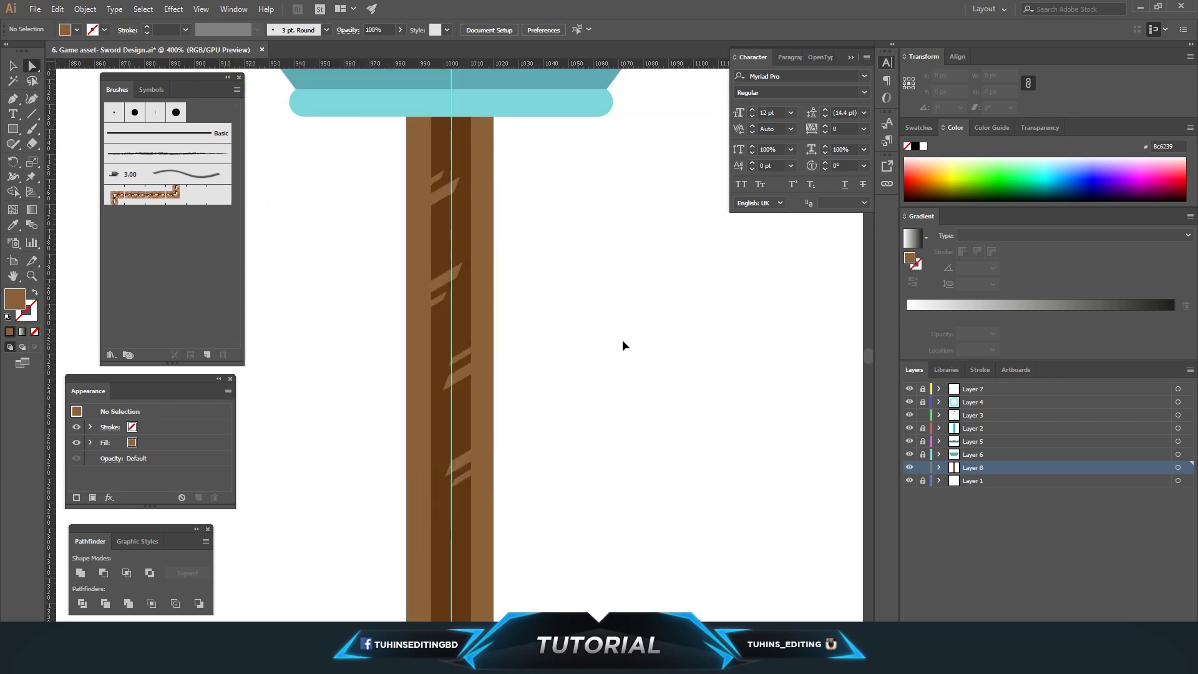
pyautogui.hotkey('ctrl', '+')
pyautogui.scroll(-5, 622, 344)
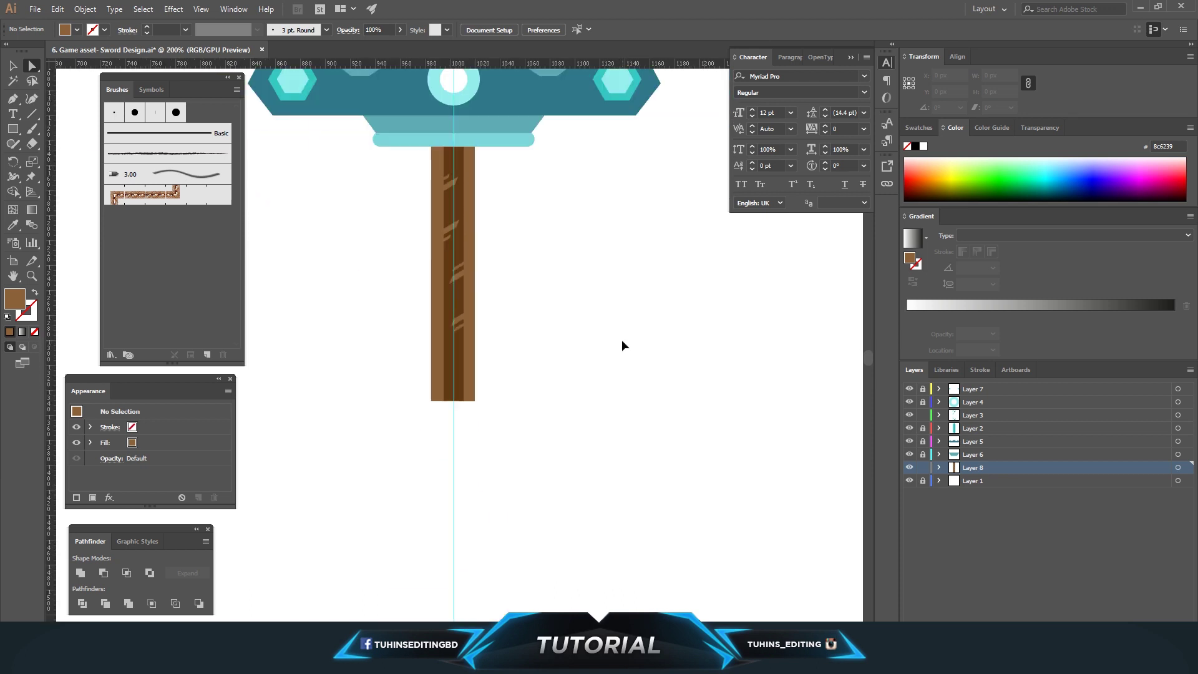
pyautogui.hotkey('ctrl', '-')
pyautogui.hotkey('ctrl', '-')
pyautogui.hotkey('ctrl', '-')
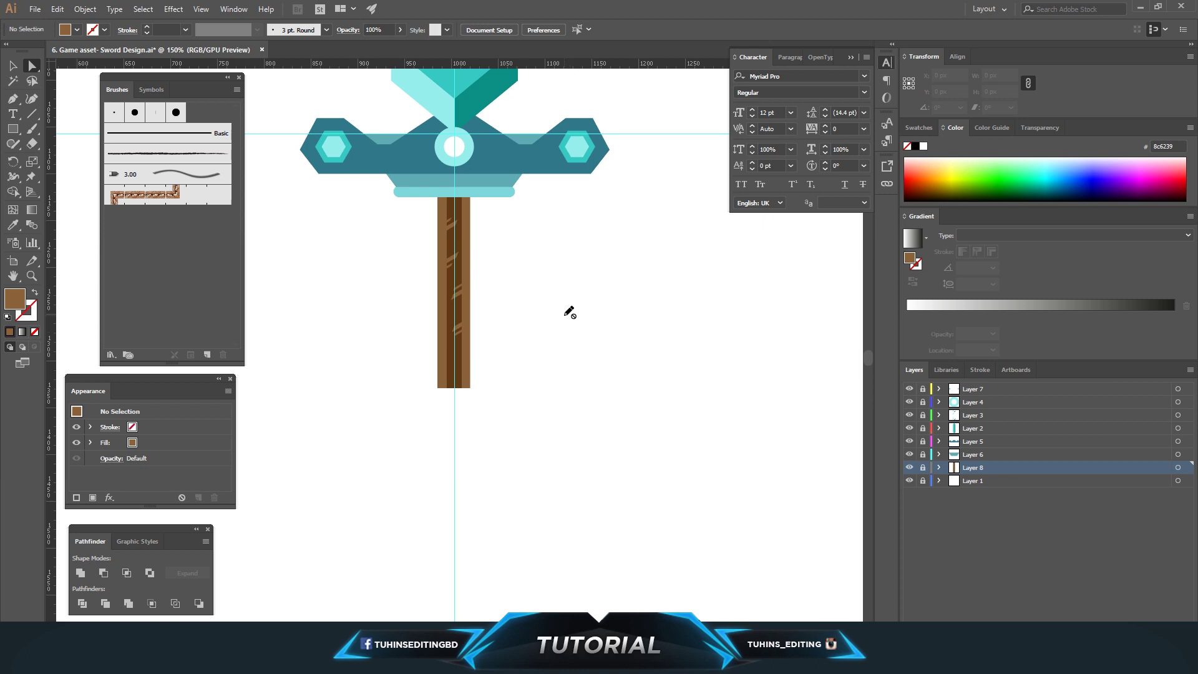
pyautogui.click(1014, 389)
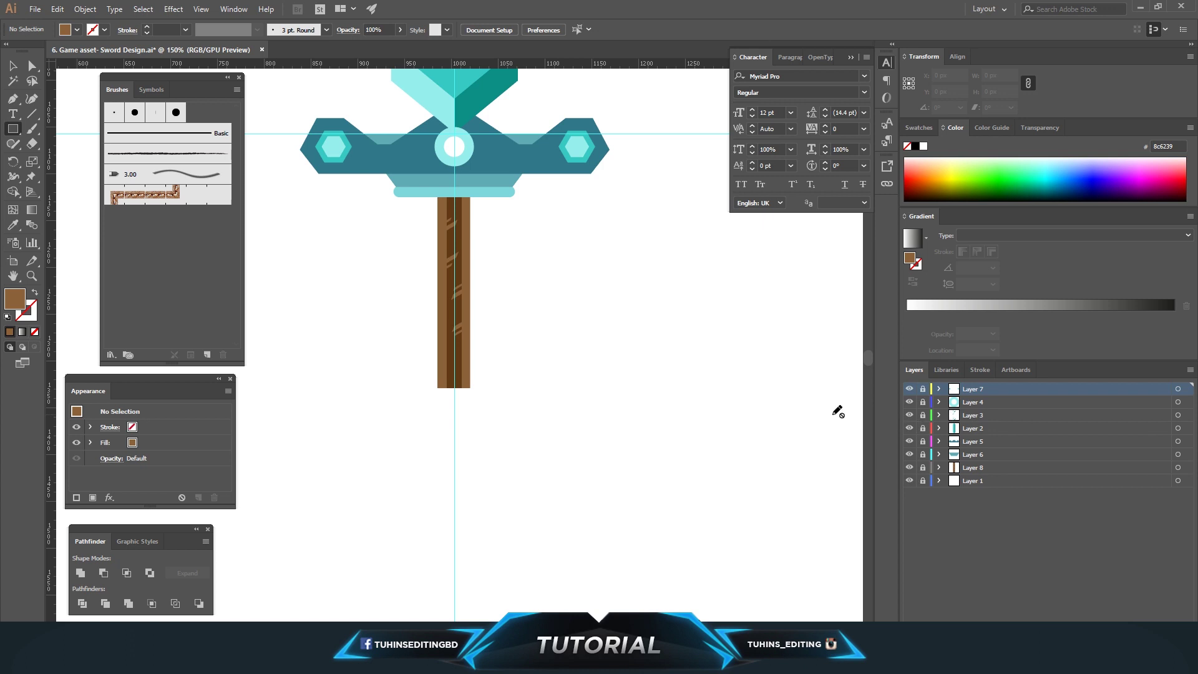
# - Draw an 84 px dark-teal square beside the sword with a smaller blade-teal square inside it
pyautogui.moveTo(588, 314); pyautogui.dragTo(668, 392)
pyautogui.press('i')
pyautogui.click(14, 67)
pyautogui.click(57, 9)
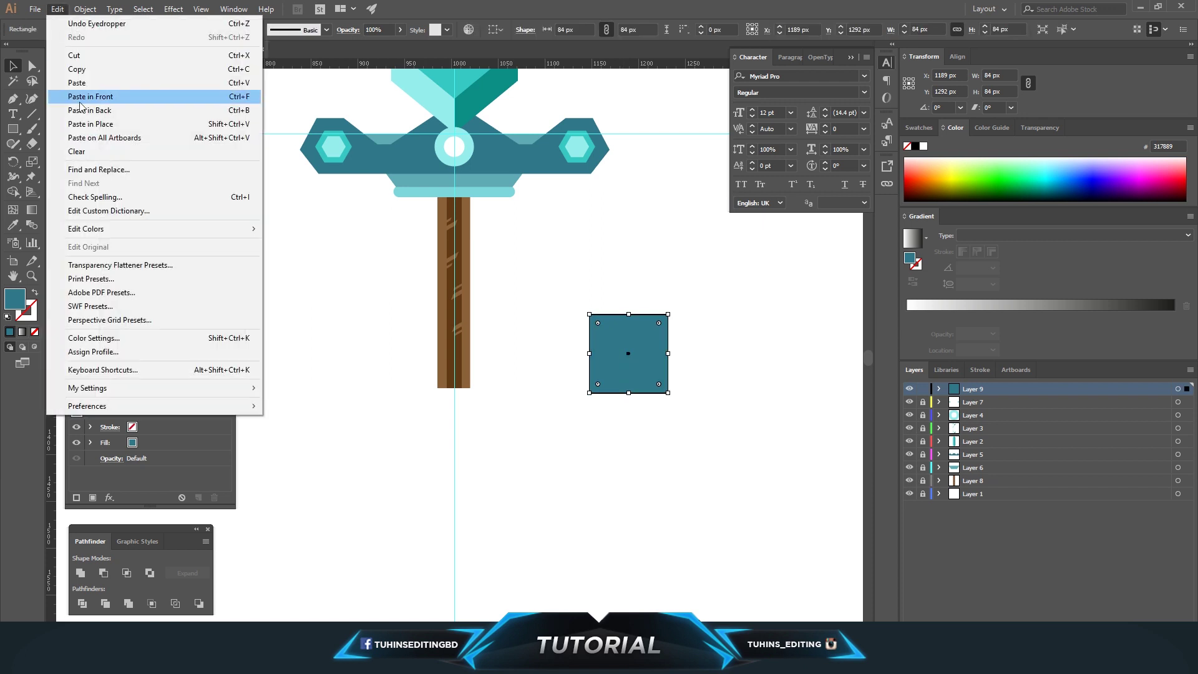
pyautogui.click(90, 123)
pyautogui.moveTo(668, 393); pyautogui.dragTo(660, 384)
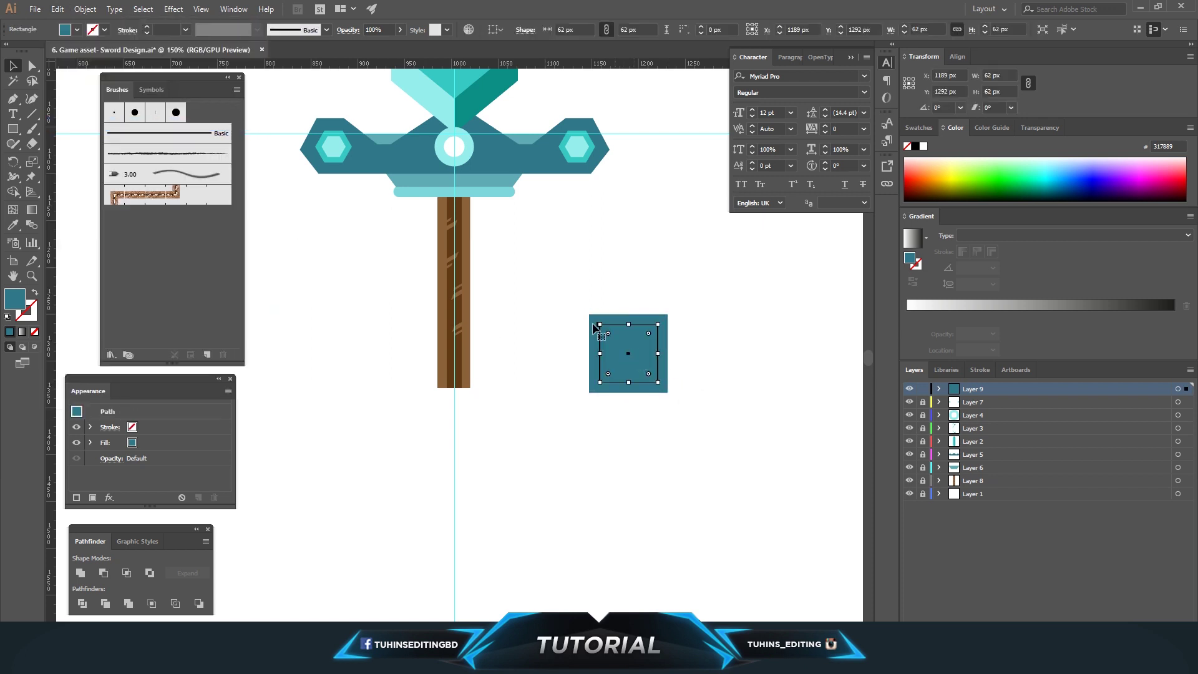
pyautogui.press('i')
pyautogui.scroll(3, 516, 207)
pyautogui.click(685, 440)
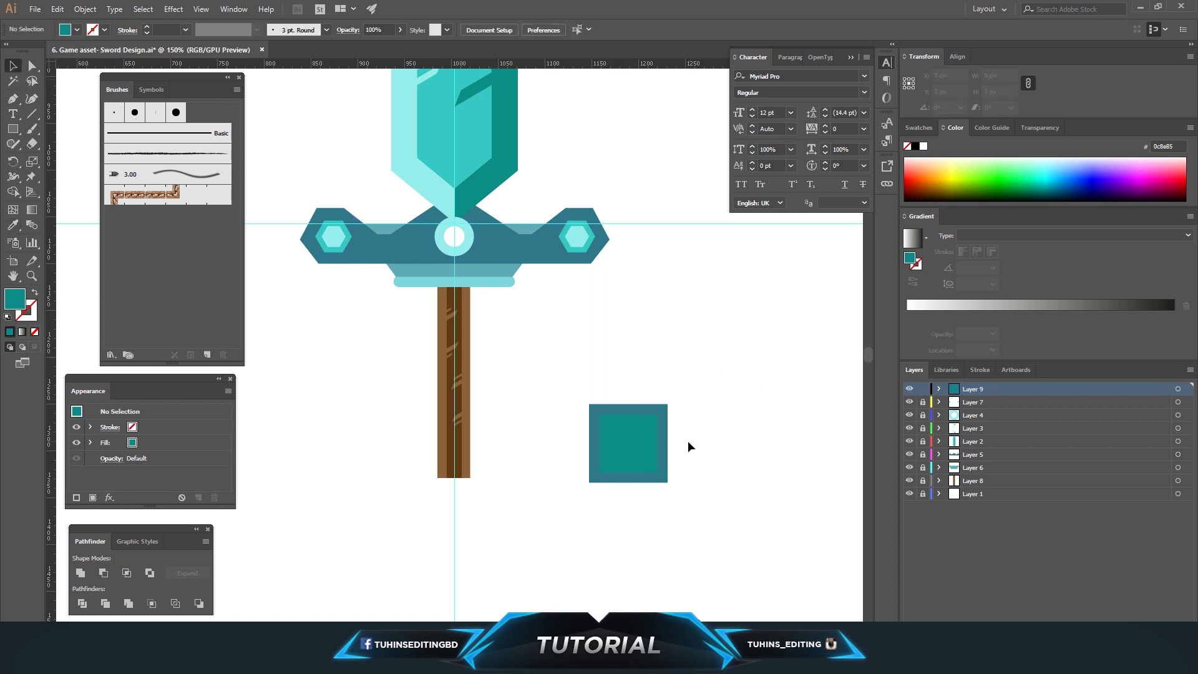
# - Move the inner teal square up and left and shrink it to 30 px
pyautogui.moveTo(685, 439); pyautogui.dragTo(564, 396)
pyautogui.scroll(3, 564, 397)
pyautogui.click(36, 71)
pyautogui.click(485, 415)
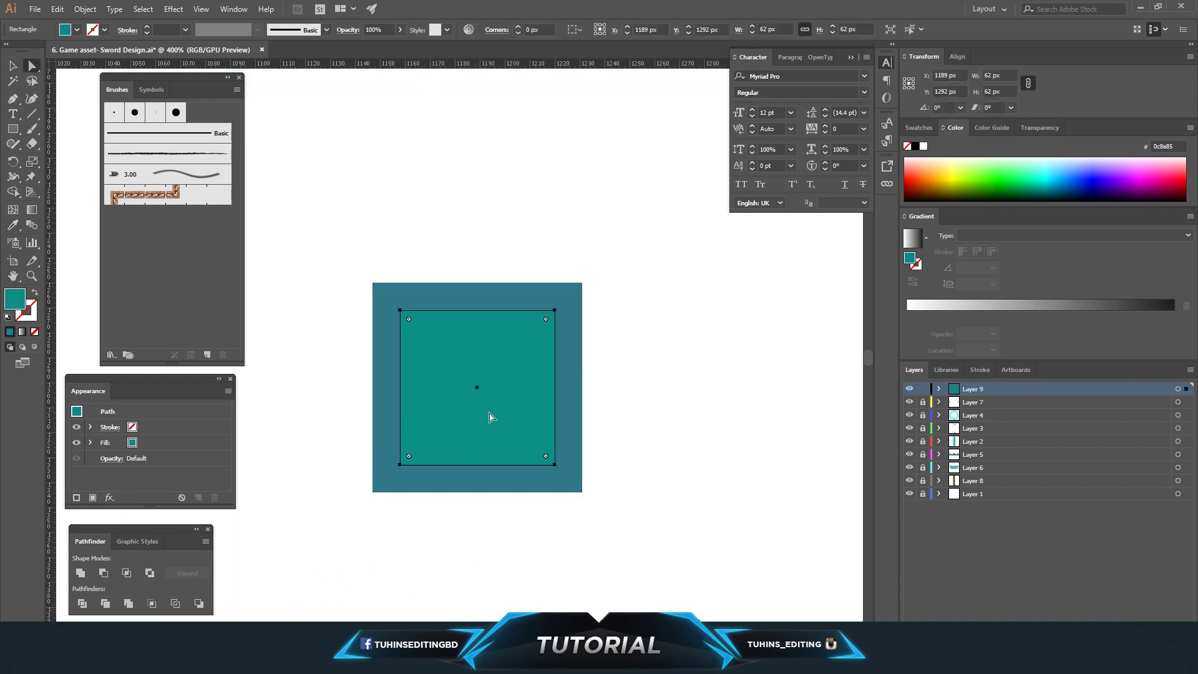
pyautogui.click(17, 70)
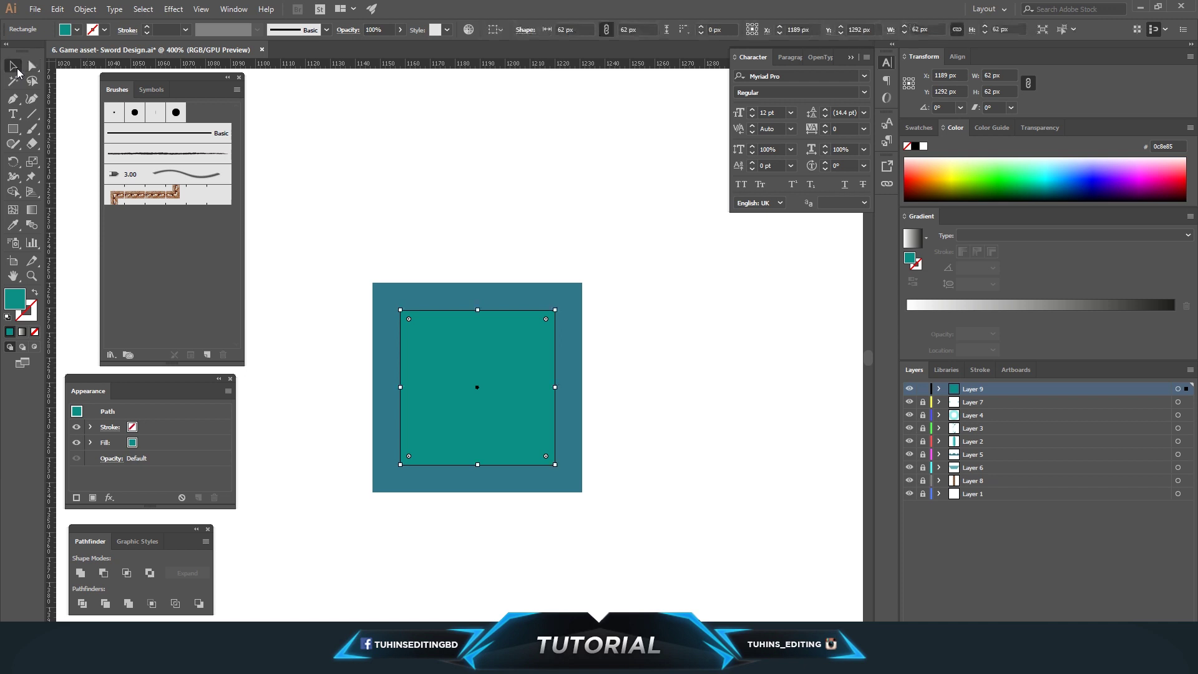
pyautogui.moveTo(562, 403); pyautogui.dragTo(497, 412)
pyautogui.moveTo(401, 312)
pyautogui.mouseDown()
pyautogui.moveTo(474, 393)
pyautogui.moveTo(461, 358)
pyautogui.moveTo(499, 399)
pyautogui.moveTo(457, 439)
pyautogui.moveTo(432, 354)
pyautogui.moveTo(443, 346)
pyautogui.mouseUp()
pyautogui.keyDown('shift'); pyautogui.click(517, 443); pyautogui.keyUp('shift')
pyautogui.hotkey('ctrl', 'z')
pyautogui.hotkey('ctrl', 'z')
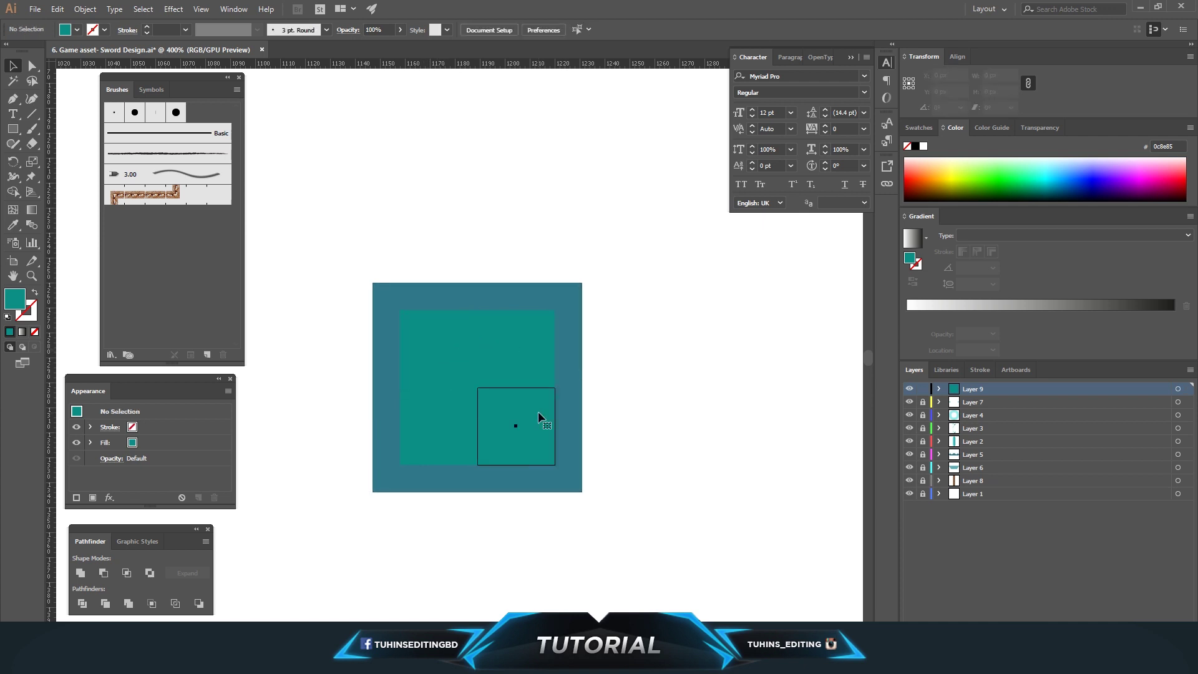
pyautogui.hotkey('ctrl', '-')
pyautogui.hotkey('ctrl', 'shift', 'z')
pyautogui.hotkey('ctrl', '-')
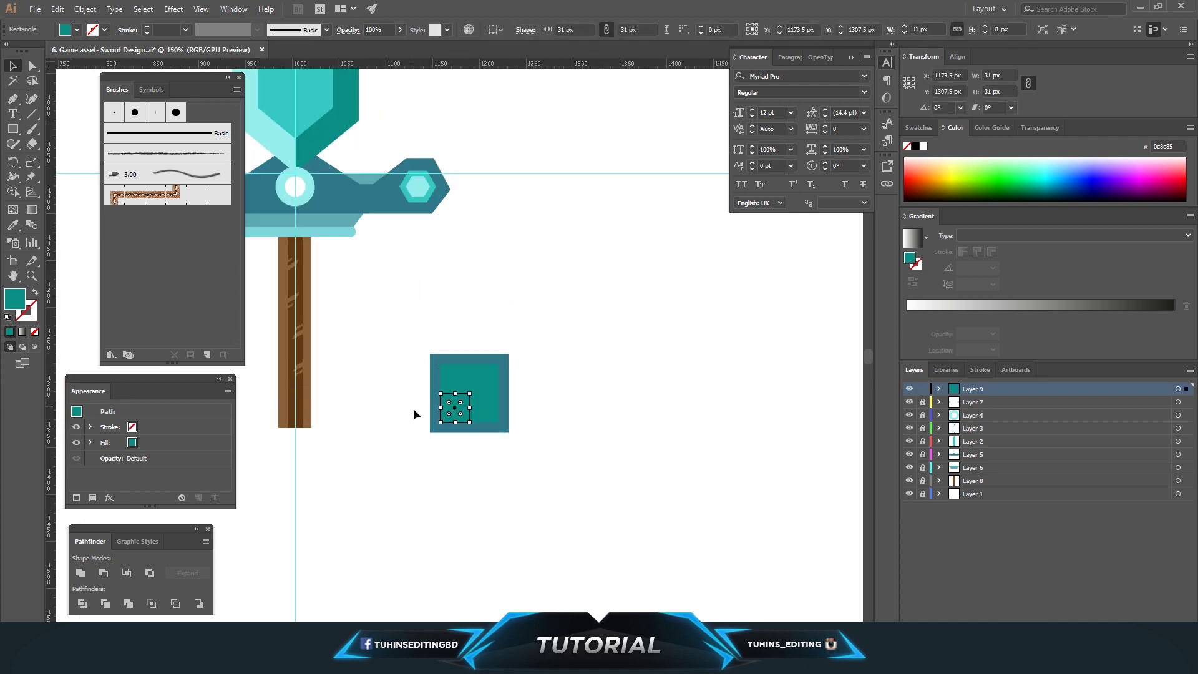
# - Recolour the small squares light teal and dark teal, then select the inner teal square
pyautogui.press('i')
pyautogui.click(301, 134)
pyautogui.press('a')
pyautogui.click(471, 396)
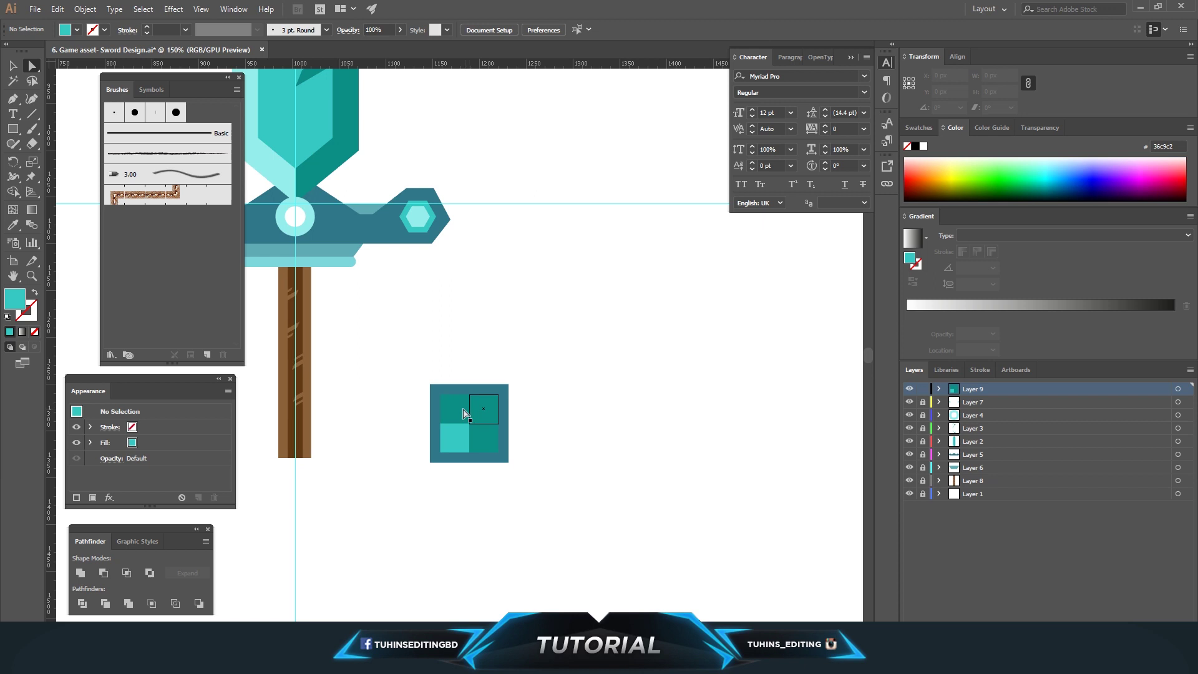
pyautogui.scroll(2, 450, 350)
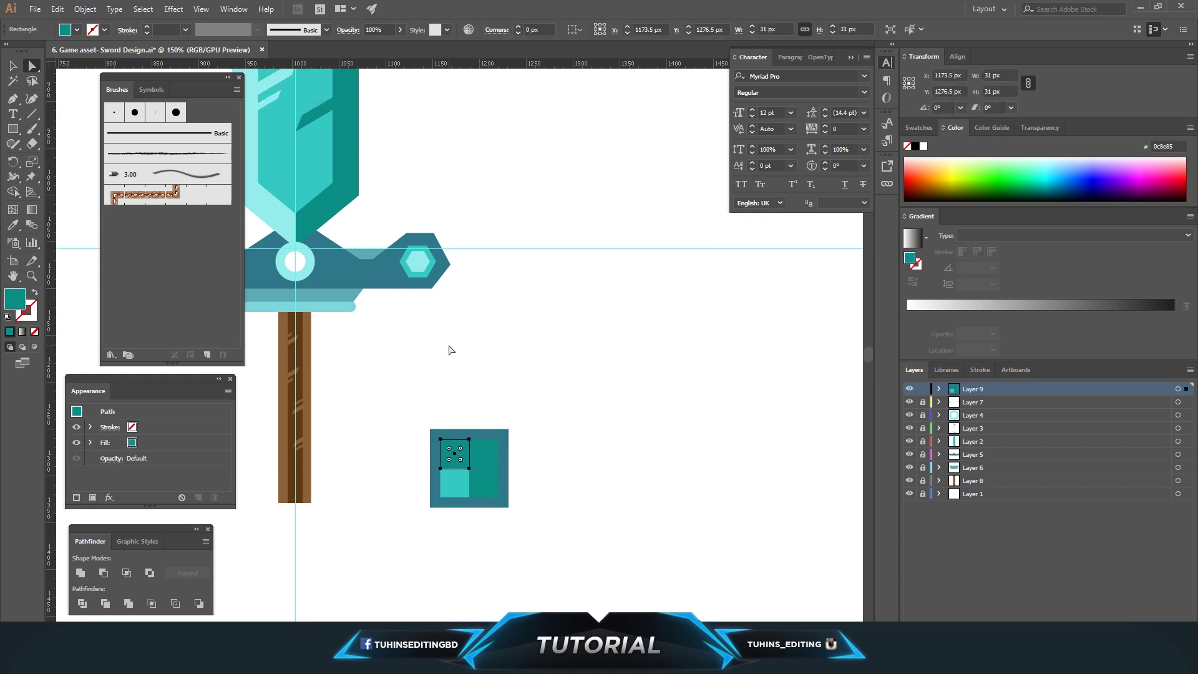
pyautogui.click(531, 383)
pyautogui.hotkey('ctrl', 'z')
pyautogui.hotkey('ctrl', 'z')
pyautogui.hotkey('ctrl', 'shift', 'z')
pyautogui.hotkey('ctrl', 'shift', 'a')
pyautogui.click(484, 484)
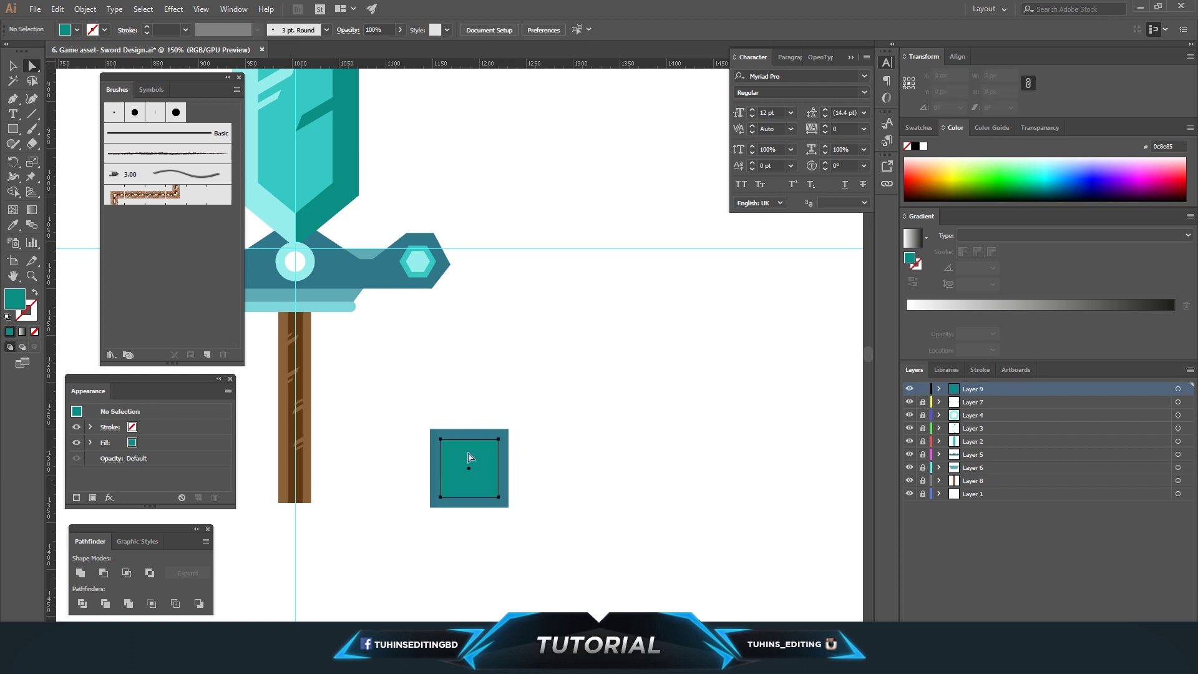
pyautogui.hotkey('ctrl', '=')
pyautogui.hotkey('ctrl', '=')
pyautogui.hotkey('ctrl', '=')
pyautogui.hotkey('ctrl', '=')
# - Pen-draw a triangle from the square's top corners to its centre and reflect it for the bottom
pyautogui.press('p')
pyautogui.click(337, 231)
pyautogui.click(453, 347)
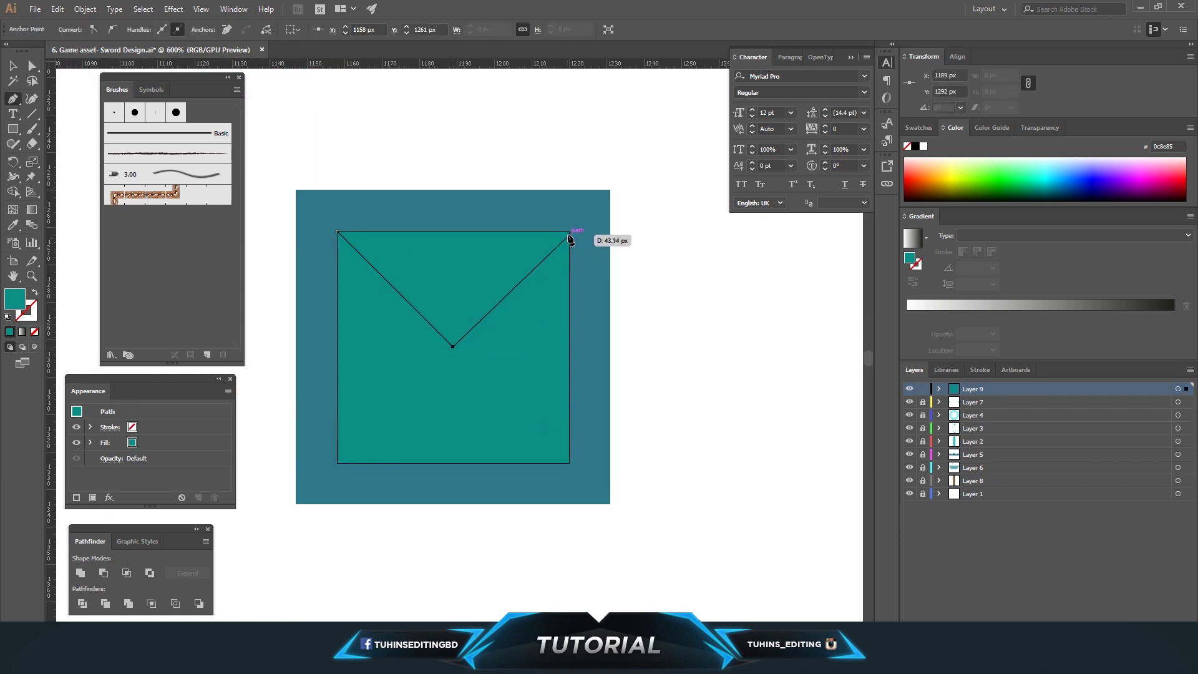
pyautogui.click(569, 231)
pyautogui.click(32, 65)
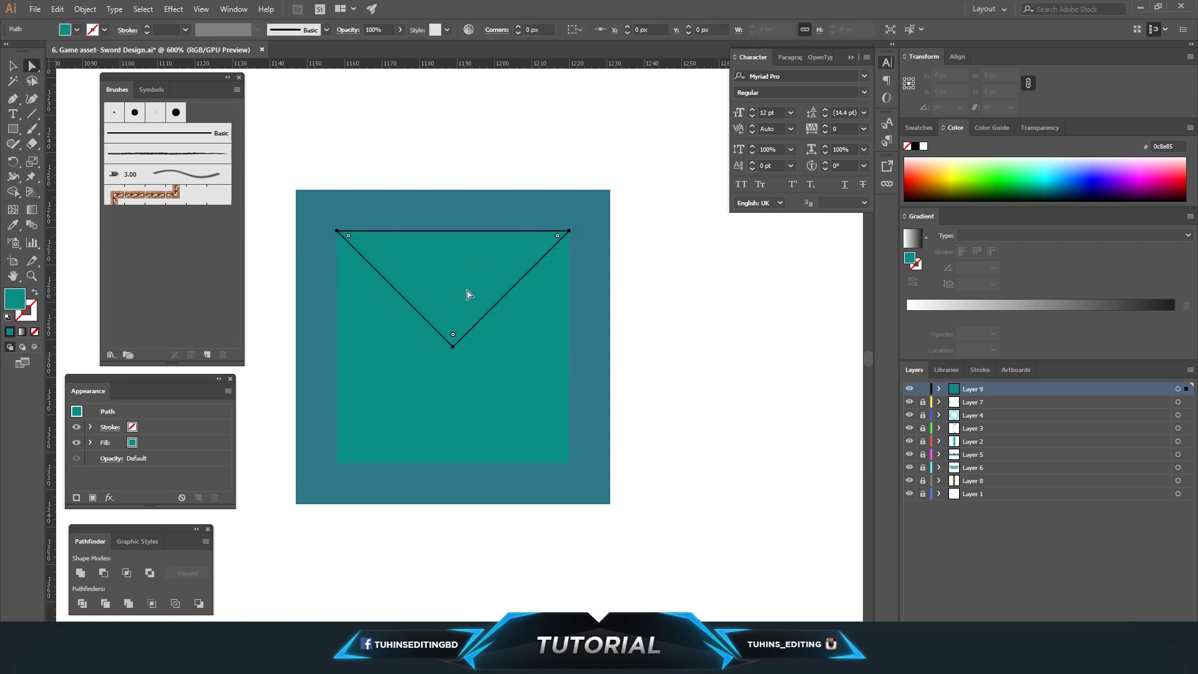
pyautogui.moveTo(492, 287); pyautogui.dragTo(492, 346)
pyautogui.click(114, 9)
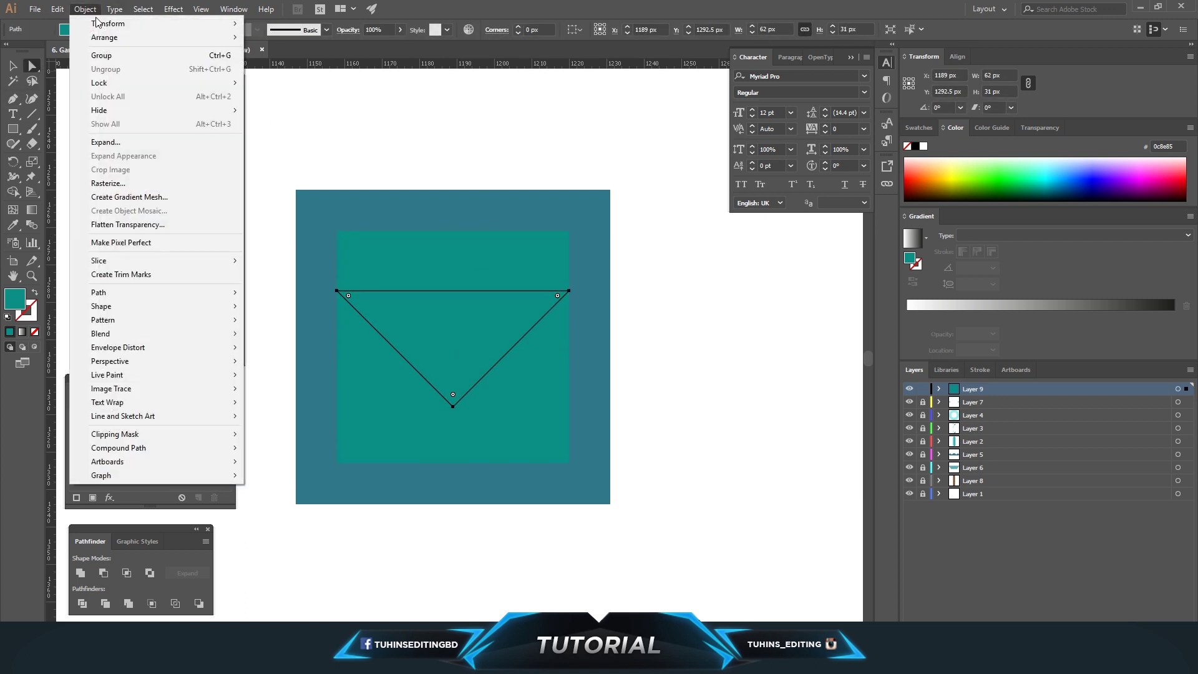
pyautogui.click(360, 110)
pyautogui.press('Return')
pyautogui.moveTo(498, 372); pyautogui.dragTo(473, 402)
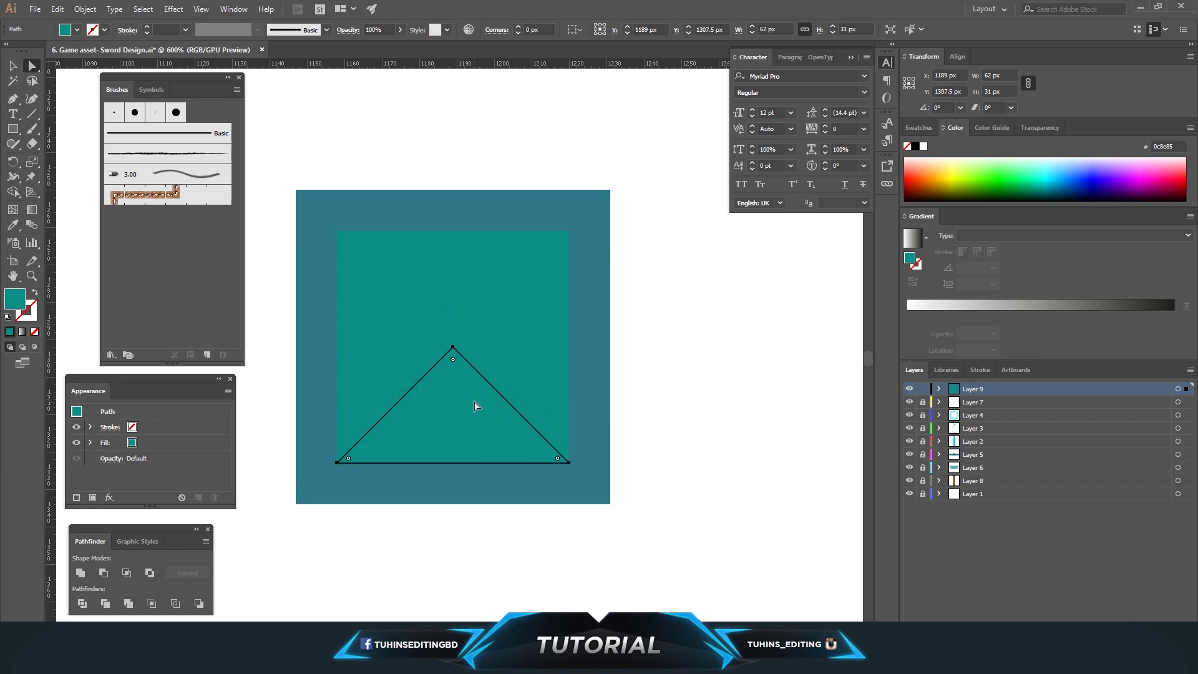
# - Colour the triangle light cyan and duplicate the upper and lower triangles
pyautogui.hotkey('ctrl', 'z')
pyautogui.hotkey('ctrl', 'z')
pyautogui.hotkey('ctrl', '-')
pyautogui.hotkey('ctrl', '-')
pyautogui.hotkey('ctrl', '-')
pyautogui.scroll(3, 456, 345)
pyautogui.press('i')
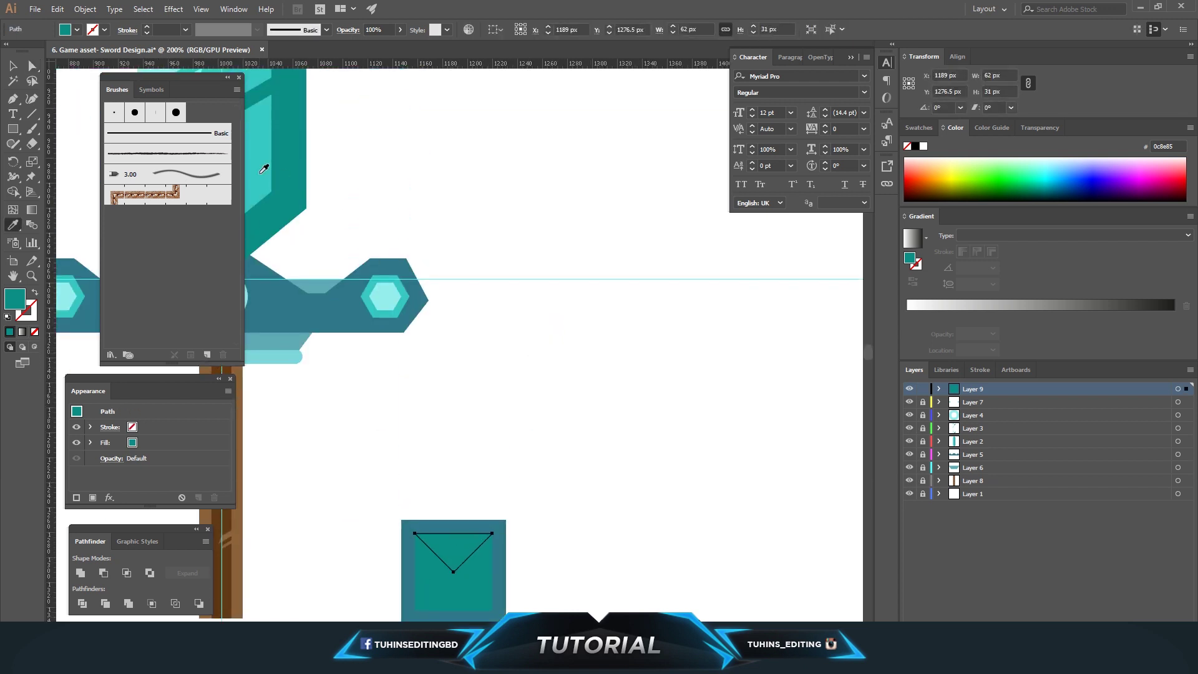
pyautogui.click(259, 174)
pyautogui.click(29, 66)
pyautogui.keyDown('shift'); pyautogui.click(476, 524); pyautogui.keyUp('shift')
pyautogui.hotkey('ctrl', 'c')
pyautogui.hotkey('ctrl', 'v')
# - Rotate the duplicated triangles 90° and place them inside the square as side facets
pyautogui.click(85, 8)
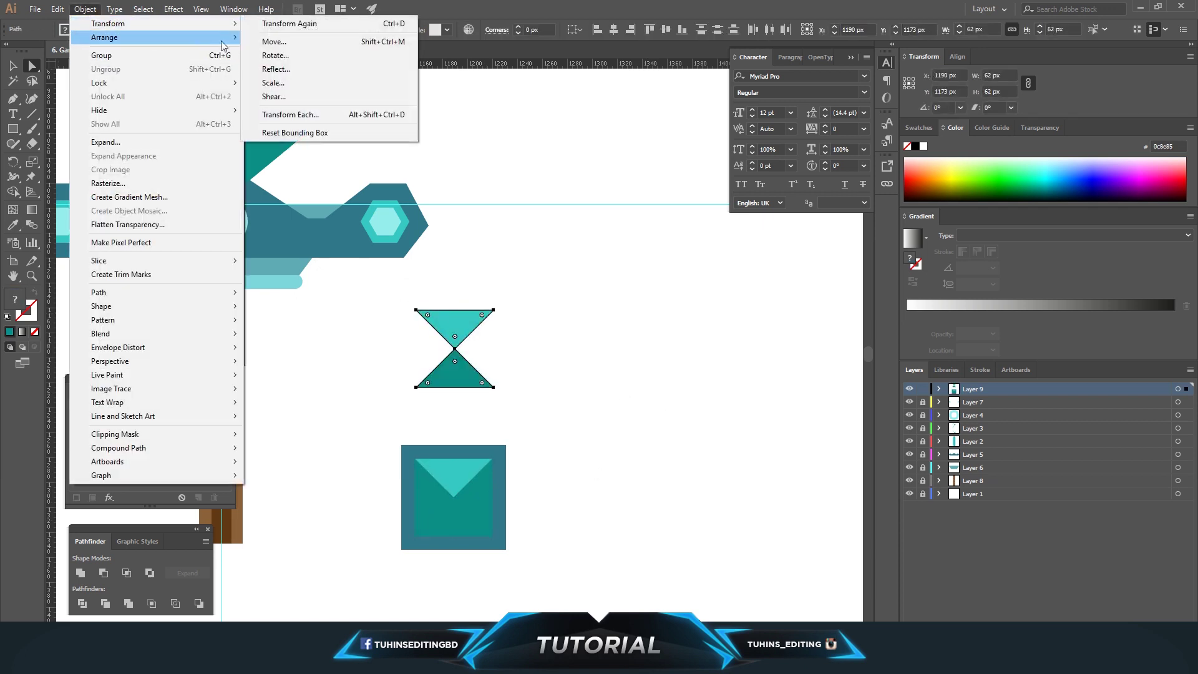
pyautogui.click(274, 50)
pyautogui.write('90')
pyautogui.press('Return')
pyautogui.moveTo(490, 356); pyautogui.dragTo(492, 505)
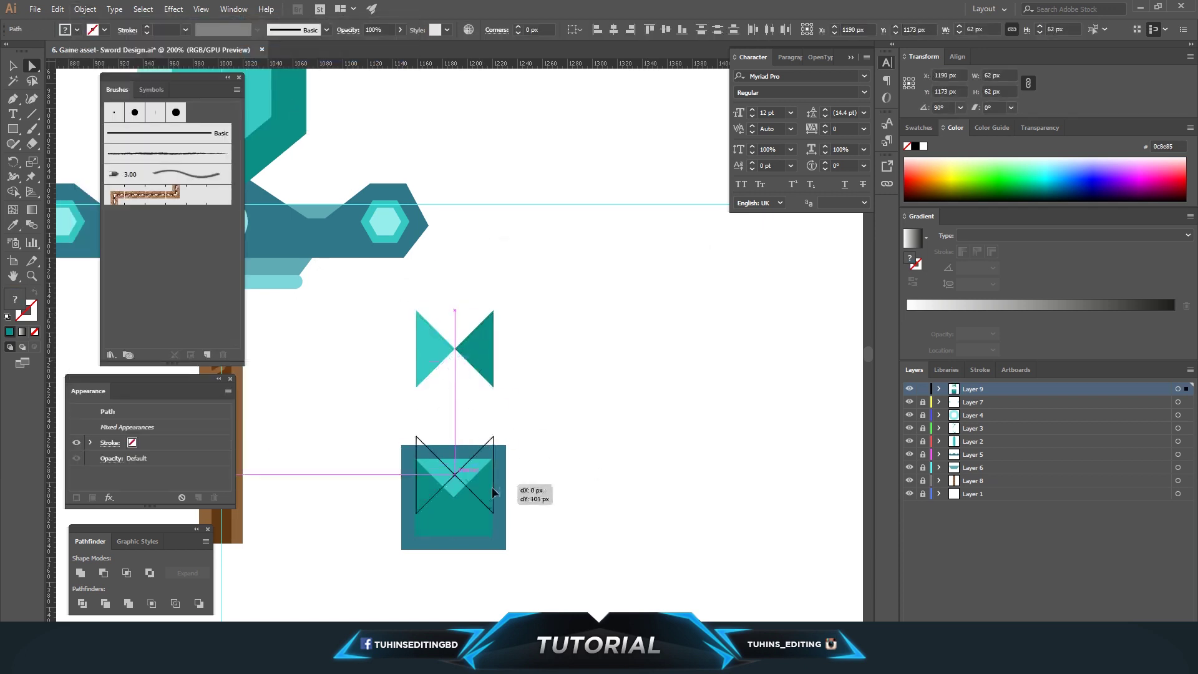
pyautogui.click(549, 484)
pyautogui.scroll(-3, 549, 485)
pyautogui.hotkey('ctrl', 'z')
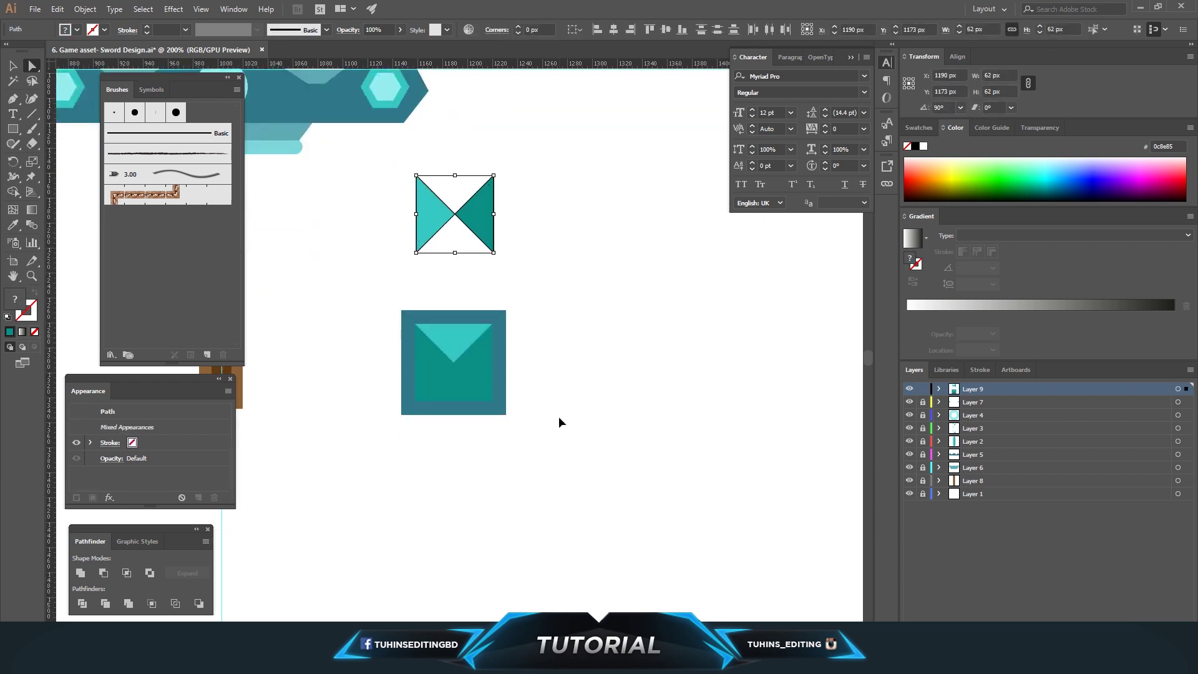
pyautogui.hotkey('ctrl', '+')
pyautogui.moveTo(525, 219); pyautogui.dragTo(526, 501)
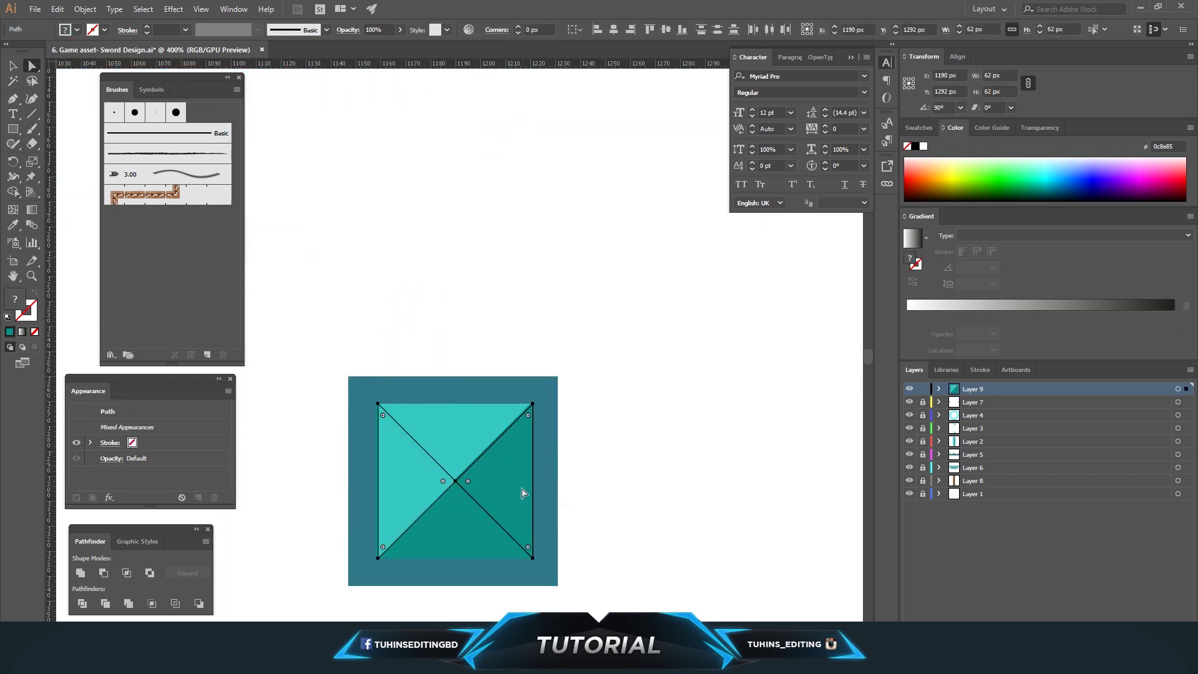
pyautogui.click(602, 479)
# - Give the top triangle facet a lighter cyan
pyautogui.press('p')
pyautogui.hotkey('ctrl', '-')
pyautogui.hotkey('ctrl', '-')
pyautogui.hotkey('ctrl', '-')
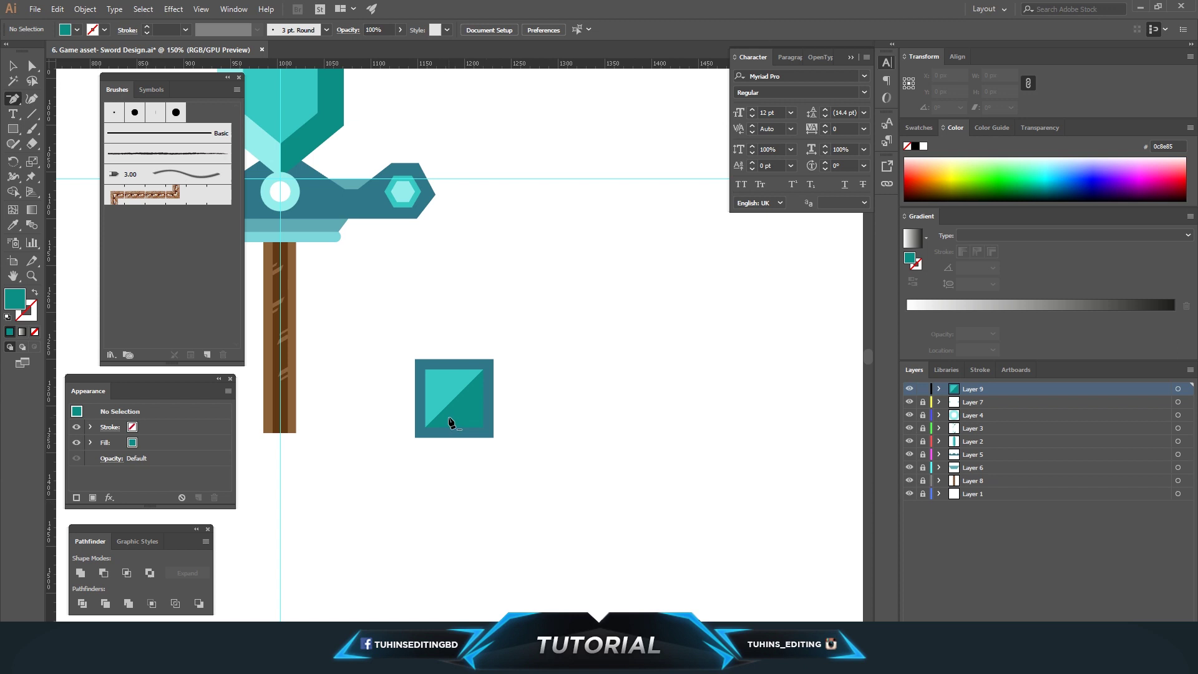
pyautogui.click(436, 401)
pyautogui.scroll(3, 480, 326)
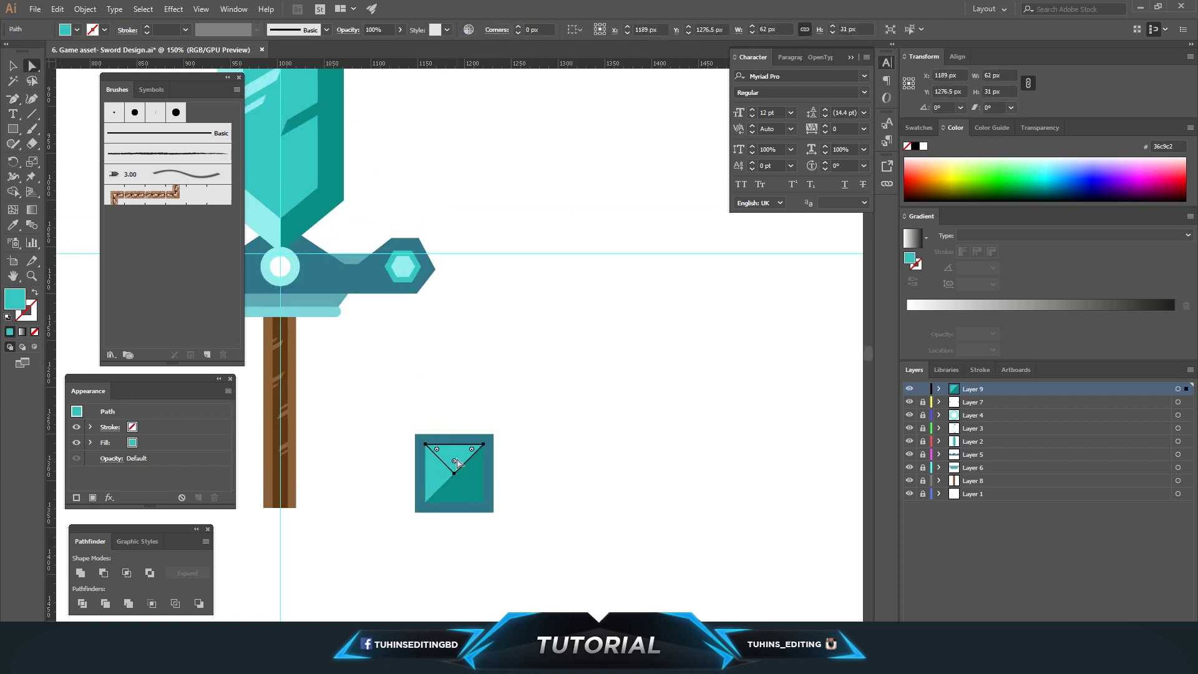
pyautogui.press('i')
pyautogui.click(402, 267)
pyautogui.scroll(-2, 457, 456)
pyautogui.press('a')
pyautogui.click(496, 415)
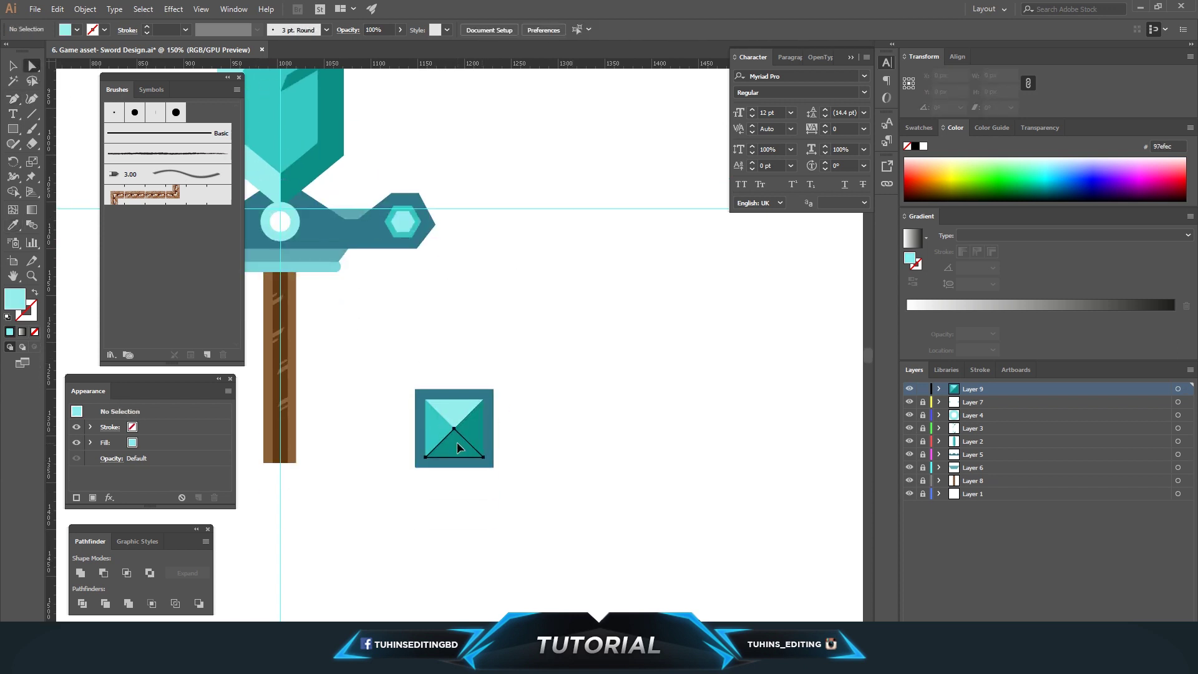
# - Give the bottom facet a slightly different teal in the Color Picker
pyautogui.click(457, 447)
pyautogui.press('i')
pyautogui.click(433, 427)
pyautogui.doubleClick(15, 299)
pyautogui.click(681, 381)
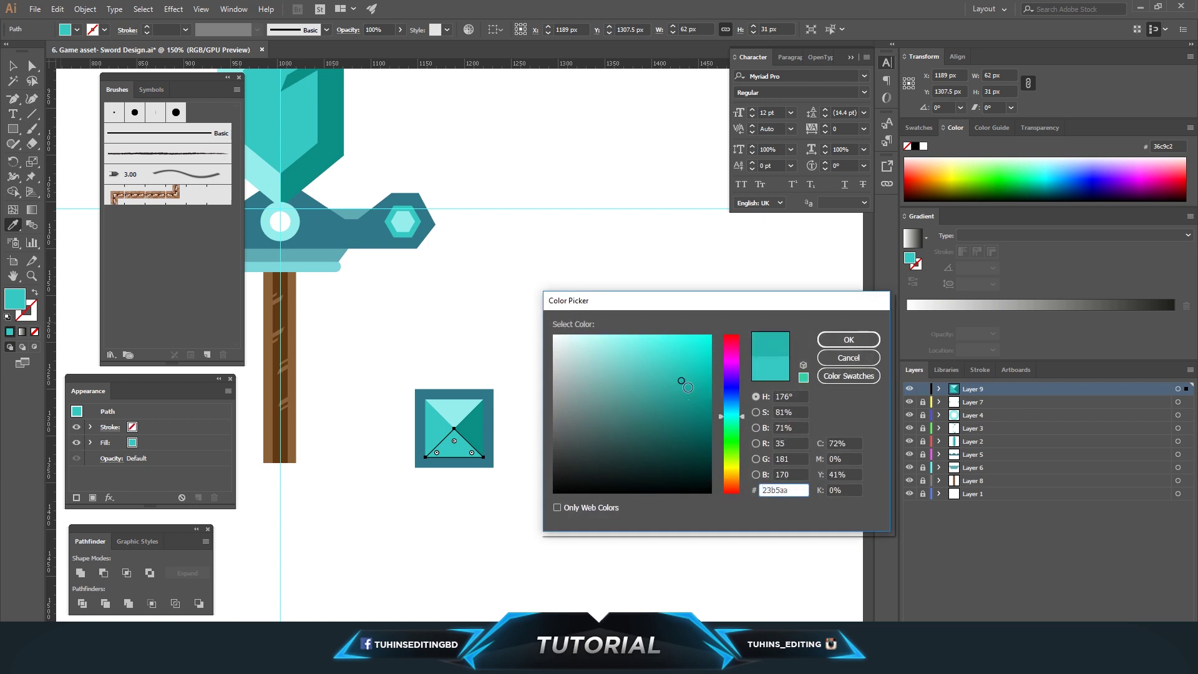
pyautogui.click(837, 339)
pyautogui.press('a')
pyautogui.click(604, 400)
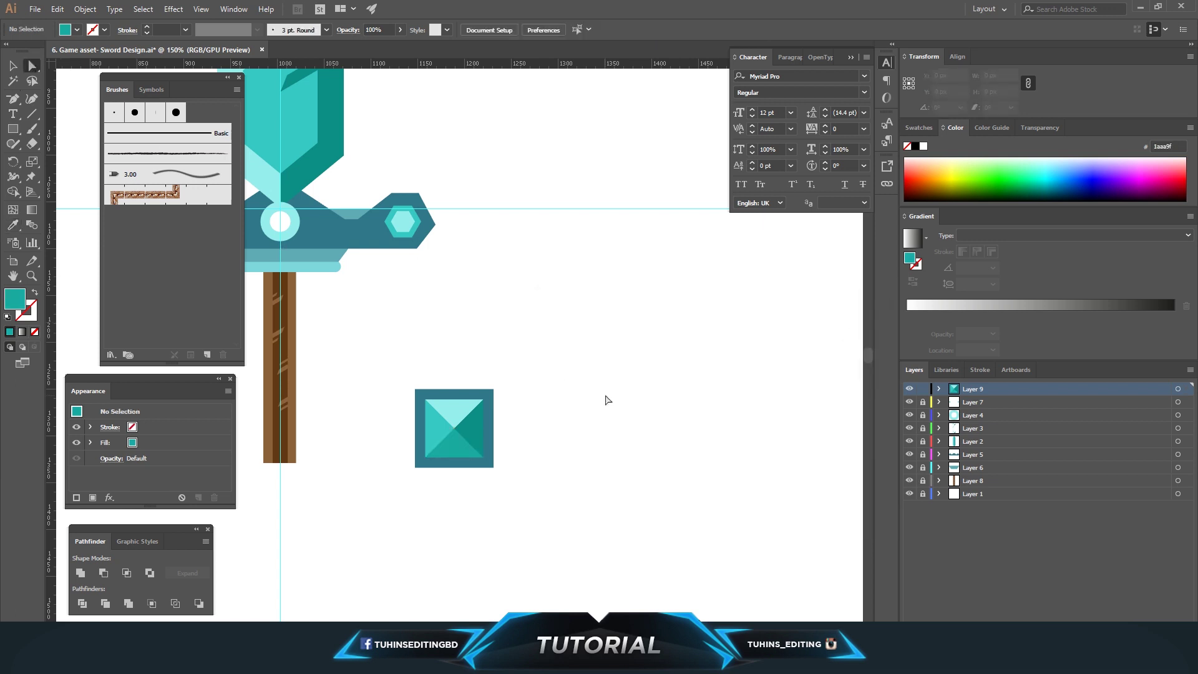
pyautogui.scroll(-2, 578, 391)
pyautogui.scroll(-2, 578, 391)
pyautogui.hotkey('ctrl', '+')
pyautogui.hotkey('ctrl', '+')
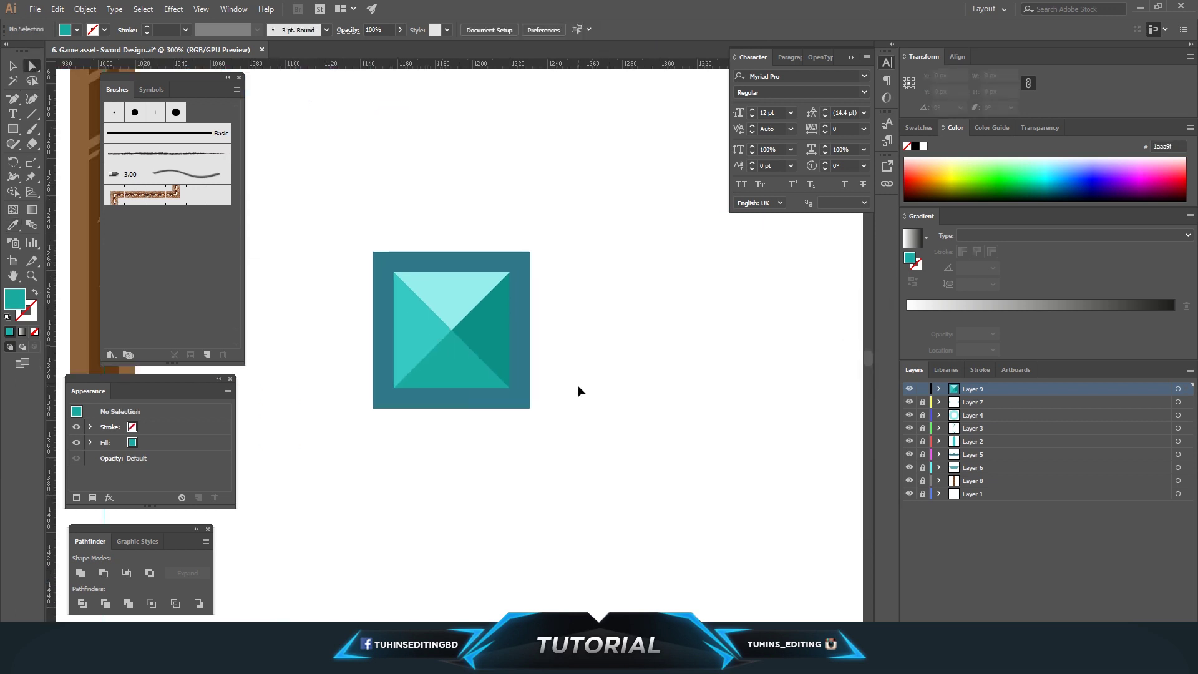
pyautogui.hotkey('ctrl', '+')
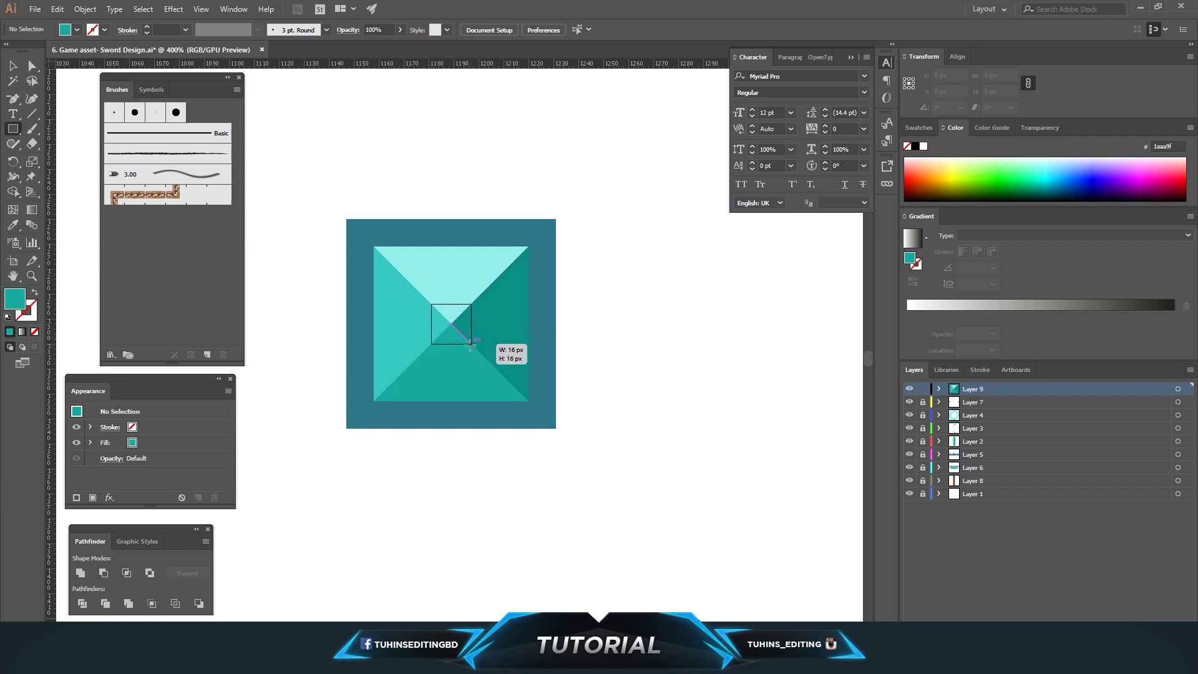
# - Add a 16 px white (#ffffff) square at the gem's centre
pyautogui.moveTo(470, 343); pyautogui.dragTo(470, 344)
pyautogui.press('i')
pyautogui.click(416, 284)
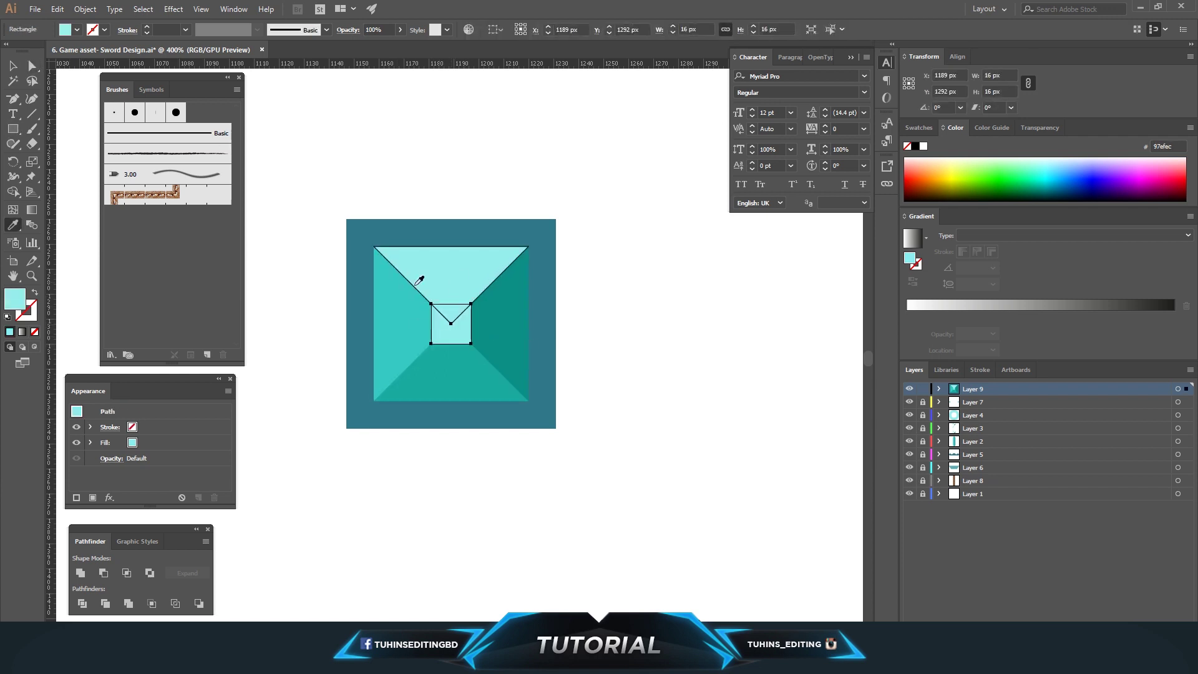
pyautogui.doubleClick(24, 301)
pyautogui.write('ffffff')
pyautogui.click(842, 340)
pyautogui.click(33, 66)
pyautogui.press('v')
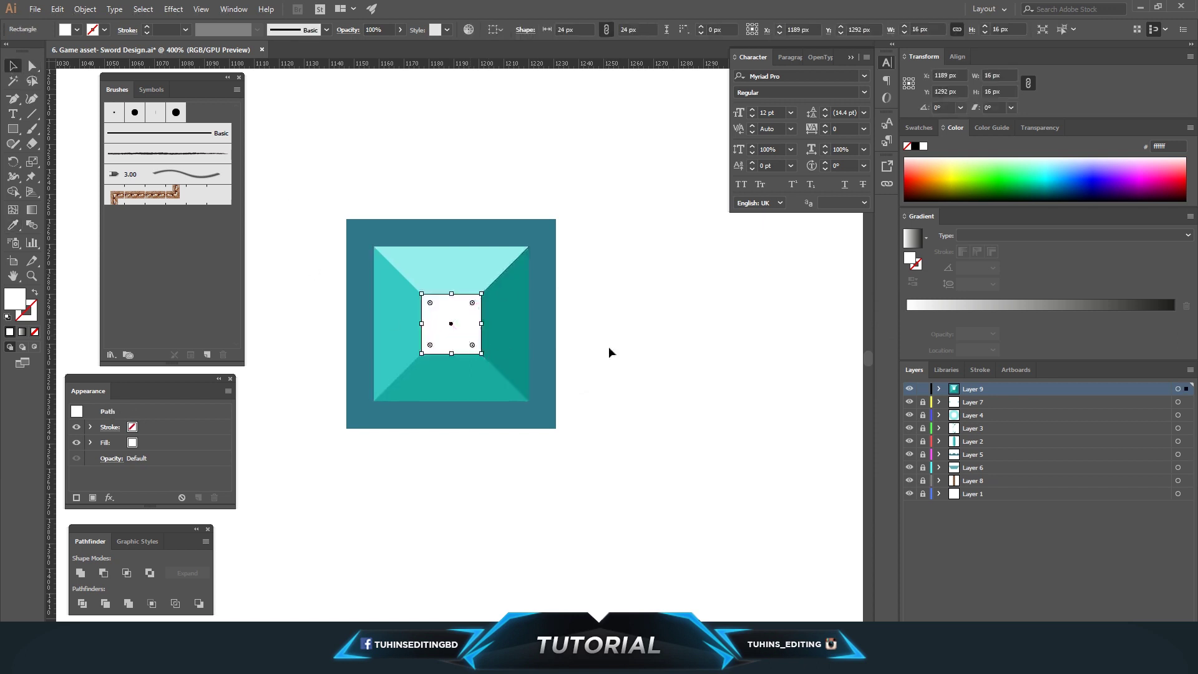
pyautogui.click(609, 350)
pyautogui.hotkey('ctrl', '-')
pyautogui.hotkey('ctrl', '-')
pyautogui.hotkey('ctrl', '-')
# - Rotate the gem 45° into a diamond, move it under the handle and scale to about 88 px
pyautogui.click(453, 337)
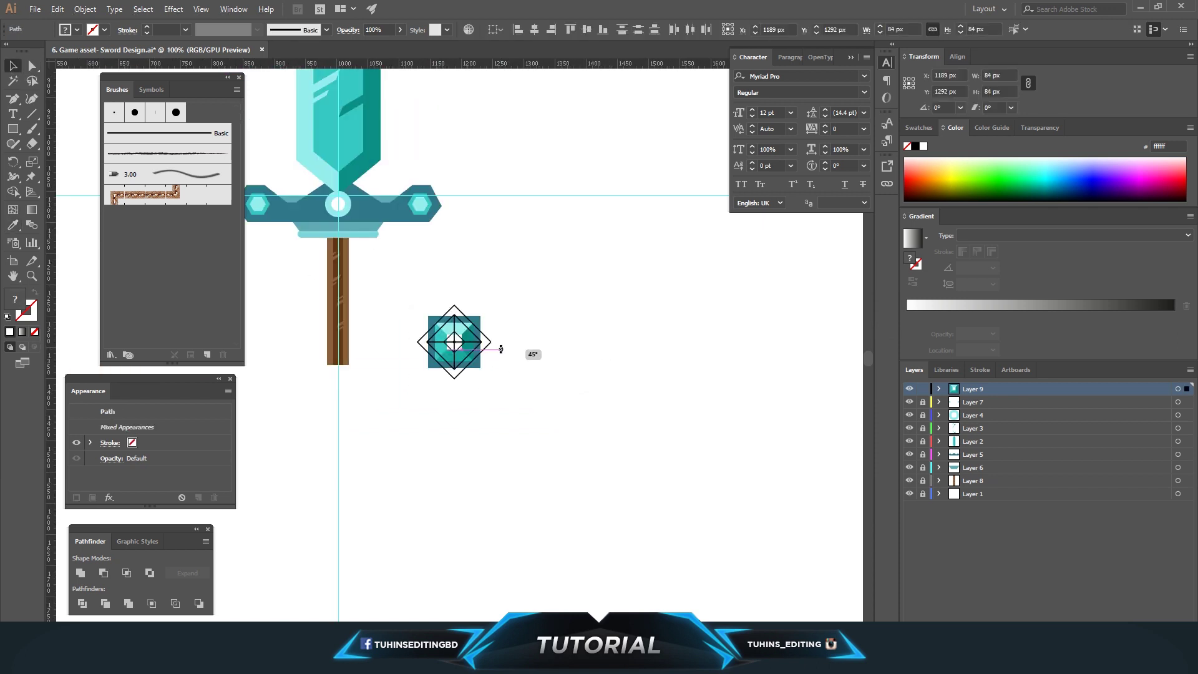
pyautogui.moveTo(499, 375); pyautogui.dragTo(535, 351)
pyautogui.click(535, 356)
pyautogui.click(455, 341)
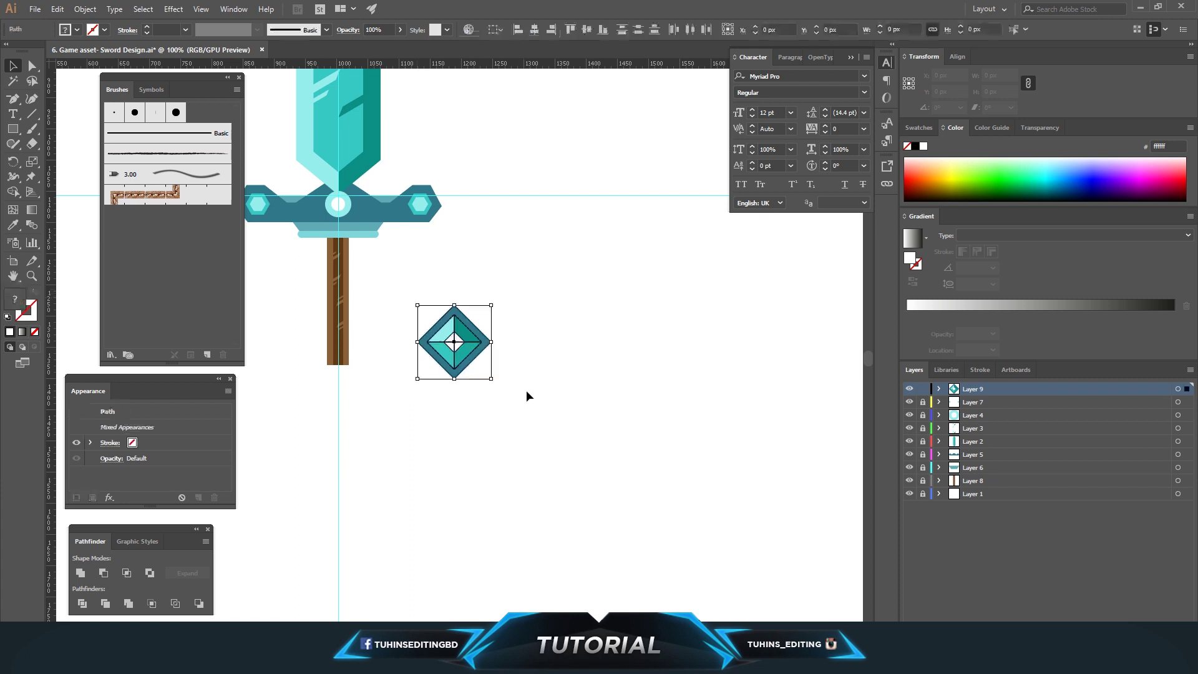
pyautogui.moveTo(472, 345)
pyautogui.mouseDown()
pyautogui.moveTo(355, 377)
pyautogui.moveTo(366, 400)
pyautogui.mouseUp()
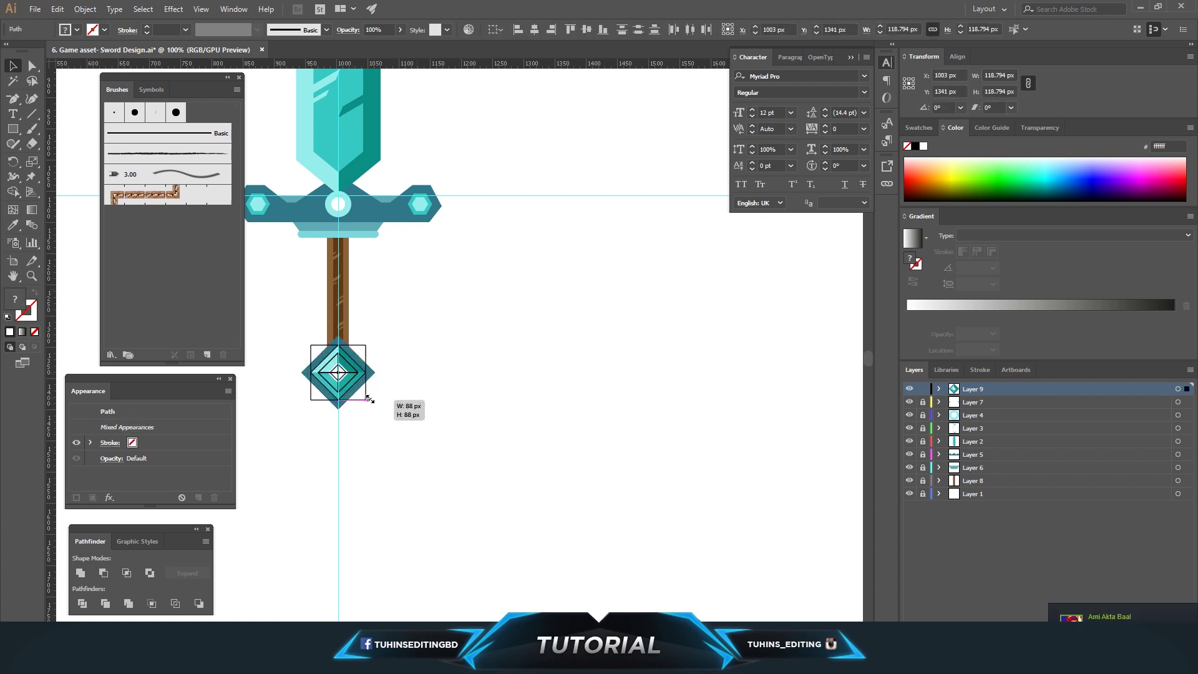
pyautogui.click(394, 370)
pyautogui.click(354, 376)
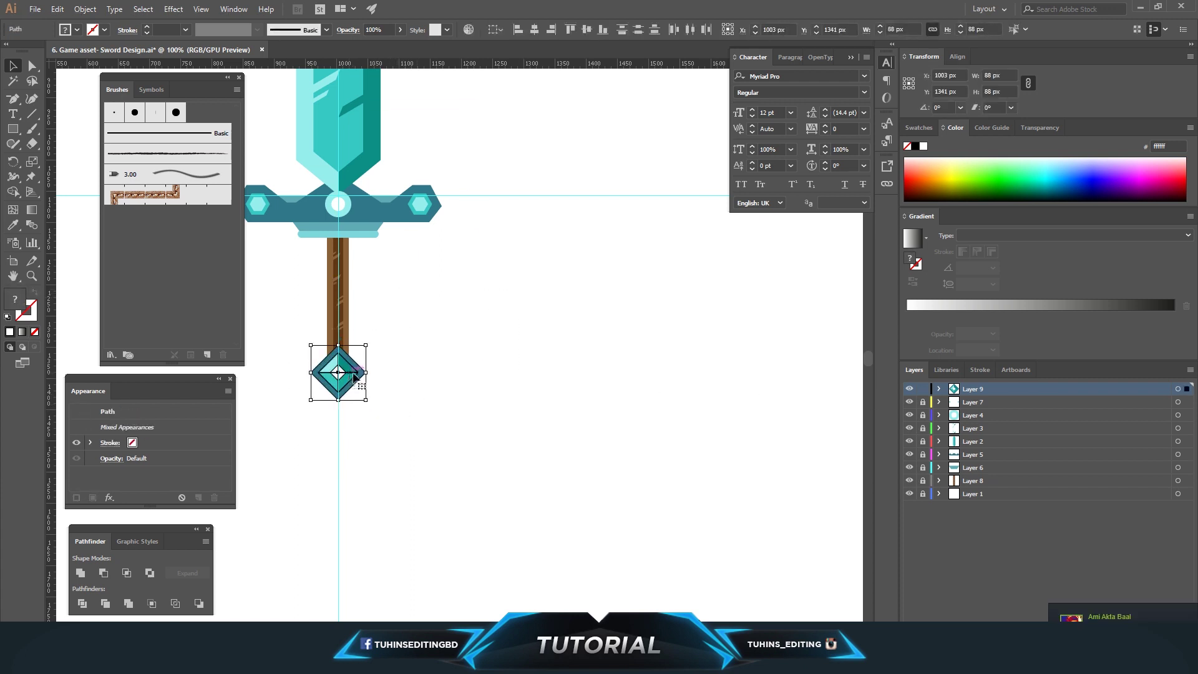
pyautogui.click(433, 338)
pyautogui.moveTo(402, 362); pyautogui.dragTo(505, 476)
# - Draw a 45 × 39 px dark teal (#317889) collar block on a lower layer between handle and gem
pyautogui.scroll(3, 505, 475)
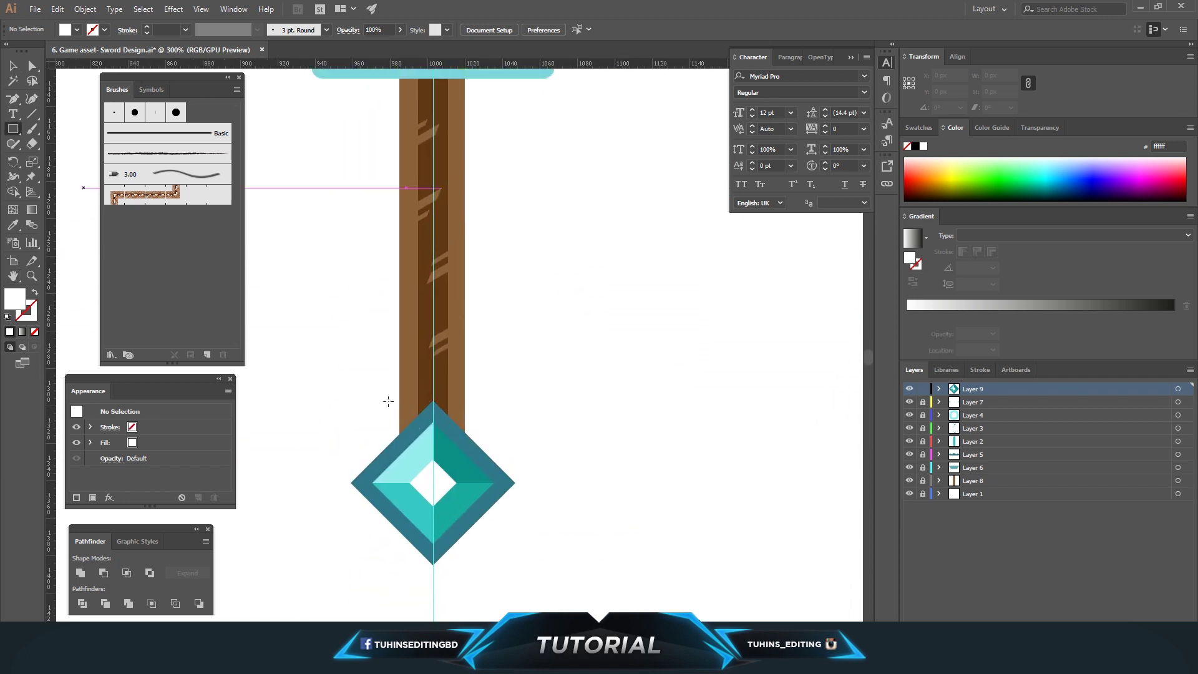
pyautogui.click(973, 402)
pyautogui.moveTo(391, 392); pyautogui.dragTo(477, 465)
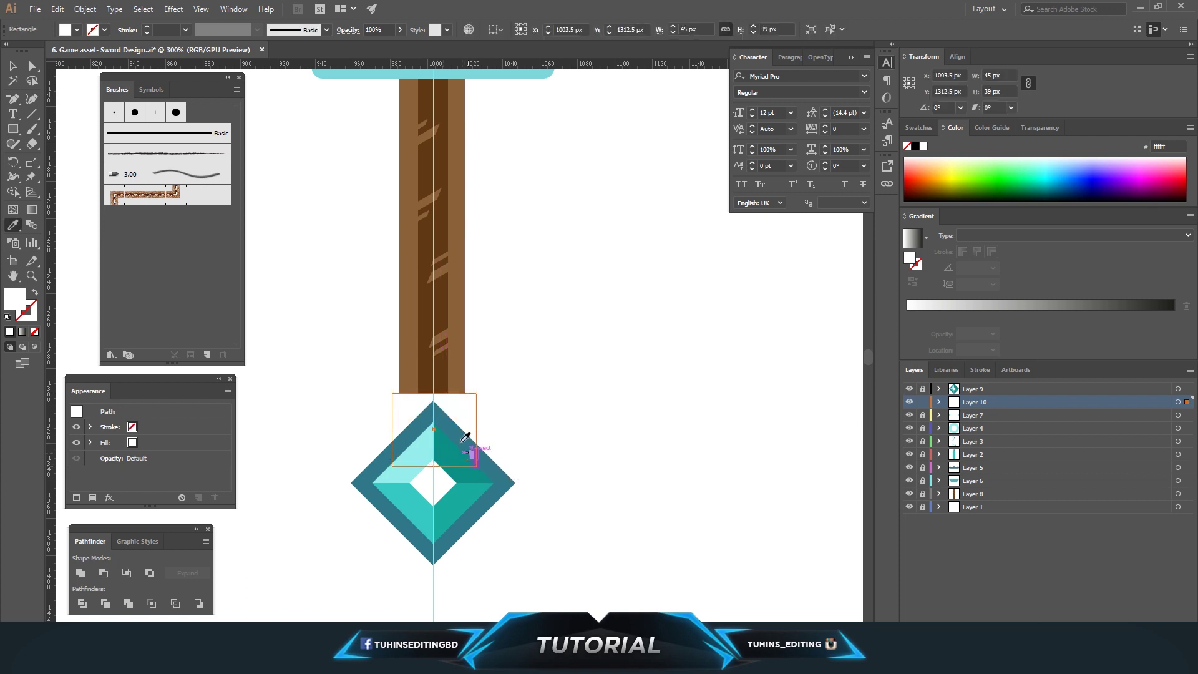
pyautogui.press('i')
pyautogui.click(490, 484)
pyautogui.press('v')
pyautogui.click(623, 303)
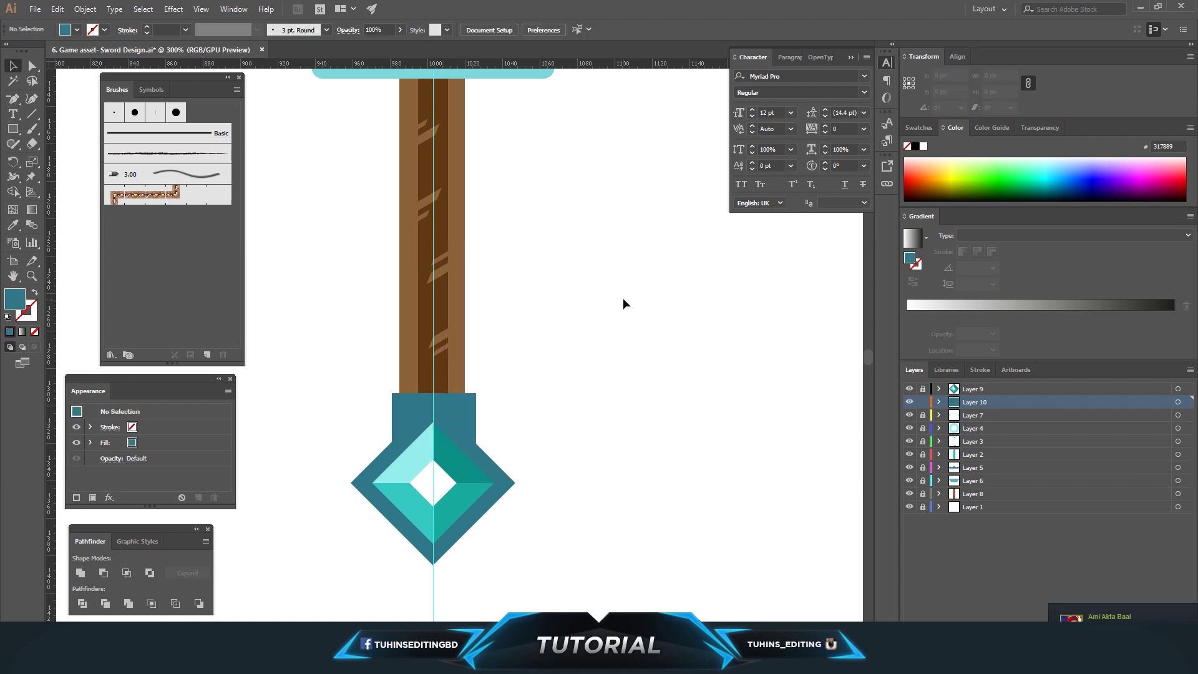
pyautogui.scroll(-3, 623, 300)
pyautogui.scroll(-2, 604, 311)
pyautogui.scroll(-2, 604, 312)
pyautogui.scroll(4, 630, 358)
pyautogui.scroll(-3, 630, 360)
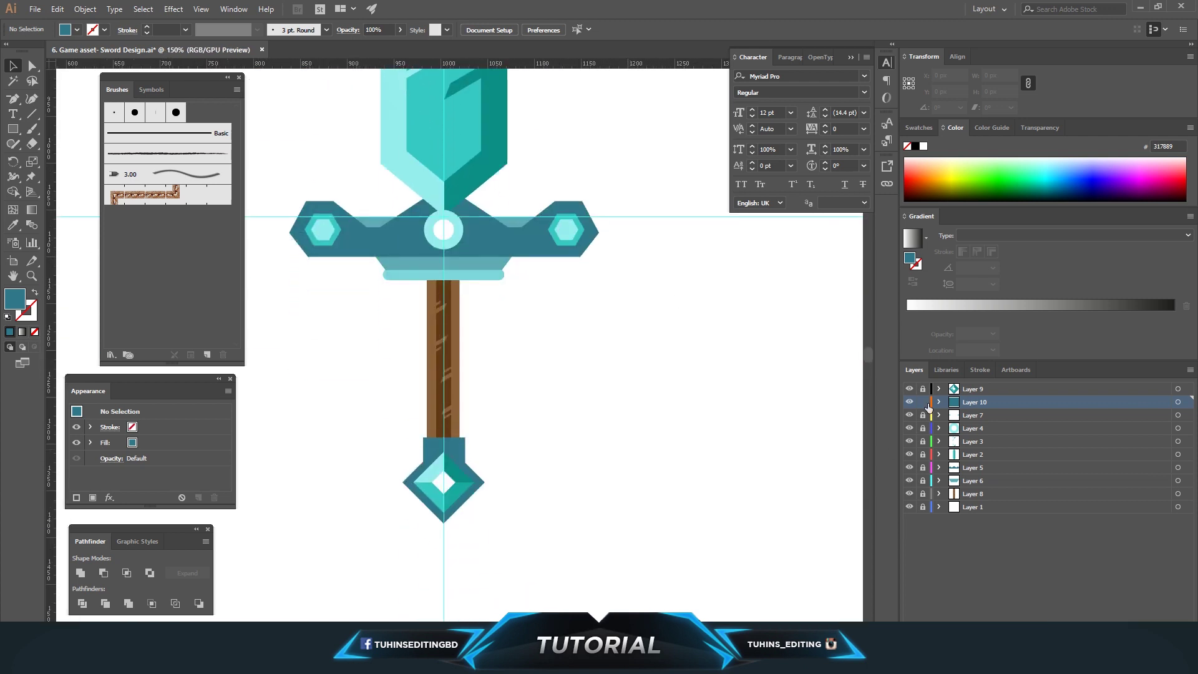
pyautogui.moveTo(514, 529); pyautogui.dragTo(492, 543)
# - Rotate the whole sword about 45° so the blade points up to the right
pyautogui.click(547, 481)
pyautogui.scroll(-4, 546, 478)
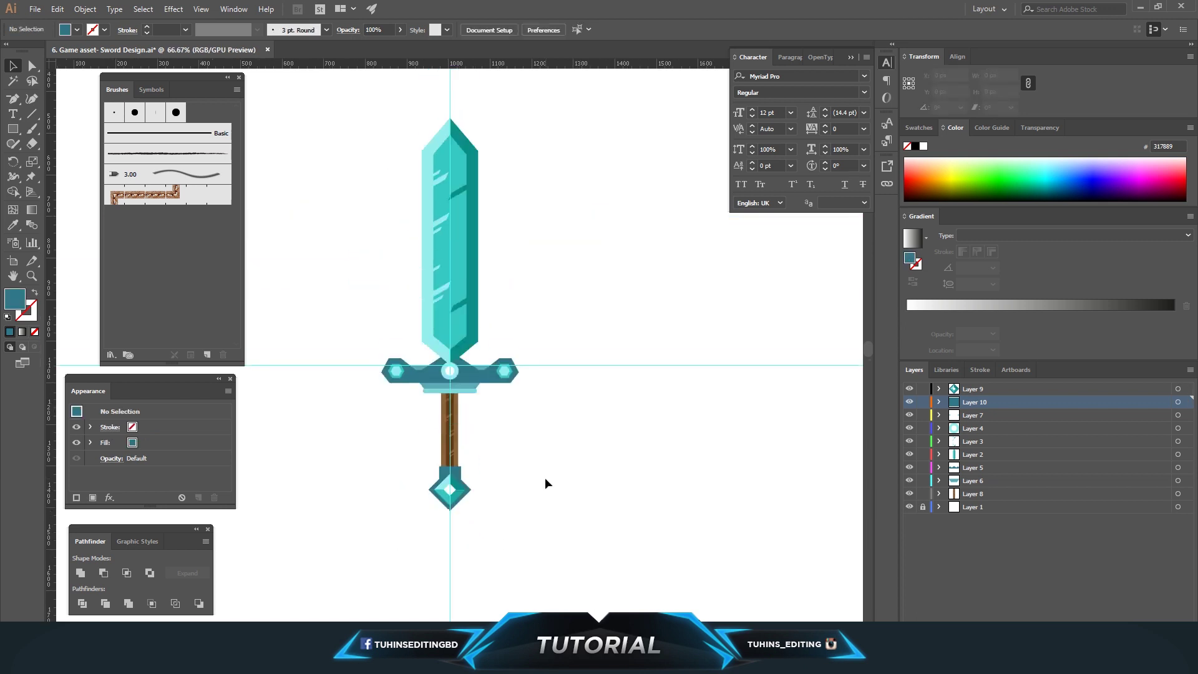
pyautogui.moveTo(329, 143); pyautogui.dragTo(540, 563)
pyautogui.moveTo(542, 163); pyautogui.dragTo(635, 399)
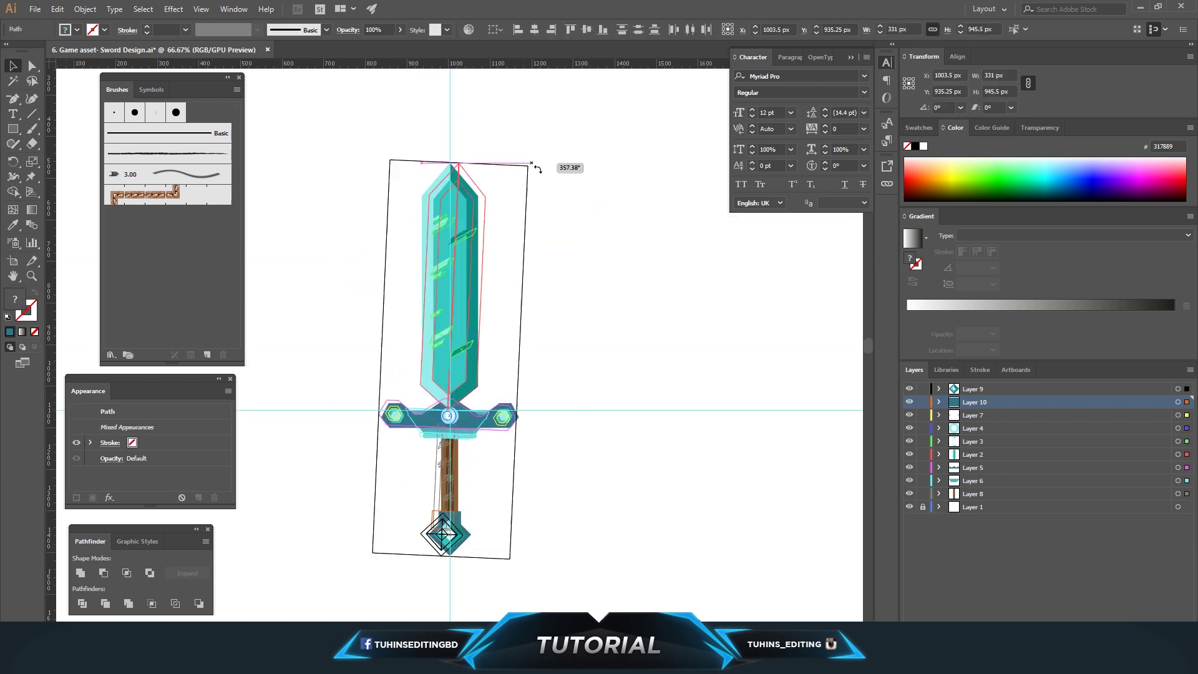
pyautogui.click(635, 430)
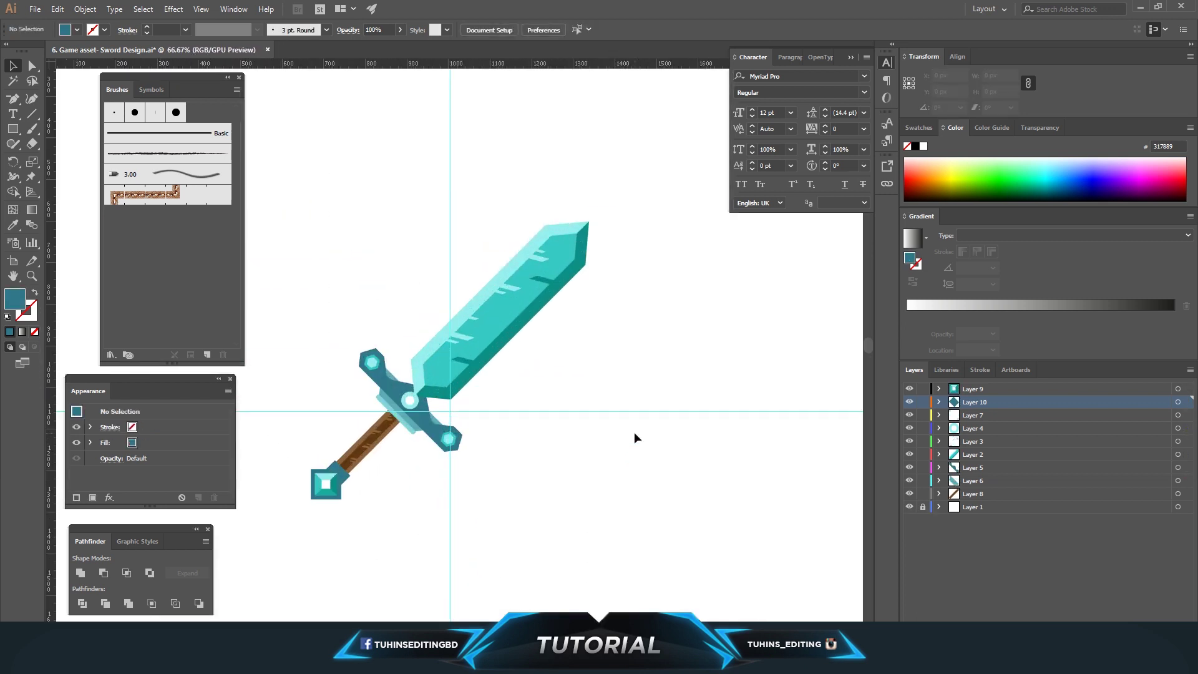
pyautogui.hotkey('ctrl', '+')
pyautogui.hotkey('ctrl', '+')
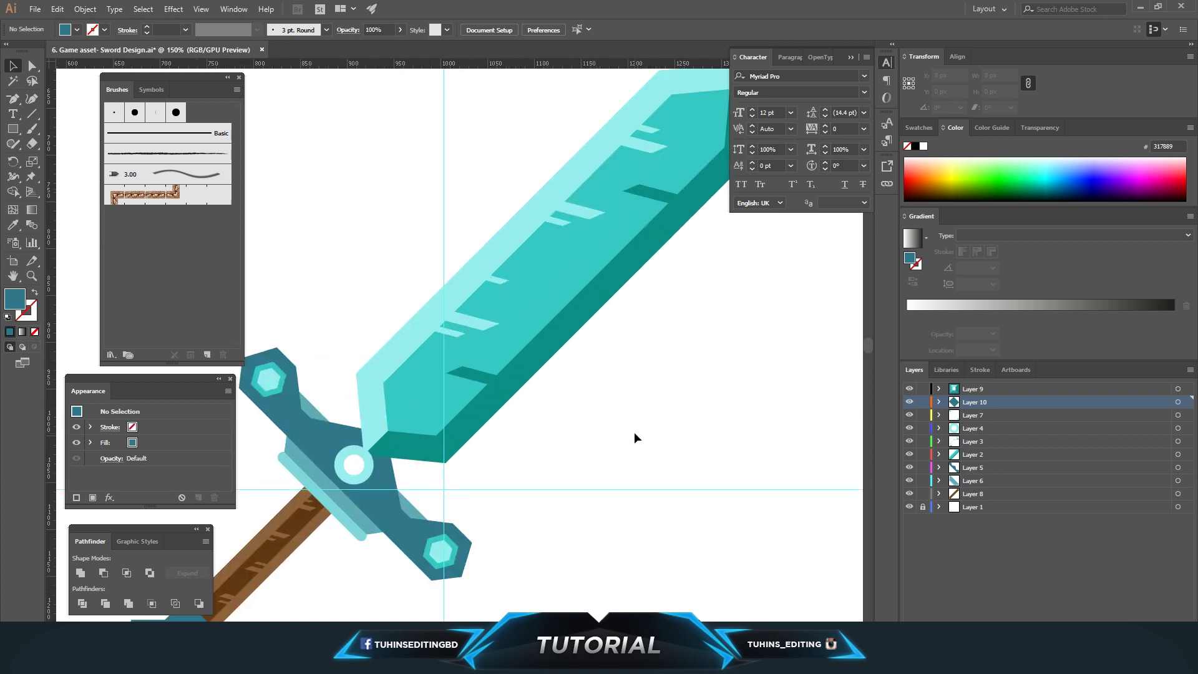
pyautogui.hotkey('ctrl', '-')
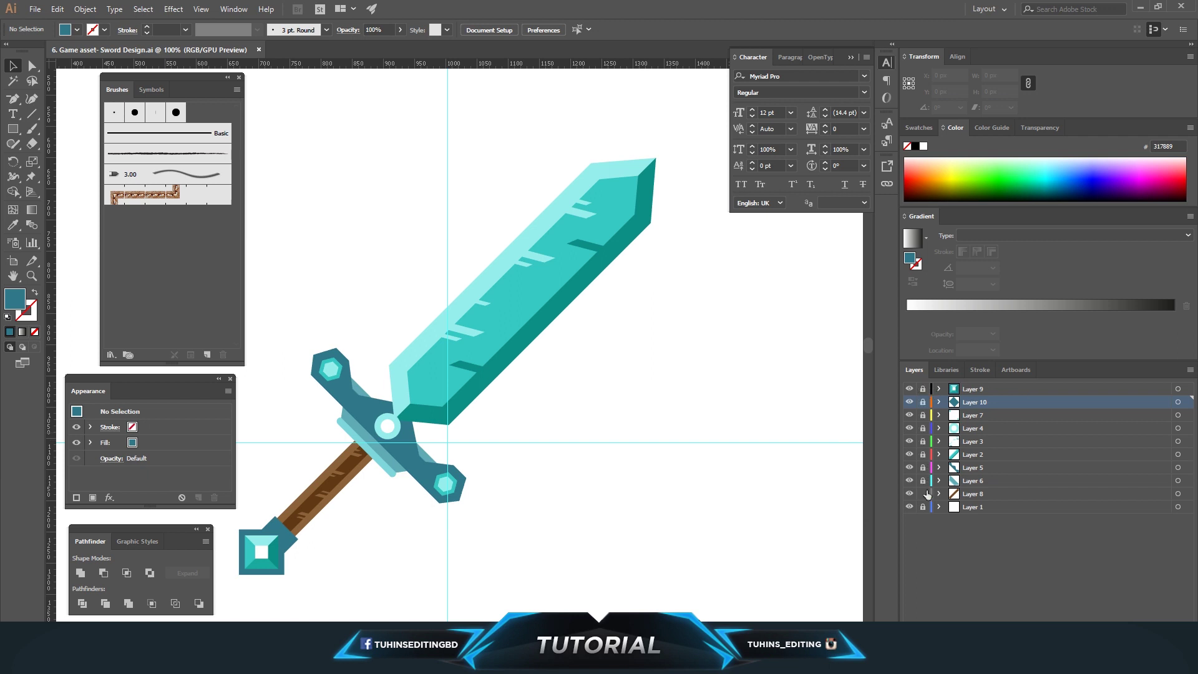
pyautogui.click(967, 507)
pyautogui.hotkey('ctrl', '-')
pyautogui.hotkey('ctrl', '-')
pyautogui.hotkey('ctrl', '-')
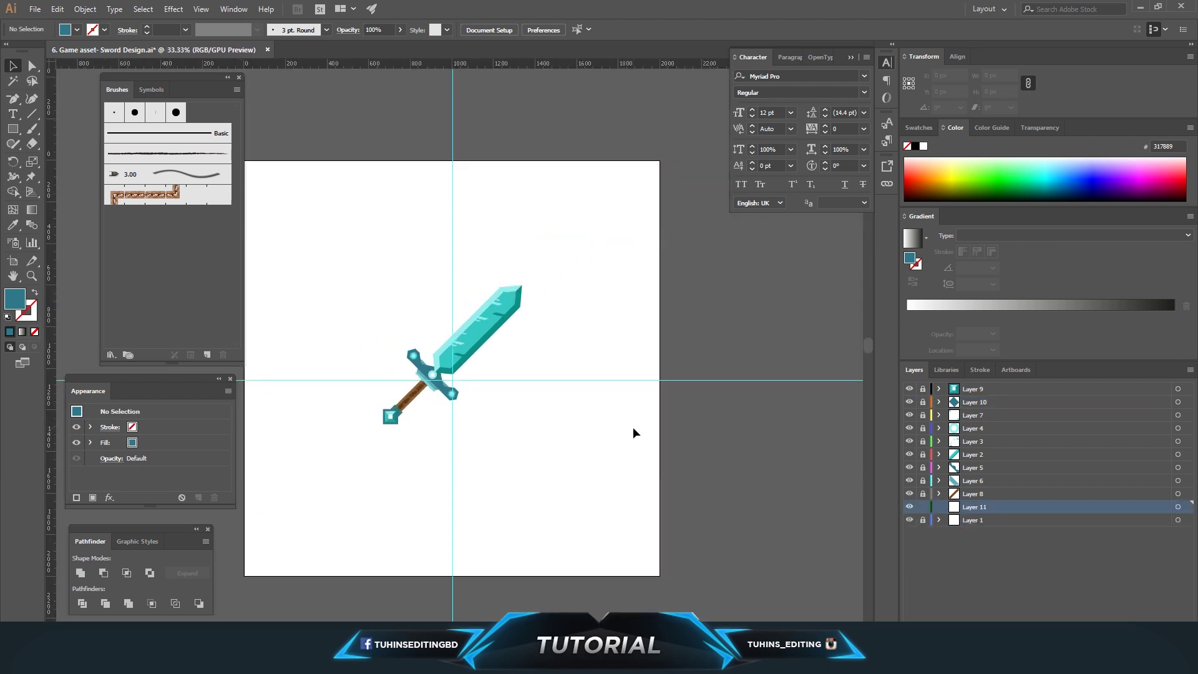
# - Cover the whole artboard with a rectangle filled dark navy #1d3456
pyautogui.moveTo(522, 393); pyautogui.dragTo(578, 390)
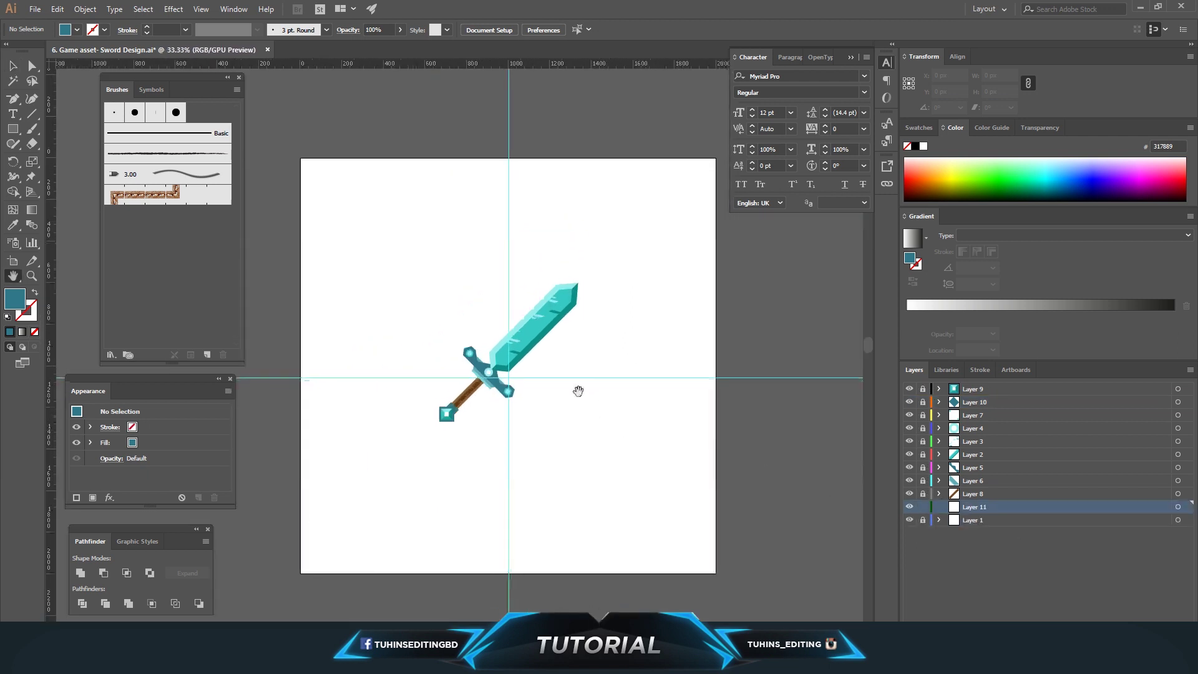
pyautogui.moveTo(300, 158); pyautogui.dragTo(715, 573)
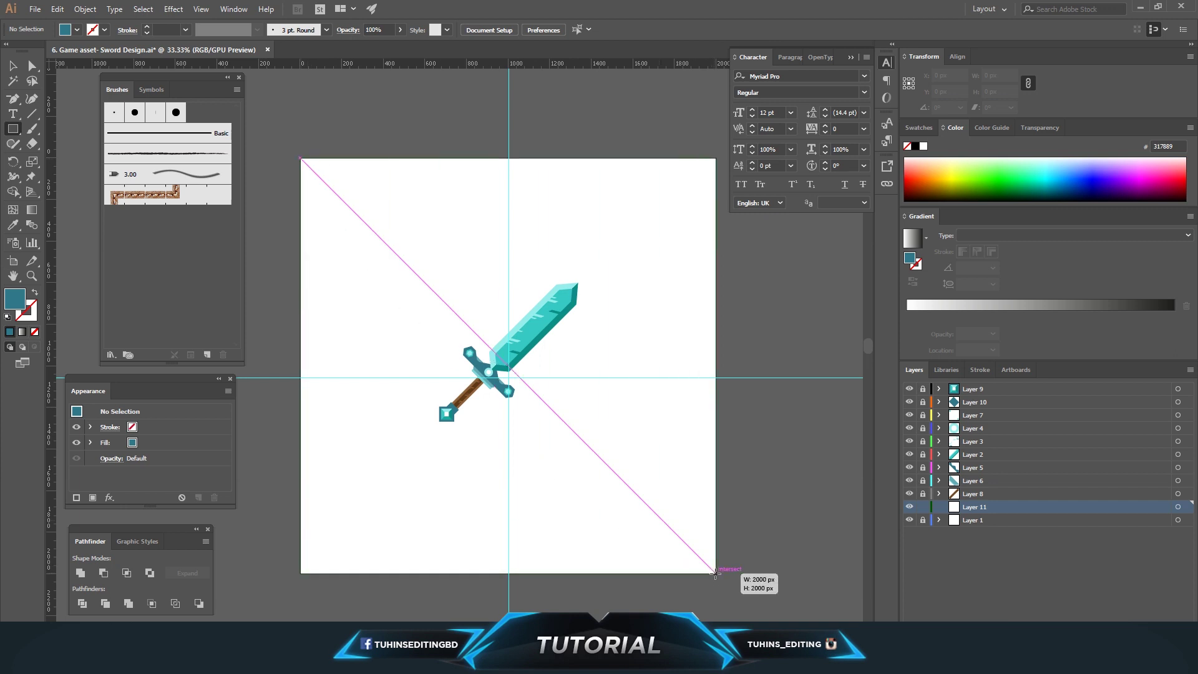
pyautogui.press('v')
pyautogui.doubleClick(19, 303)
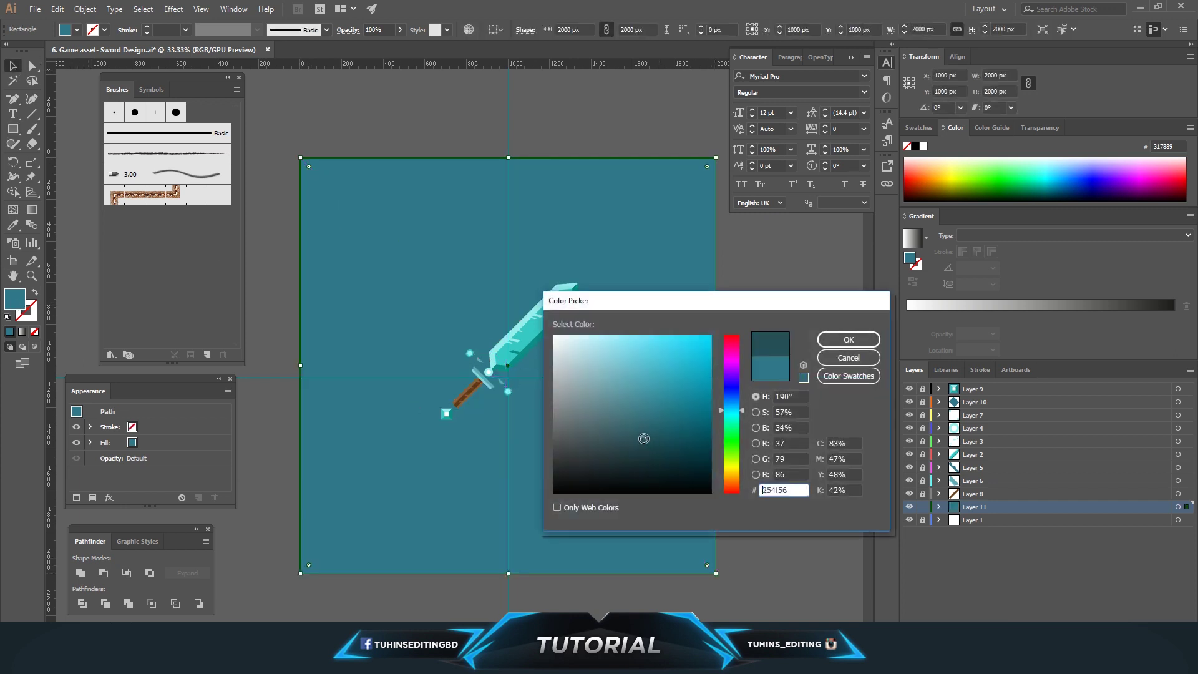
pyautogui.click(848, 342)
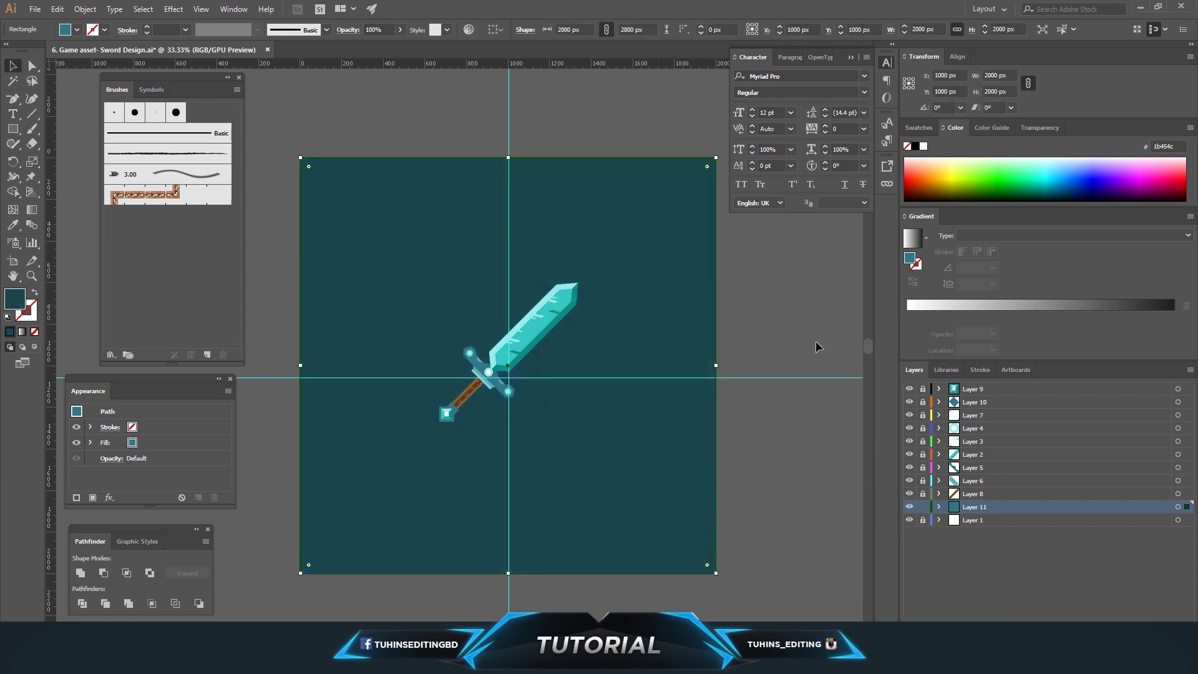
pyautogui.doubleClick(10, 298)
pyautogui.moveTo(742, 410)
pyautogui.mouseDown()
pyautogui.moveTo(746, 374)
pyautogui.moveTo(744, 399)
pyautogui.mouseUp()
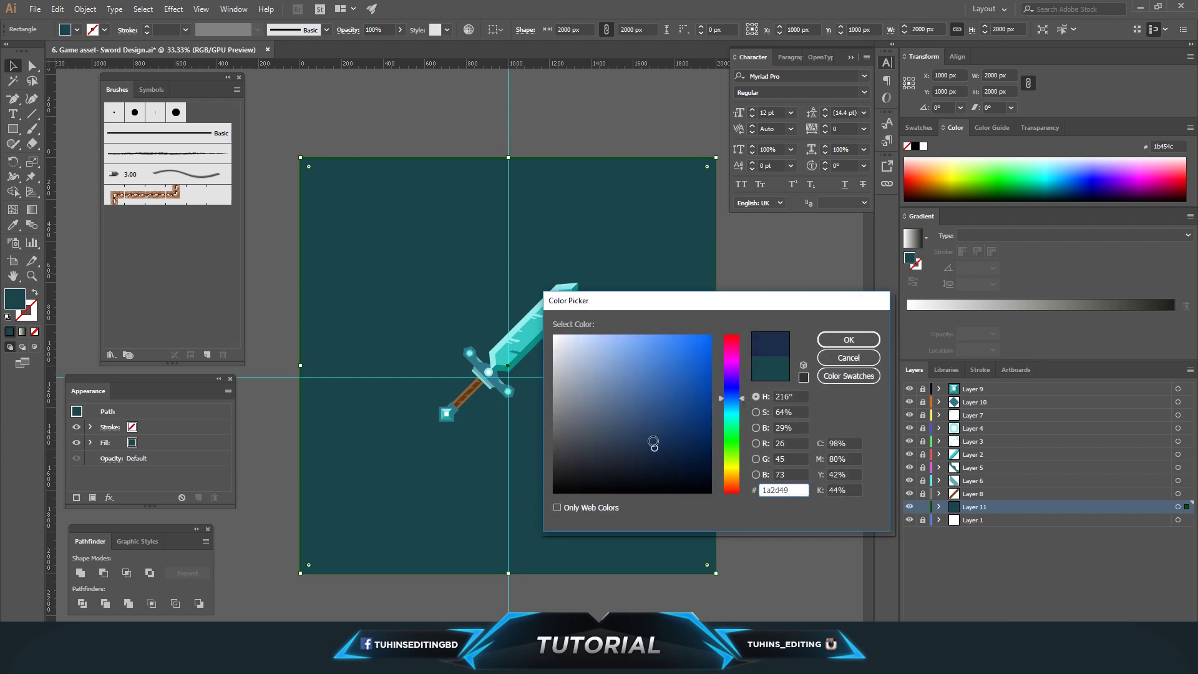
pyautogui.click(849, 340)
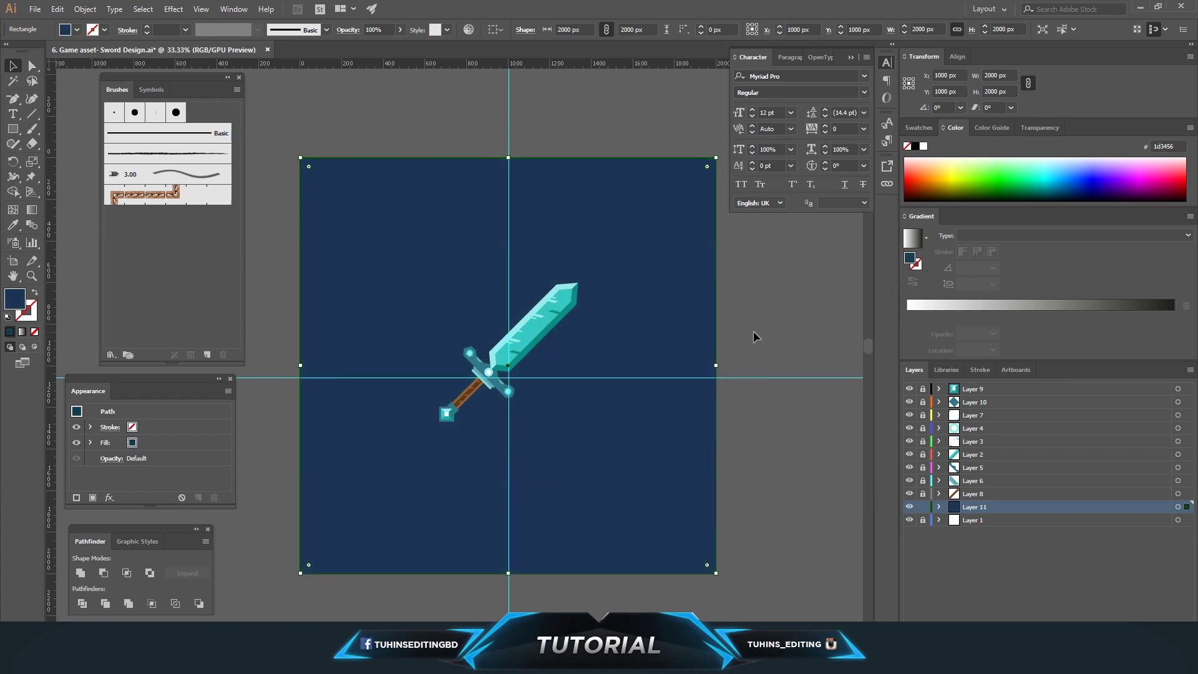
pyautogui.click(752, 346)
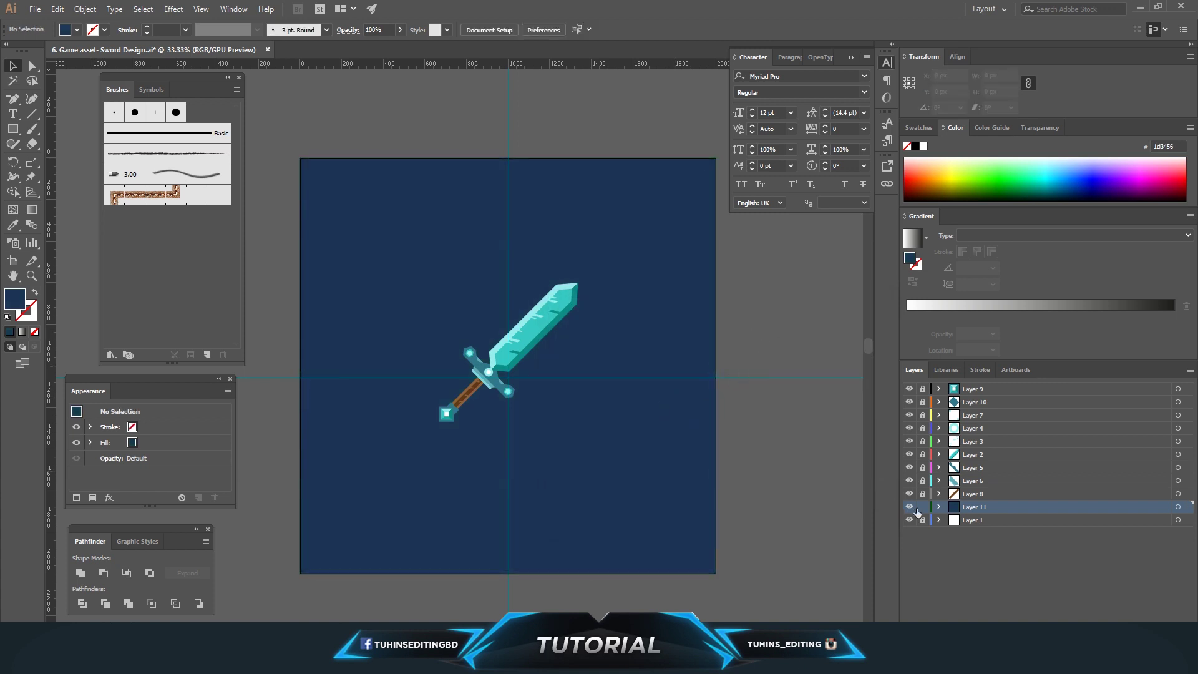
pyautogui.hotkey('ctrl', 'l')
# - Draw a small Pen-tool triangle above the blade and fill it light grey
pyautogui.keyDown('alt'); pyautogui.scroll(1, 471, 302); pyautogui.keyUp('alt')
pyautogui.keyDown('alt'); pyautogui.scroll(1, 470, 301); pyautogui.keyUp('alt')
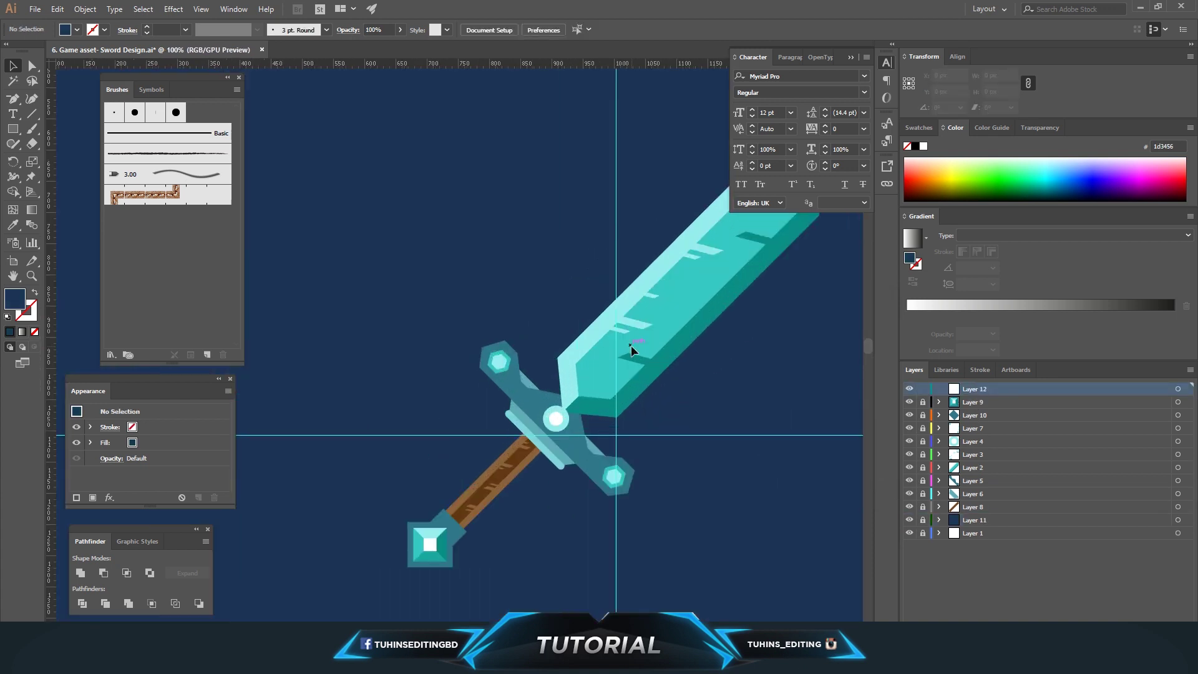
pyautogui.keyDown('alt'); pyautogui.scroll(1, 471, 302); pyautogui.keyUp('alt')
pyautogui.moveTo(499, 323); pyautogui.dragTo(423, 337)
pyautogui.click(13, 100)
pyautogui.click(539, 252)
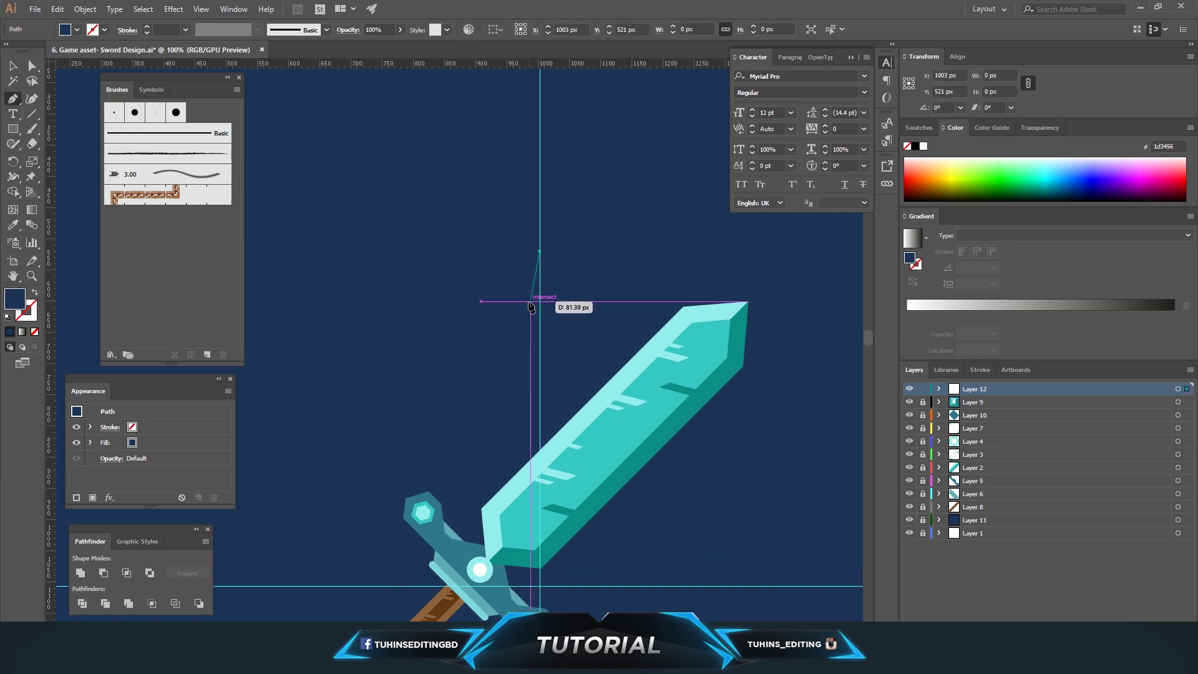
pyautogui.moveTo(539, 301); pyautogui.dragTo(542, 305)
pyautogui.click(550, 302)
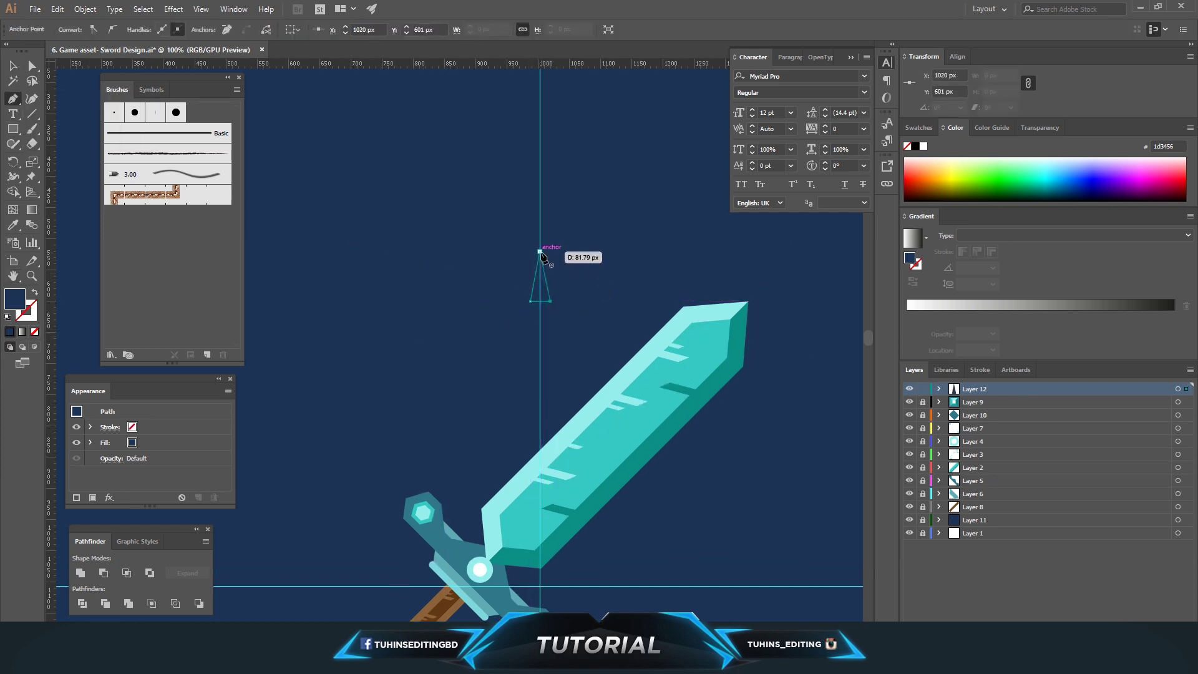
pyautogui.press('v')
pyautogui.click(538, 313)
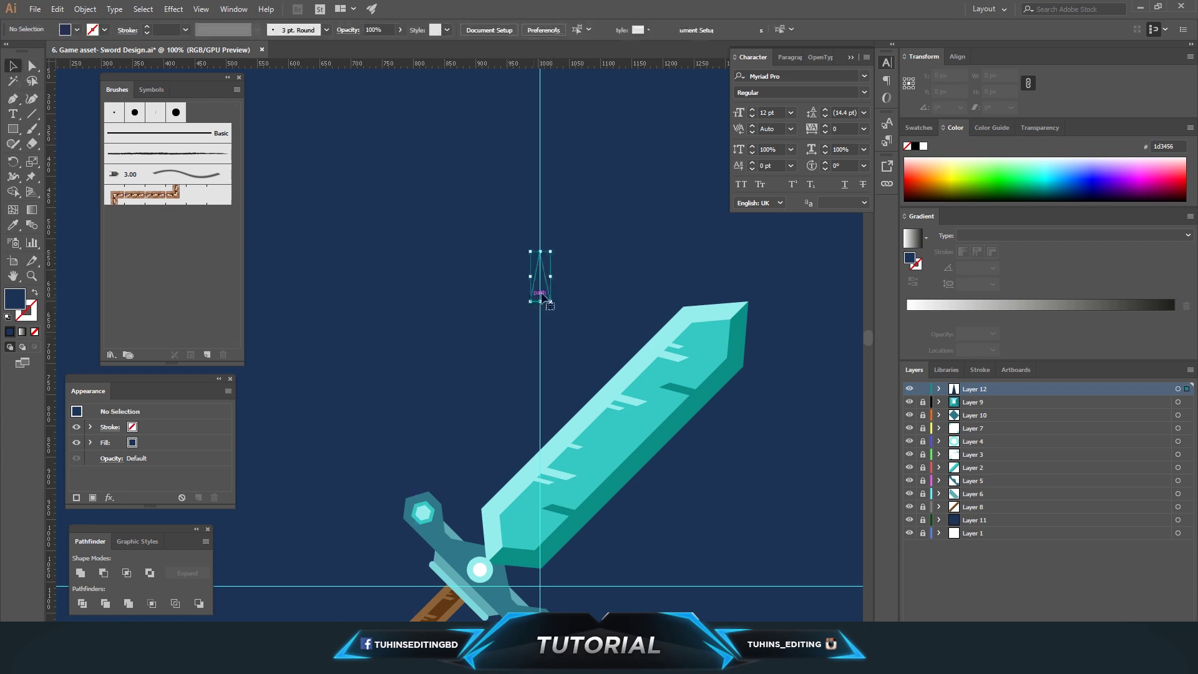
pyautogui.click(536, 300)
pyautogui.click(77, 30)
pyautogui.click(96, 87)
pyautogui.click(545, 347)
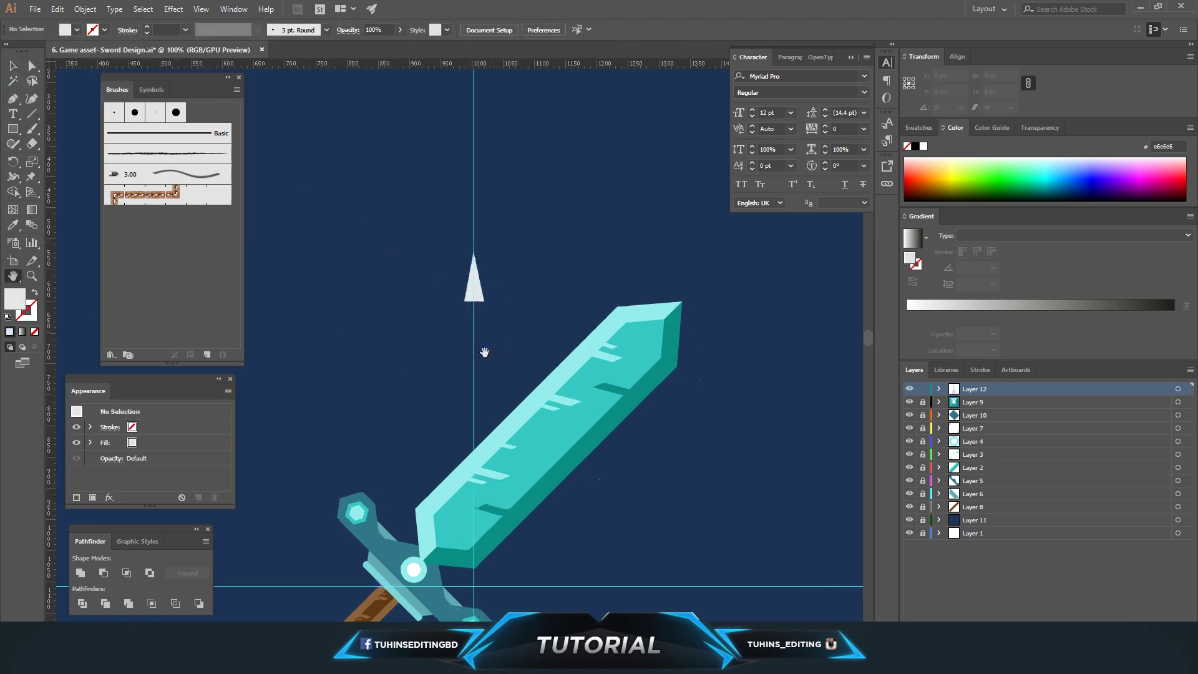
# - Reflect a copy of the triangle downward and join the halves into a diamond
pyautogui.hotkey('ctrl', '=')
pyautogui.click(453, 268)
pyautogui.moveTo(439, 250); pyautogui.dragTo(454, 349)
pyautogui.click(85, 8)
pyautogui.click(324, 68)
pyautogui.click(601, 408)
pyautogui.moveTo(445, 320); pyautogui.dragTo(422, 292)
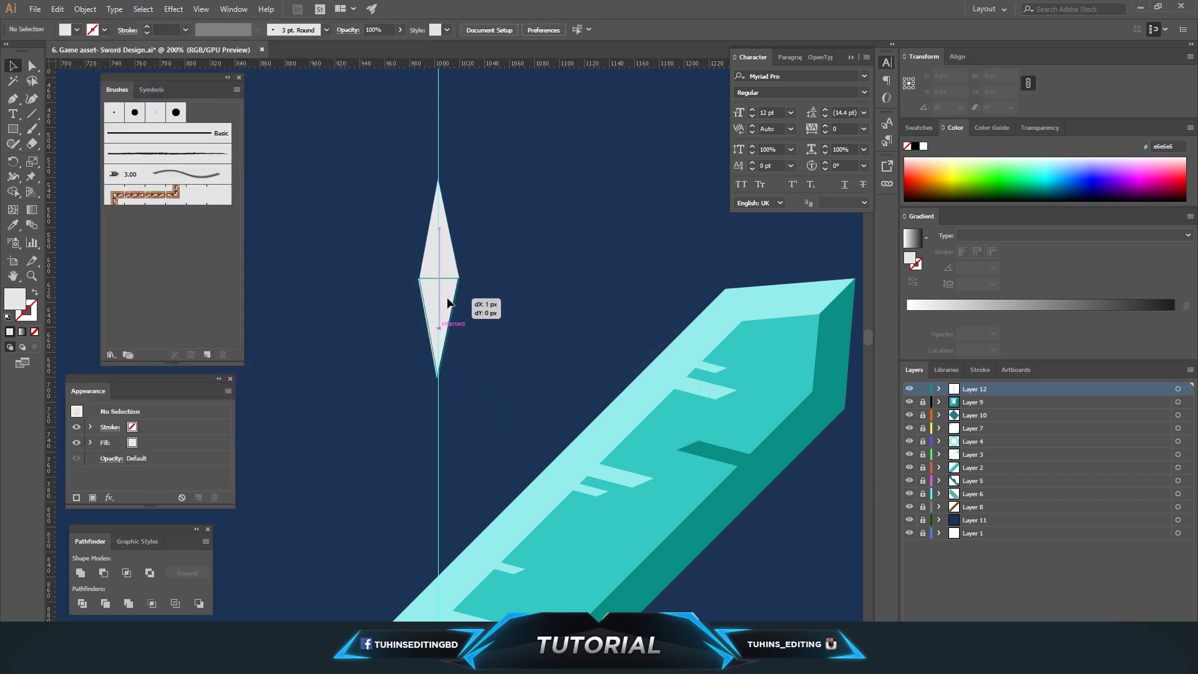
pyautogui.hotkey('ctrl', 'a')
# - Cross a pasted copy of the diamond over the original to make a four-point star
pyautogui.hotkey('ctrl', 'c')
pyautogui.hotkey('ctrl', 'v')
pyautogui.moveTo(465, 296)
pyautogui.mouseDown()
pyautogui.moveTo(535, 365)
pyautogui.moveTo(463, 277)
pyautogui.mouseUp()
pyautogui.click(521, 246)
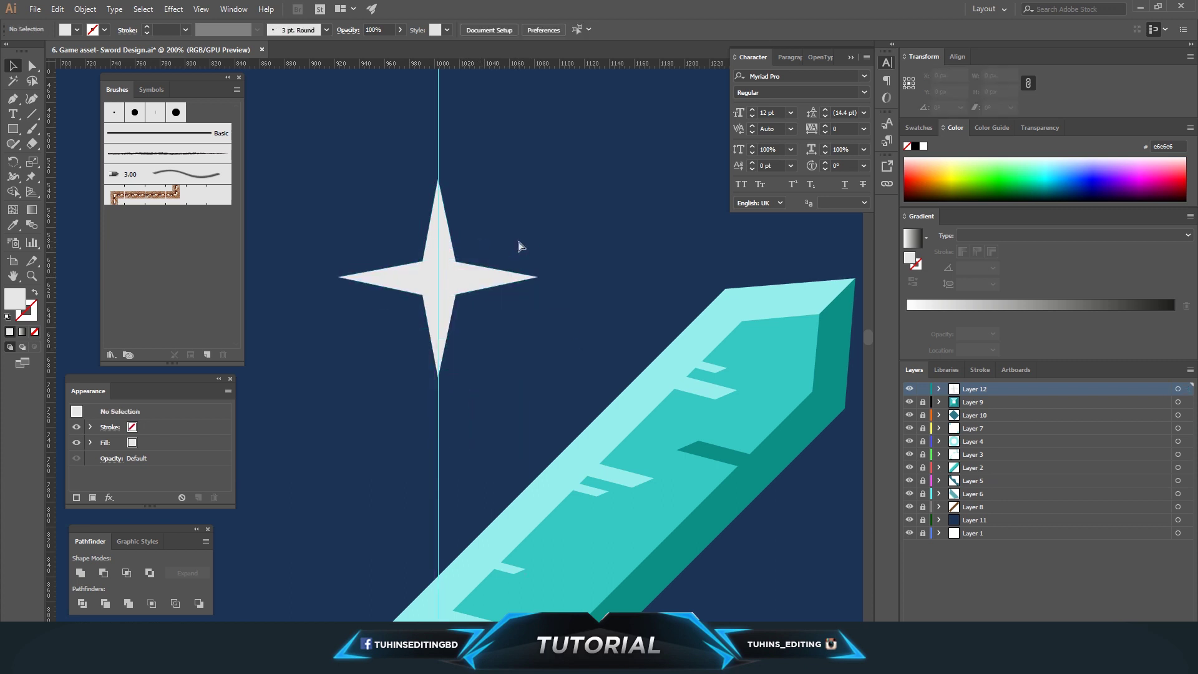
pyautogui.hotkey('ctrl', '-')
pyautogui.hotkey('ctrl', '-')
pyautogui.hotkey('ctrl', '-')
pyautogui.hotkey('ctrl', 'a')
pyautogui.moveTo(464, 337); pyautogui.dragTo(400, 321)
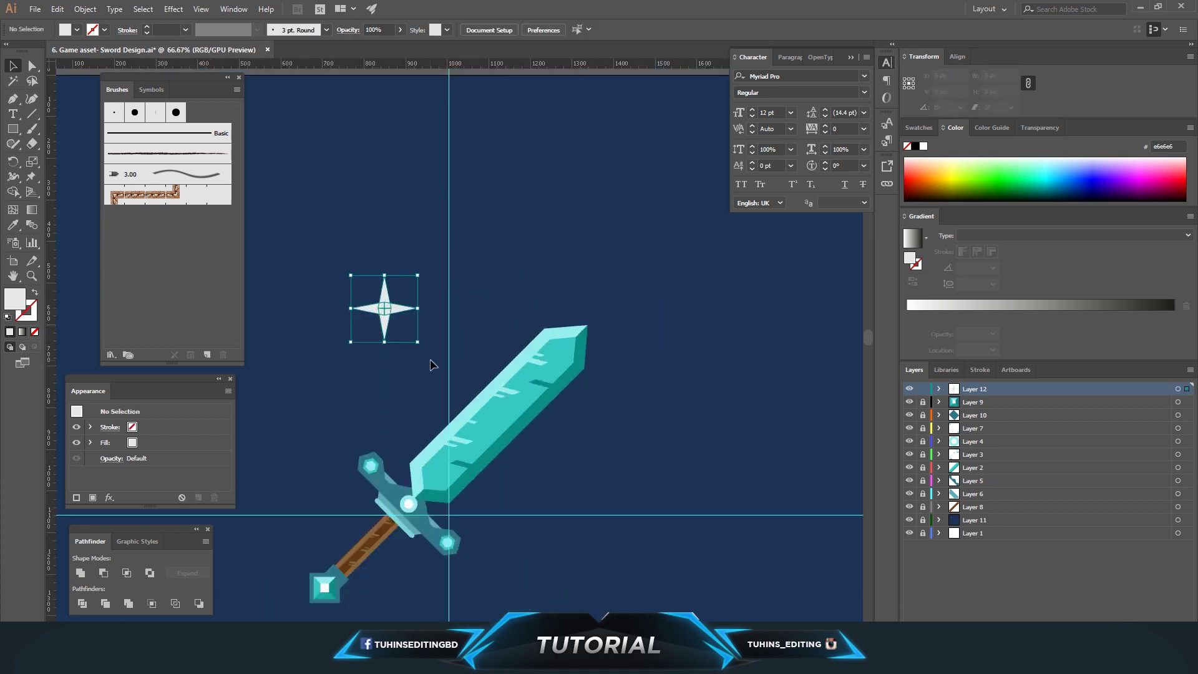
pyautogui.click(435, 340)
# - Place the star beside the blade and paste copies at the tip and below the blade
pyautogui.click(383, 308)
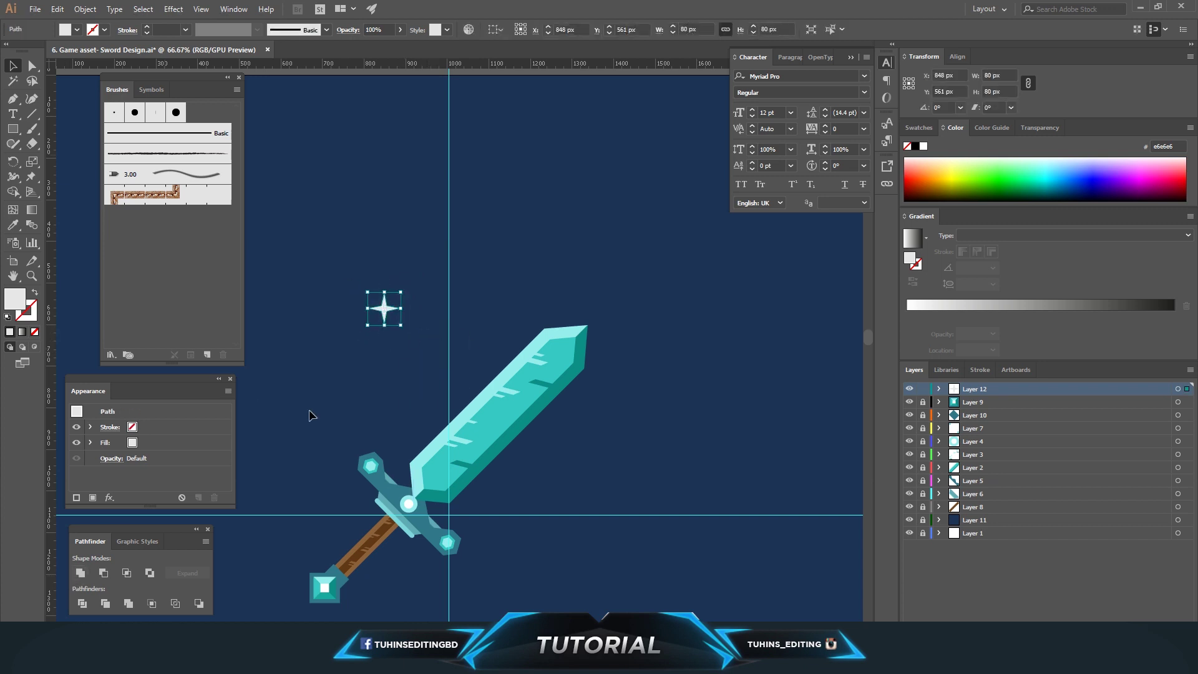
pyautogui.hotkey('ctrl', '+')
pyautogui.hotkey('ctrl', '+')
pyautogui.moveTo(295, 256); pyautogui.dragTo(509, 360)
pyautogui.hotkey('ctrl', 'c')
pyautogui.hotkey('ctrl', 'v')
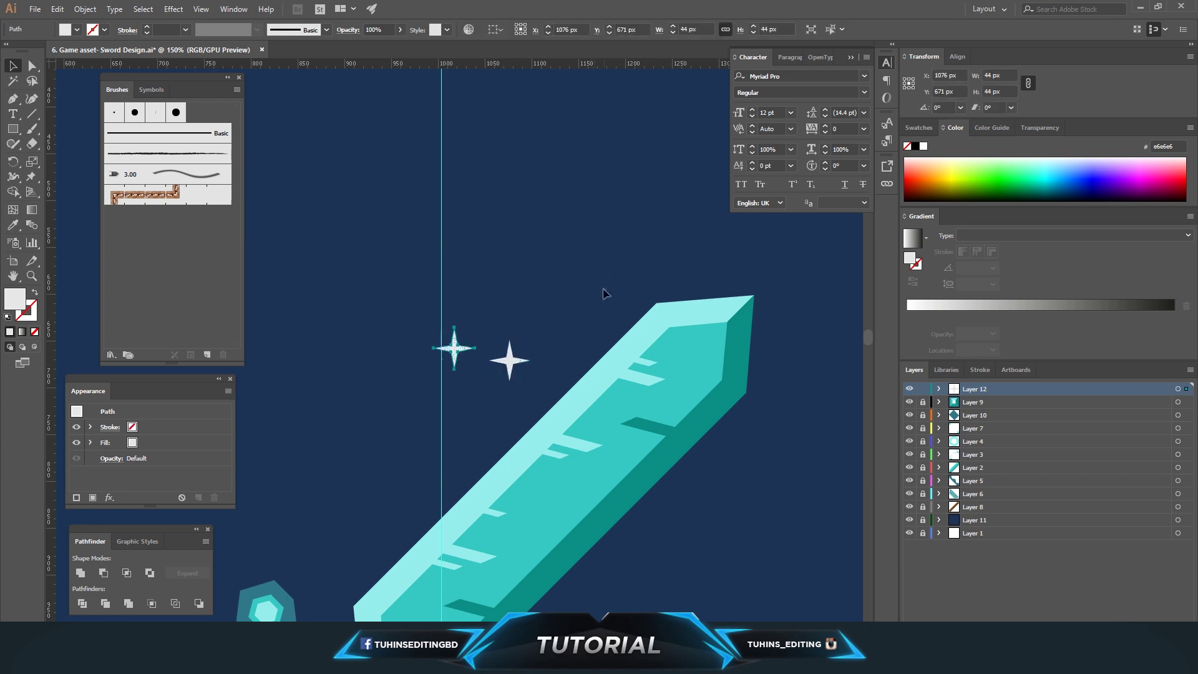
pyautogui.moveTo(455, 348); pyautogui.dragTo(722, 375)
pyautogui.click(770, 404)
pyautogui.scroll(-2, 770, 396)
pyautogui.hotkey('ctrl', 'v')
pyautogui.moveTo(446, 341); pyautogui.dragTo(578, 535)
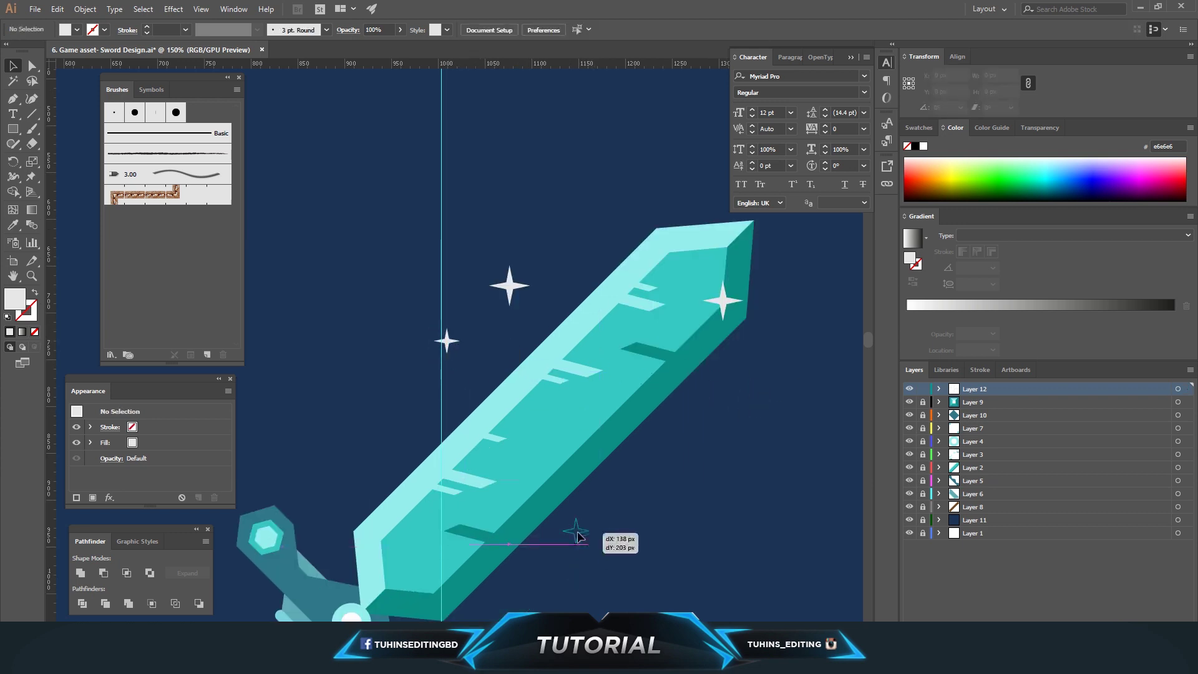
pyautogui.scroll(-7, 624, 511)
pyautogui.hotkey('ctrl', 'v')
pyautogui.moveTo(447, 342); pyautogui.dragTo(274, 499)
# - Draw a 10 px circle dot and eyedrop the blade's teal into it
pyautogui.hotkey('ctrl', '-')
pyautogui.hotkey('ctrl', '-')
pyautogui.scroll(3, 395, 521)
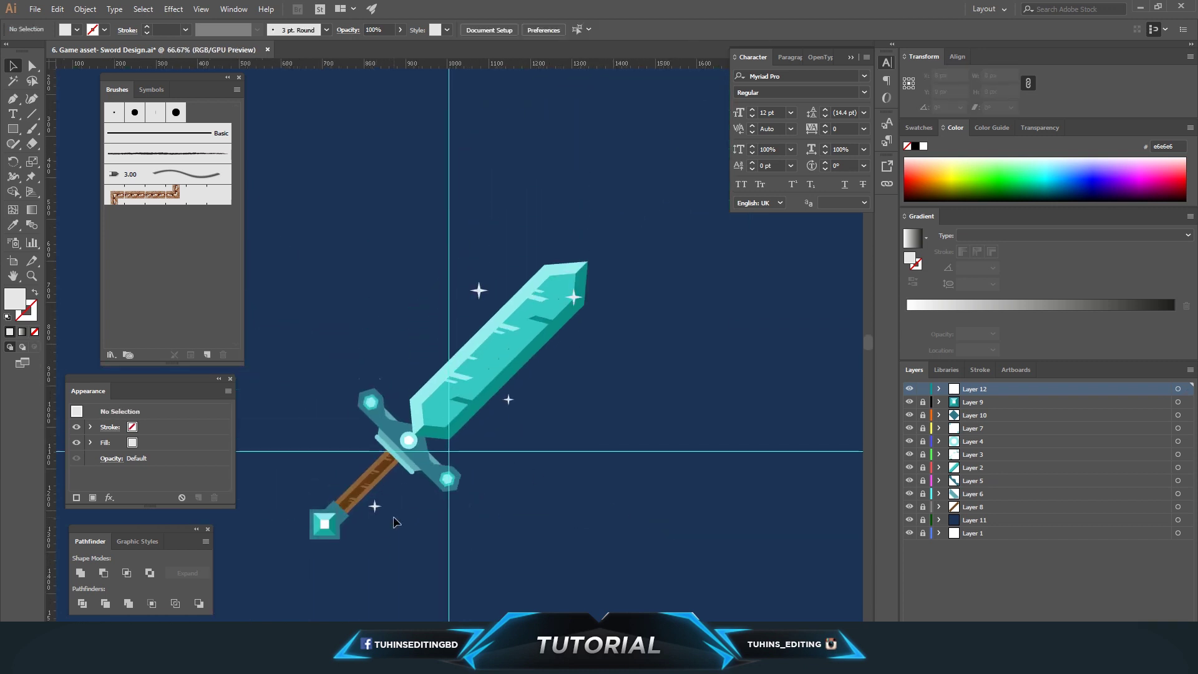
pyautogui.scroll(1, 394, 521)
pyautogui.press('l')
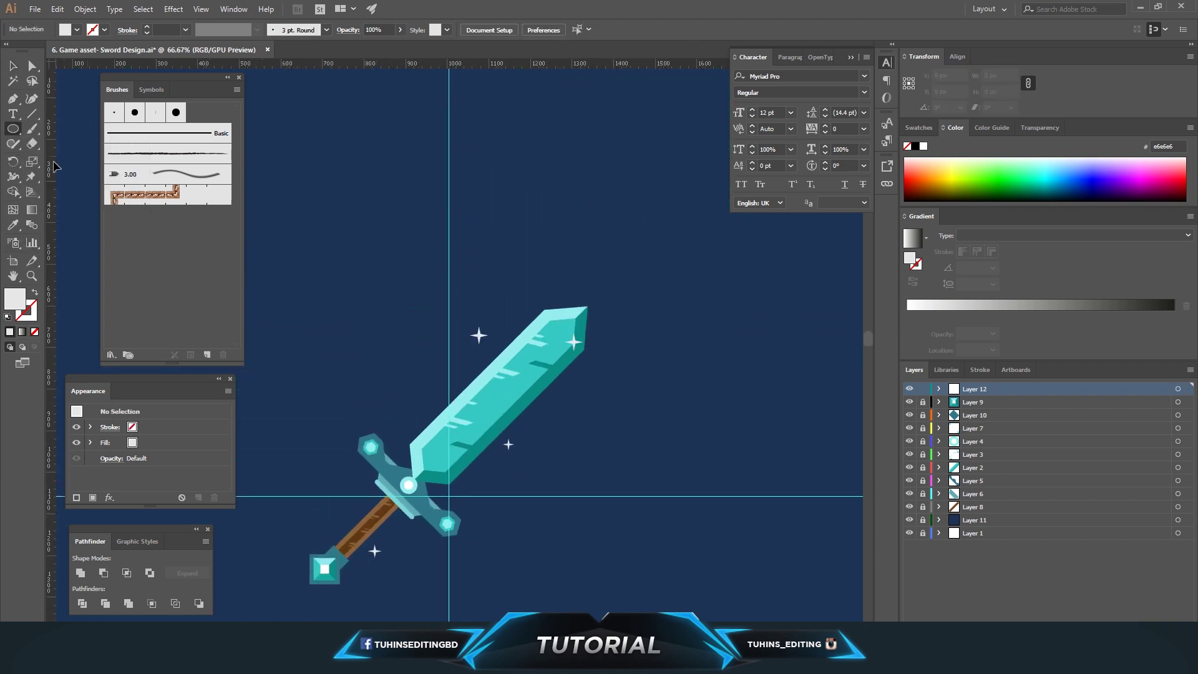
pyautogui.scroll(1, 454, 456)
pyautogui.scroll(1, 506, 365)
pyautogui.moveTo(469, 235); pyautogui.dragTo(489, 228)
pyautogui.press('v')
pyautogui.press('i')
pyautogui.click(574, 302)
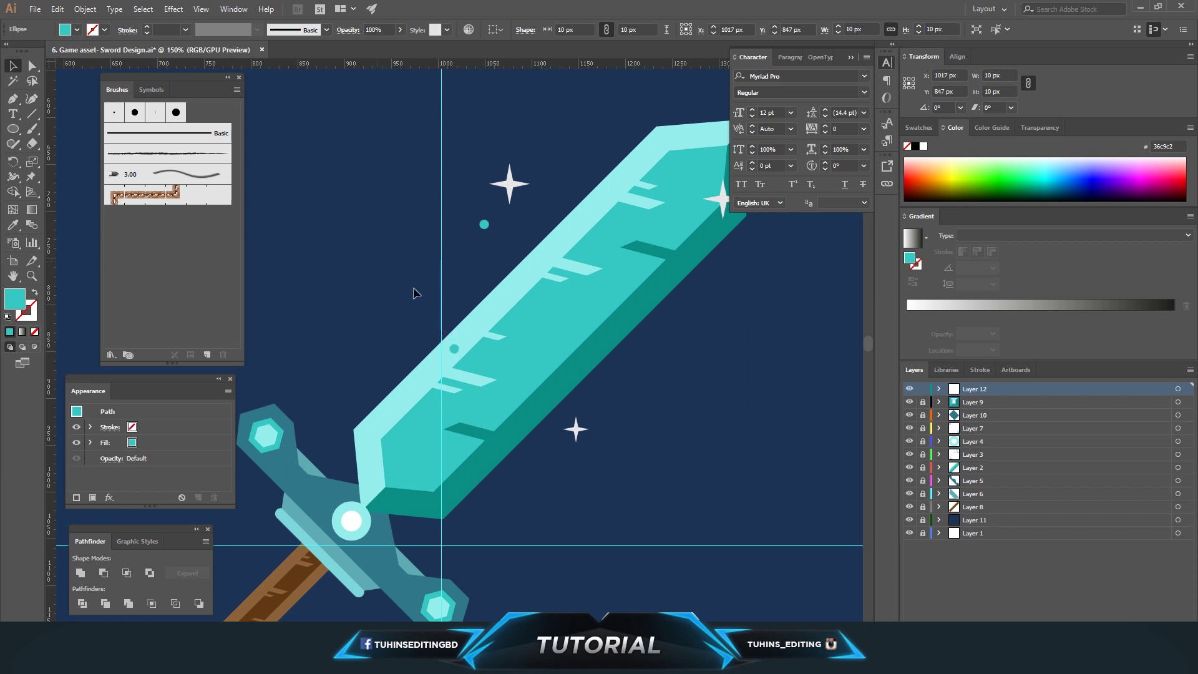
# - Position teal dots beside a star and to the right of the blade
pyautogui.moveTo(455, 349); pyautogui.dragTo(550, 463)
pyautogui.click(661, 447)
pyautogui.scroll(1, 661, 448)
pyautogui.moveTo(454, 348); pyautogui.dragTo(789, 314)
# - Paste two more star copies, right of the blade and lower near the guard
pyautogui.click(575, 533)
pyautogui.hotkey('ctrl', 'c')
pyautogui.hotkey('ctrl', 'v')
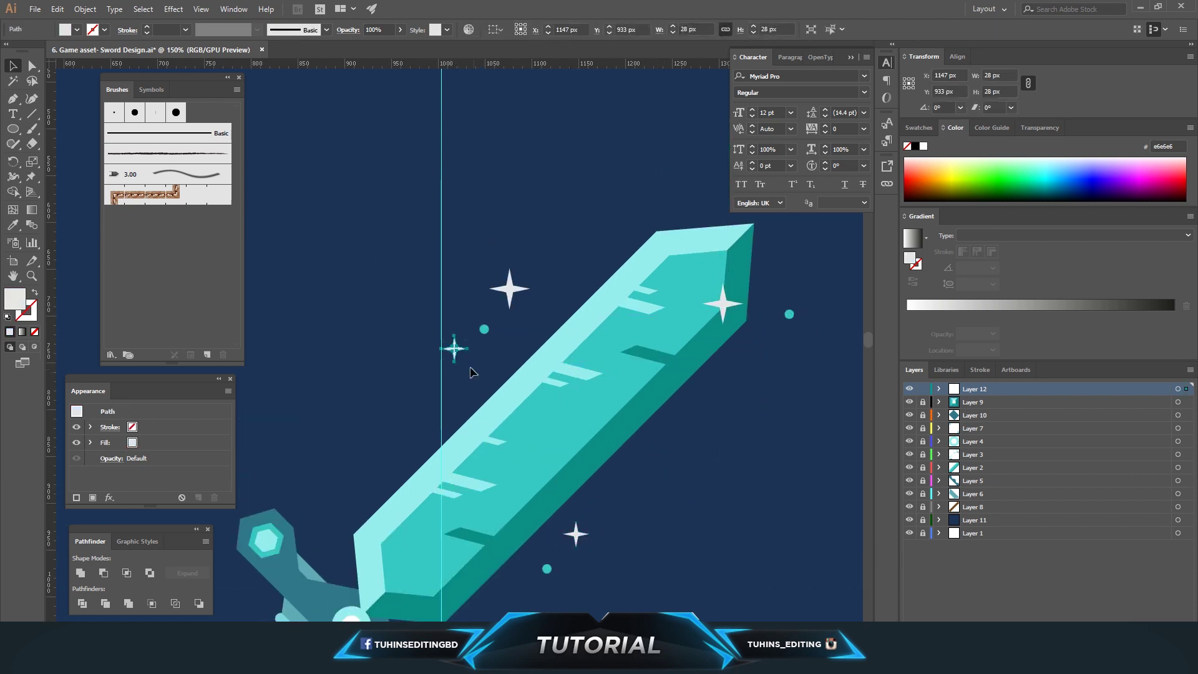
pyautogui.moveTo(558, 349); pyautogui.dragTo(774, 357)
pyautogui.scroll(-2, 748, 406)
pyautogui.scroll(-2, 731, 449)
pyautogui.scroll(2, 730, 428)
pyautogui.scroll(-1, 682, 433)
pyautogui.hotkey('ctrl', 'v')
pyautogui.moveTo(456, 357); pyautogui.dragTo(477, 574)
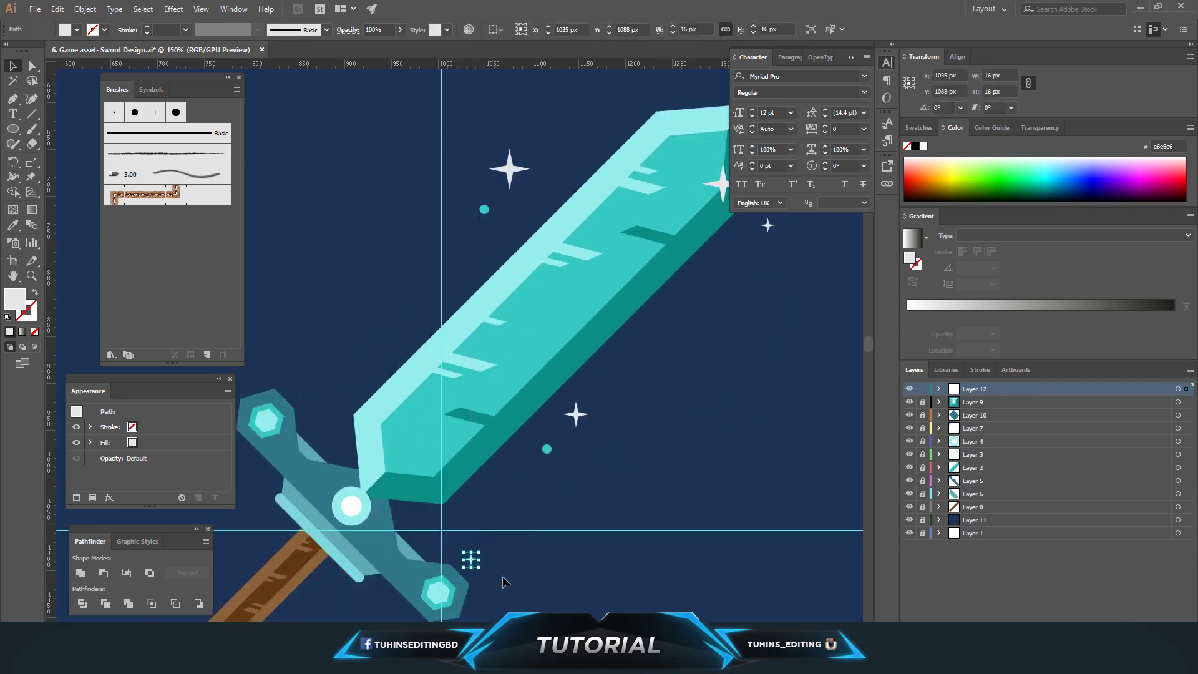
pyautogui.scroll(-3, 499, 561)
pyautogui.click(523, 552)
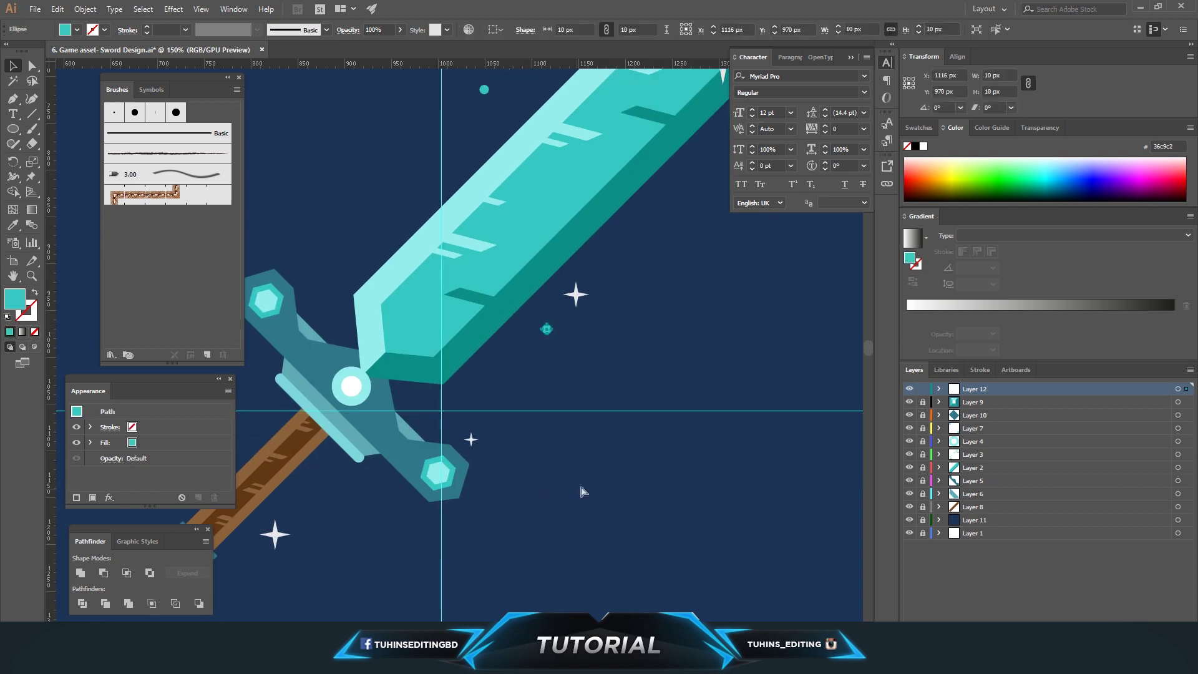
# - Place teal dots near the hilt and a sparkle copy left of the handle
pyautogui.moveTo(459, 356); pyautogui.dragTo(312, 527)
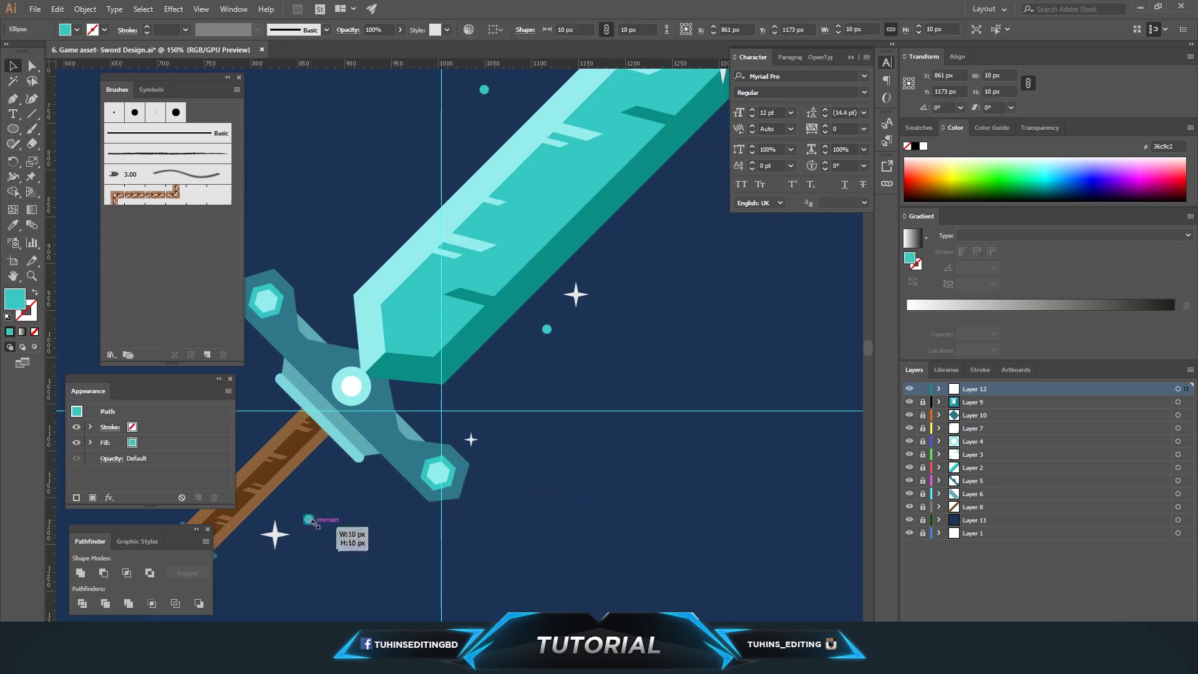
pyautogui.moveTo(371, 562); pyautogui.dragTo(583, 528)
pyautogui.press('v')
pyautogui.moveTo(416, 400); pyautogui.dragTo(340, 476)
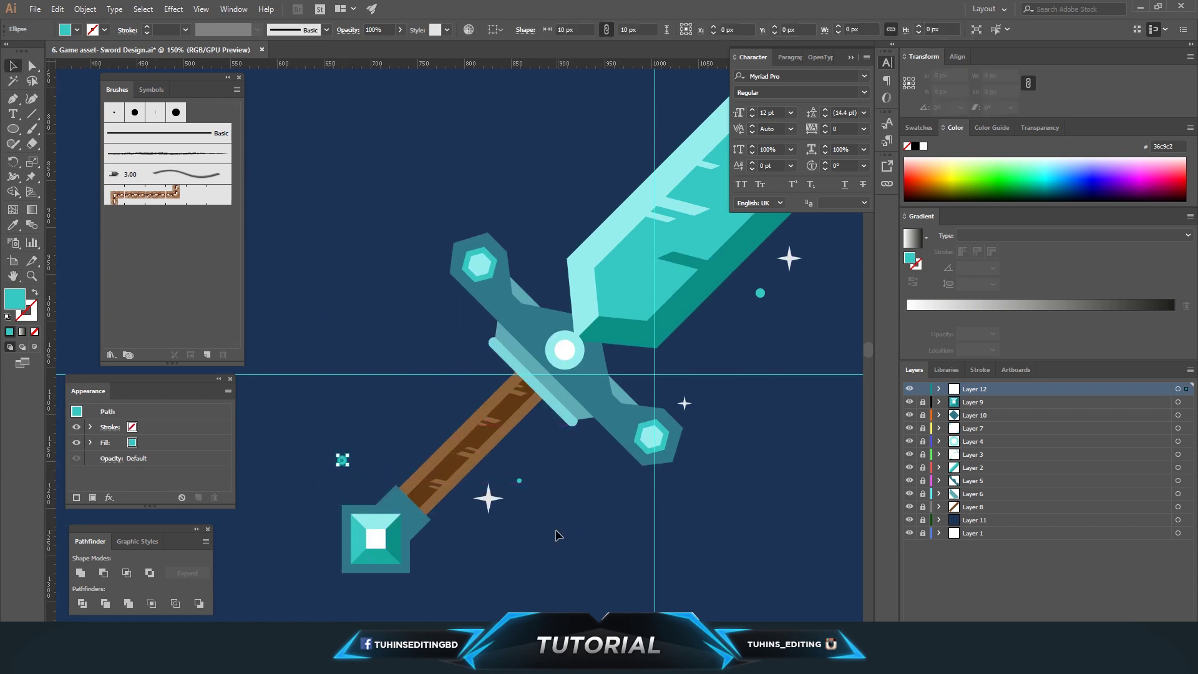
pyautogui.click(454, 348)
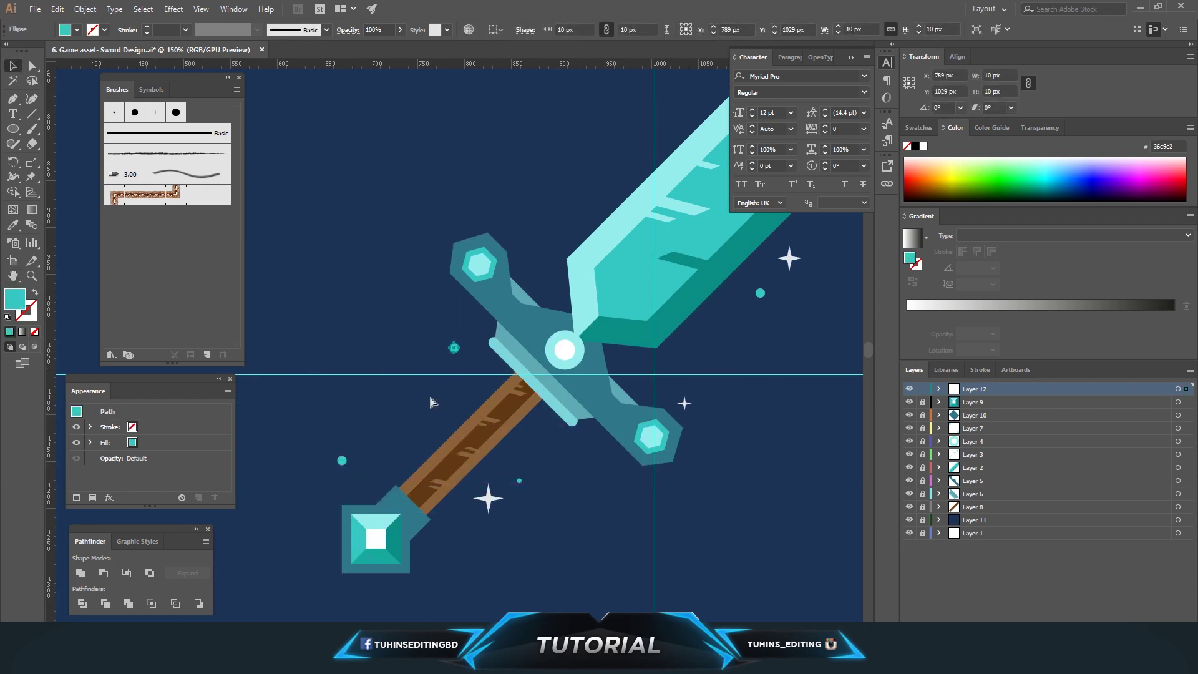
pyautogui.click(474, 362)
pyautogui.moveTo(488, 497); pyautogui.dragTo(351, 431)
pyautogui.click(482, 362)
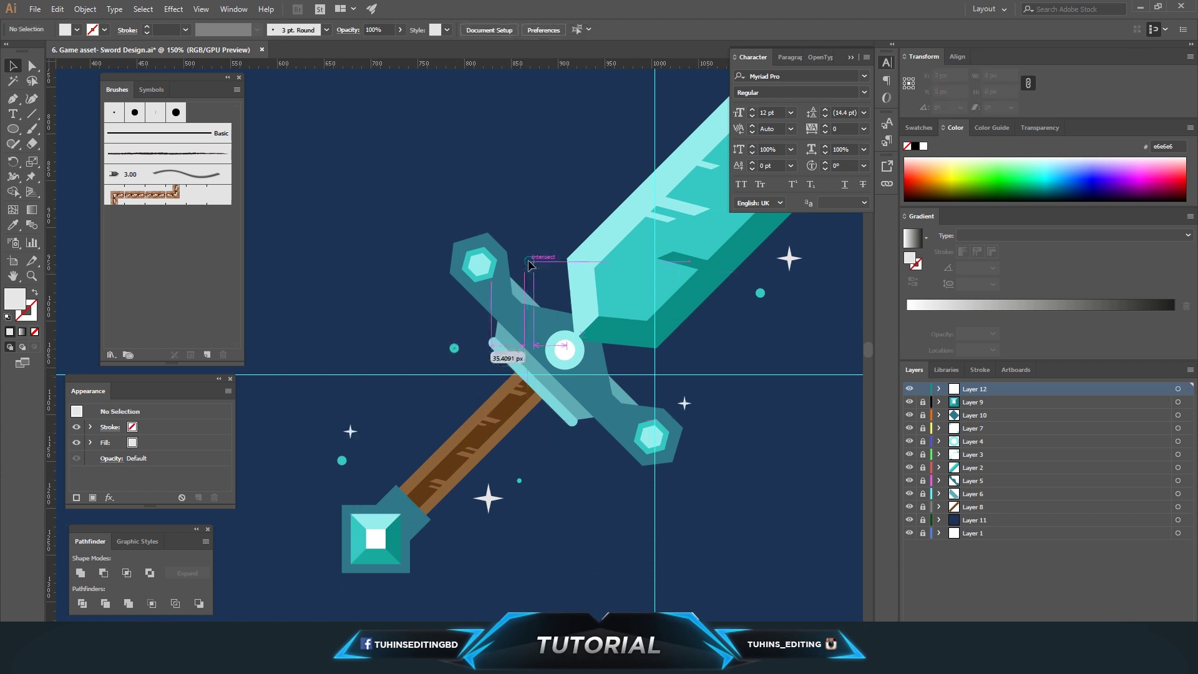
pyautogui.click(454, 348)
pyautogui.click(374, 272)
# - Zoom out to the whole sword and hide the guides layer
pyautogui.hotkey('ctrl', '-')
pyautogui.hotkey('ctrl', '-')
pyautogui.hotkey('ctrl', '-')
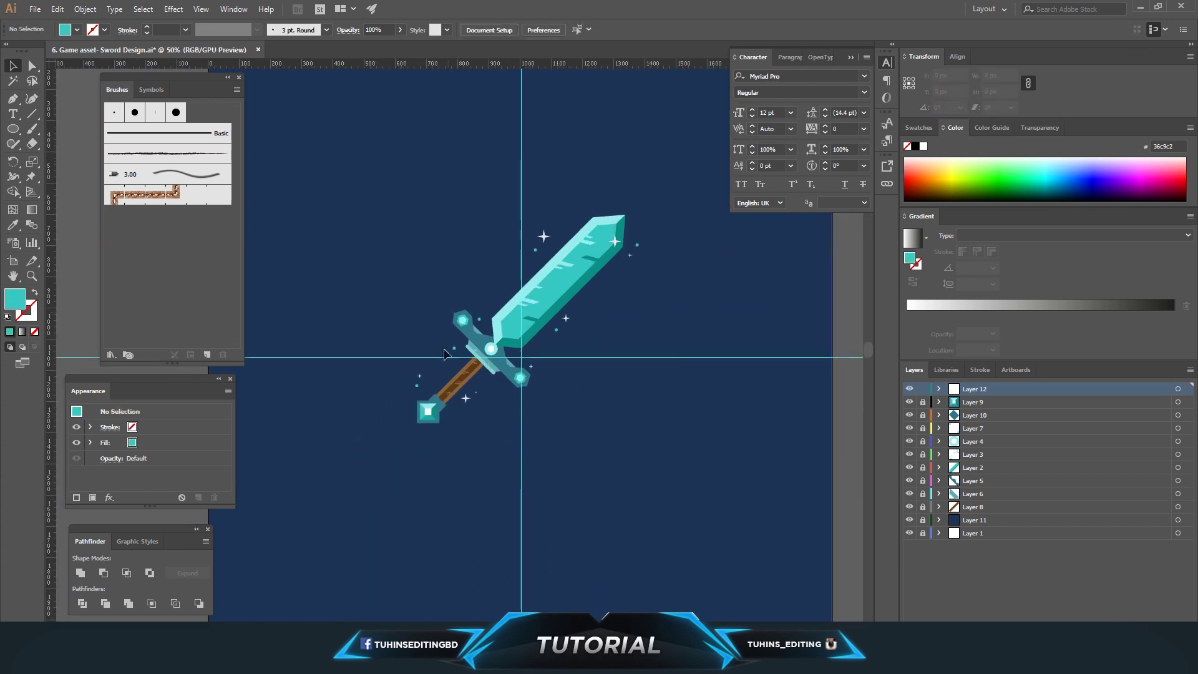
pyautogui.scroll(2, 585, 427)
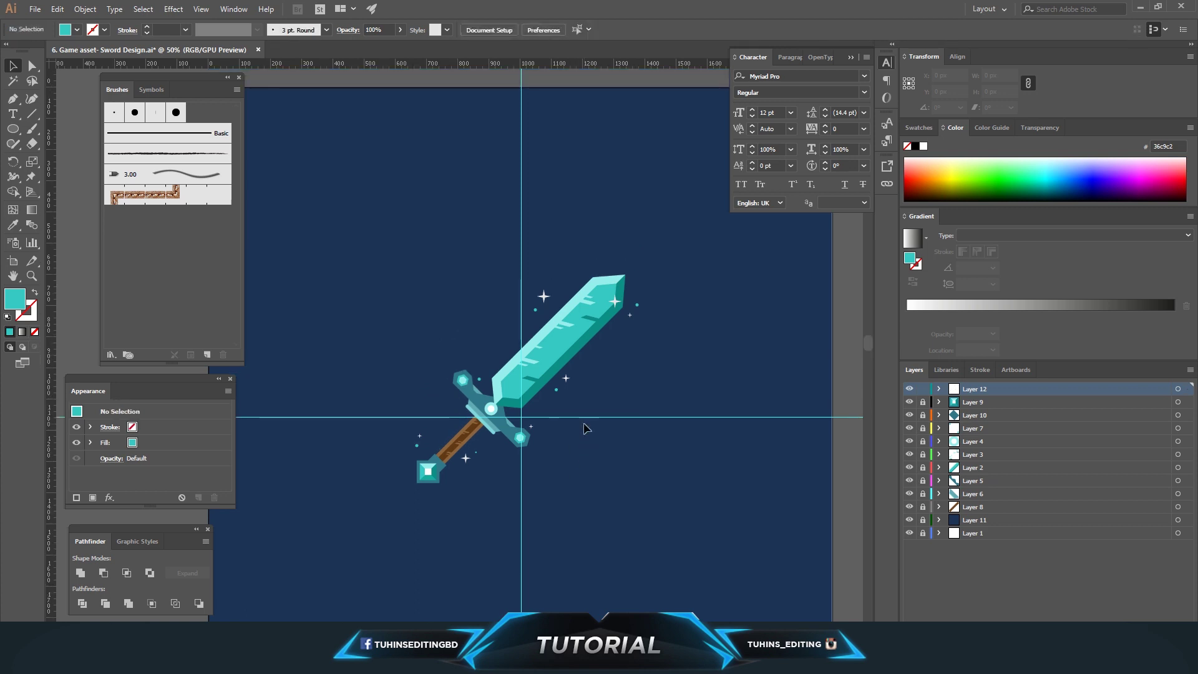
pyautogui.scroll(-1, 585, 428)
pyautogui.click(908, 533)
# - Create a 1920x1080 document, then recolour the Illustrator background rectangle dark grey and save
pyautogui.hotkey('ctrl', 's')
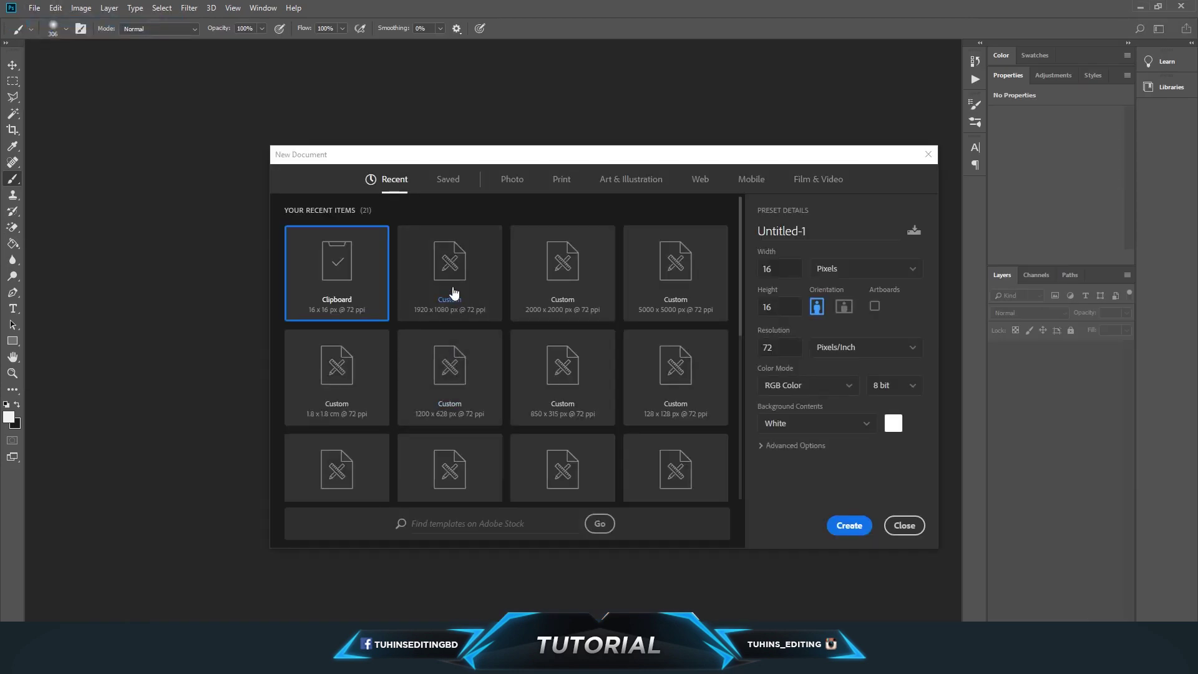
pyautogui.doubleClick(454, 293)
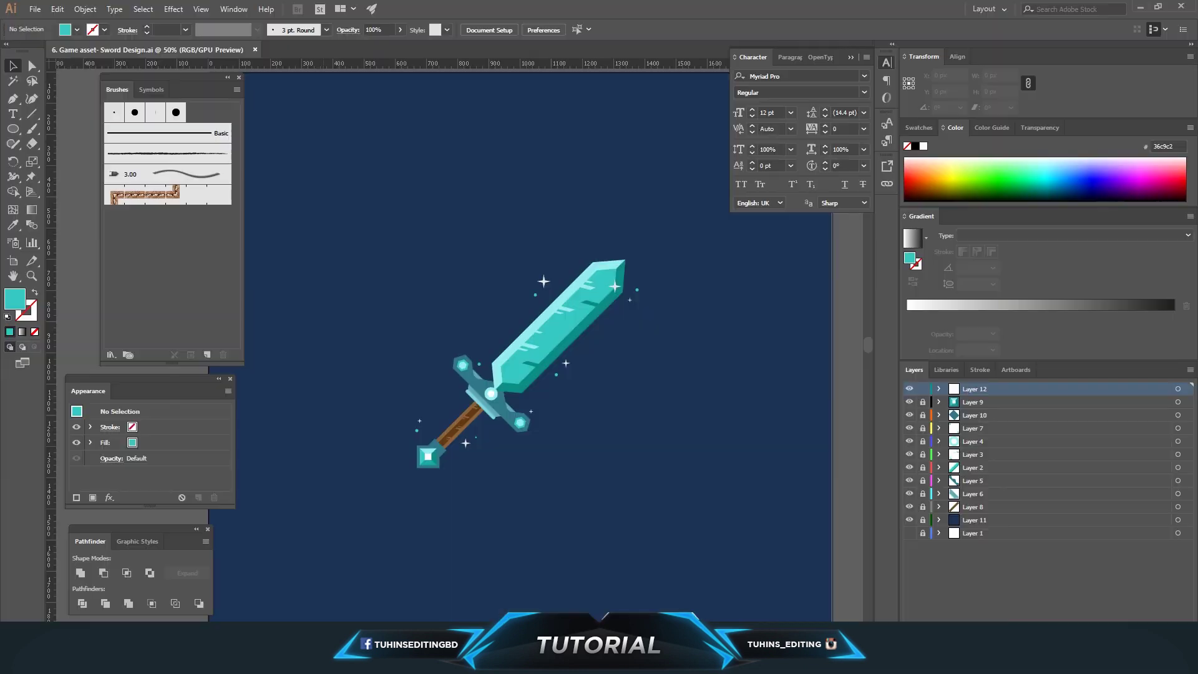
pyautogui.click(922, 519)
pyautogui.click(1177, 520)
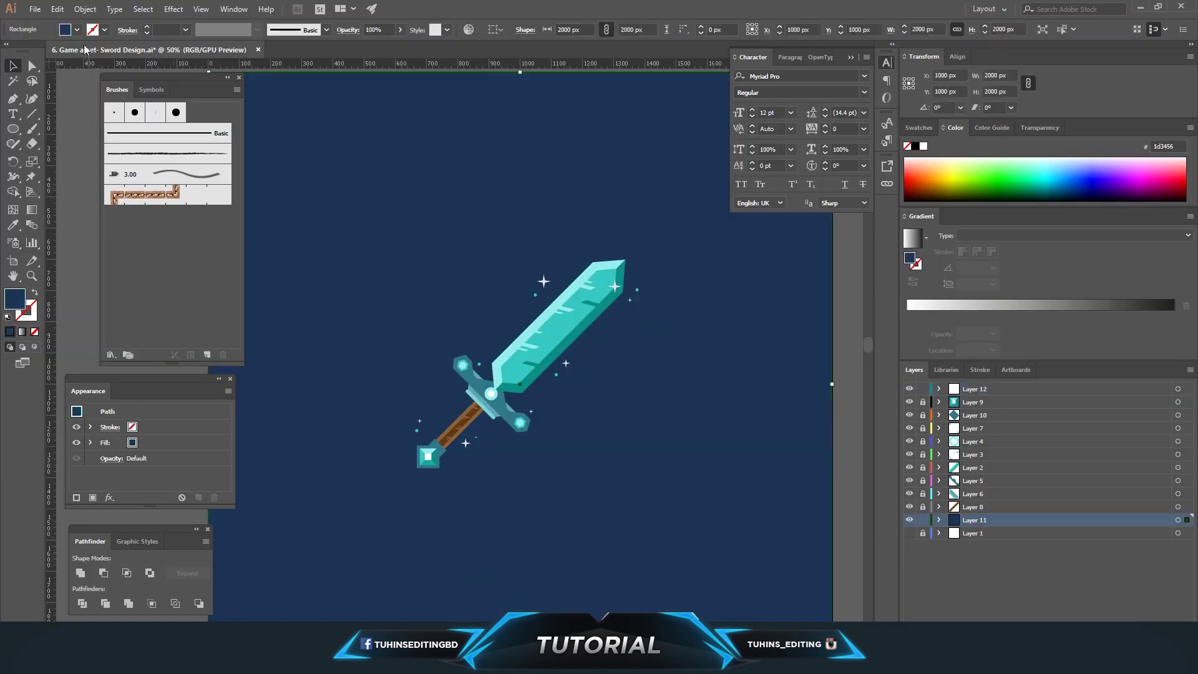
pyautogui.click(77, 30)
pyautogui.click(34, 87)
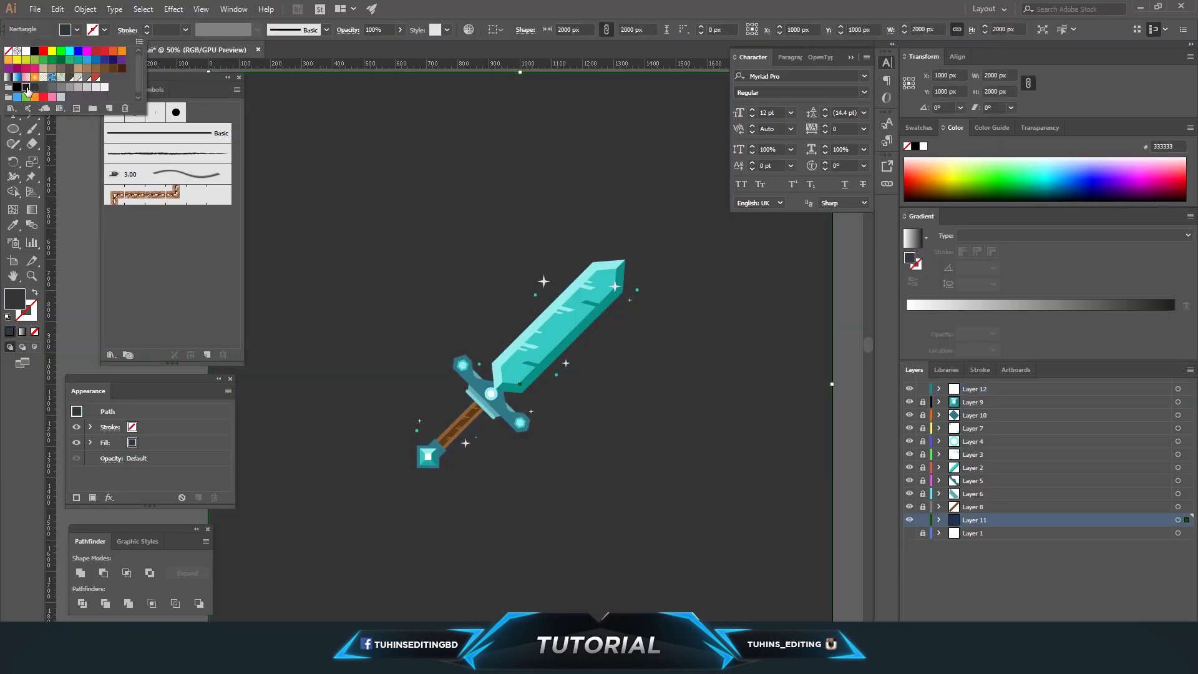
pyautogui.click(26, 88)
pyautogui.click(32, 88)
pyautogui.press('Escape')
pyautogui.hotkey('ctrl', 's')
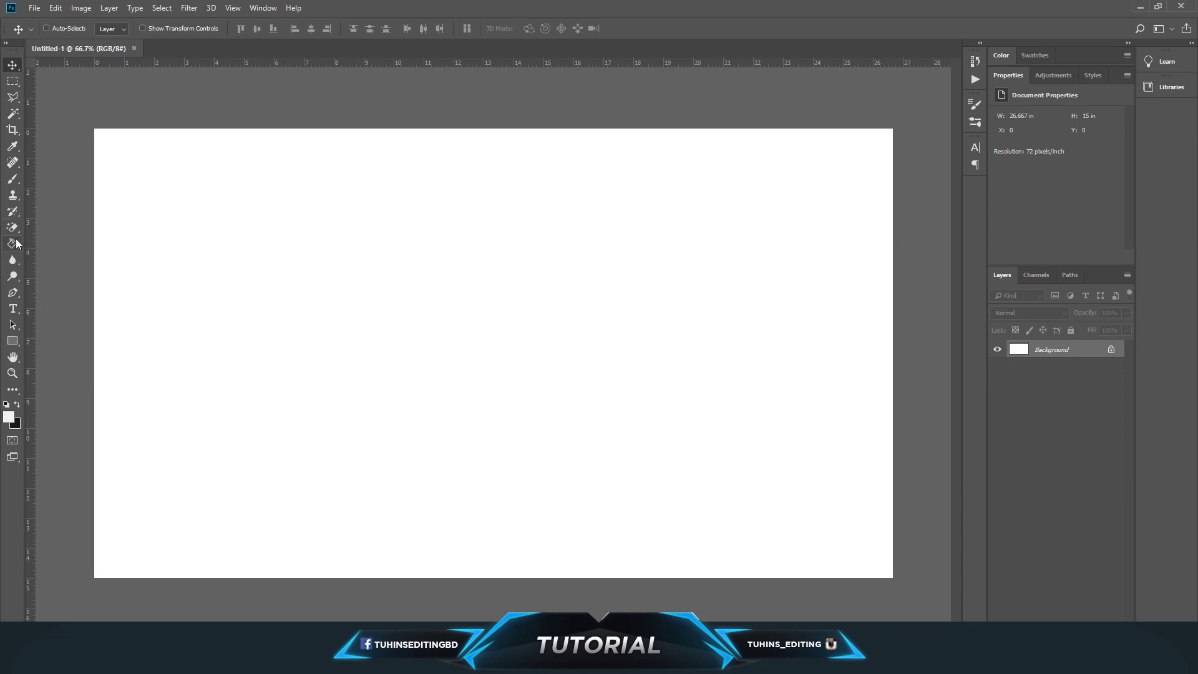
# - Fill the new Photoshop canvas with the dark grey foreground colour
pyautogui.press('i')
pyautogui.click(9, 417)
pyautogui.click(1135, 399)
pyautogui.hotkey('alt', 'BackSpace')
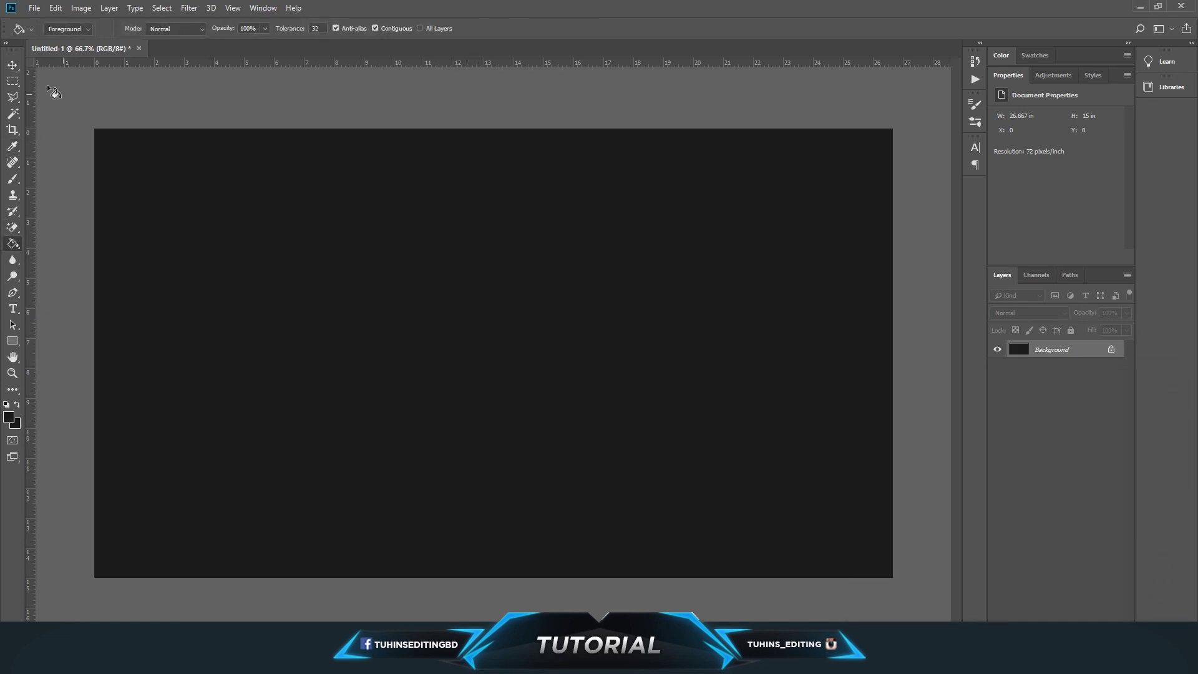
# - Relock the background, copy the sword artwork, and paste it into Photoshop as a Smart Object
pyautogui.hotkey('ctrl', 'alt', '2')
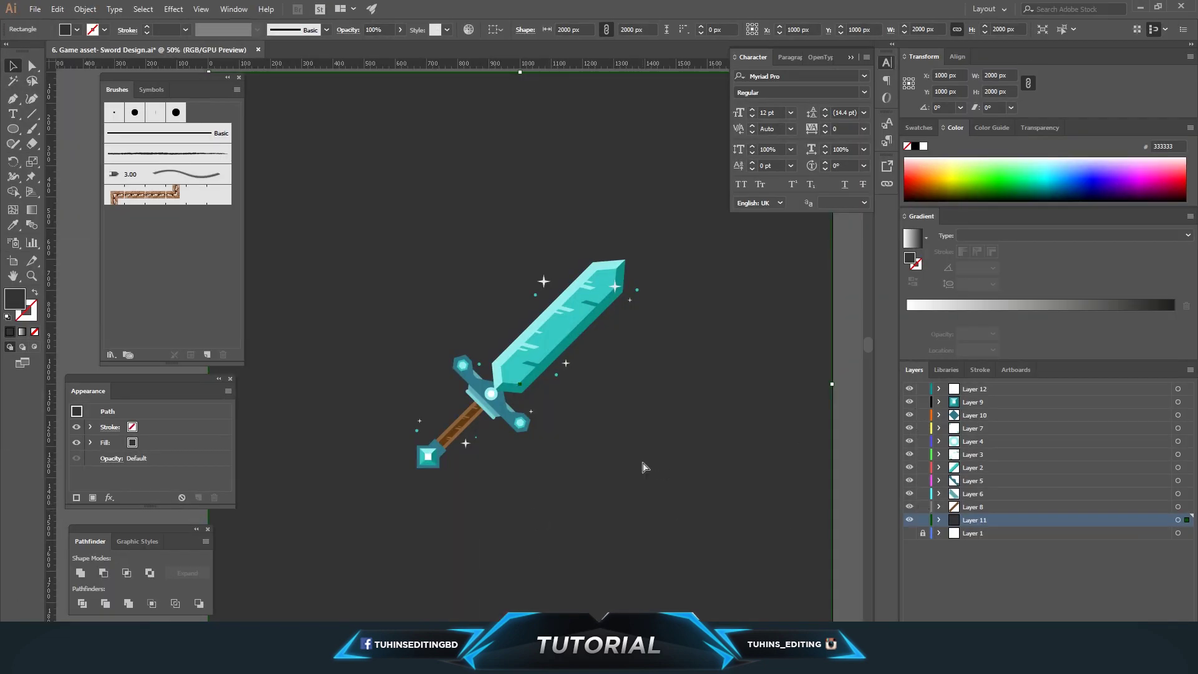
pyautogui.click(646, 468)
pyautogui.hotkey('ctrl', '2')
pyautogui.hotkey('ctrl', 'a')
pyautogui.hotkey('ctrl', 'c')
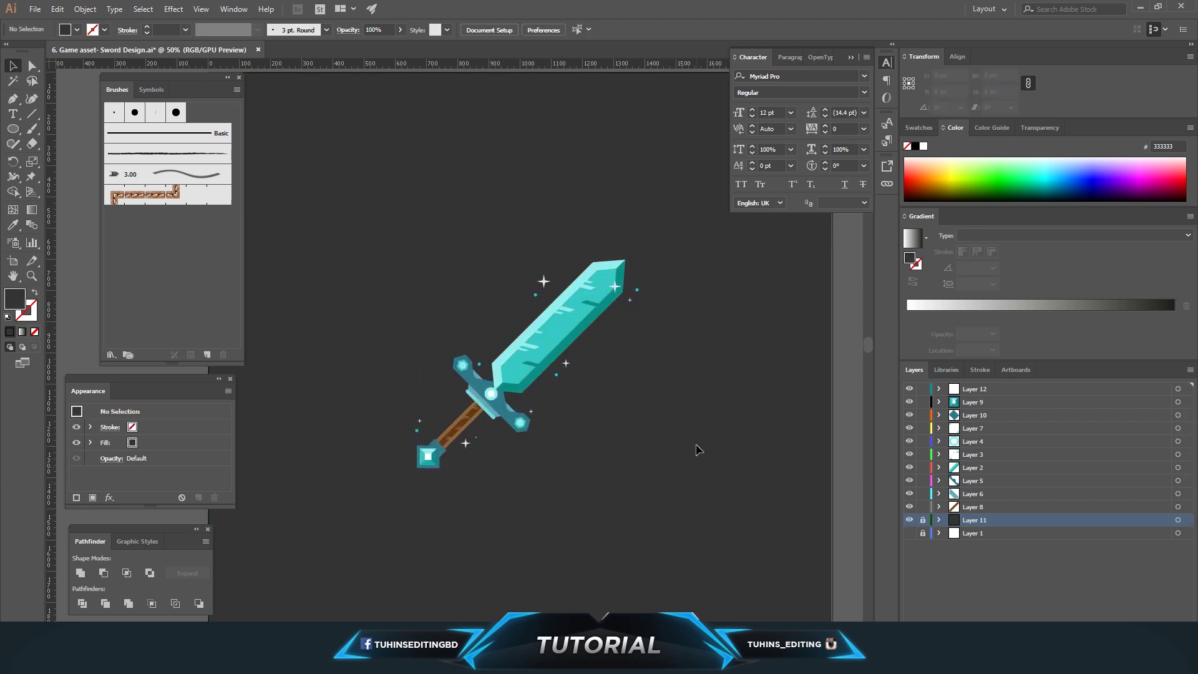
pyautogui.hotkey('ctrl', 'v')
pyautogui.click(660, 186)
# - Move the sword to the canvas's right and type a white 'GAME ASSET DESIGN' title at left
pyautogui.moveTo(532, 362)
pyautogui.mouseDown()
pyautogui.moveTo(696, 372)
pyautogui.moveTo(700, 342)
pyautogui.mouseUp()
pyautogui.press('Return')
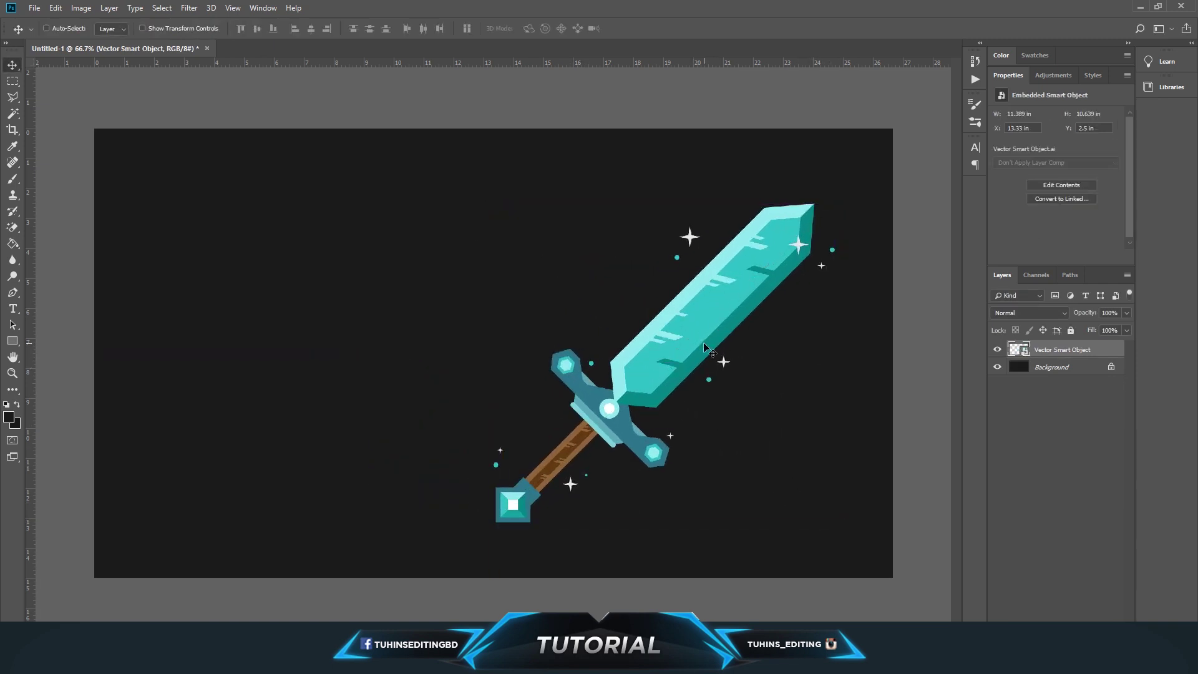
pyautogui.click(12, 309)
pyautogui.press('i')
pyautogui.click(689, 236)
pyautogui.click(12, 308)
pyautogui.click(255, 262)
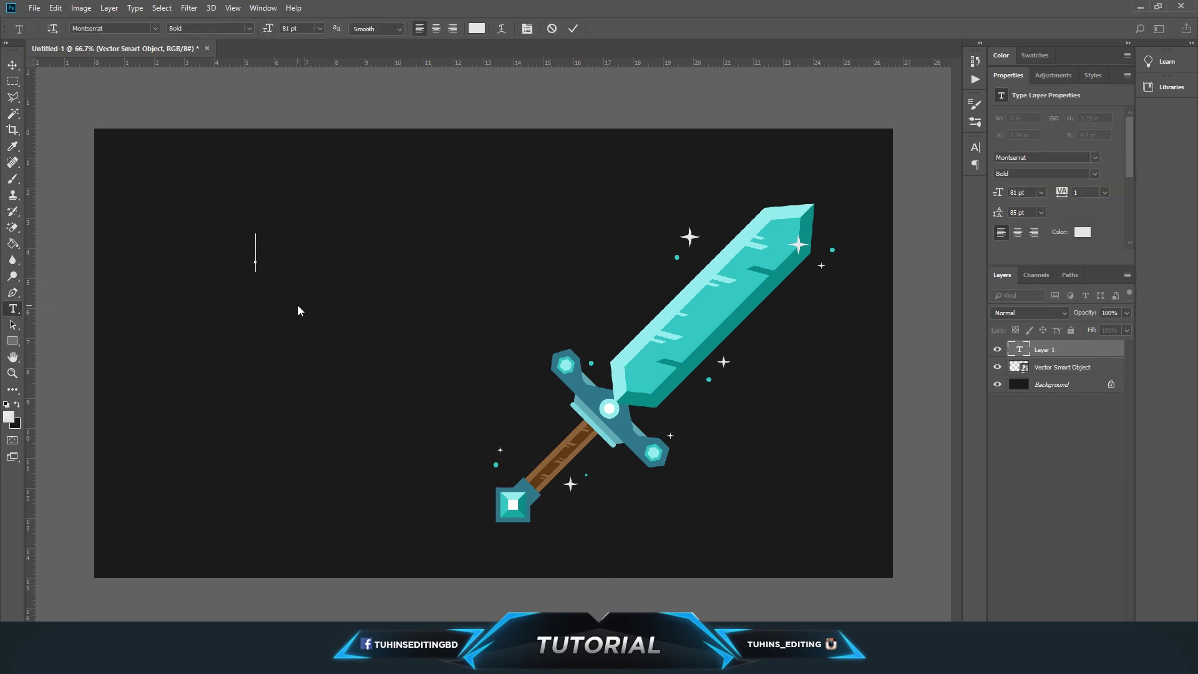
pyautogui.write('GAME ASSET DESIGN')
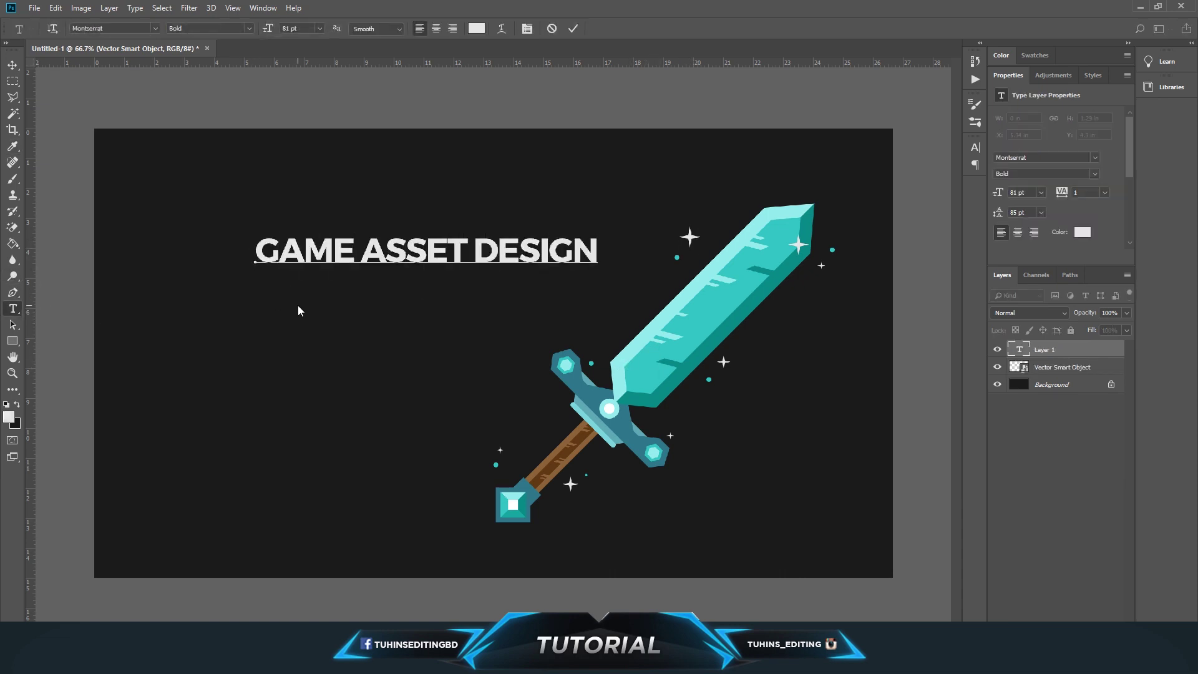
# - Set the title to Eurostile LT Std Bold Oblique and move it up and left
pyautogui.hotkey('ctrl', 'a')
pyautogui.click(120, 28)
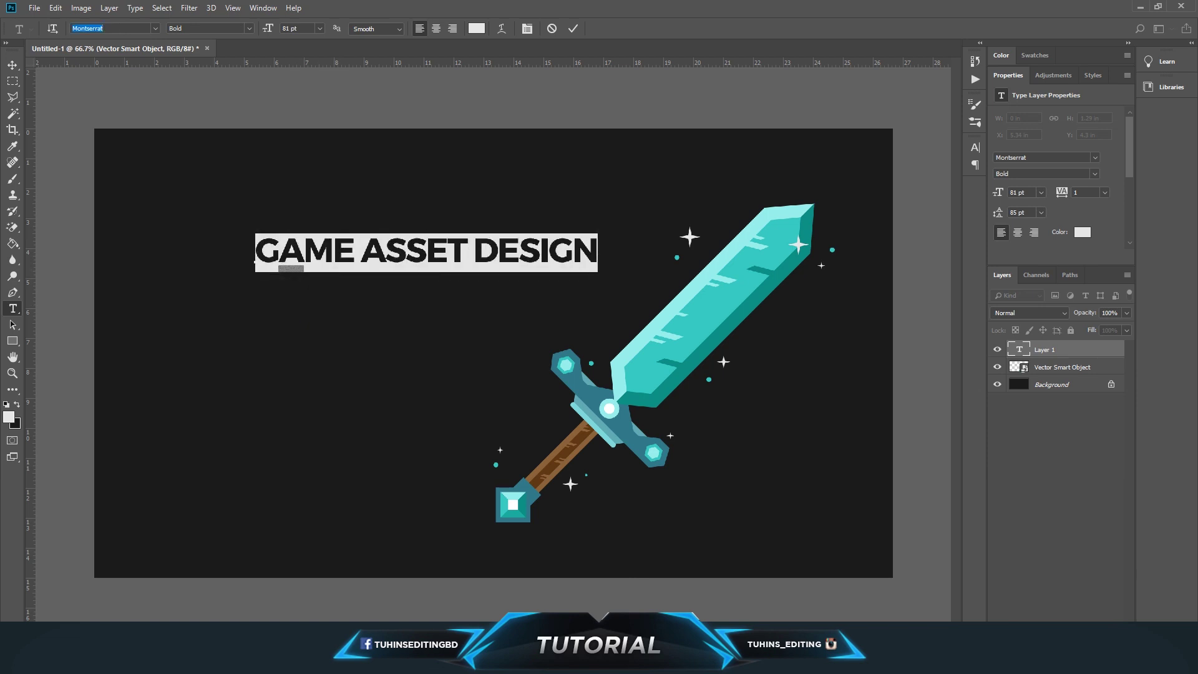
pyautogui.write('EURO')
pyautogui.press('Down')
pyautogui.press('Down')
pyautogui.press('Down')
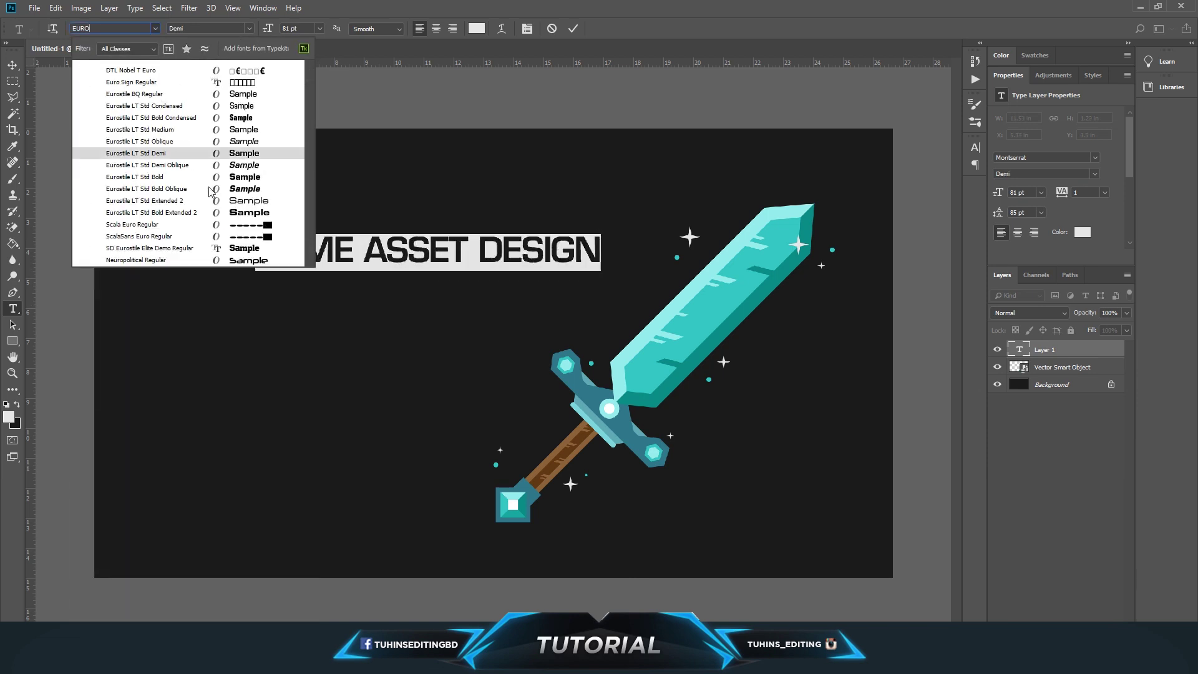
pyautogui.click(209, 189)
pyautogui.hotkey('ctrl', 'Return')
pyautogui.press('v')
pyautogui.moveTo(502, 253)
pyautogui.mouseDown()
pyautogui.moveTo(416, 230)
pyautogui.moveTo(436, 230)
pyautogui.moveTo(435, 277)
pyautogui.mouseUp()
# - Duplicate the title layer and retype the copy as 'VECTOR SWORD' beneath it
pyautogui.rightClick(1063, 350)
pyautogui.click(923, 163)
pyautogui.press('Return')
pyautogui.press('t')
pyautogui.press('Return')
pyautogui.write('VECTOR SWORD')
pyautogui.click(312, 279)
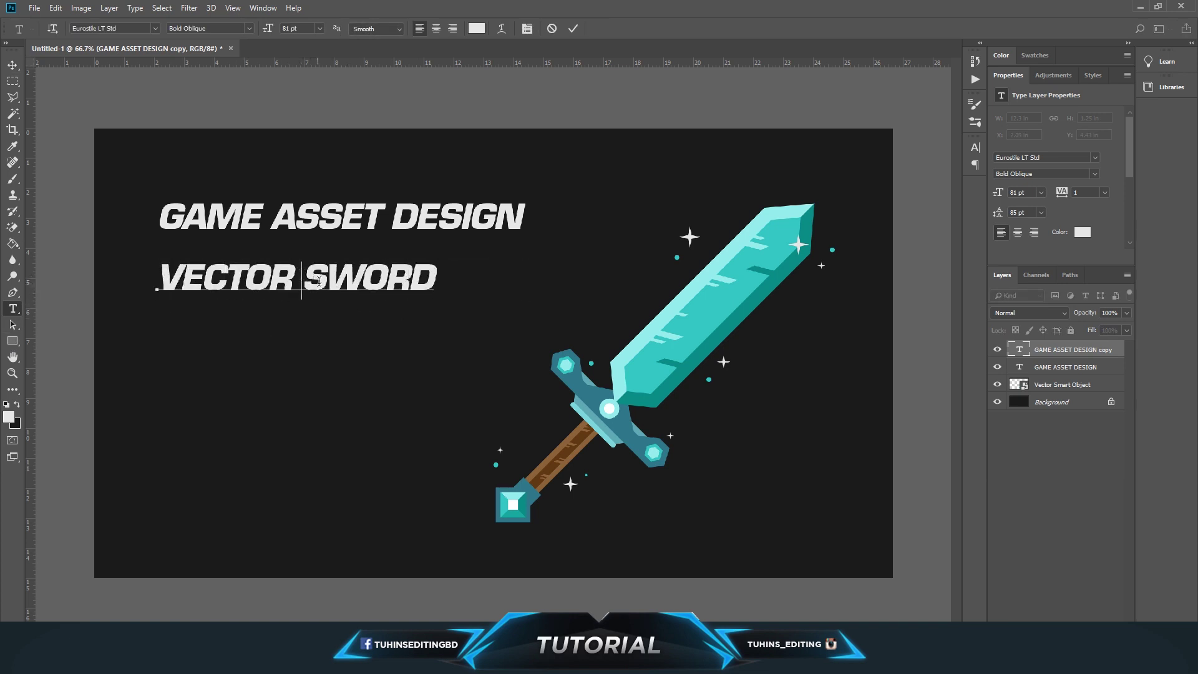
# - Set VECTOR SWORD to Bold and break SWORD onto a second line
pyautogui.press('Return')
pyautogui.press('BackSpace')
pyautogui.hotkey('ctrl', 'a')
pyautogui.click(319, 28)
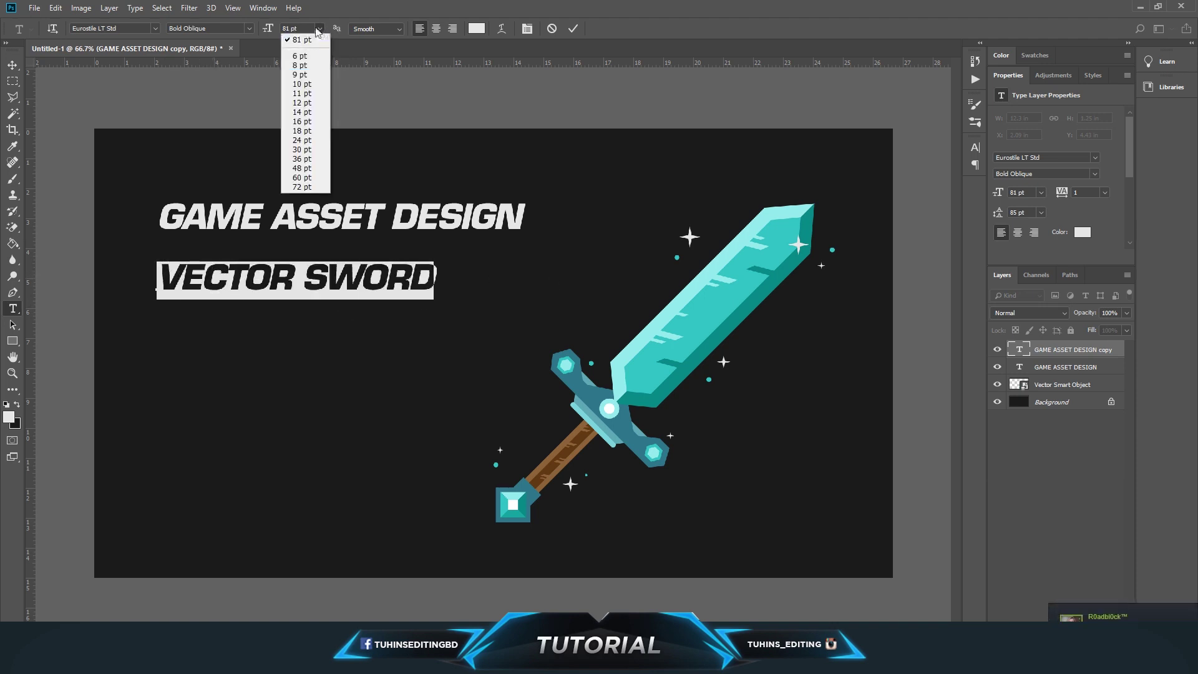
pyautogui.click(248, 28)
pyautogui.click(254, 99)
pyautogui.click(324, 281)
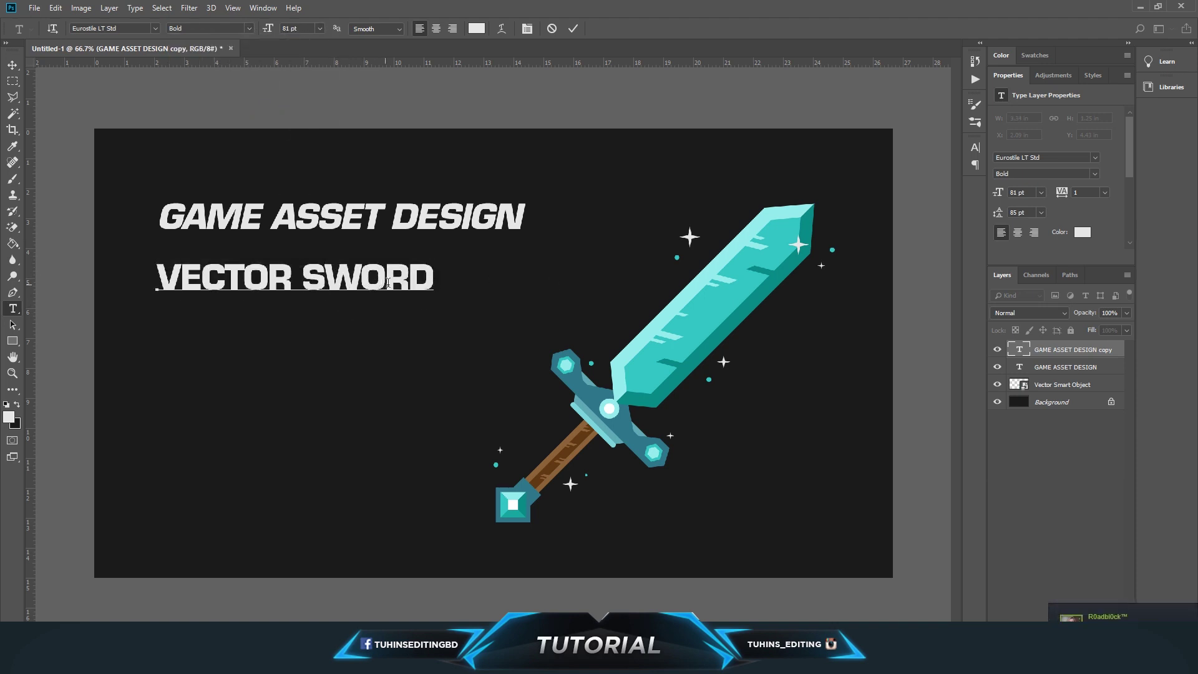
pyautogui.click(448, 298)
pyautogui.click(311, 272)
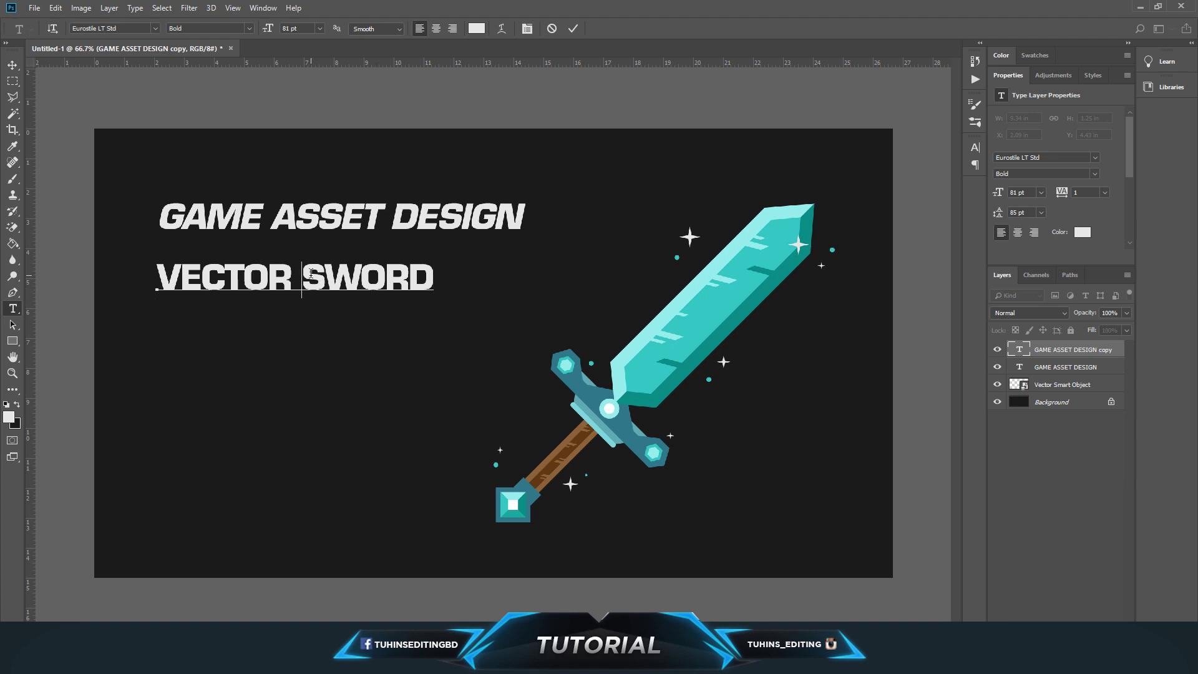
pyautogui.press('Return')
# - Colour VECTOR light cyan and SWORD a darker cyan, both sampled from the blade
pyautogui.hotkey('ctrl', 'a')
pyautogui.hotkey('shift', 'Up')
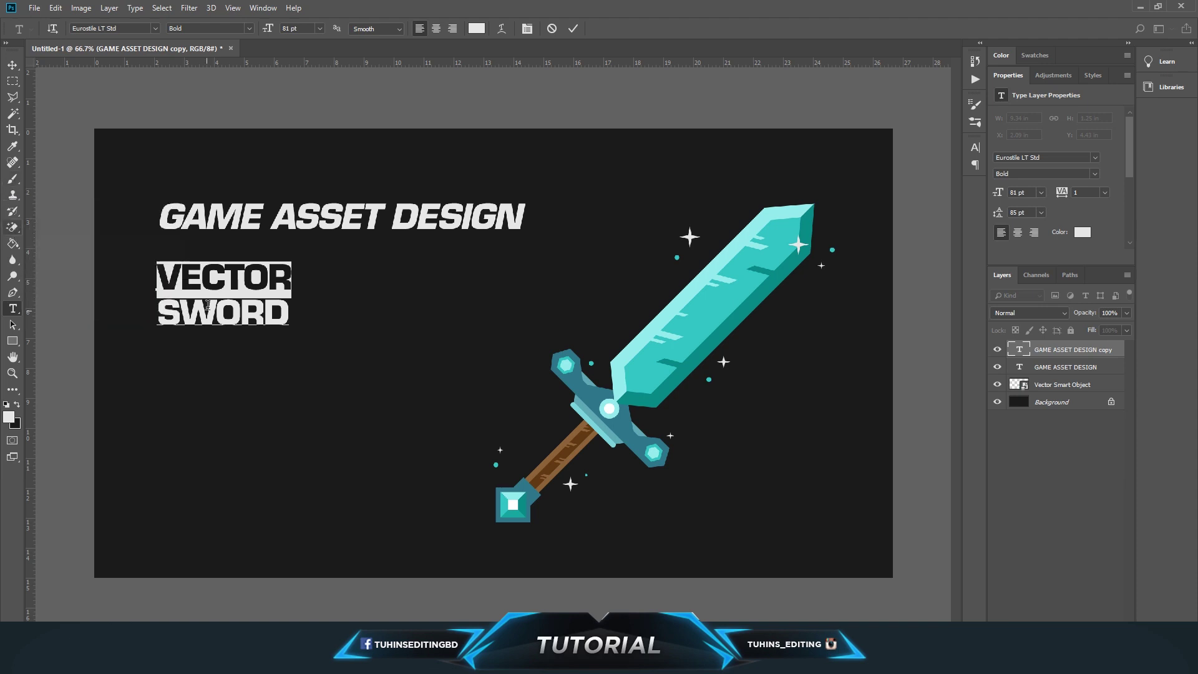
pyautogui.click(9, 417)
pyautogui.click(661, 347)
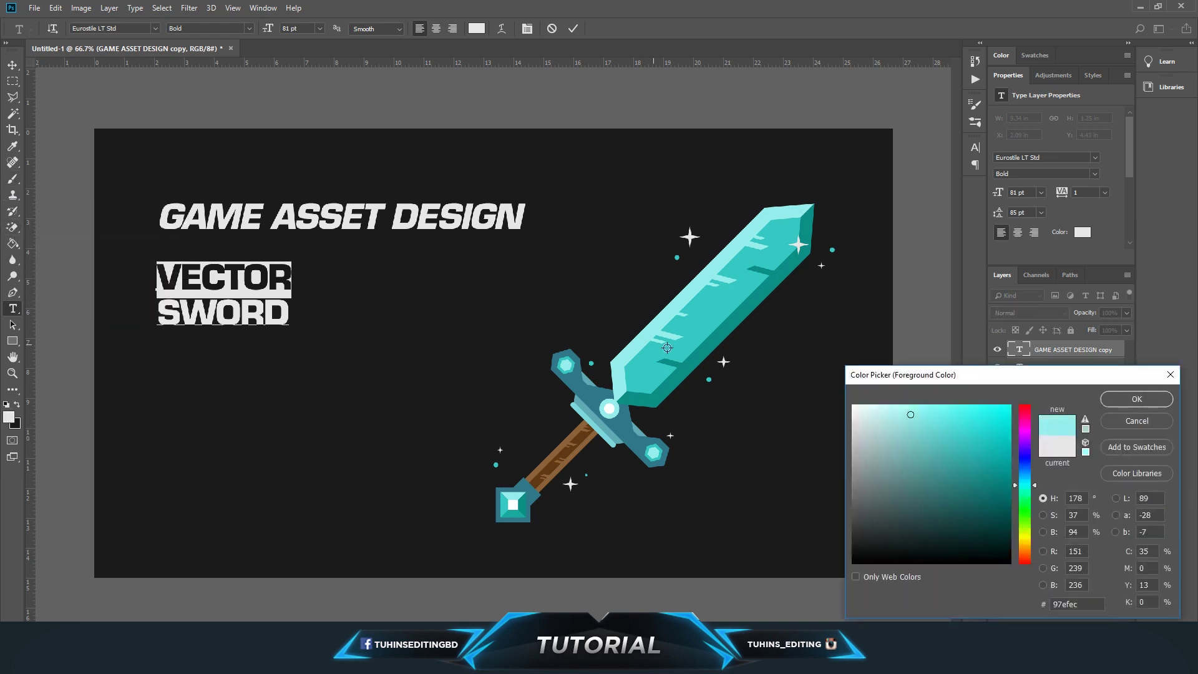
pyautogui.click(1134, 405)
pyautogui.doubleClick(190, 309)
pyautogui.click(9, 417)
pyautogui.click(662, 366)
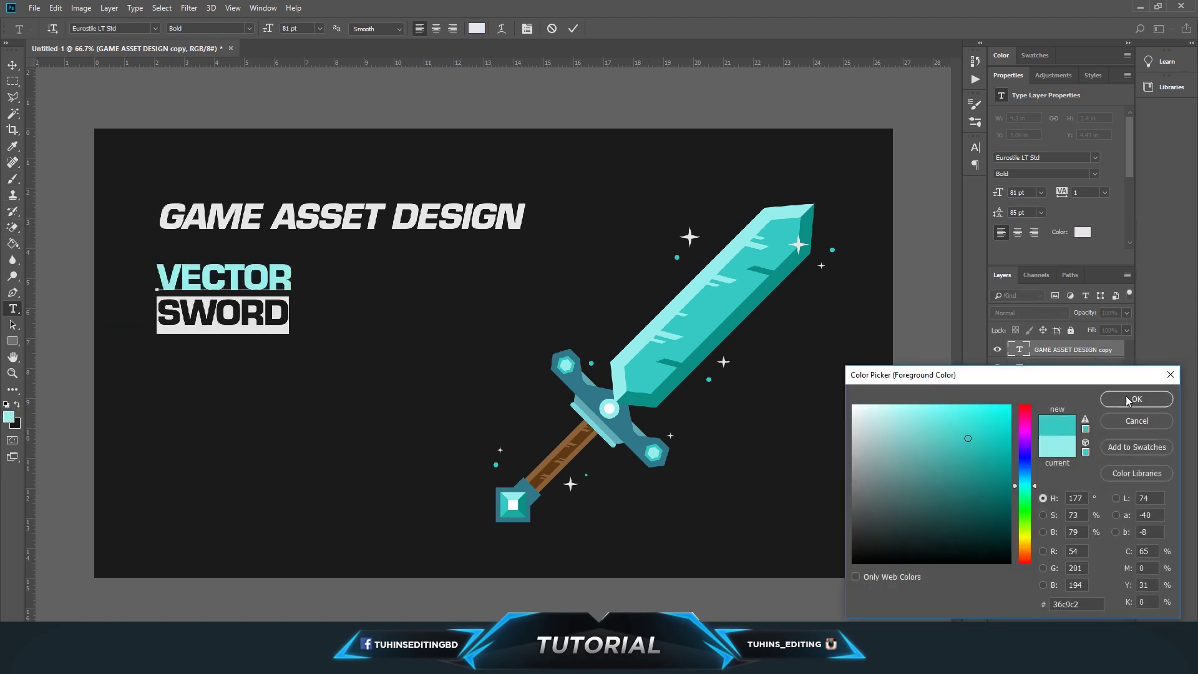
pyautogui.click(1128, 401)
# - Reposition and enlarge the VECTOR SWORD text, centring it vertically
pyautogui.click(12, 65)
pyautogui.moveTo(269, 324); pyautogui.dragTo(486, 442)
pyautogui.hotkey('ctrl', 't')
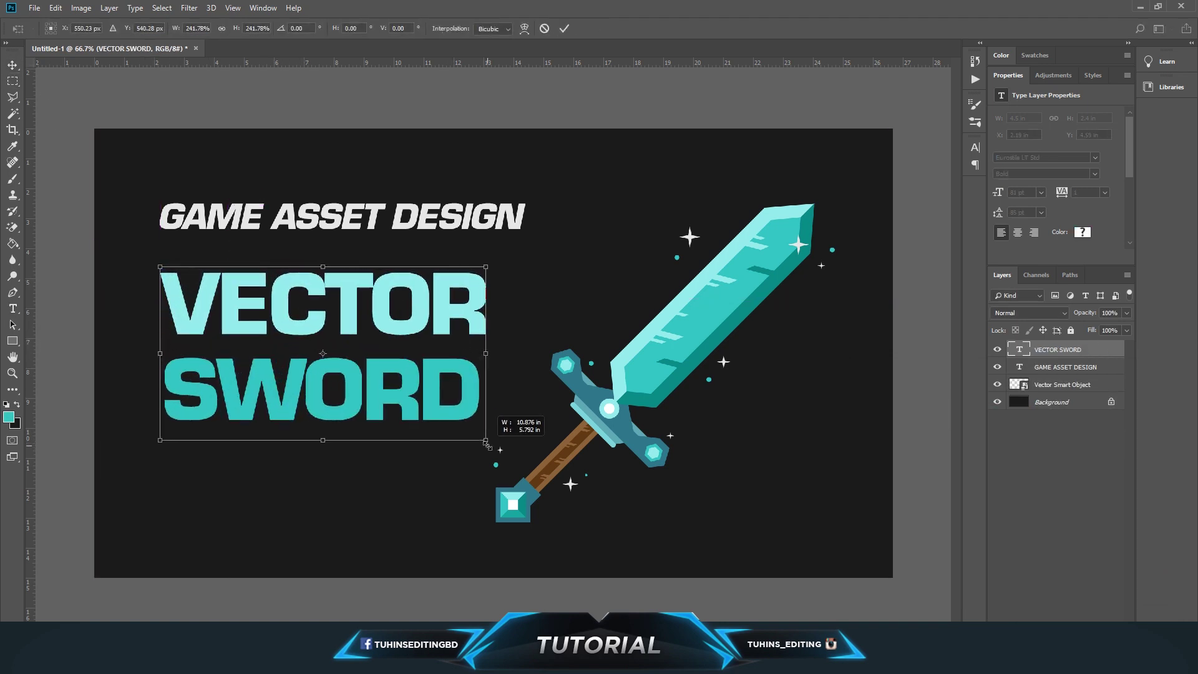
pyautogui.moveTo(465, 381); pyautogui.dragTo(422, 397)
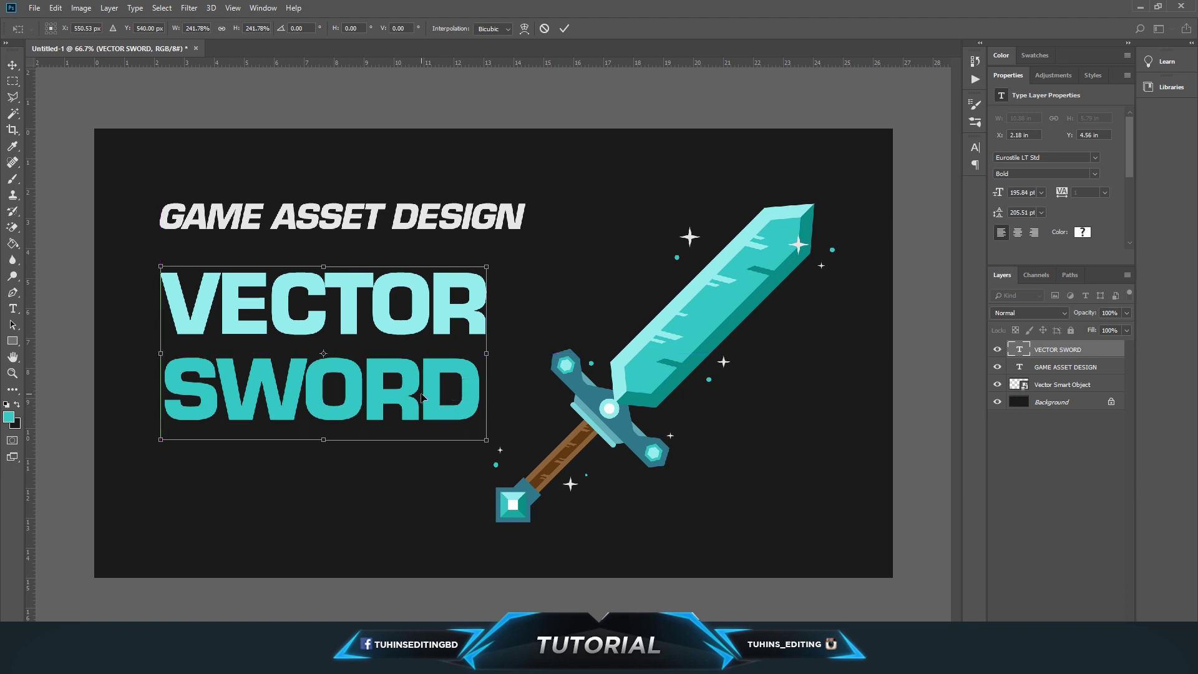
pyautogui.press('Return')
# - Tighten the VECTOR SWORD line spacing to 166.51 pt
pyautogui.press('t')
pyautogui.click(349, 312)
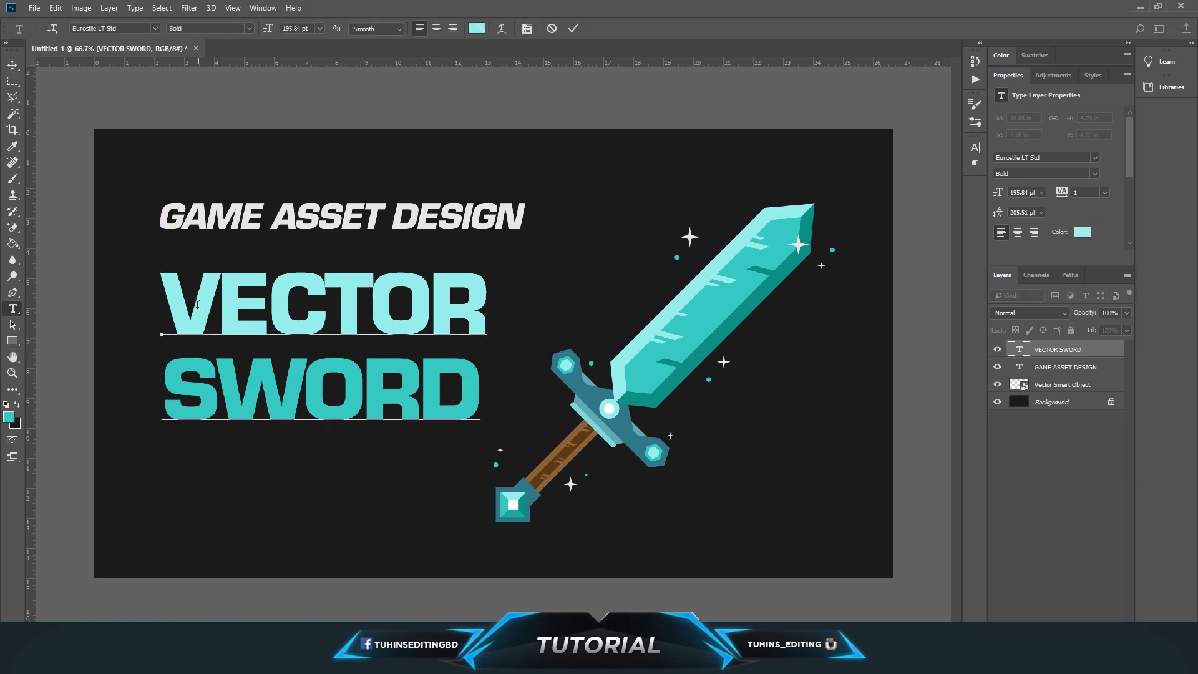
pyautogui.hotkey('ctrl', 'a')
pyautogui.click(527, 28)
pyautogui.moveTo(906, 181); pyautogui.dragTo(889, 186)
pyautogui.moveTo(487, 303); pyautogui.dragTo(69, 310)
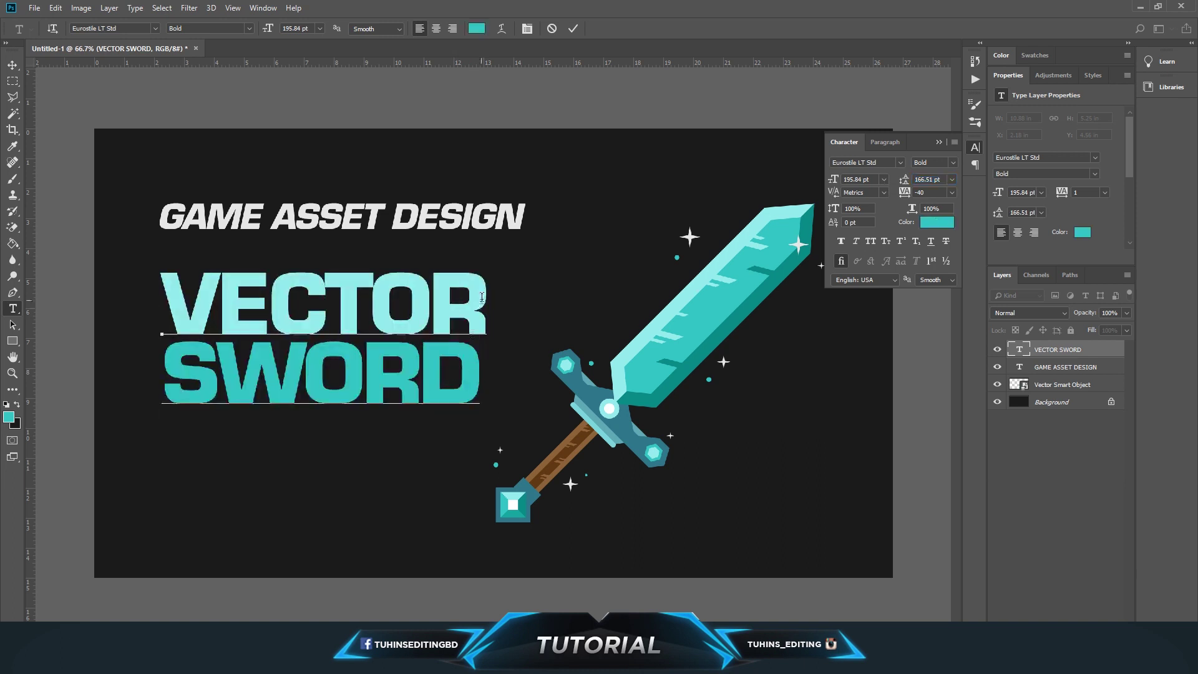
# - Recolour VECTOR dark teal and move the headline down slightly
pyautogui.click(475, 28)
pyautogui.click(1039, 496)
pyautogui.click(1113, 401)
pyautogui.click(486, 322)
pyautogui.click(12, 65)
pyautogui.moveTo(337, 206); pyautogui.dragTo(337, 281)
# - Shrink GAME ASSET DESIGN to about 71% and align it just above VECTOR SWORD
pyautogui.hotkey('ctrl', 't')
pyautogui.moveTo(528, 289); pyautogui.dragTo(421, 279)
pyautogui.press('Return')
pyautogui.moveTo(356, 296); pyautogui.dragTo(352, 294)
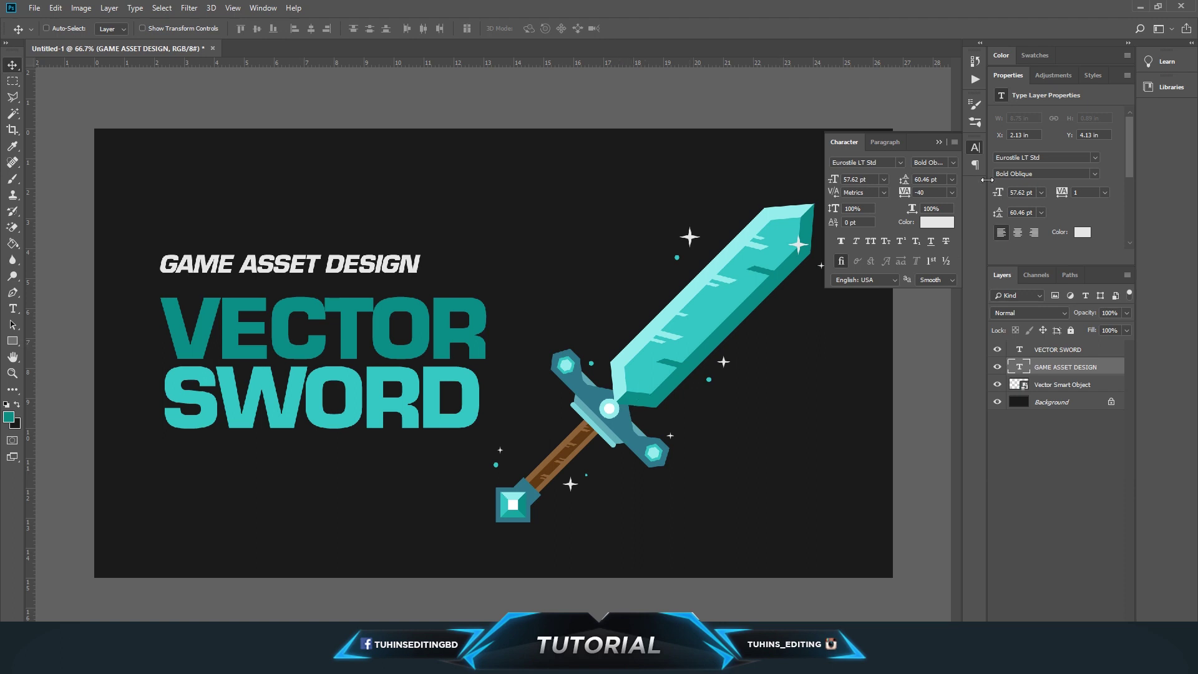
# - Save the design as Thumb.psd in the own devel > tutorials folder
pyautogui.click(938, 142)
pyautogui.scroll(-2, 845, 244)
pyautogui.scroll(1, 845, 243)
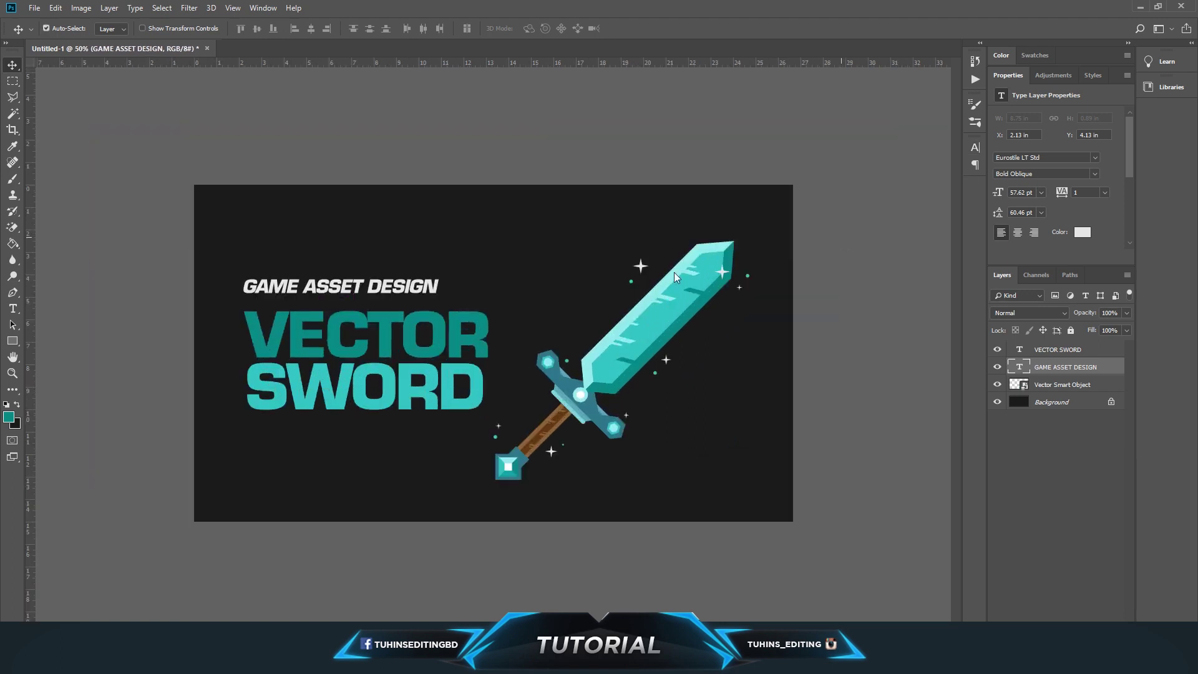
pyautogui.hotkey('ctrl', 's')
pyautogui.click(224, 29)
pyautogui.scroll(-5, 561, 299)
pyautogui.write('O')
pyautogui.doubleClick(951, 321)
pyautogui.doubleClick(208, 104)
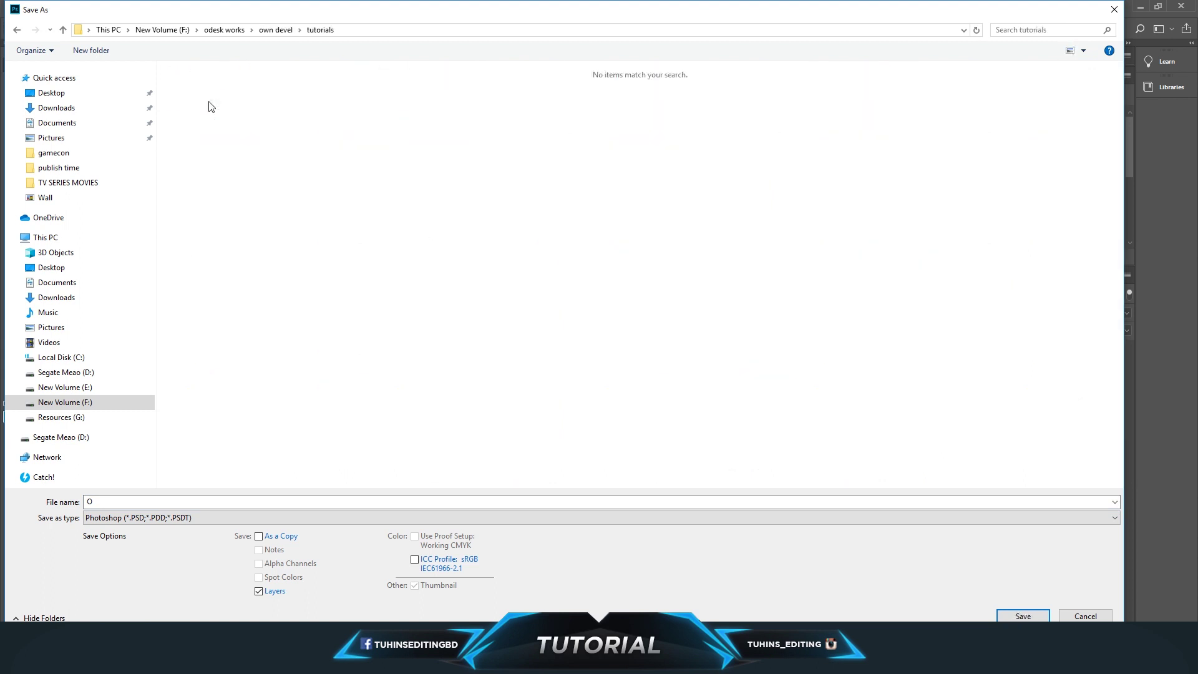
pyautogui.write('tHUMB')
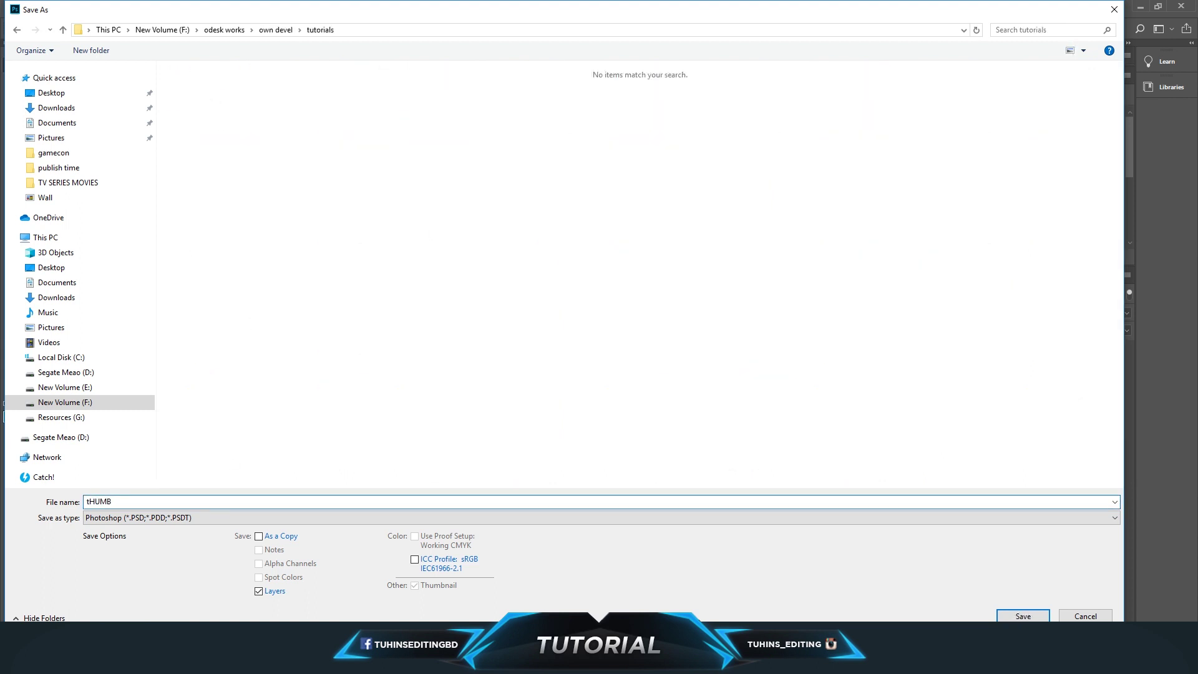
pyautogui.press('Return')
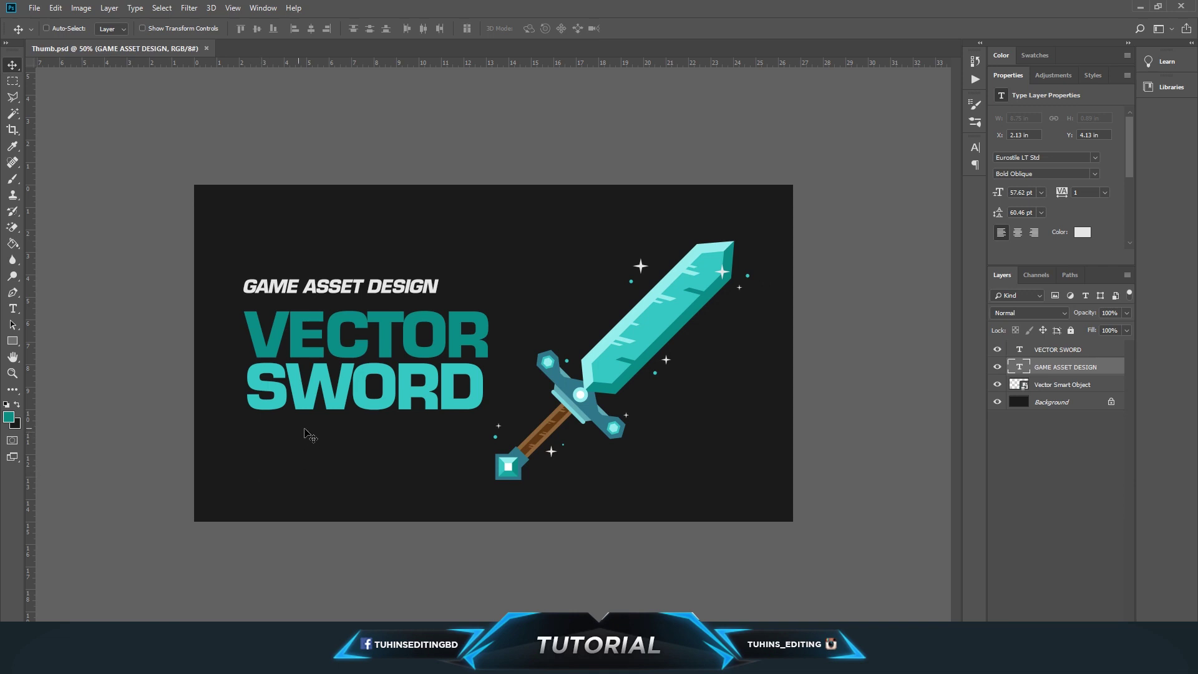
# - Save a JPEG version of the design and close the Thumb.psd document
pyautogui.hotkey('ctrl', 'shift', 's')
pyautogui.click(178, 518)
pyautogui.click(275, 402)
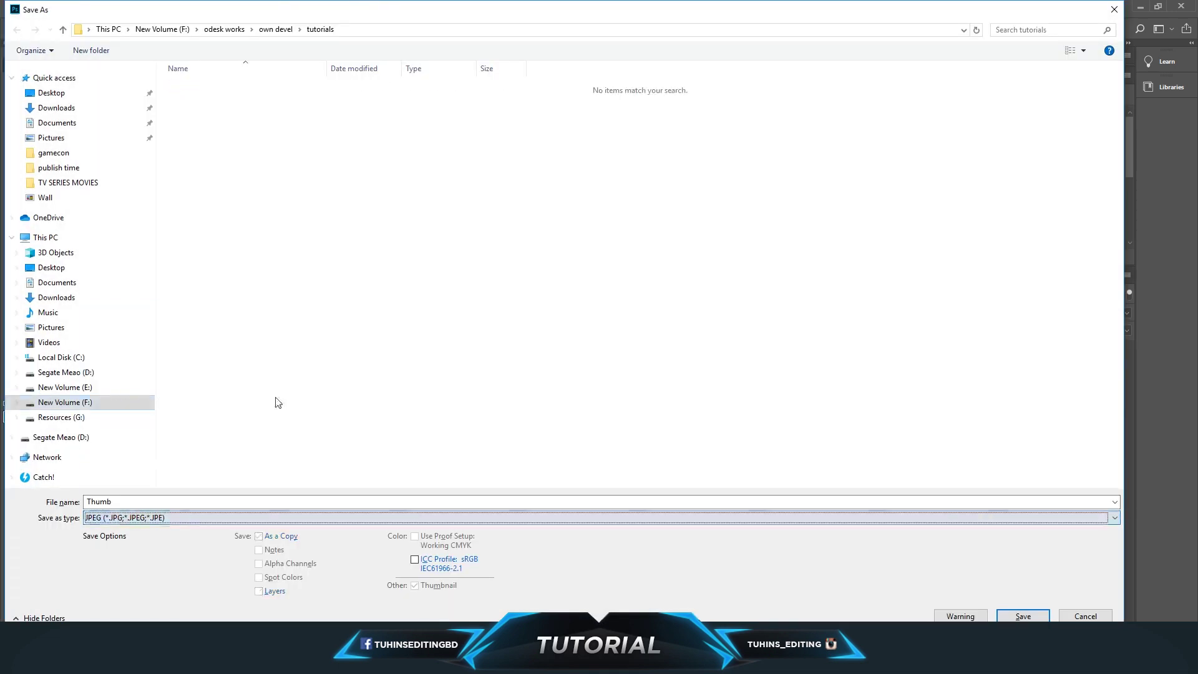
pyautogui.press('Escape')
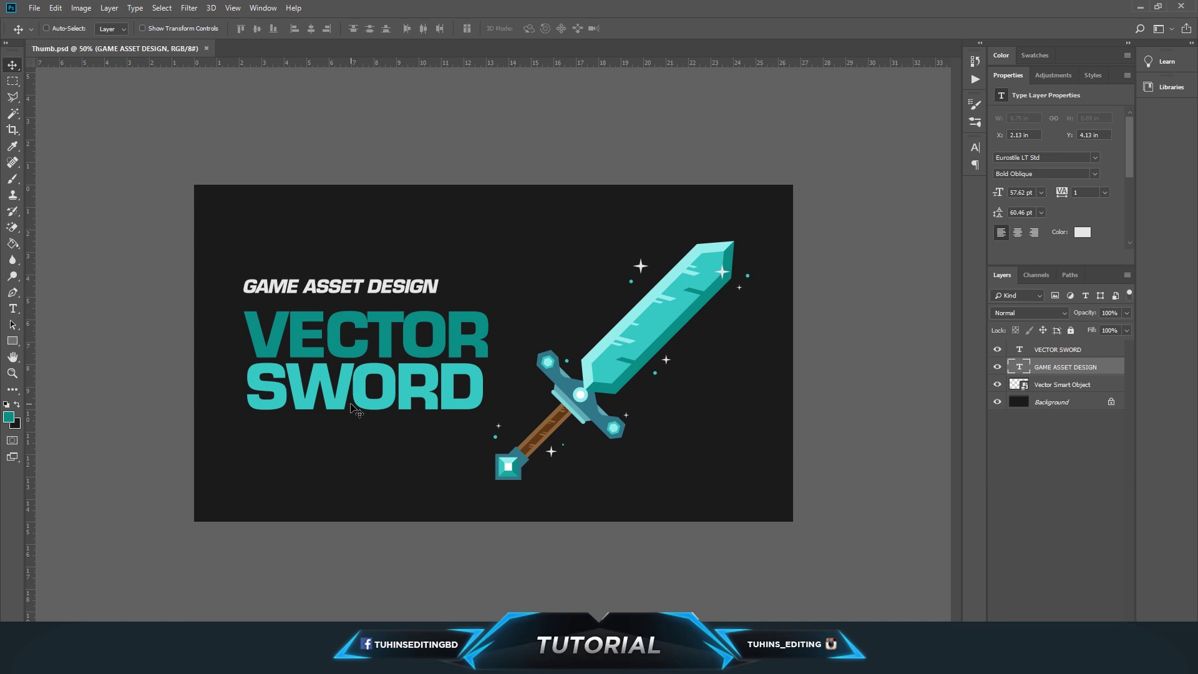
pyautogui.click(207, 48)
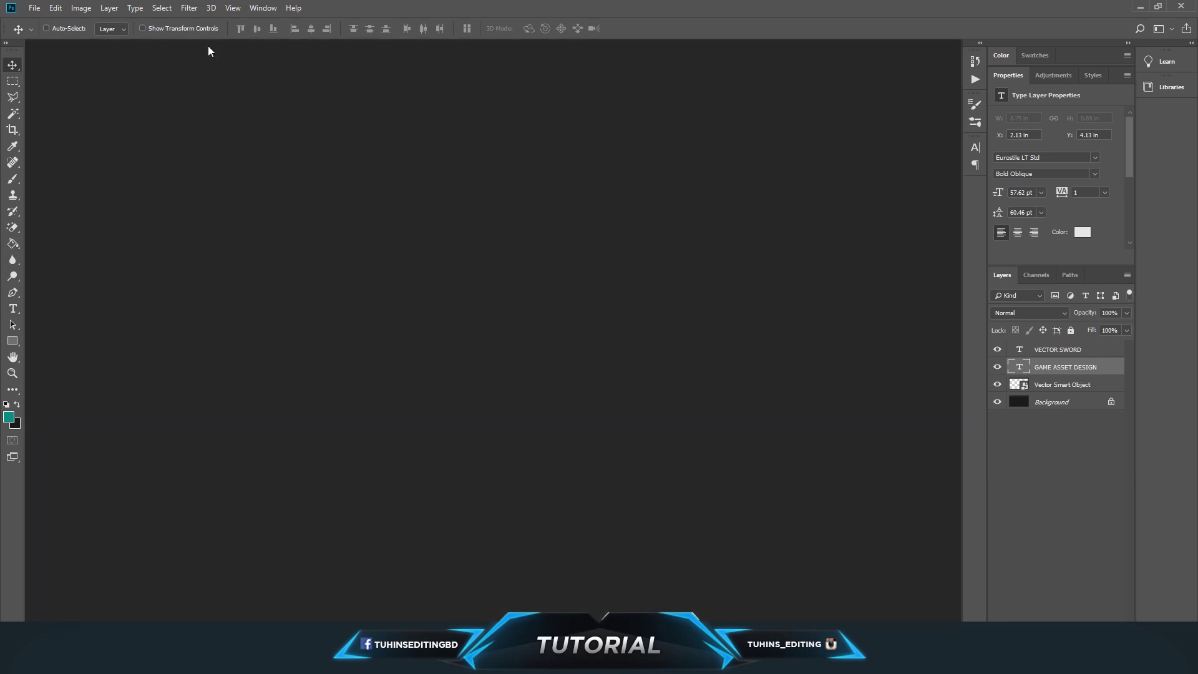